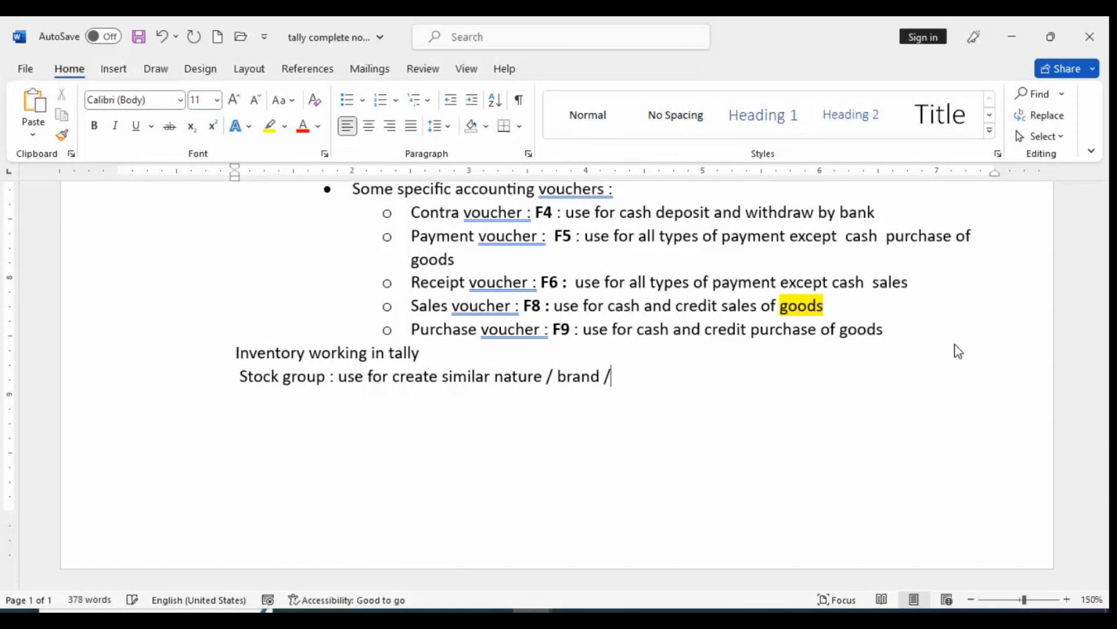
# Complete the Stock group description so that it ends with "type of groups"
pyautogui.write('of h')
pyautogui.press('BackSpace')
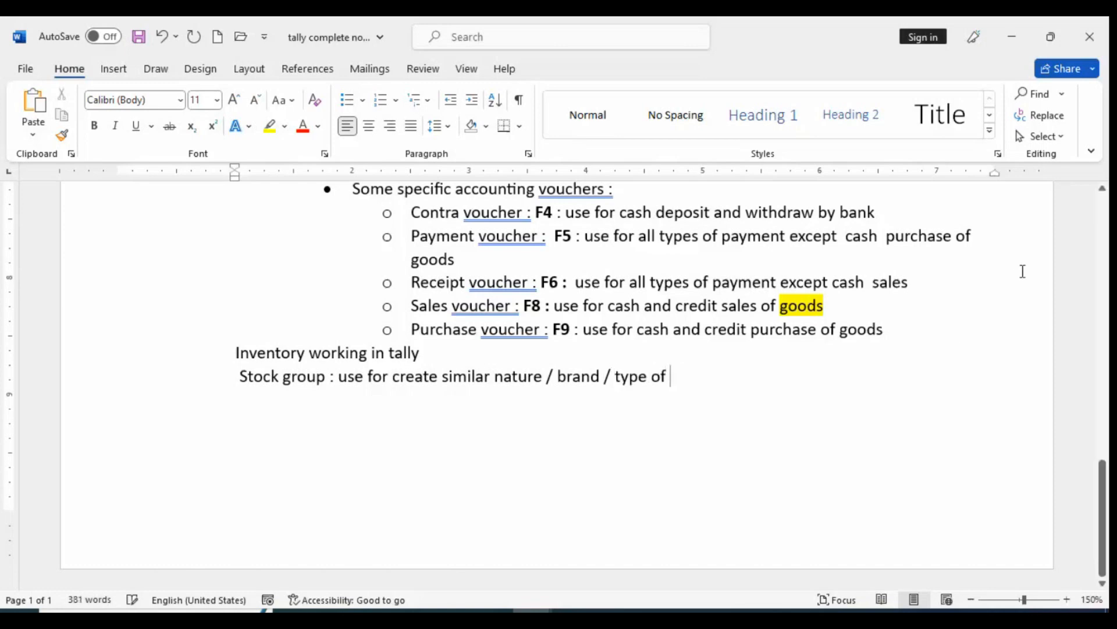
pyautogui.write('group : use')
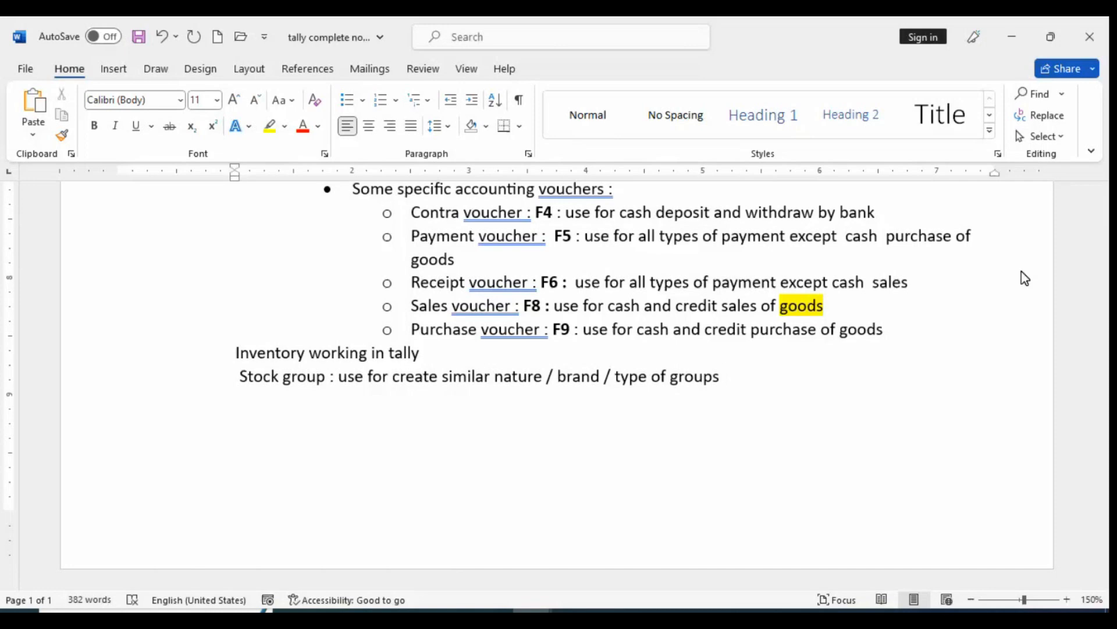
# Switch to the Document1 window and replace its Inventory heading with the left-aligned word "Electronic"
pyautogui.click(533, 610)
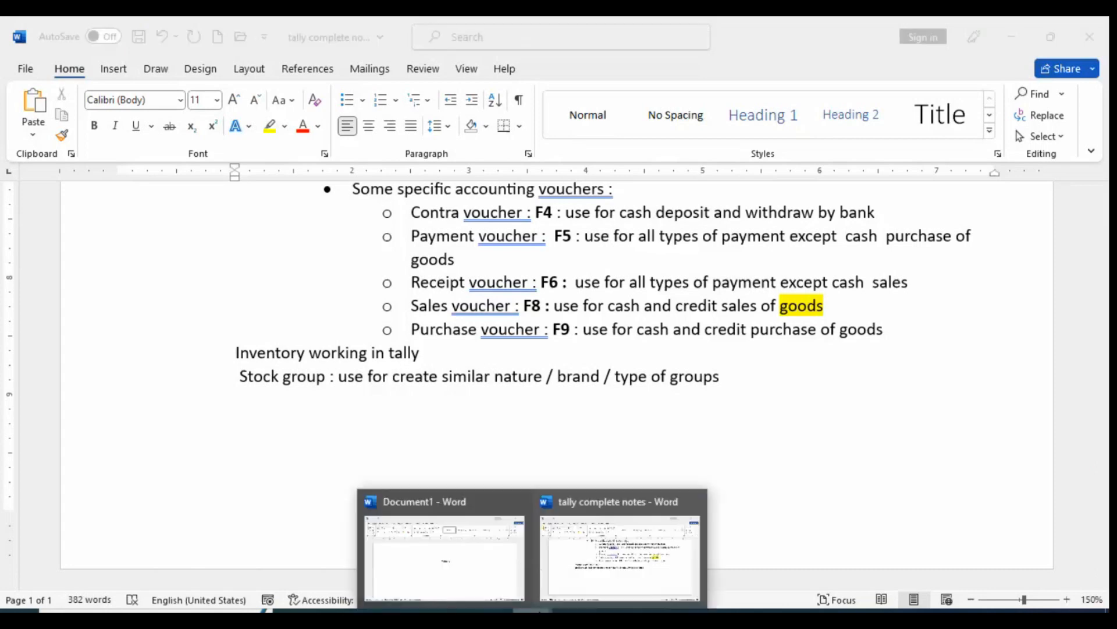
pyautogui.click(445, 565)
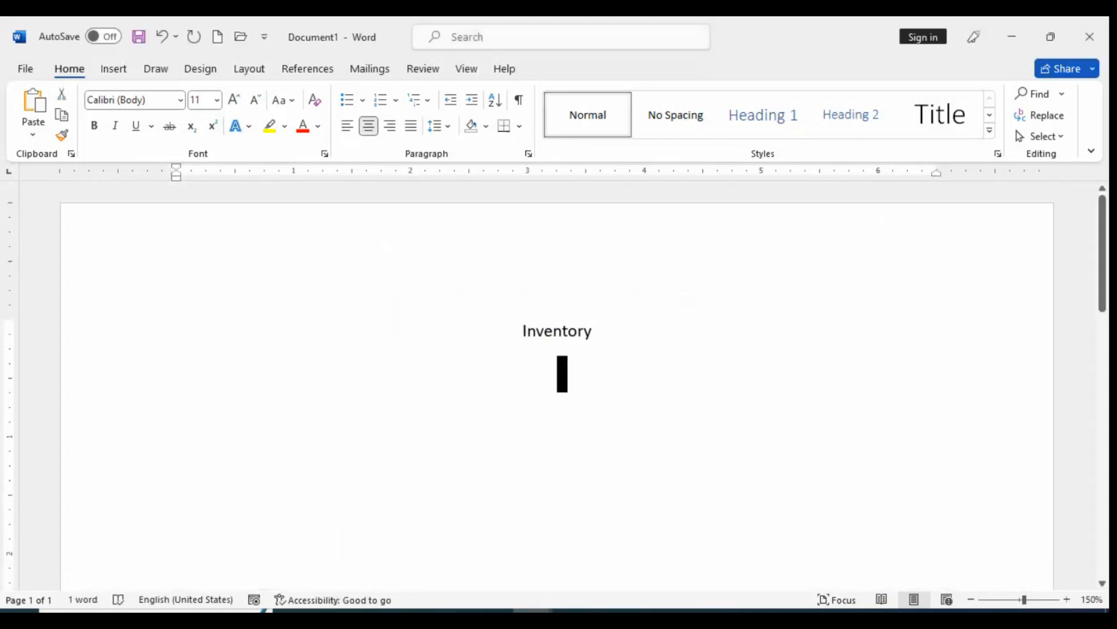
pyautogui.press('BackSpace')
pyautogui.press('BackSpace')
pyautogui.press('BackSpace')
pyautogui.press('BackSpace')
pyautogui.press('BackSpace')
pyautogui.press('BackSpace')
pyautogui.press('BackSpace')
pyautogui.press('BackSpace')
pyautogui.press('BackSpace')
pyautogui.hotkey('ctrl', 'l')
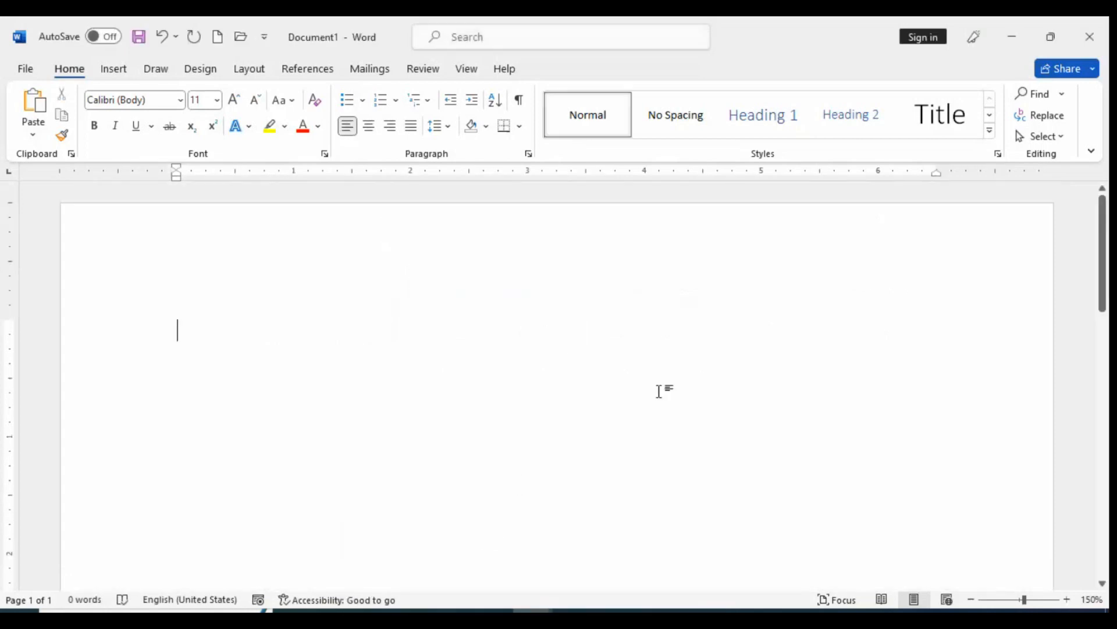
pyautogui.write('electr')
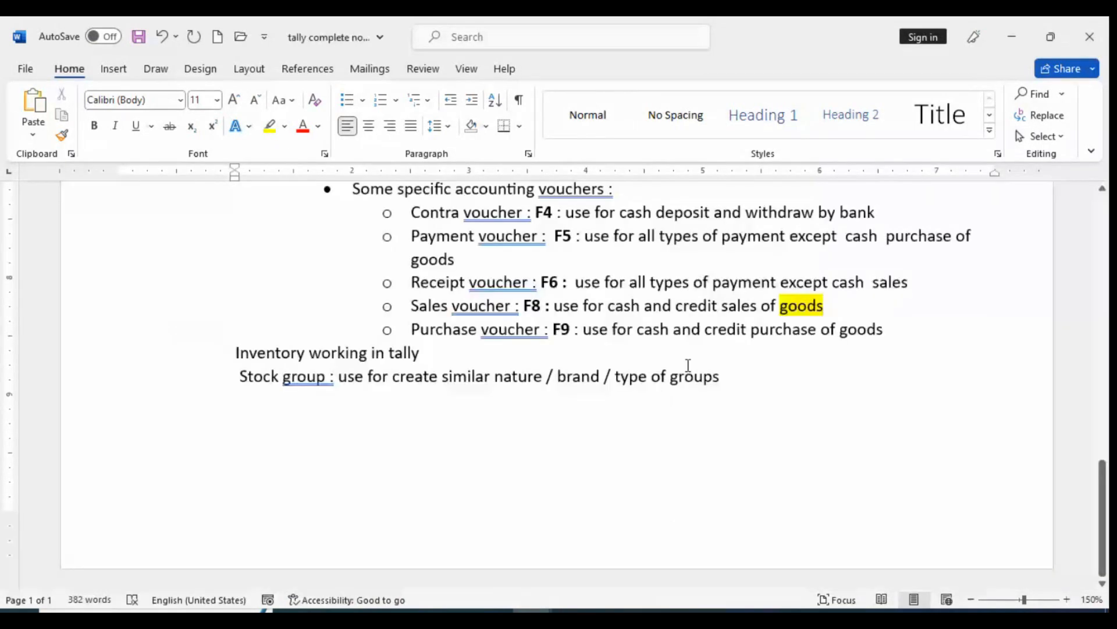
# Append "and products(items)" to the end of the Stock group line under Inventory working in tally
pyautogui.moveTo(260, 386); pyautogui.dragTo(755, 429)
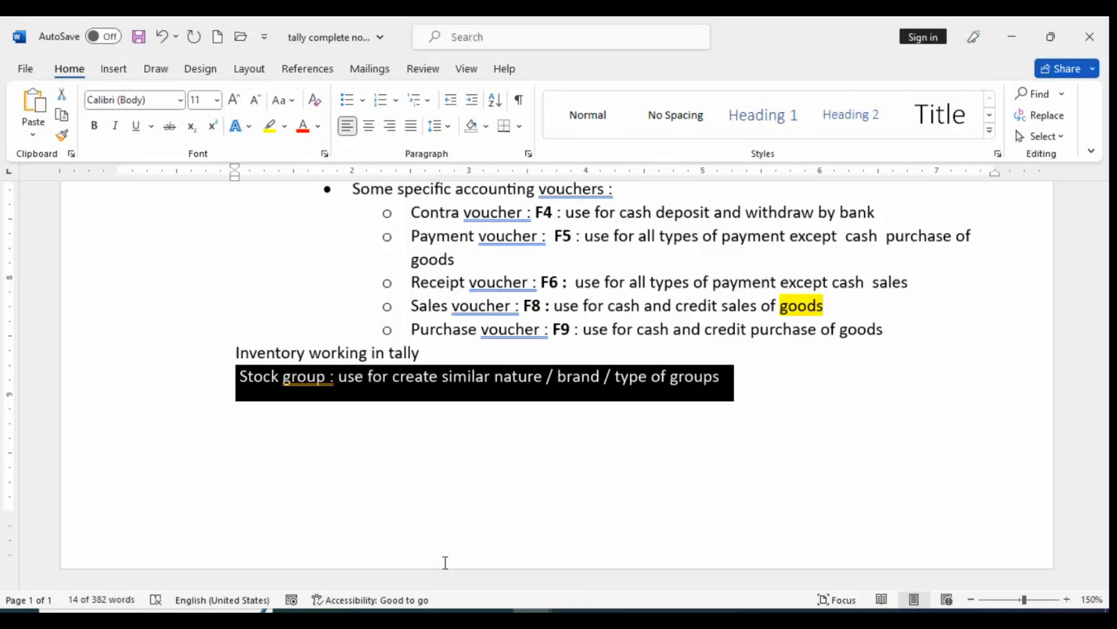
pyautogui.click(568, 376)
pyautogui.click(734, 377)
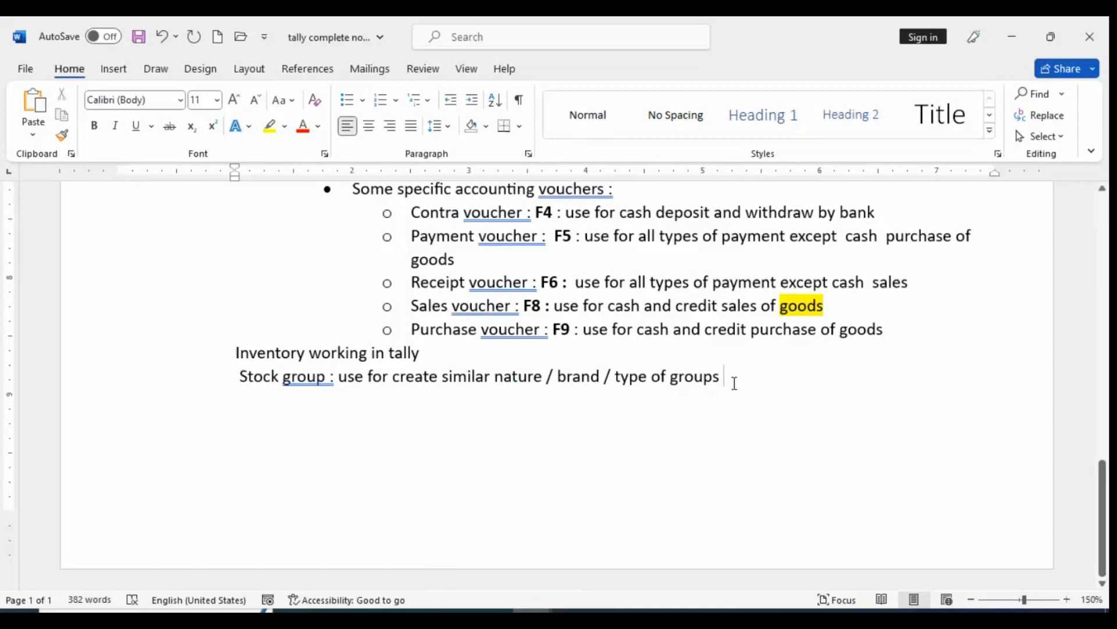
pyautogui.write('and pr')
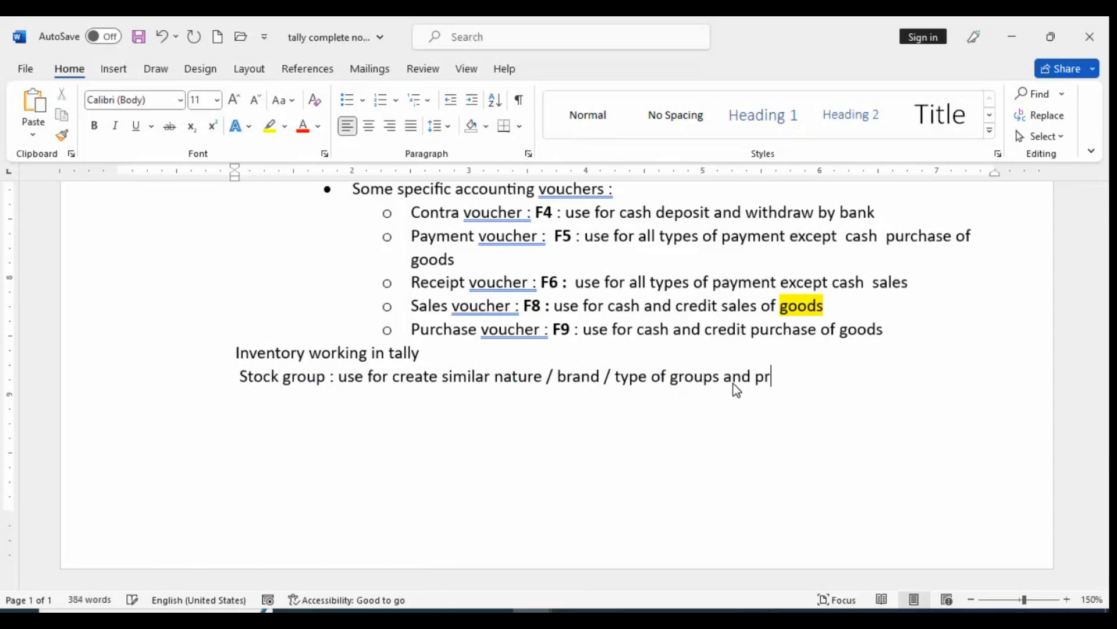
pyautogui.write('oducts(items')
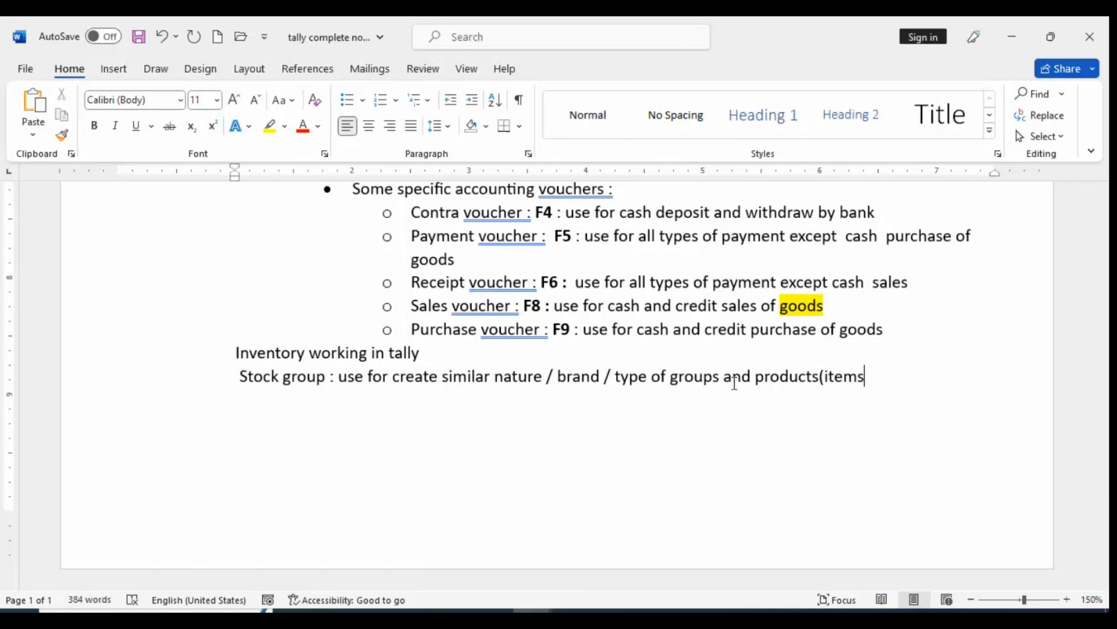
pyautogui.write(')')
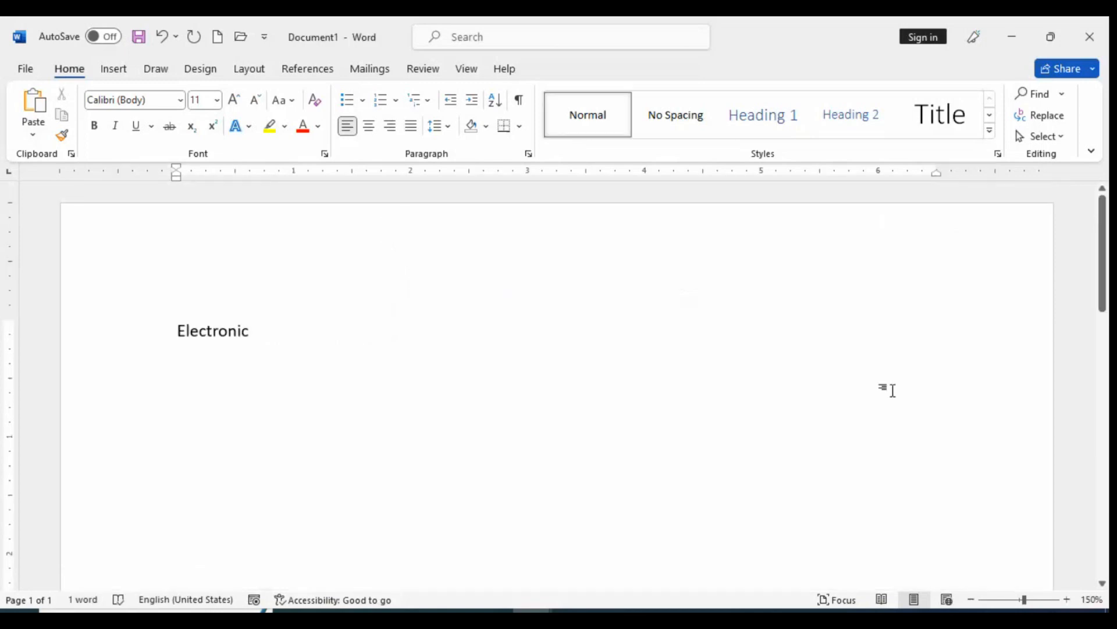
# Extend the Electronic line to read "Electronic product" and center it as the heading
pyautogui.write('p')
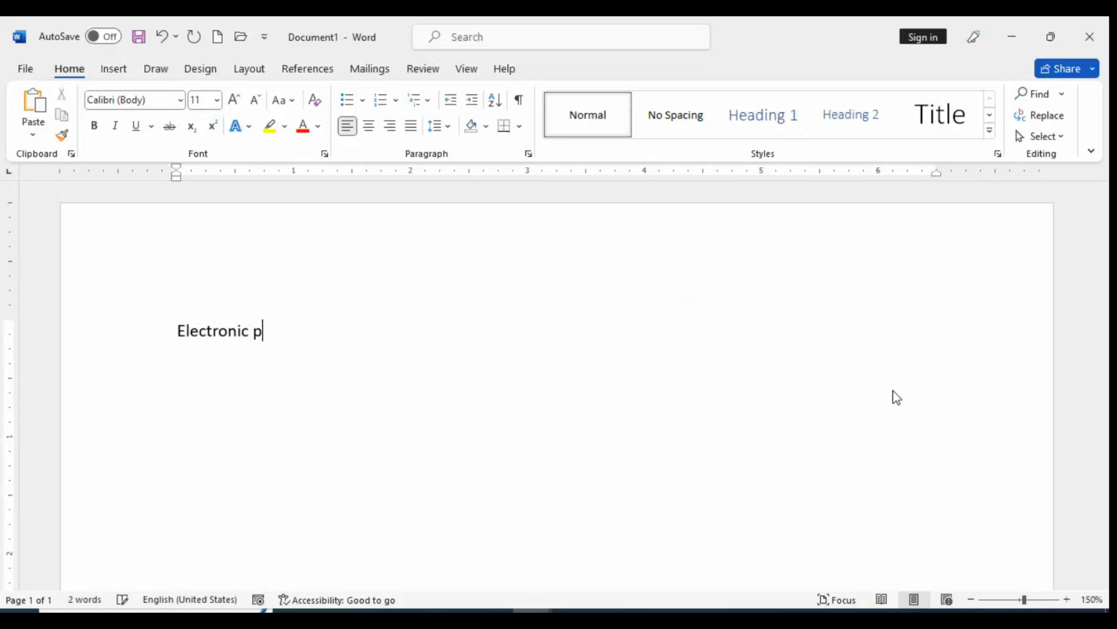
pyautogui.write('roduct')
pyautogui.hotkey('ctrl', 'a')
pyautogui.hotkey('ctrl', 'e')
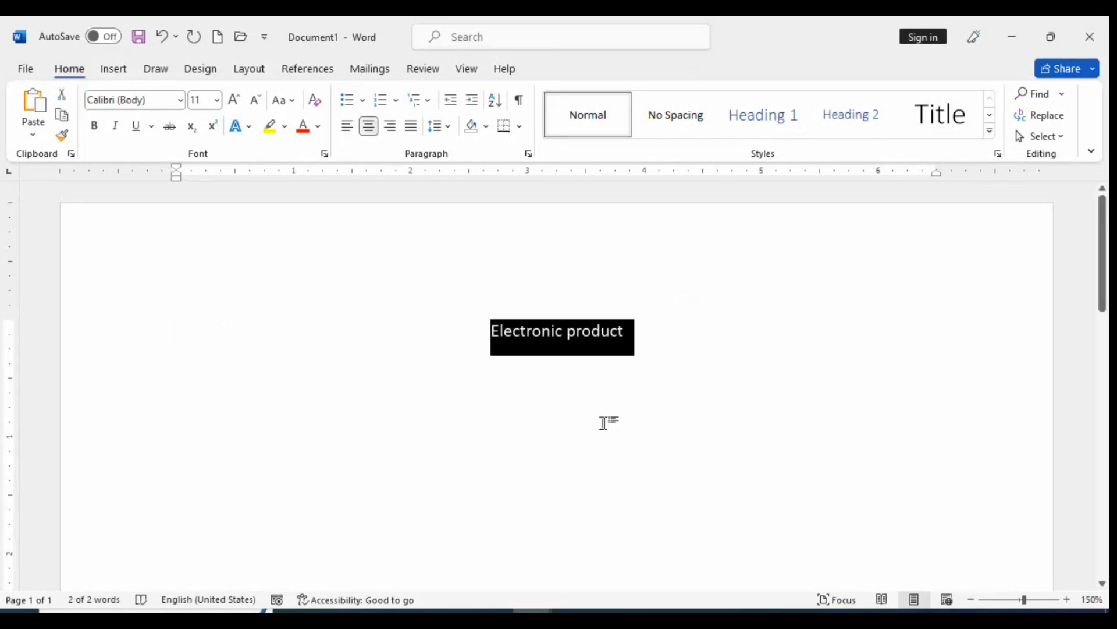
pyautogui.click(608, 422)
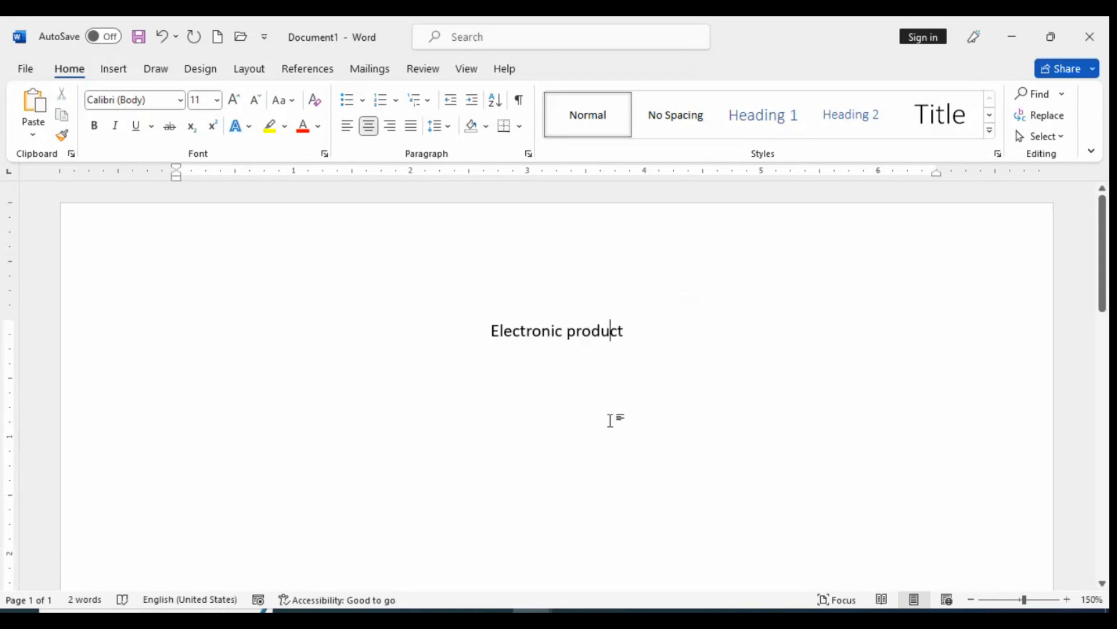
# Below the heading, enter Mobile phones, Laptop and computer on separate left-aligned lines and format them as a bulleted list
pyautogui.press('Return')
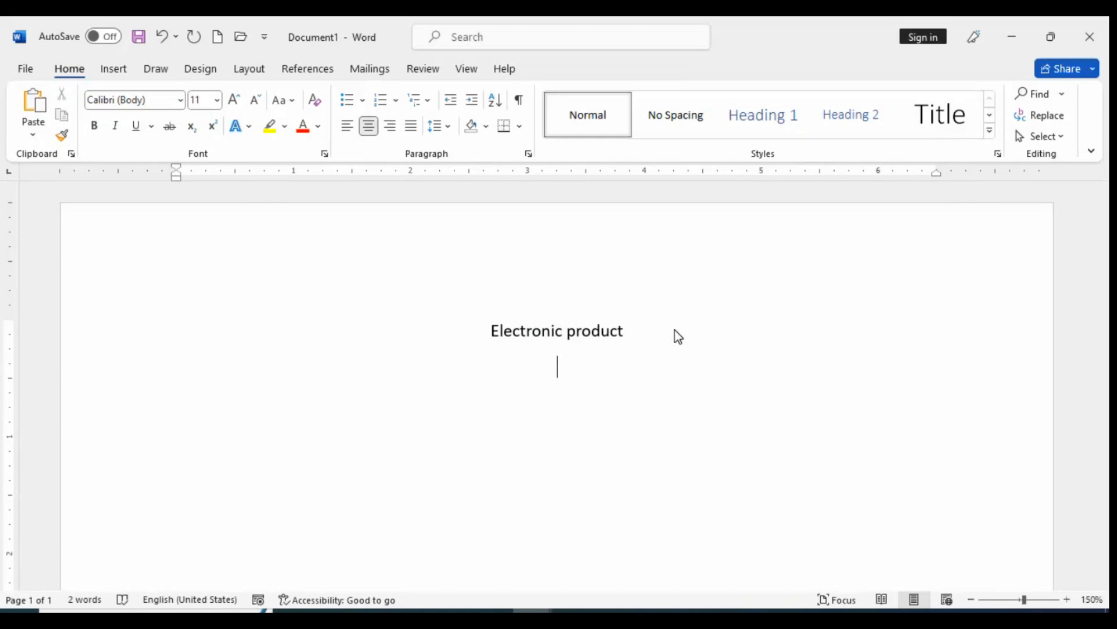
pyautogui.hotkey('ctrl', 'l')
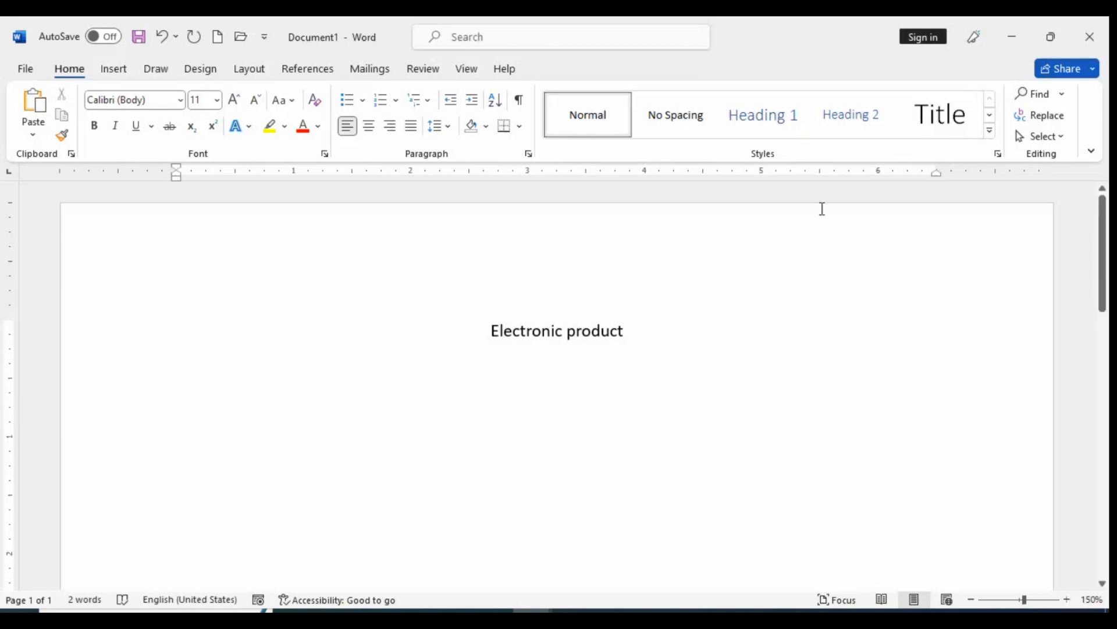
pyautogui.write('mo')
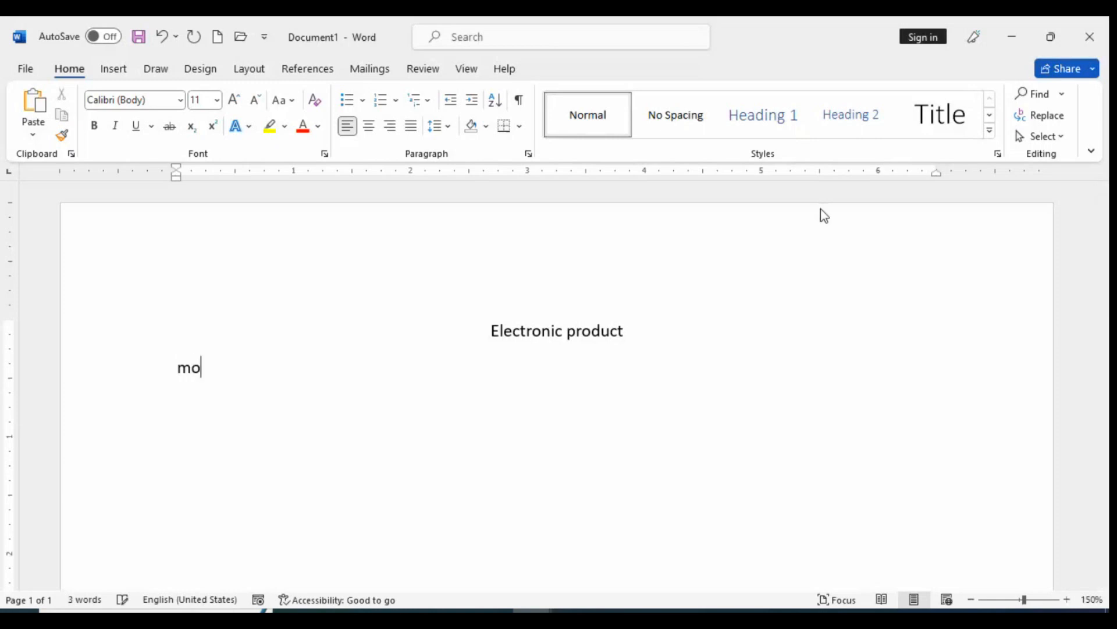
pyautogui.write('bile pho')
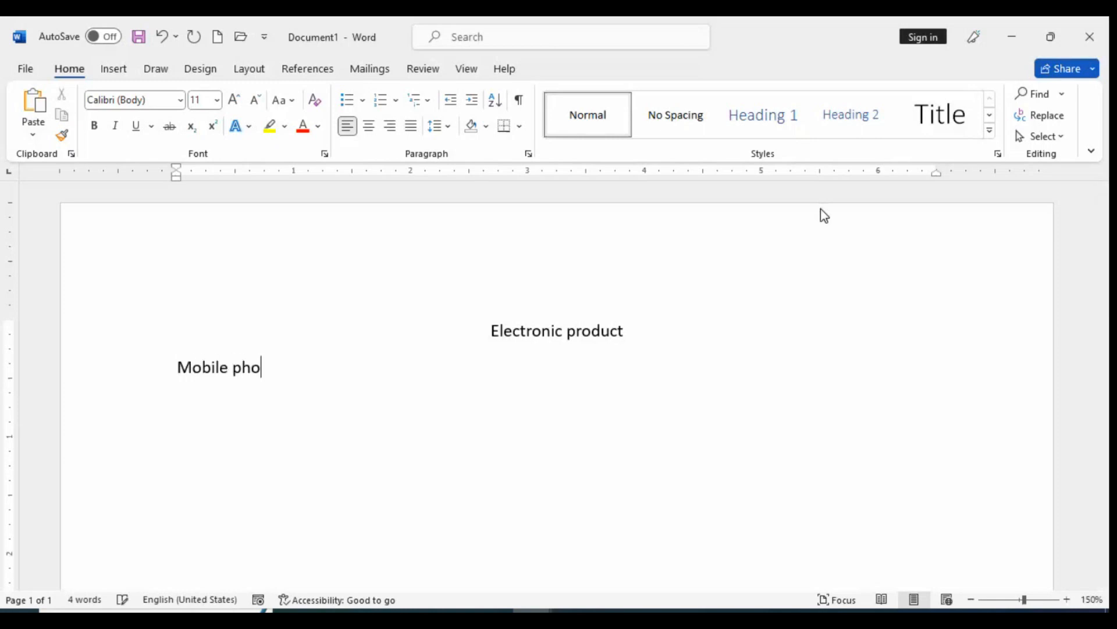
pyautogui.write('nes')
pyautogui.press('Return')
pyautogui.write('laptop')
pyautogui.press('Return')
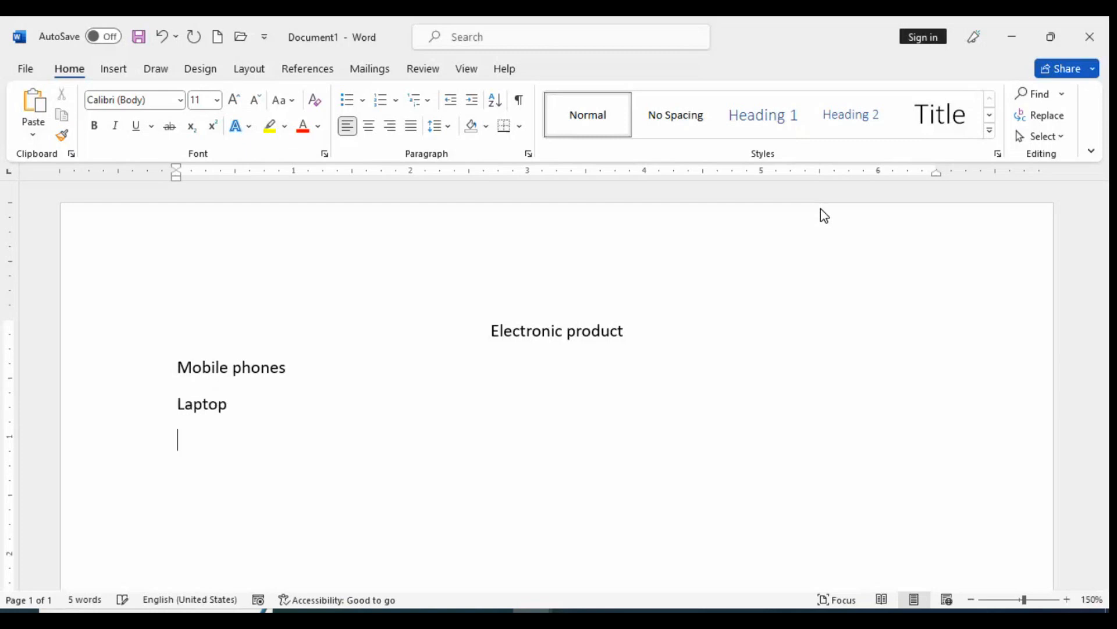
pyautogui.write('computer')
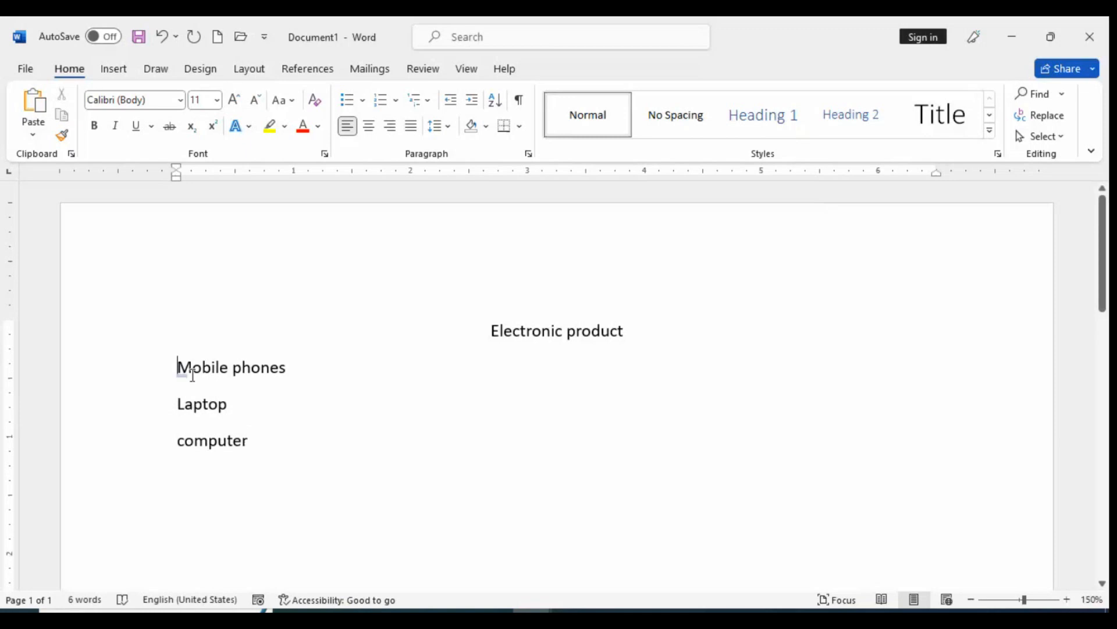
pyautogui.moveTo(179, 368); pyautogui.dragTo(242, 439)
pyautogui.click(350, 102)
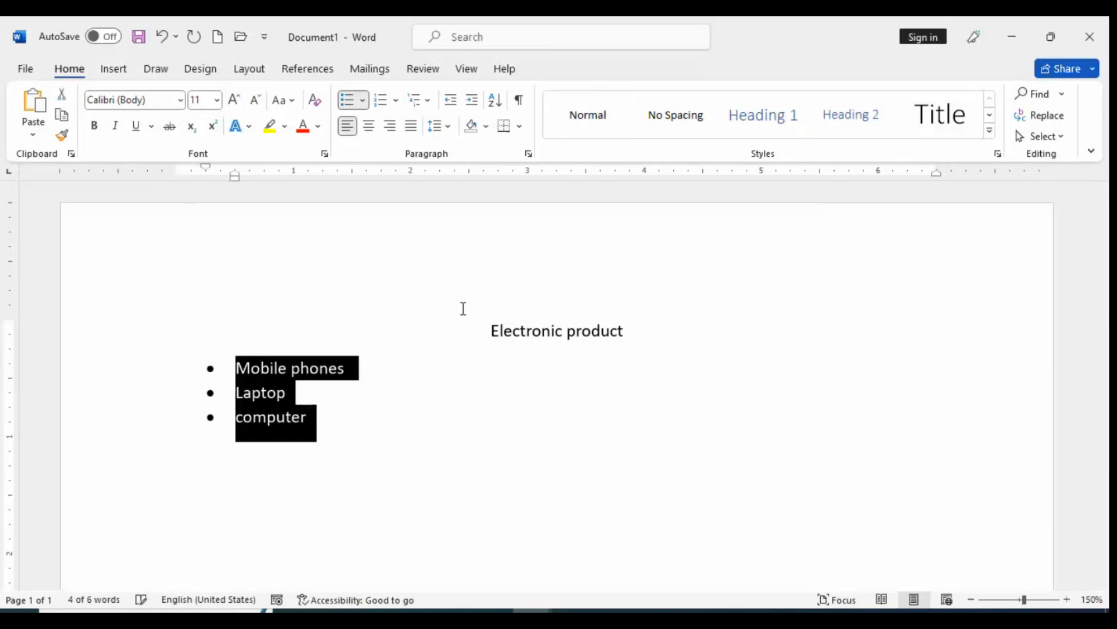
# Add Nokia and Samsung as second-level bullets under Mobile phones
pyautogui.click(375, 371)
pyautogui.press('Return')
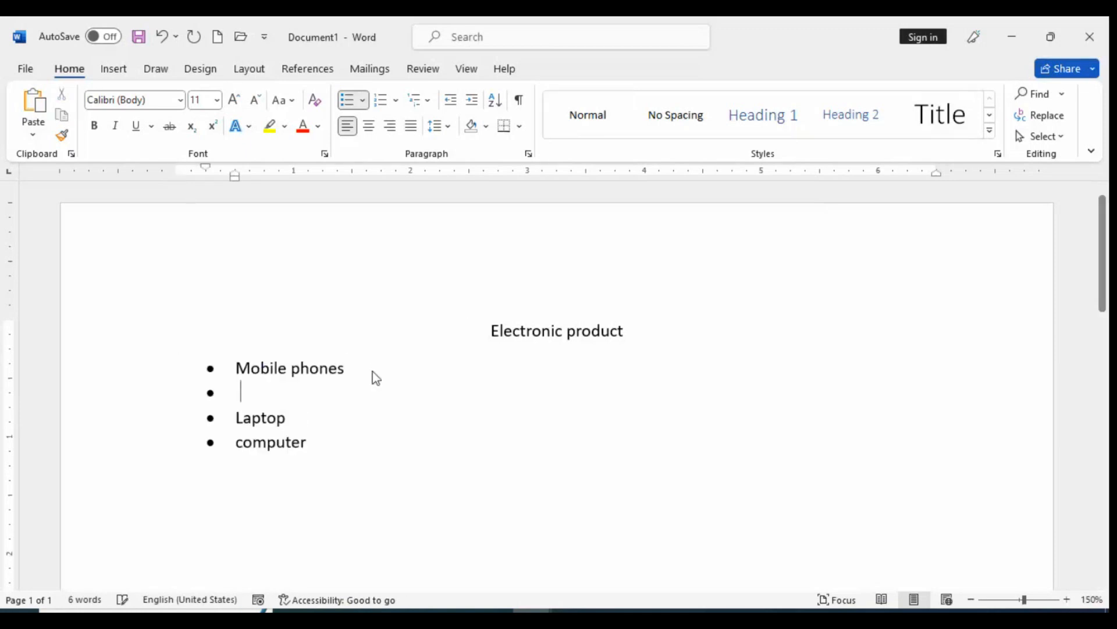
pyautogui.press('Tab')
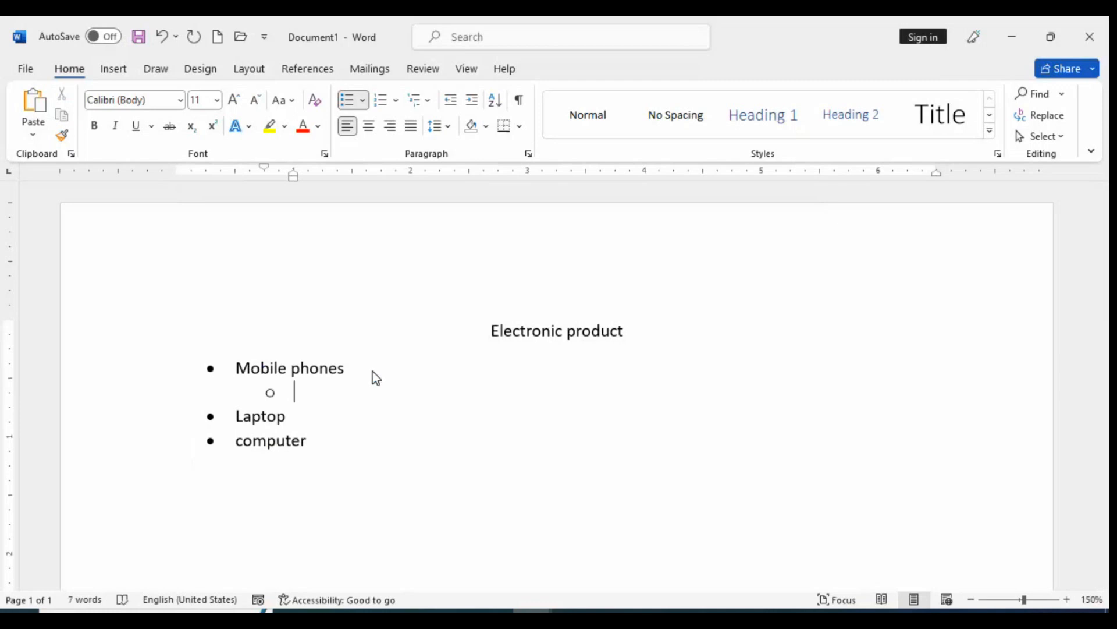
pyautogui.write('nokia')
pyautogui.press('Return')
pyautogui.write('sams')
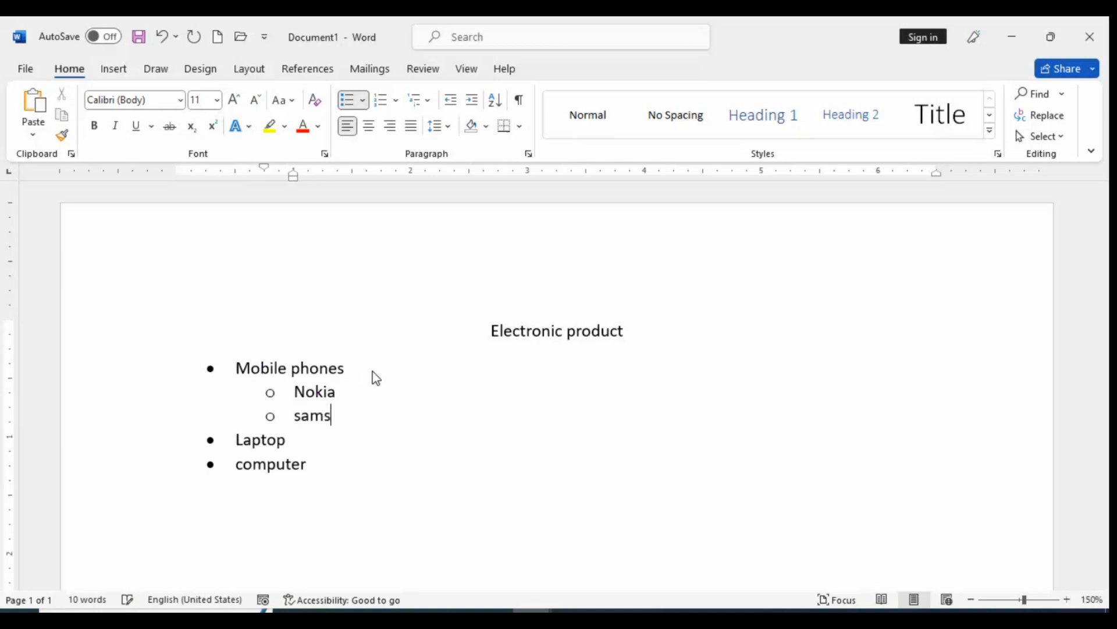
pyautogui.write('ung')
# Add "Samsung pro" as a third-level bullet under Samsung
pyautogui.press('Return')
pyautogui.press('Tab')
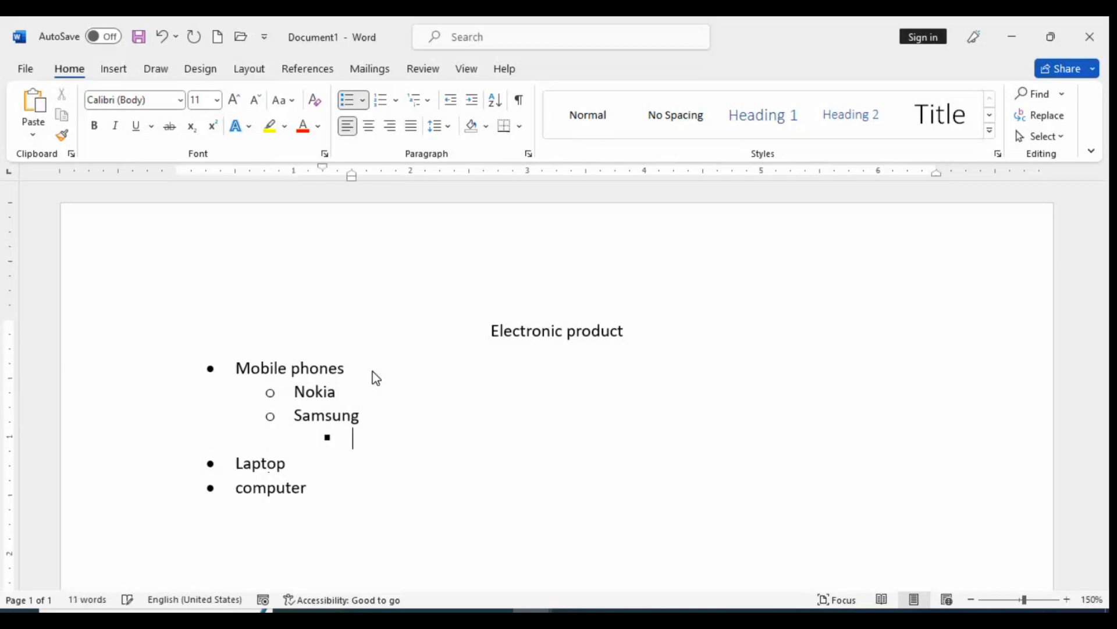
pyautogui.write('samsung ')
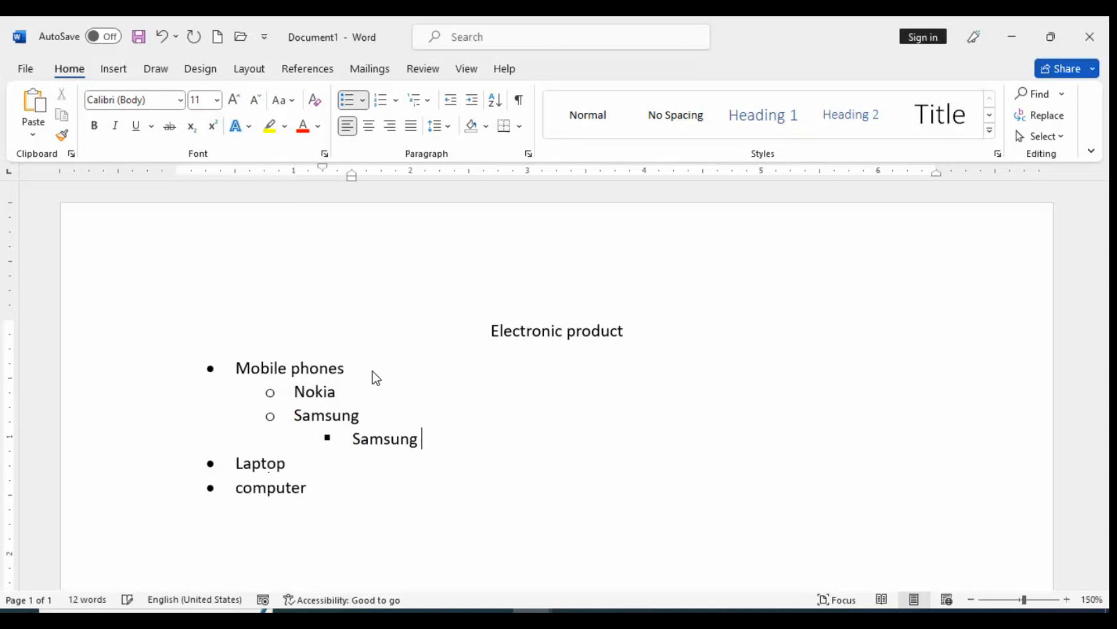
pyautogui.write('pro')
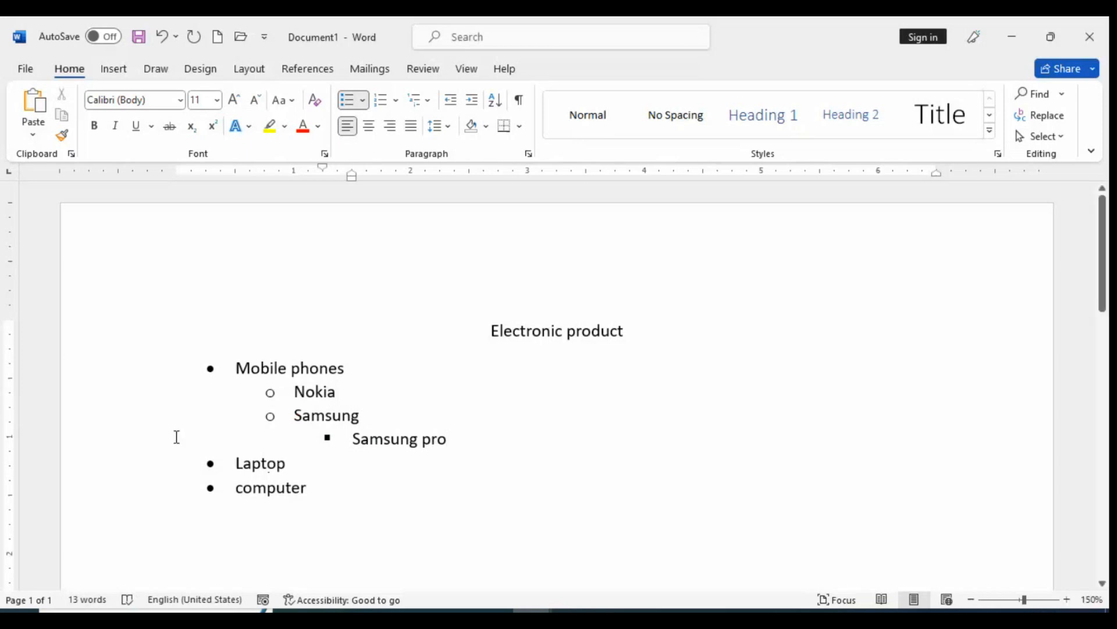
pyautogui.moveTo(491, 330); pyautogui.dragTo(624, 323)
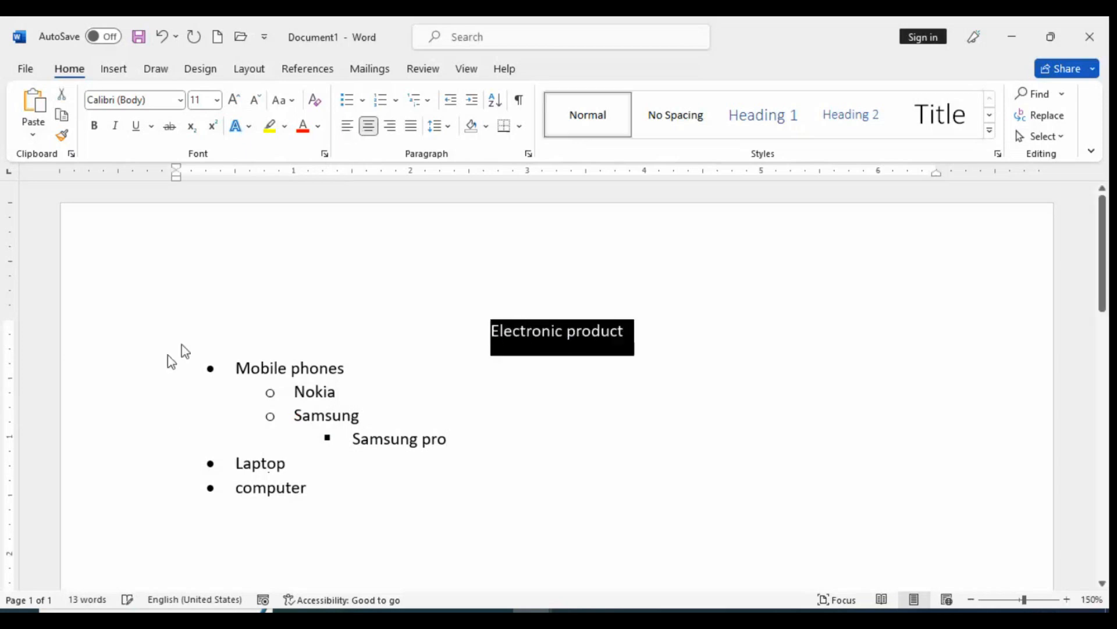
pyautogui.moveTo(236, 368); pyautogui.dragTo(369, 363)
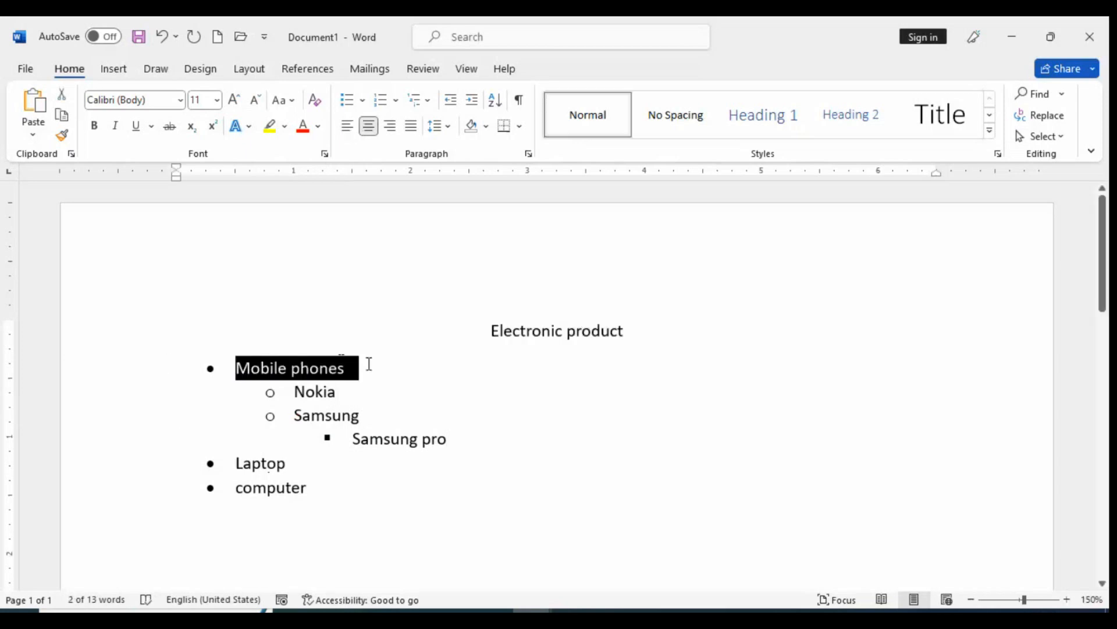
pyautogui.moveTo(386, 419); pyautogui.dragTo(214, 412)
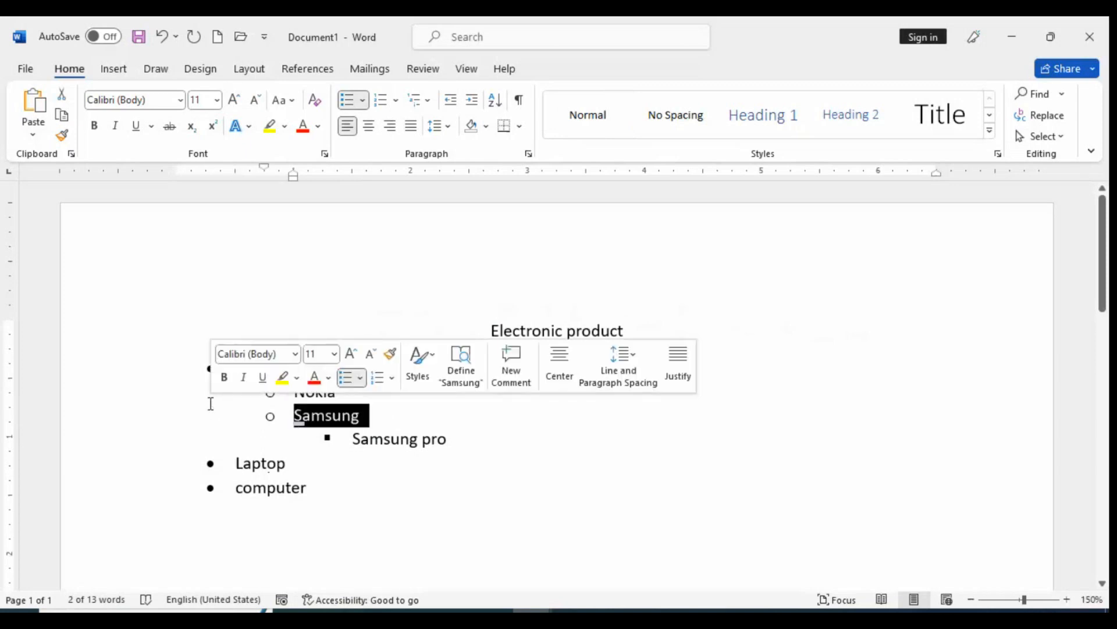
pyautogui.click(571, 507)
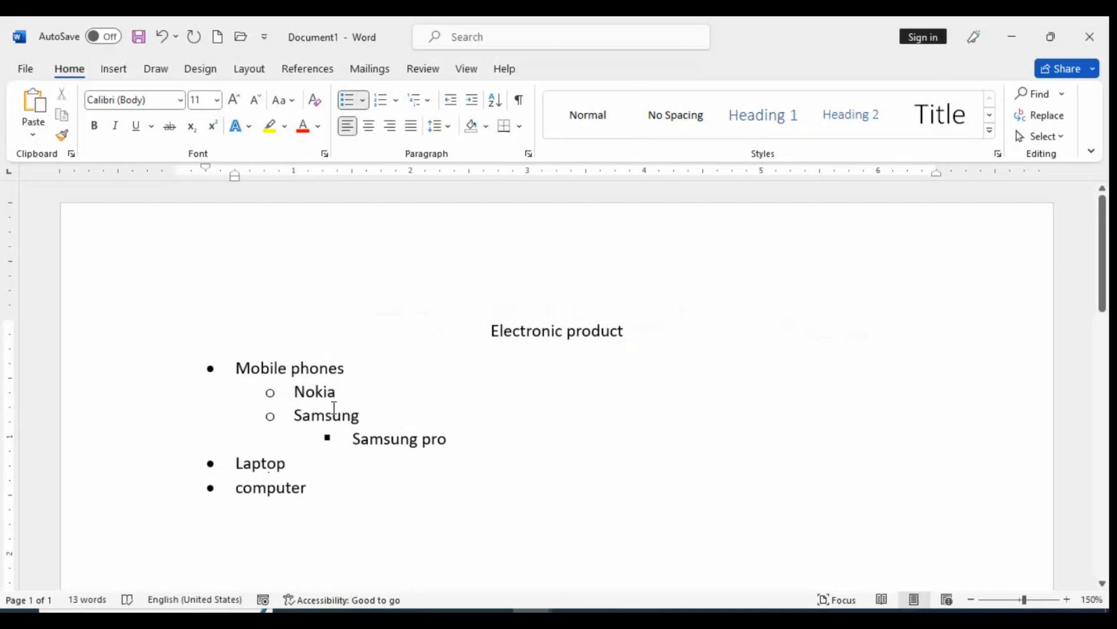
pyautogui.moveTo(366, 415); pyautogui.dragTo(236, 368)
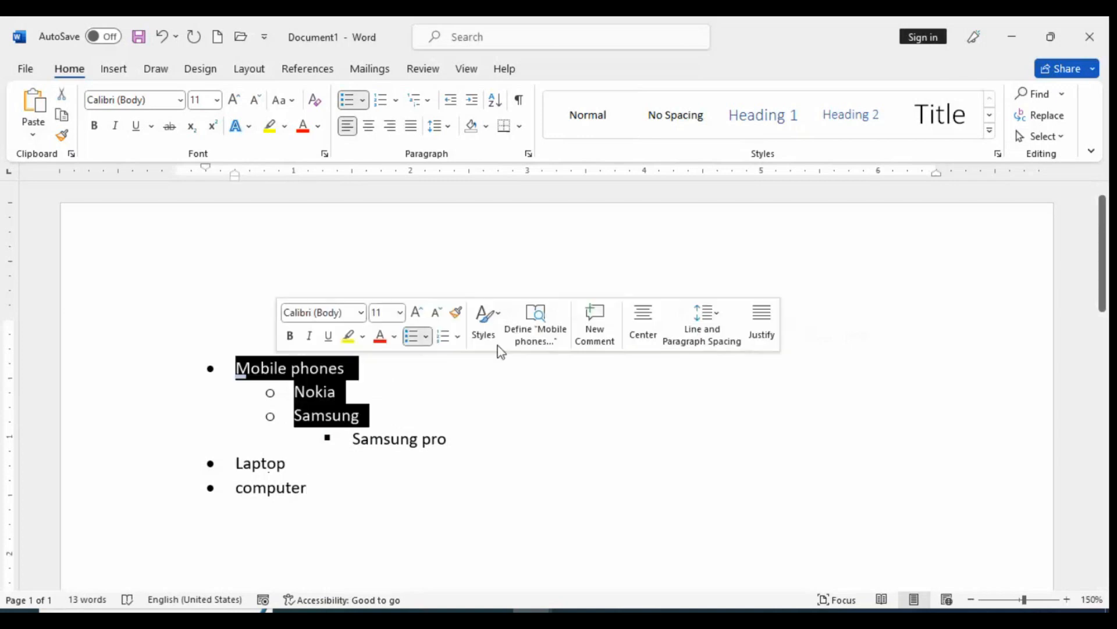
pyautogui.click(528, 411)
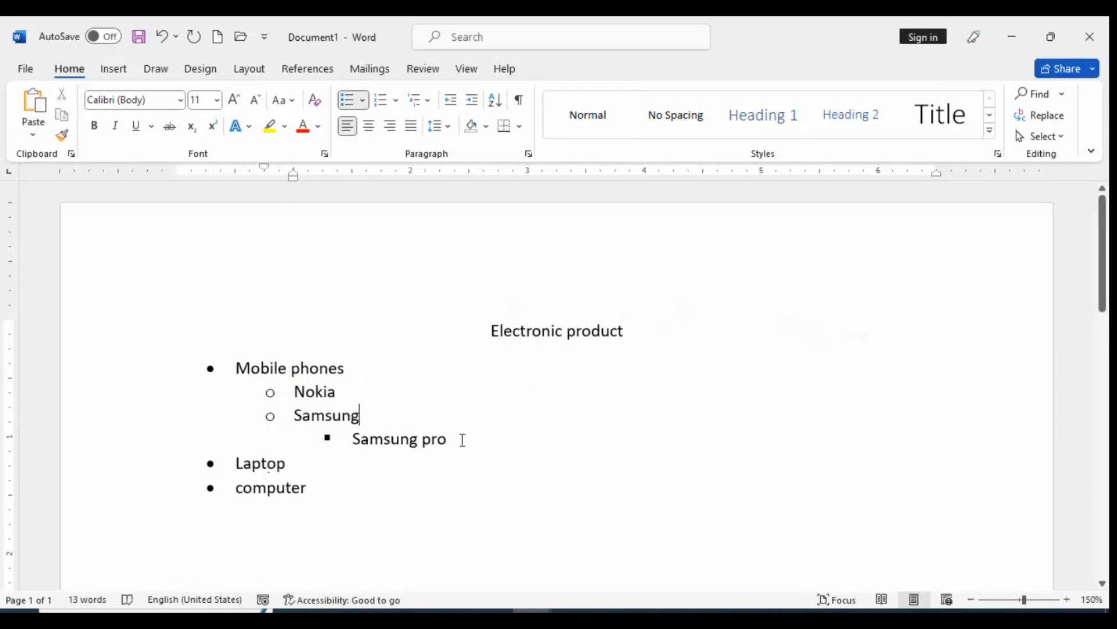
# Delete the Samsung pro entry together with its third-level bullet
pyautogui.moveTo(461, 439); pyautogui.dragTo(342, 442)
pyautogui.press('BackSpace')
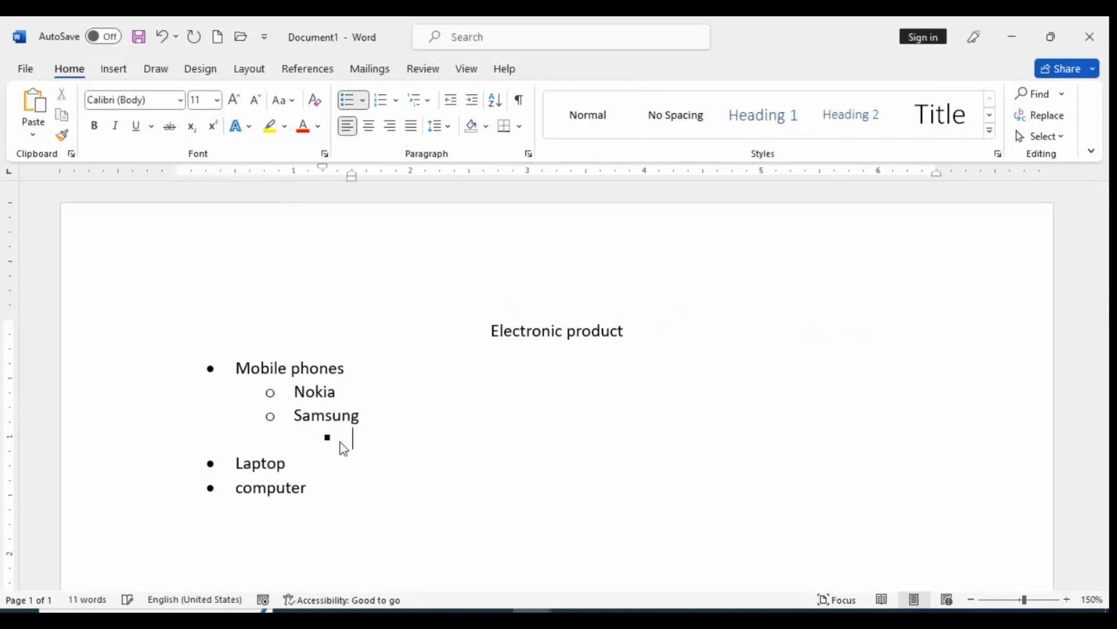
pyautogui.press('BackSpace')
pyautogui.press('BackSpace')
pyautogui.press('BackSpace')
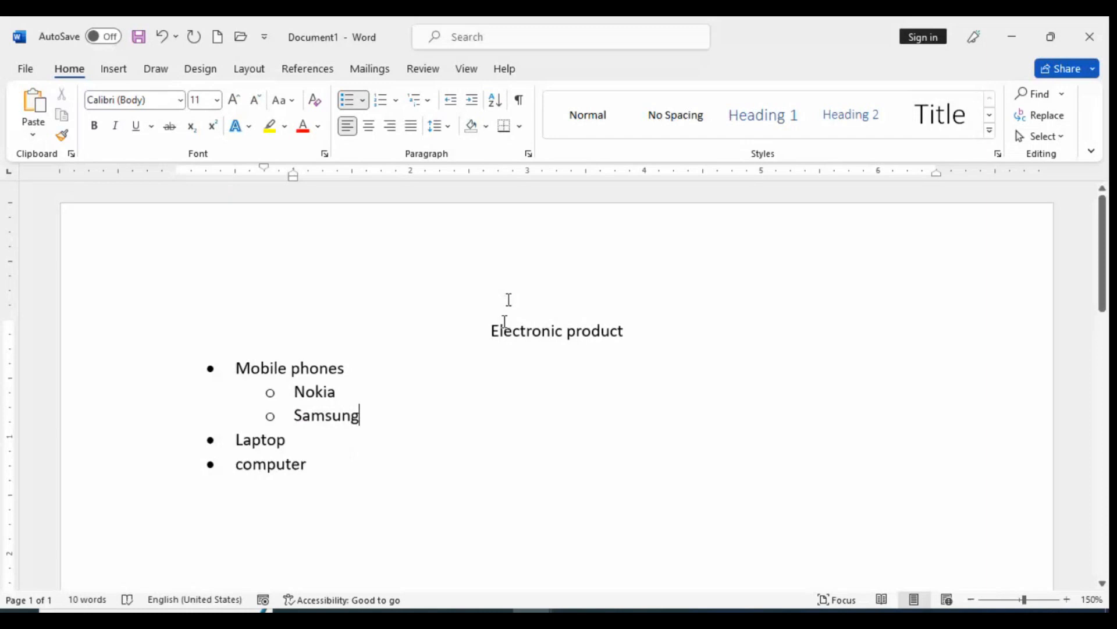
# Highlight the "Electronic product" heading in yellow
pyautogui.moveTo(490, 330); pyautogui.dragTo(661, 336)
pyautogui.click(269, 127)
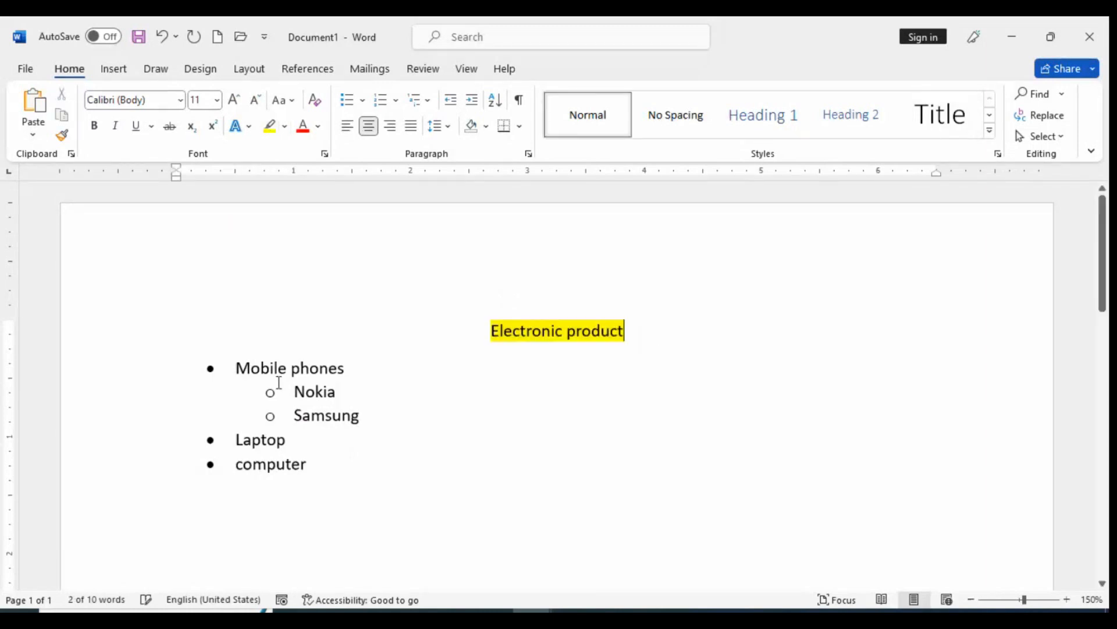
pyautogui.tripleClick(249, 367)
pyautogui.moveTo(236, 439); pyautogui.dragTo(279, 440)
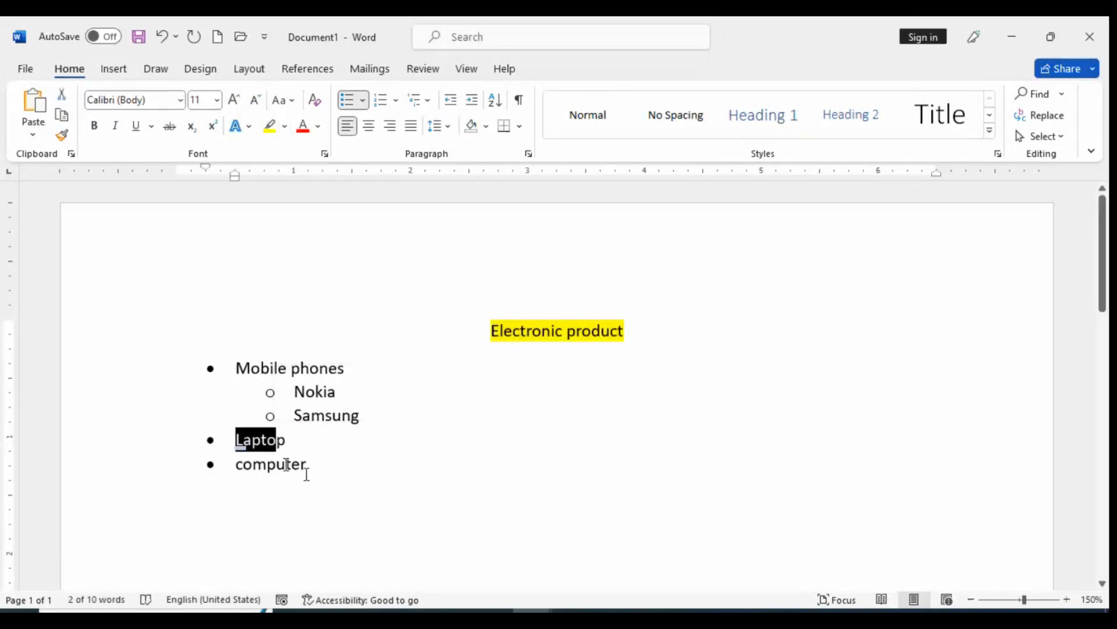
pyautogui.click(218, 464)
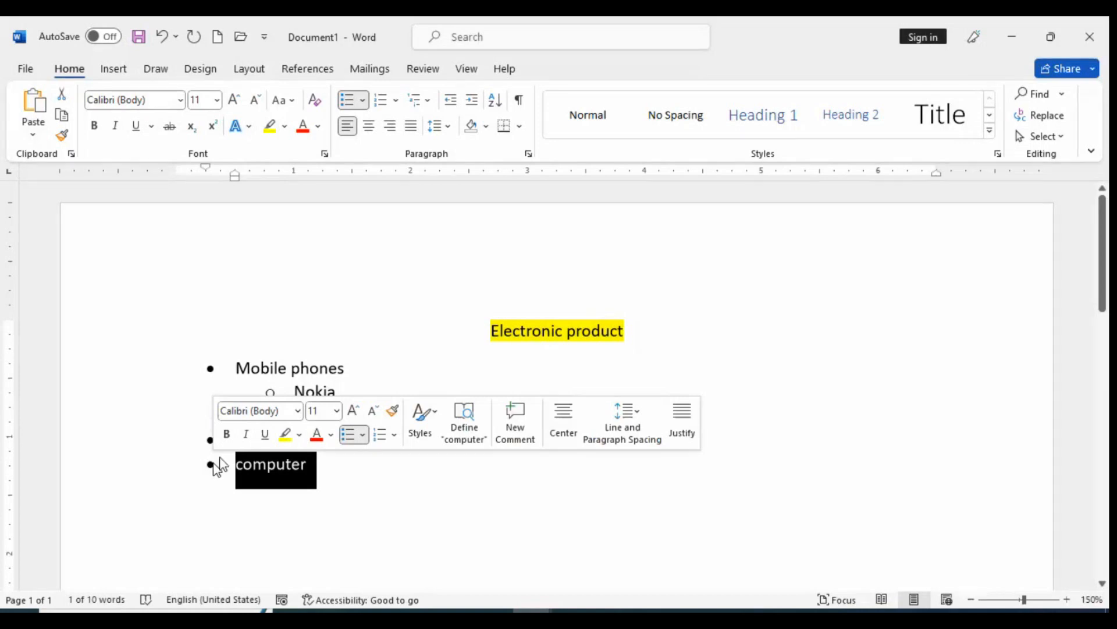
pyautogui.doubleClick(358, 383)
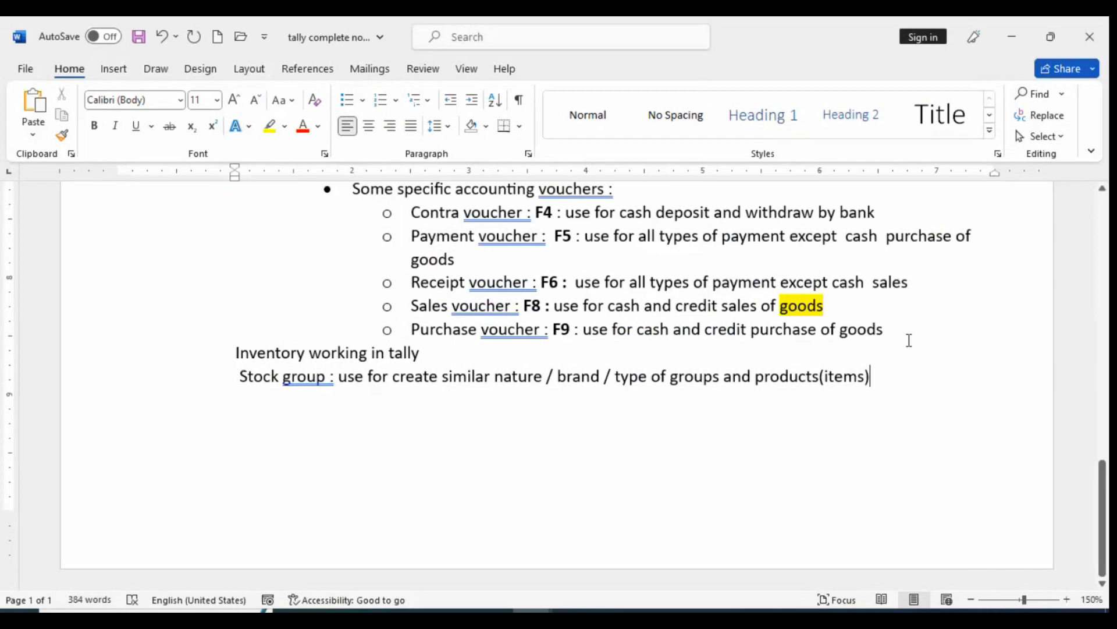
# In the Tally notes document, add a new line reading "Unit of measure :" below the stock group definition
pyautogui.press('Return')
pyautogui.write('u')
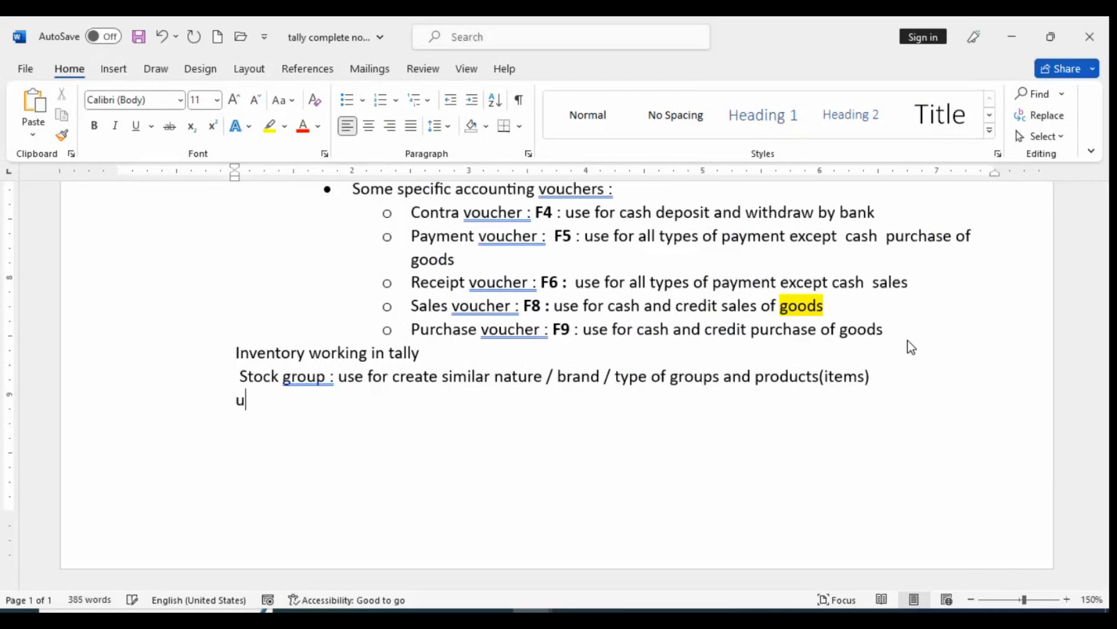
pyautogui.write('nit of measure ')
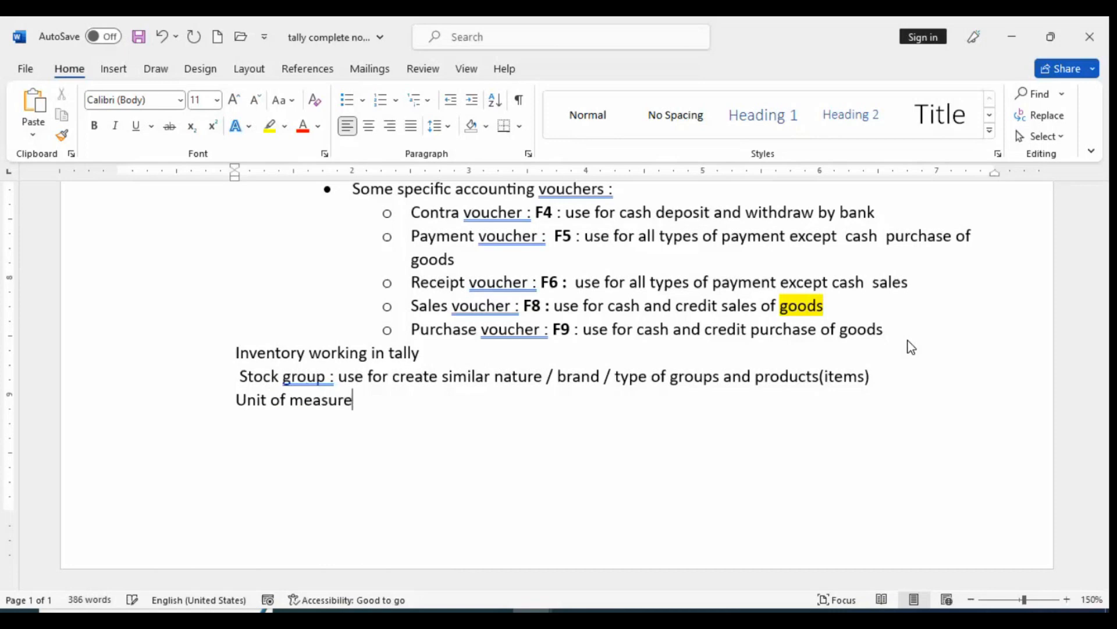
pyautogui.write(':')
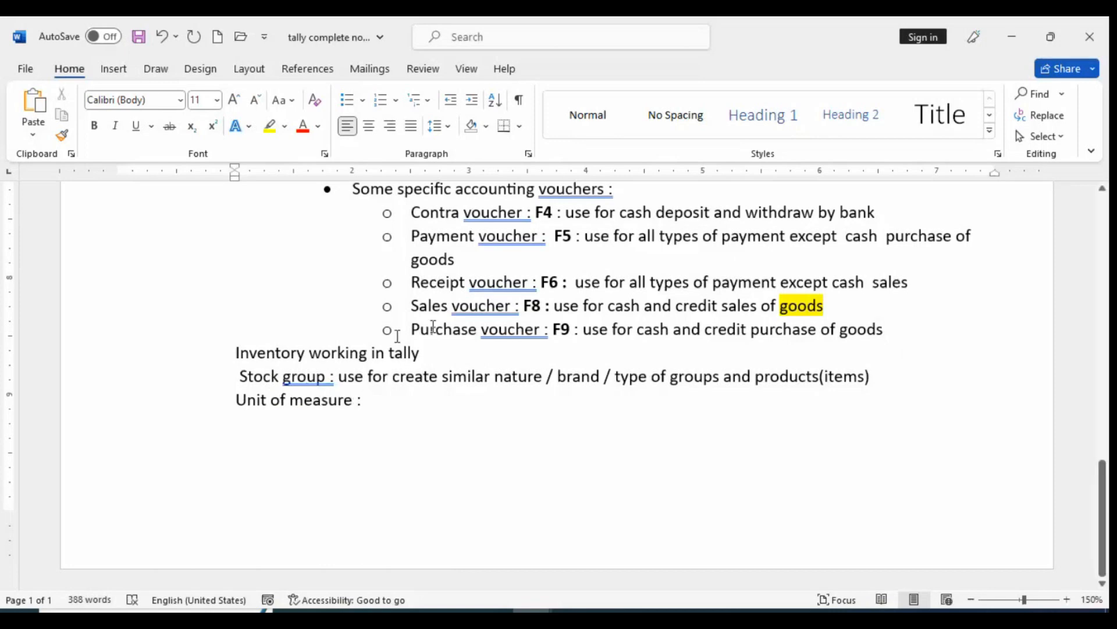
# Insert two blank lines above "Inventory working in tally" and one blank line above each of the Stock group and Unit of measure entries
pyautogui.click(230, 349)
pyautogui.press('Return')
pyautogui.press('Return')
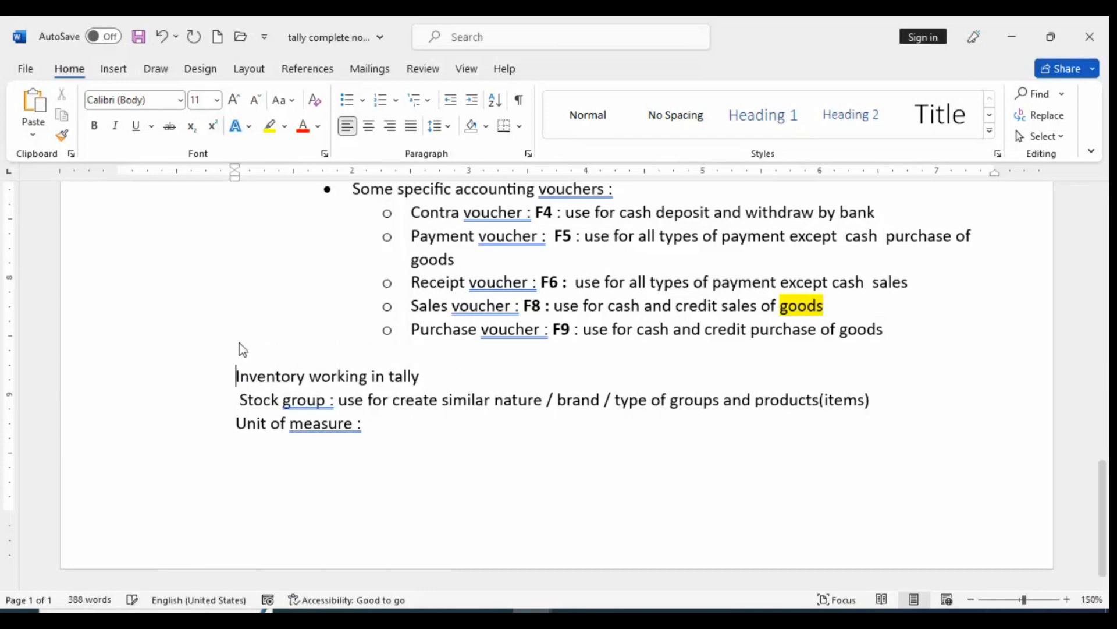
pyautogui.click(237, 430)
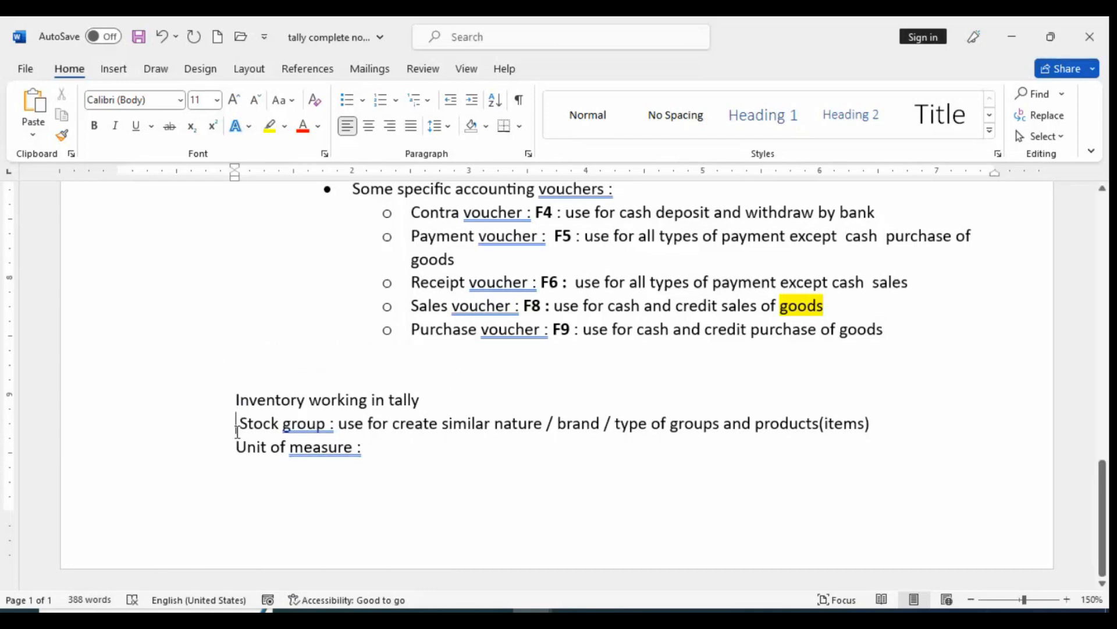
pyautogui.press('Return')
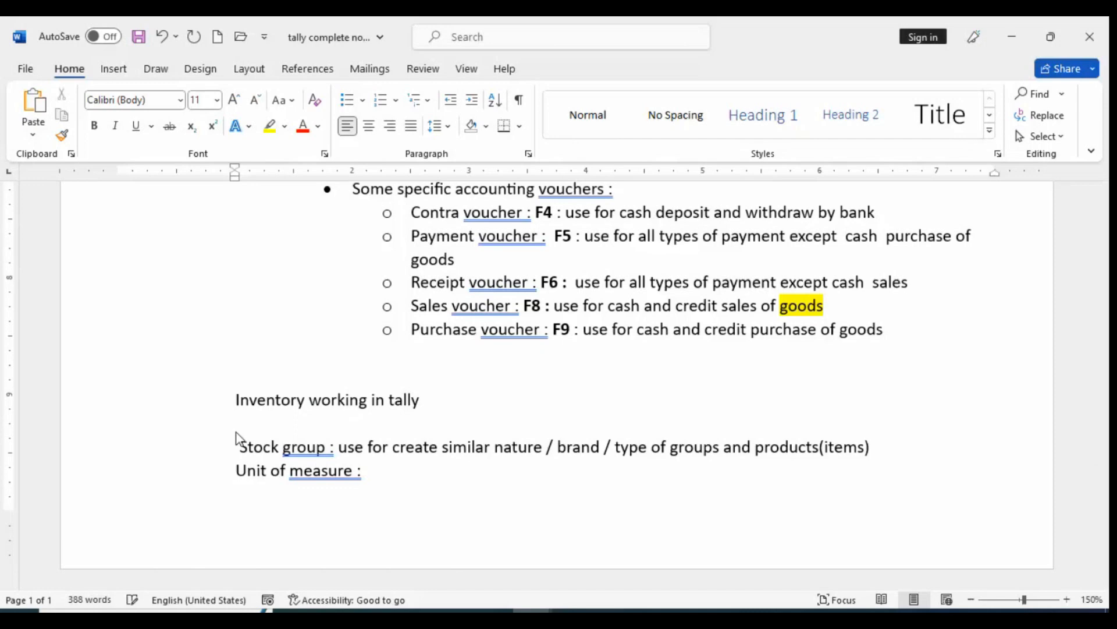
pyautogui.click(245, 471)
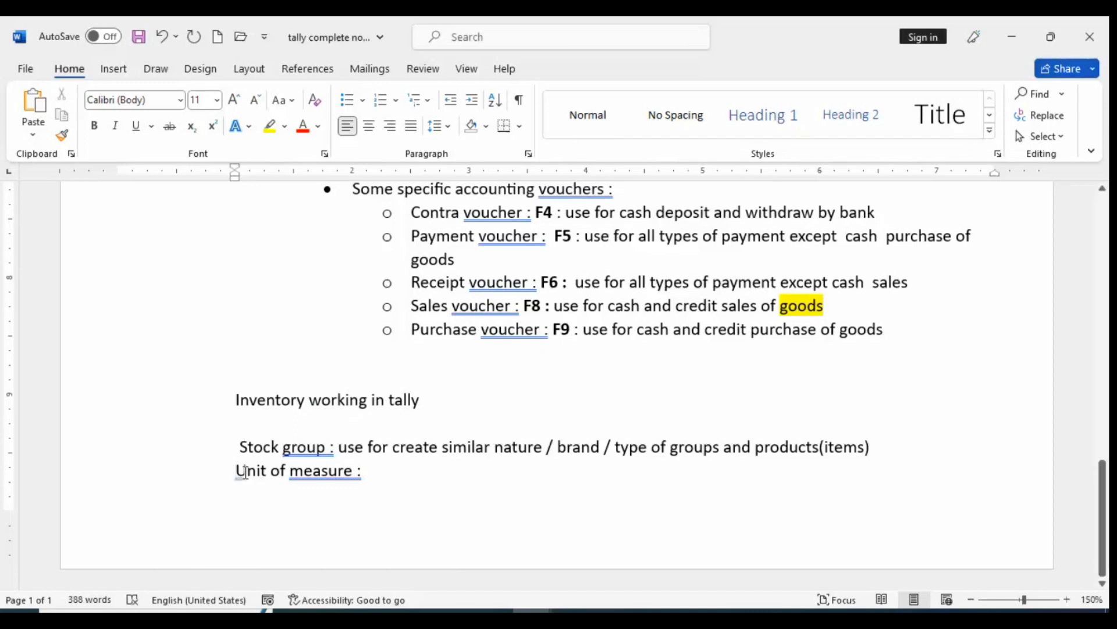
pyautogui.press('Return')
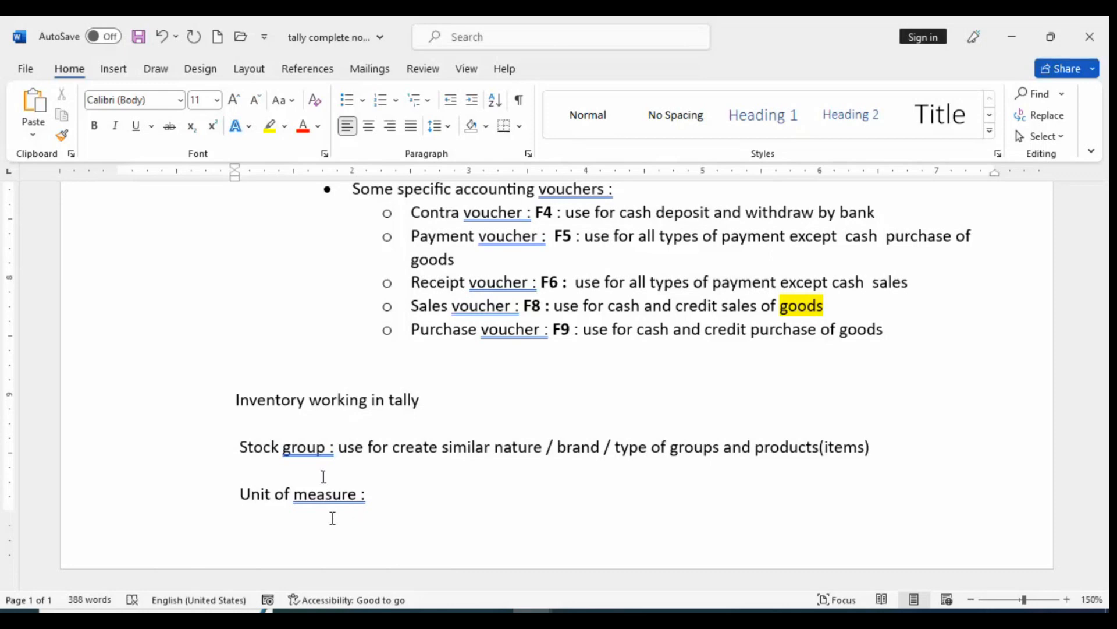
# Complete the Unit of measure entry with the definition "stock item measurement unit" and end the line
pyautogui.click(509, 466)
pyautogui.click(414, 508)
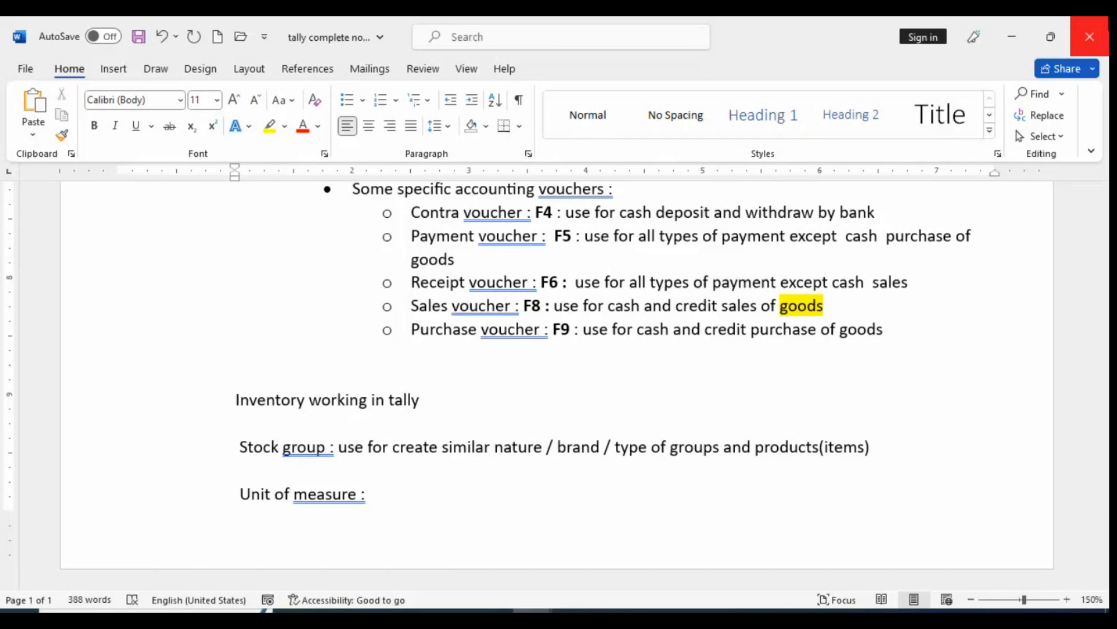
pyautogui.write('sto')
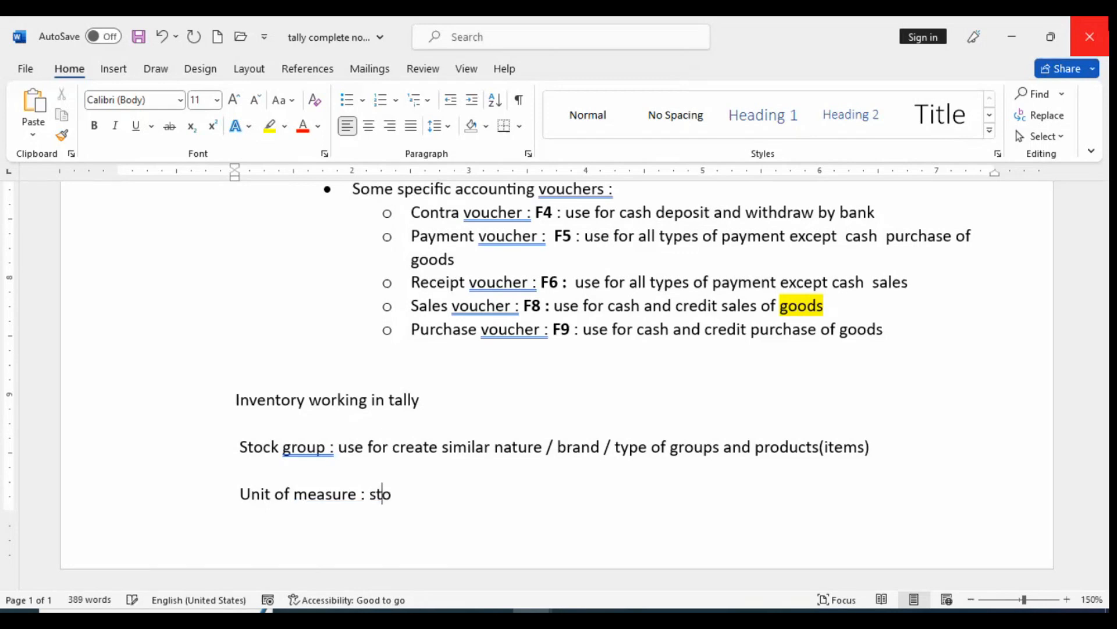
pyautogui.write('ck item m')
pyautogui.write('easur')
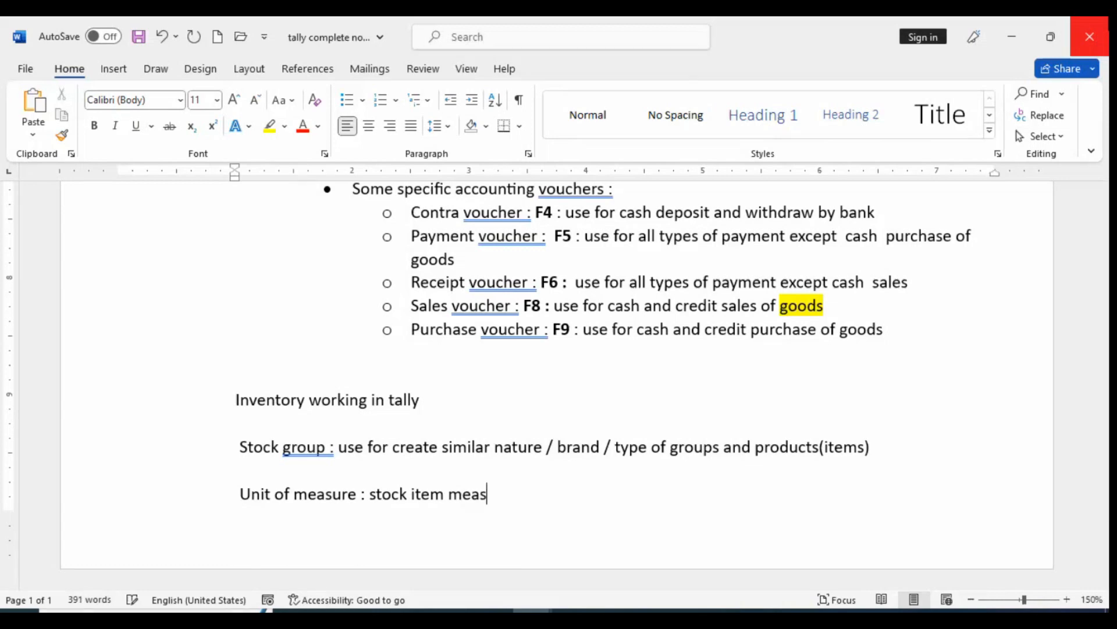
pyautogui.write('ement ')
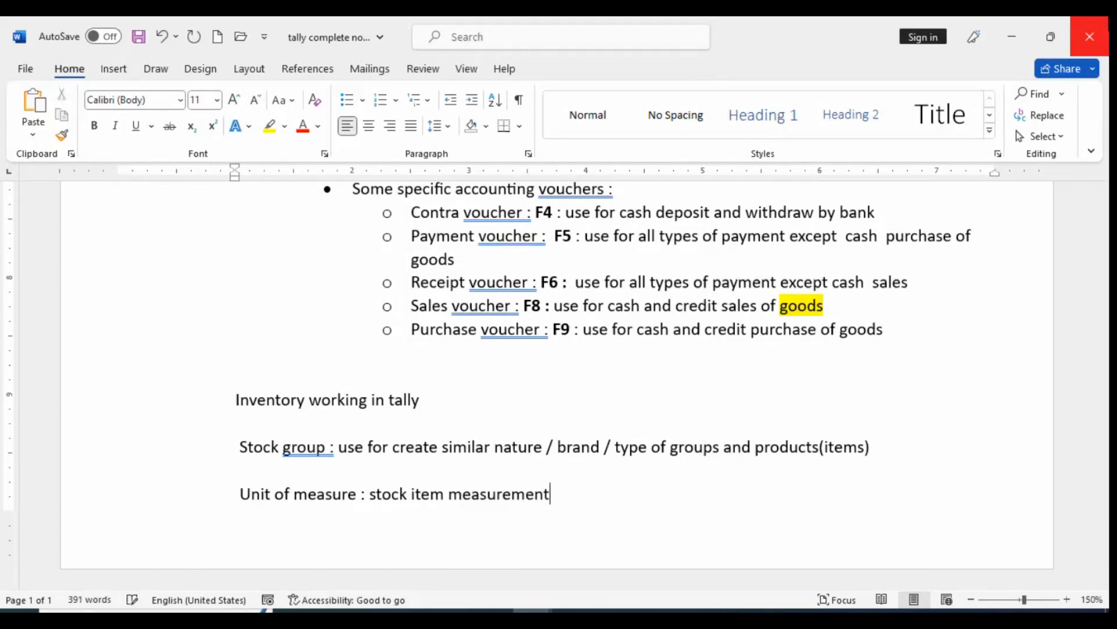
pyautogui.write('unit')
pyautogui.press('Return')
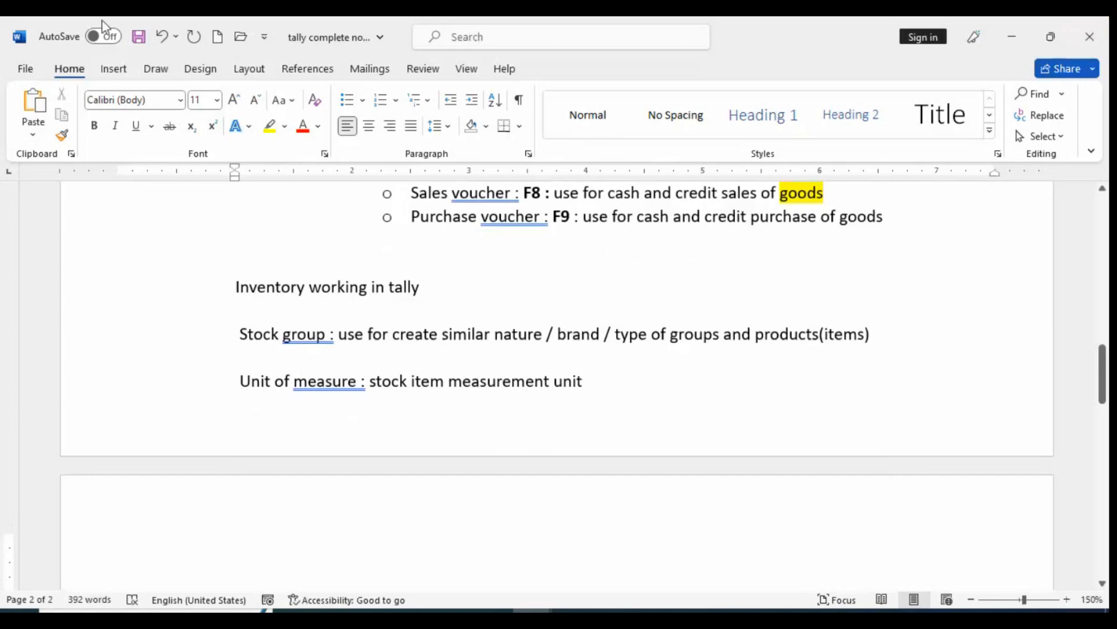
# Insert blank lines above "Inventory working in tally" to push the inventory notes onto the second page
pyautogui.click(228, 281)
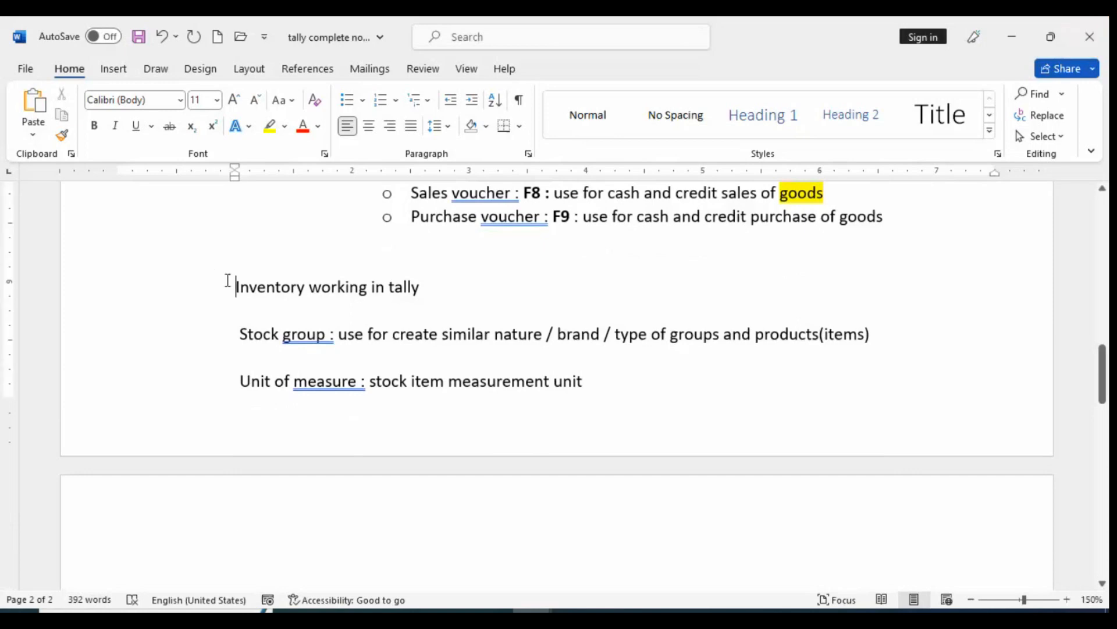
pyautogui.press('Return')
pyautogui.press('Return')
pyautogui.press('Return')
pyautogui.press('Return')
pyautogui.press('Return')
pyautogui.press('Return')
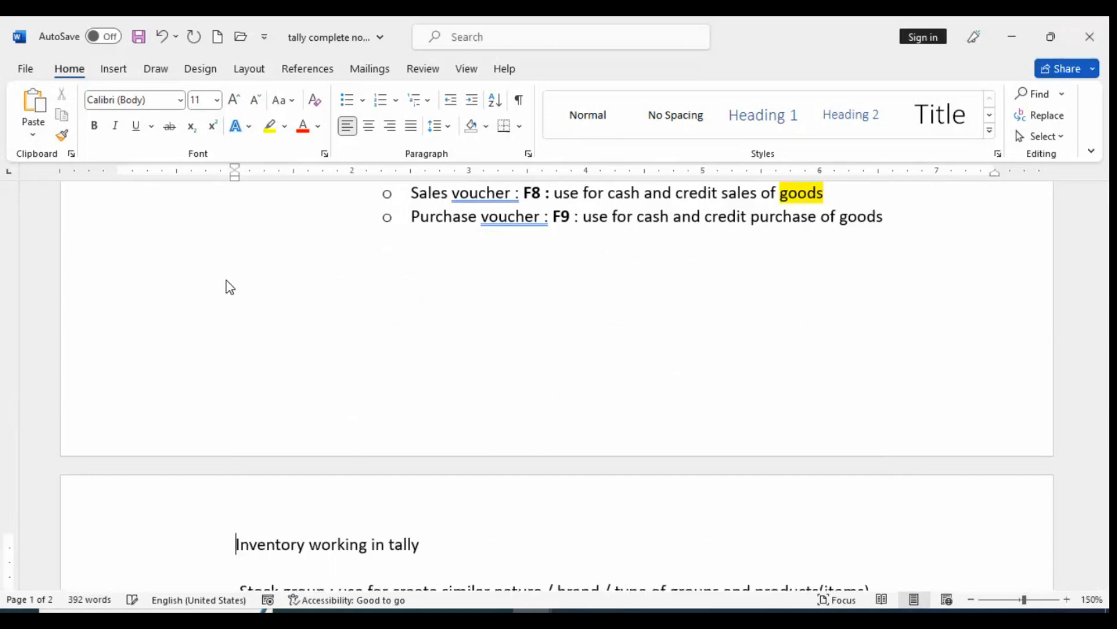
pyautogui.scroll(-5, 350, 273)
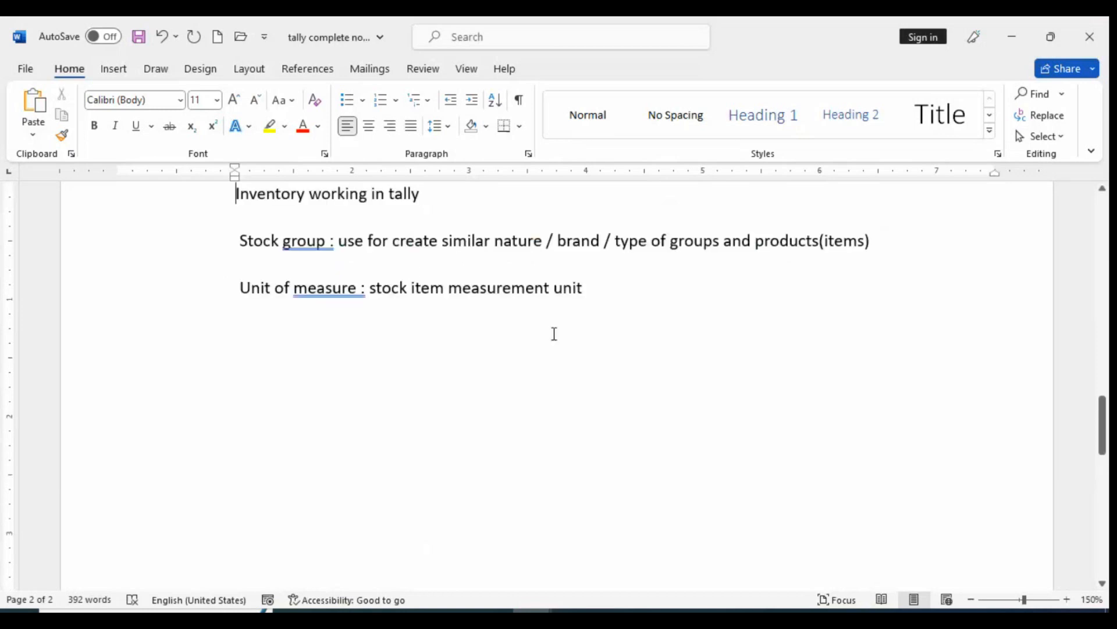
# Add an indented bullet reading "Kg , dozen , nos , lt" under the Unit of measure definition
pyautogui.click(601, 294)
pyautogui.press('Return')
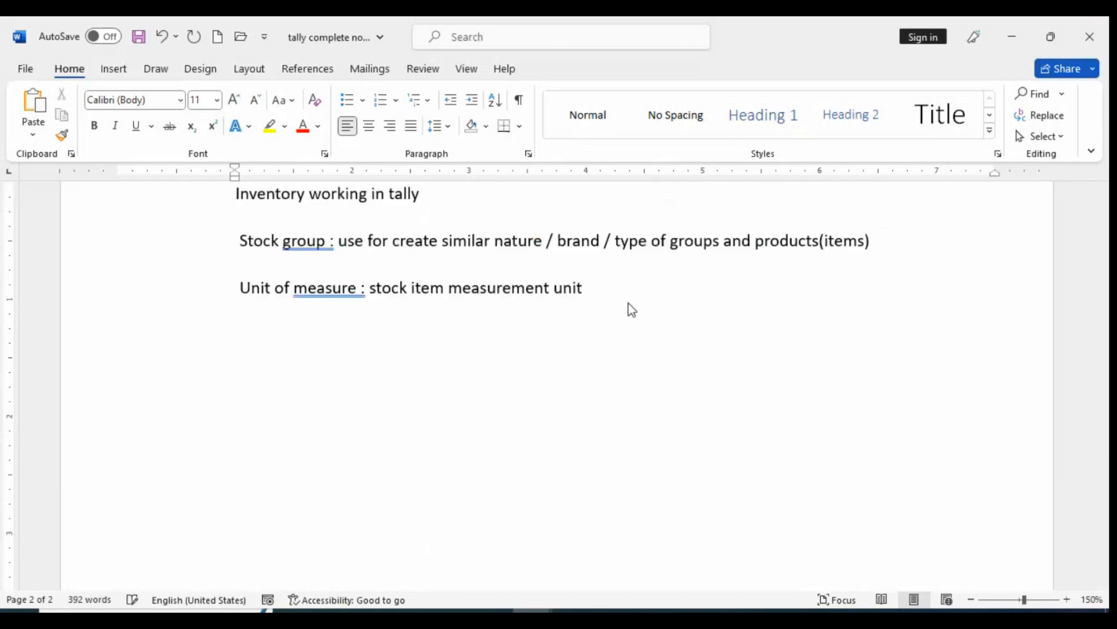
pyautogui.press('Tab')
pyautogui.click(347, 99)
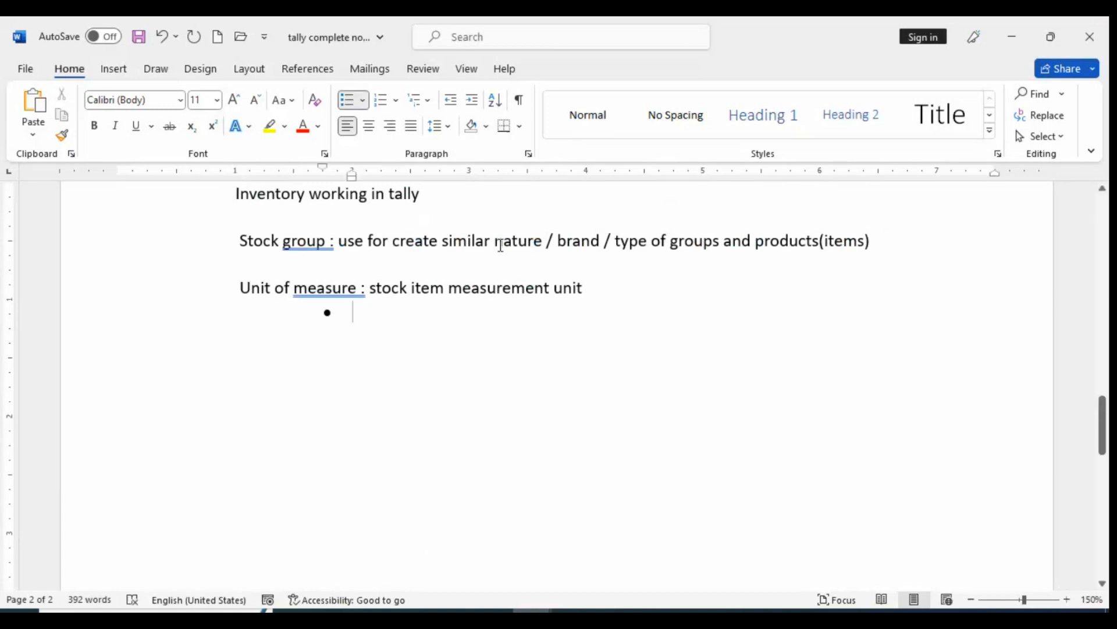
pyautogui.write('kr')
pyautogui.press('BackSpace')
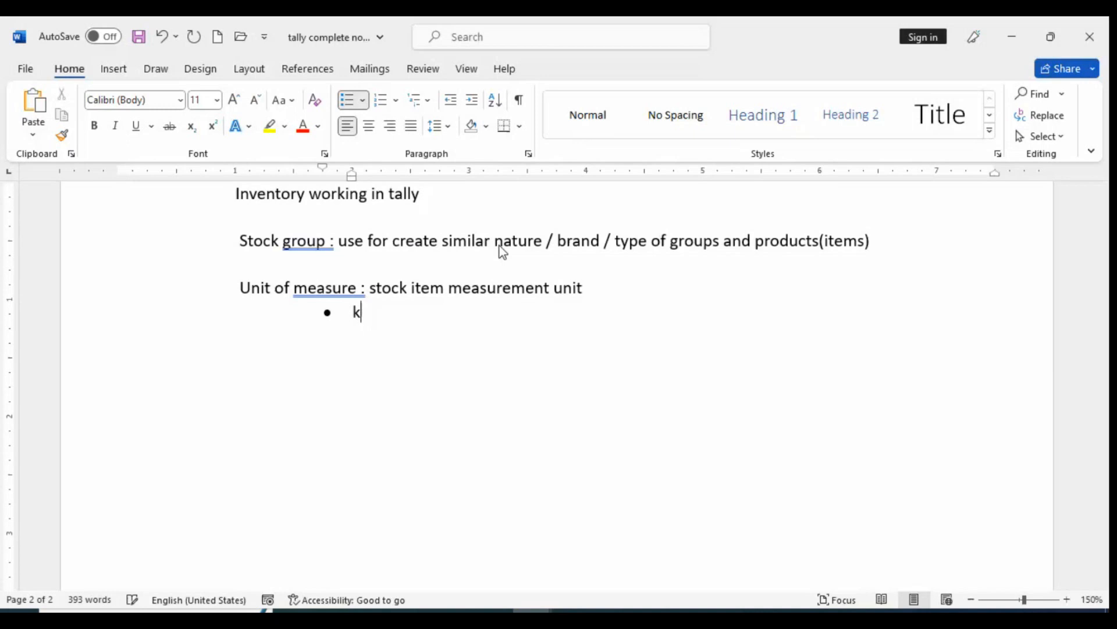
pyautogui.write('g , dozen , nos ')
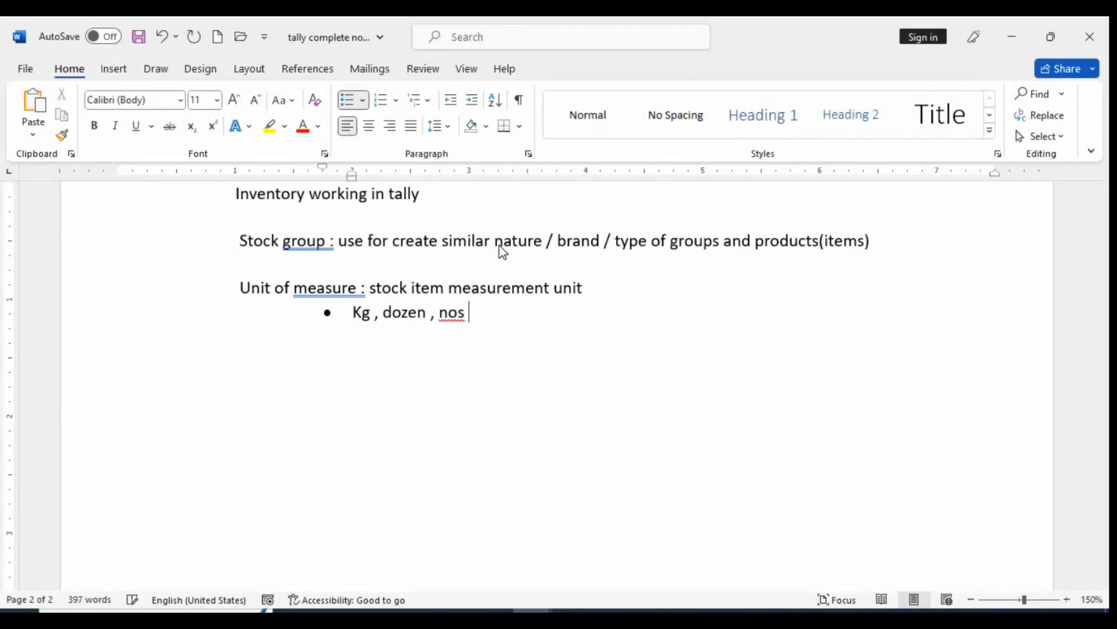
pyautogui.write(', lt')
# End the bulleted list and add an indented, unbulleted line reading "Stock item : saleble" below it
pyautogui.press('Return')
pyautogui.press('Return')
pyautogui.press('Tab')
pyautogui.press('Tab')
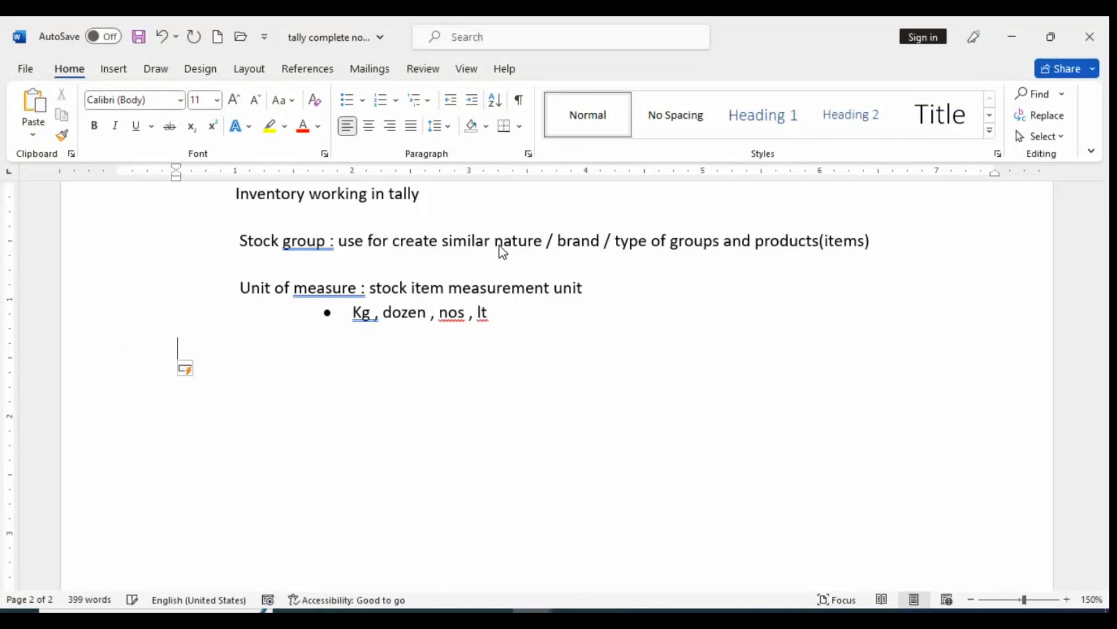
pyautogui.write('stok')
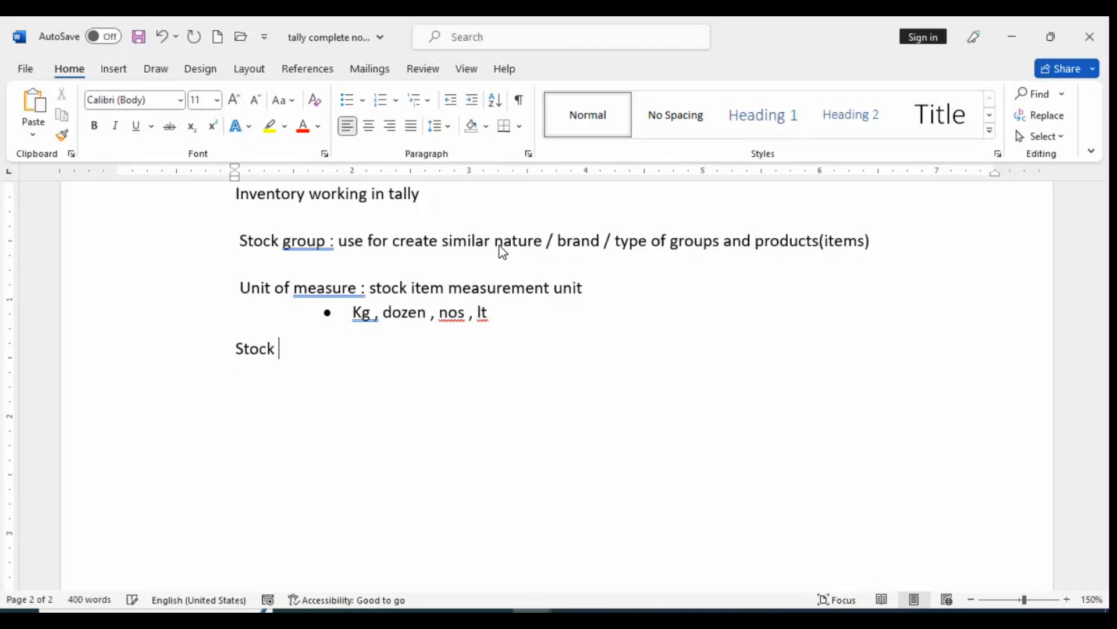
pyautogui.write(' item')
pyautogui.press('Return')
pyautogui.press('BackSpace')
pyautogui.press('BackSpace')
pyautogui.write('L')
pyautogui.press('BackSpace')
pyautogui.write(': saleb')
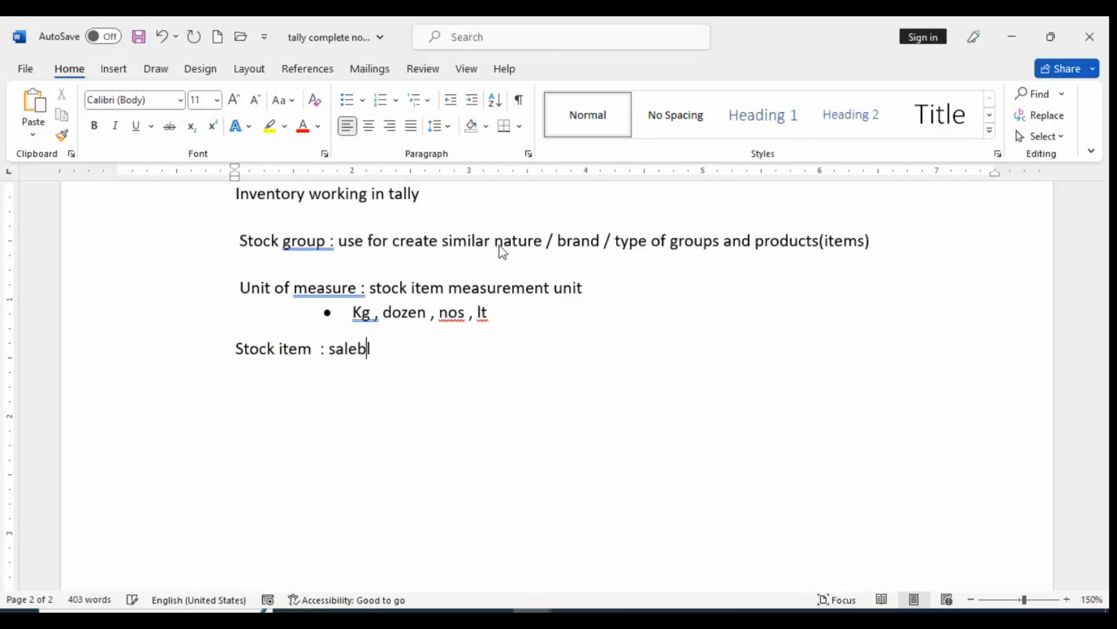
pyautogui.write('le')
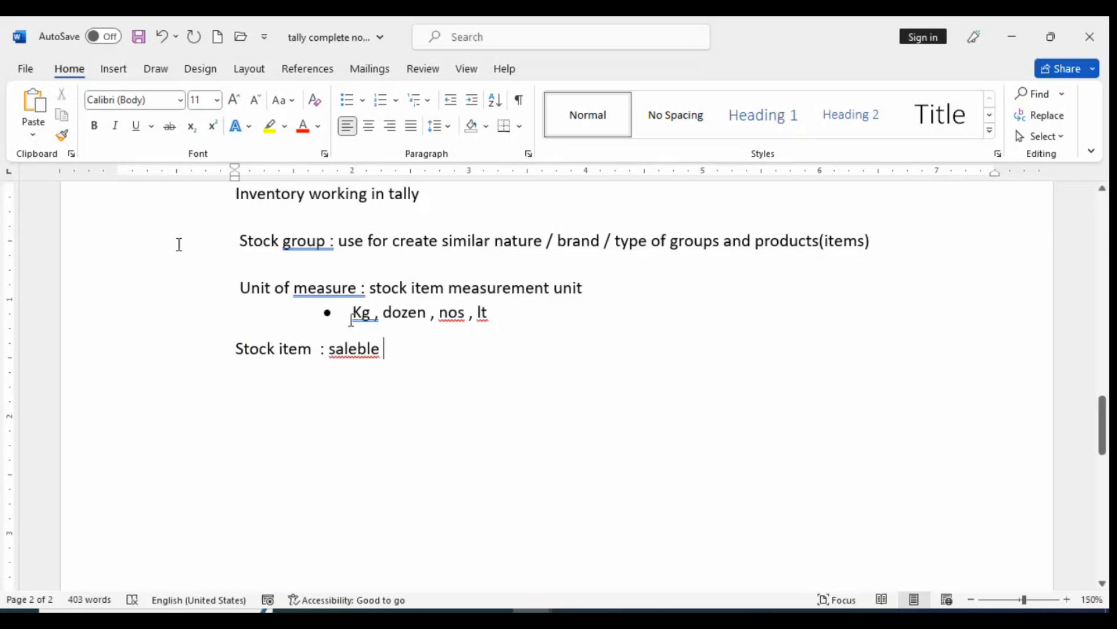
# Try the suggested spelling "salable" in the Stock item line, and retype the word as "saleble"
pyautogui.rightClick(349, 348)
pyautogui.click(286, 282)
pyautogui.rightClick(368, 357)
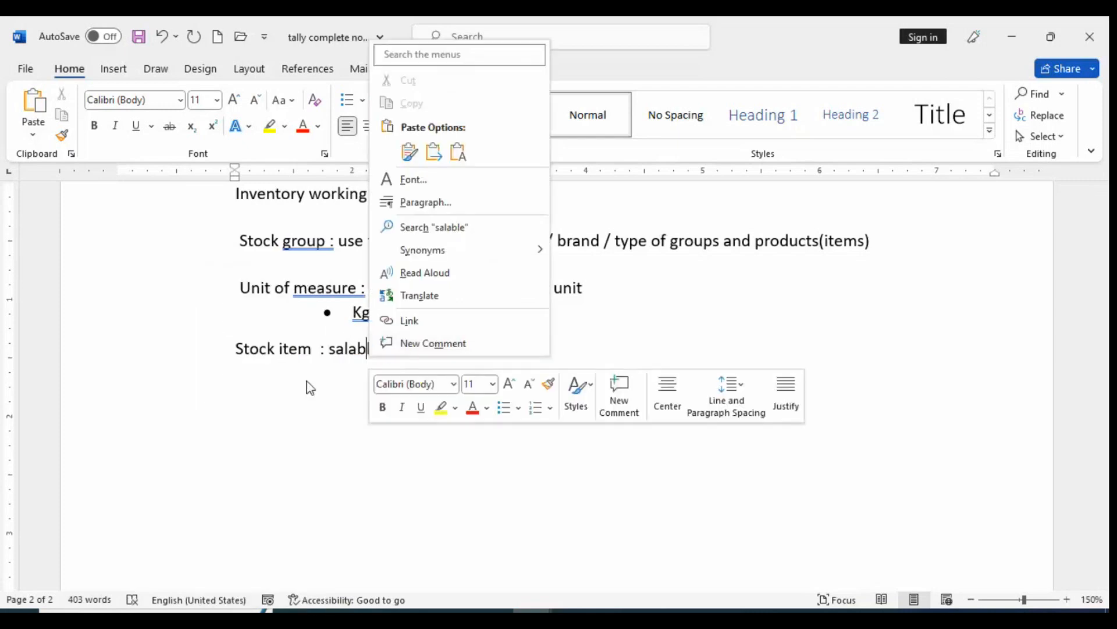
pyautogui.click(309, 383)
pyautogui.click(400, 355)
pyautogui.press('BackSpace')
pyautogui.press('BackSpace')
pyautogui.press('BackSpace')
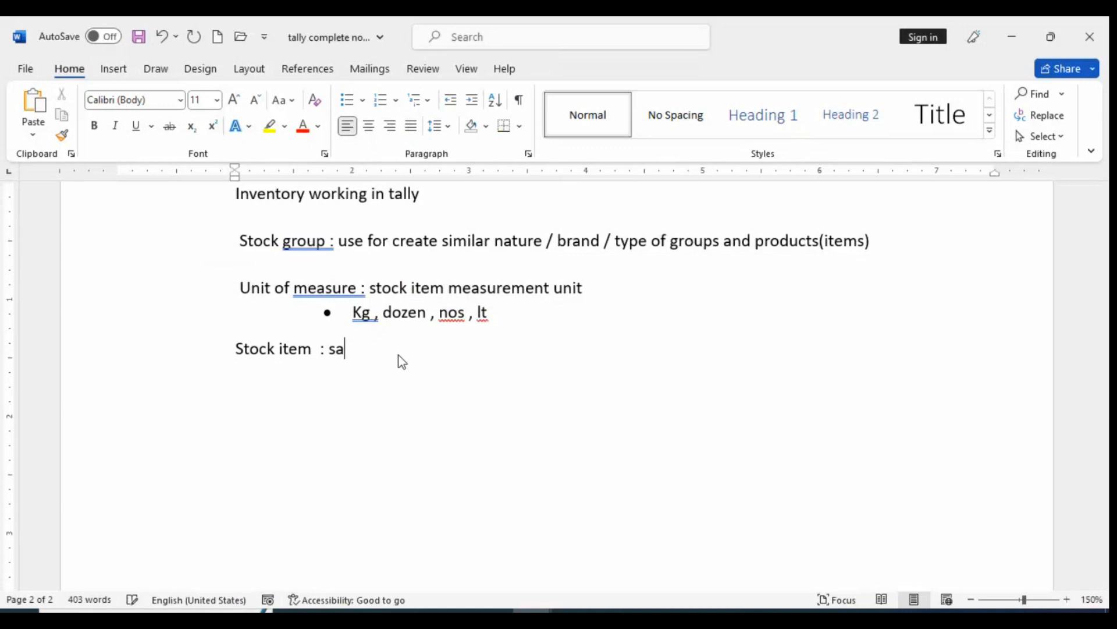
pyautogui.write('leble')
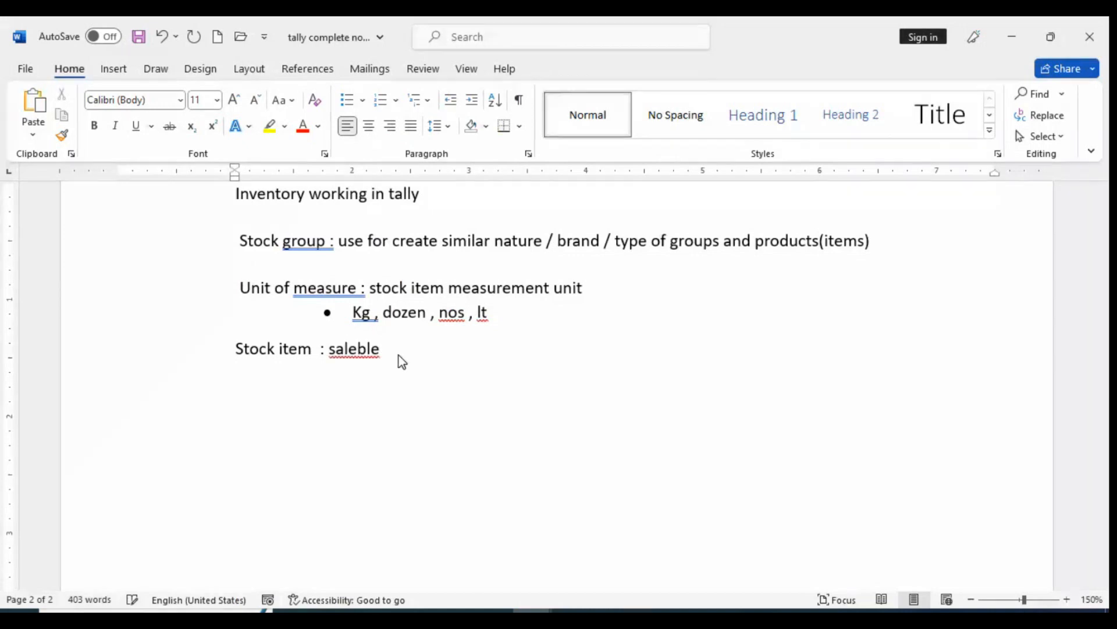
pyautogui.write(' products')
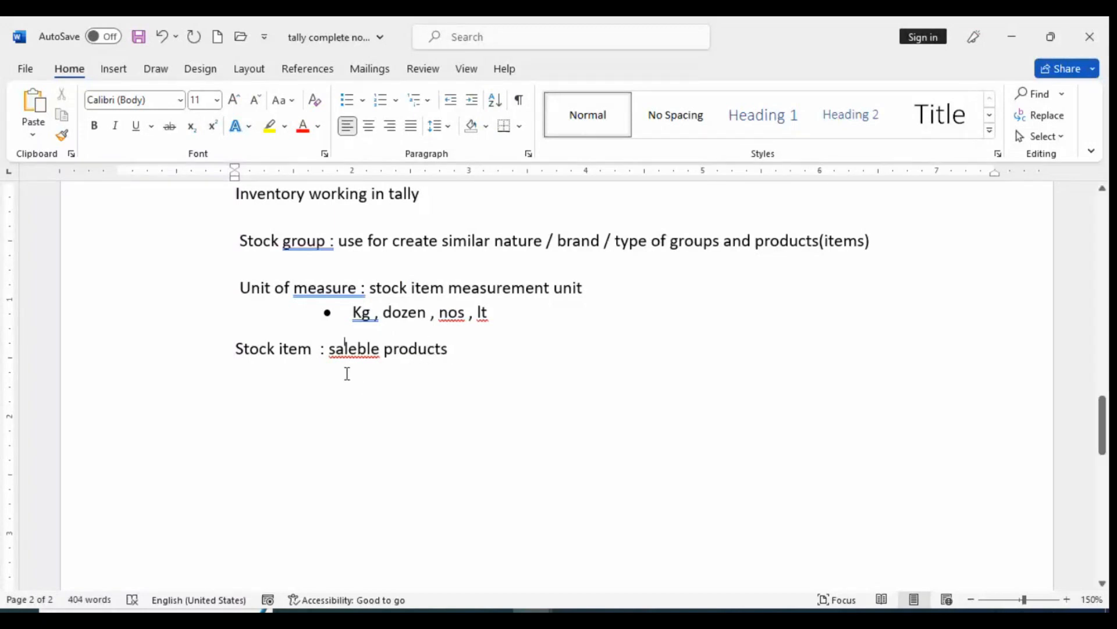
# Add "products" to the Stock item definition and correct "saleble" to the suggested spelling "saleable"
pyautogui.rightClick(346, 352)
pyautogui.click(274, 312)
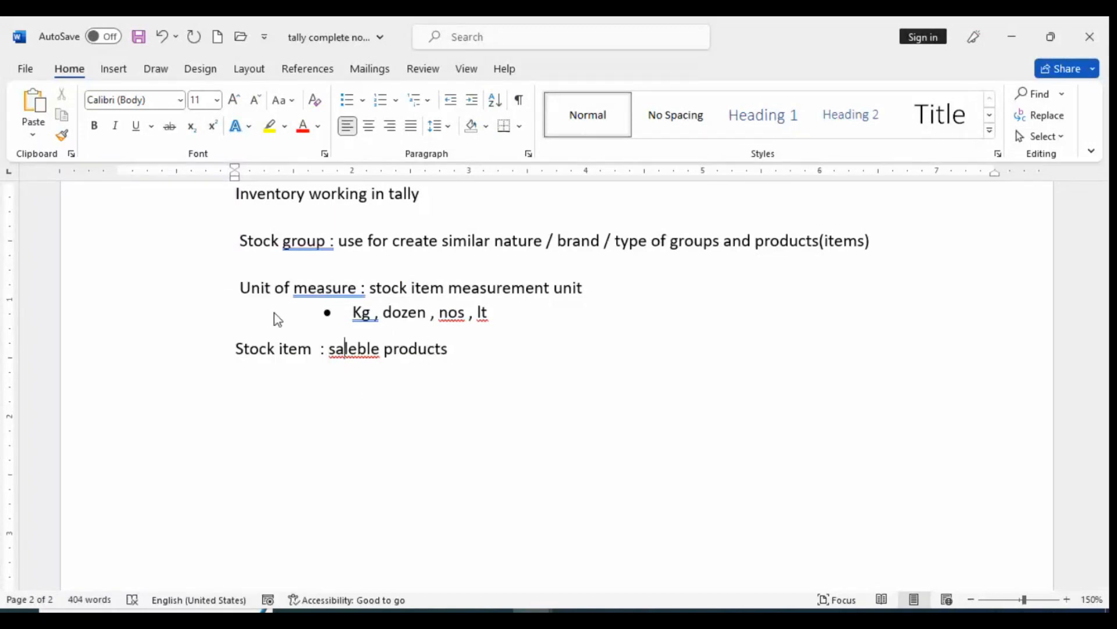
# Add an indented bullet reading "Samsung pro" under the Stock item definition
pyautogui.click(503, 362)
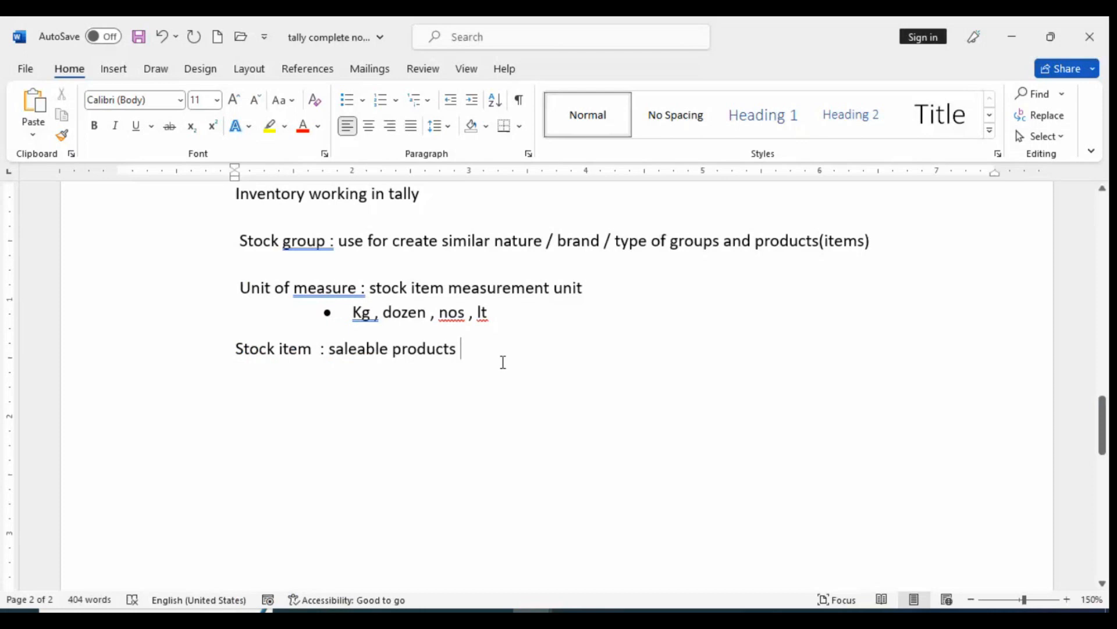
pyautogui.press('Return')
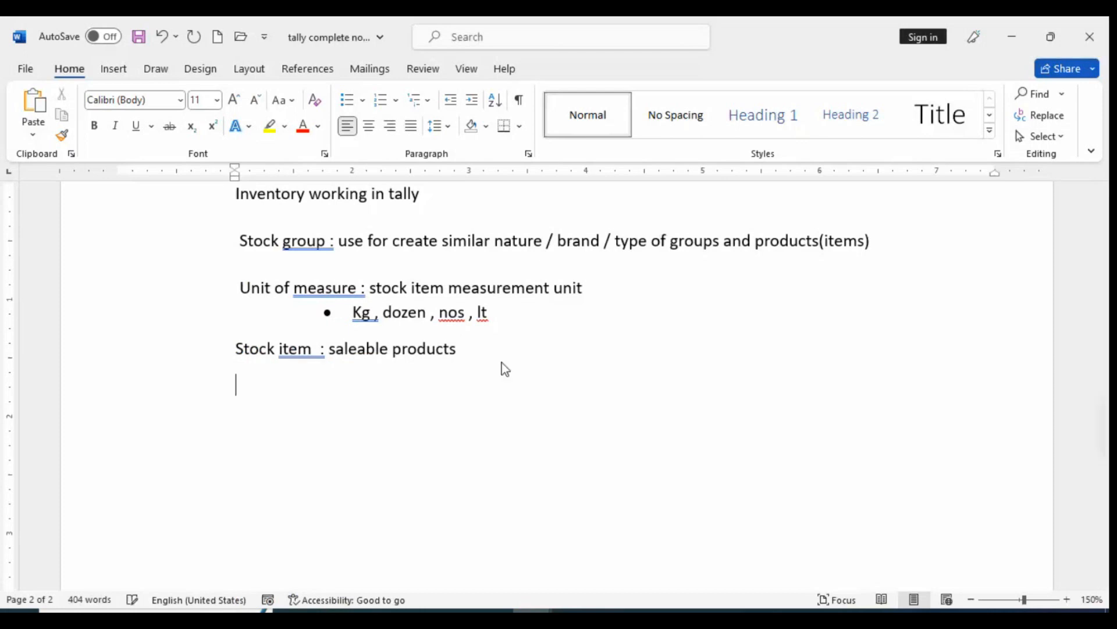
pyautogui.press('Tab')
pyautogui.click(348, 103)
pyautogui.write('sams')
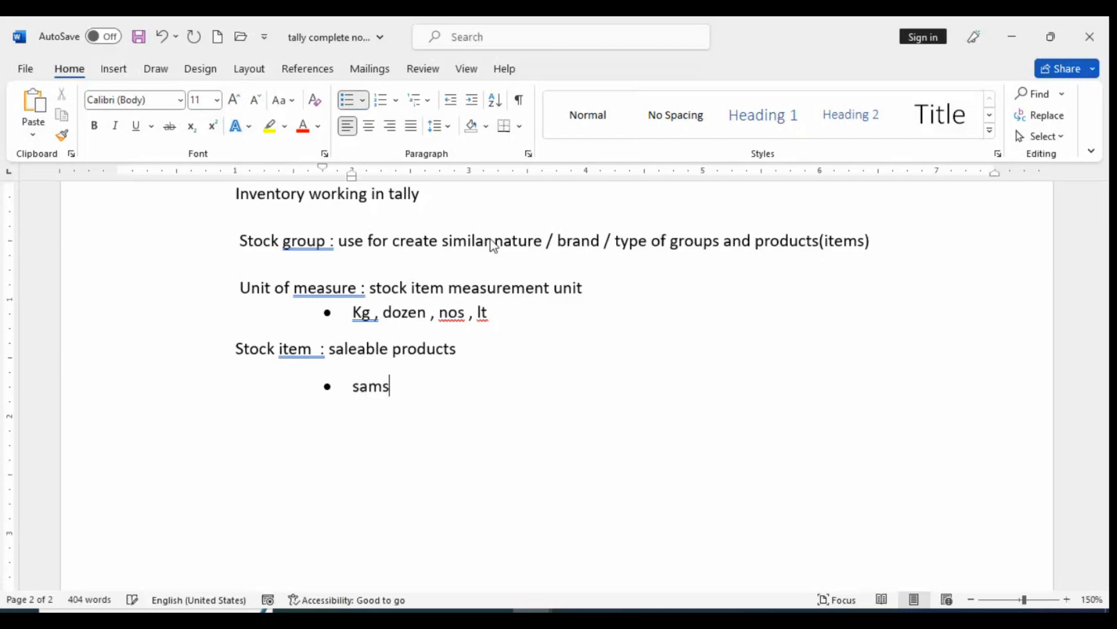
pyautogui.write('ung pro')
pyautogui.press('Return')
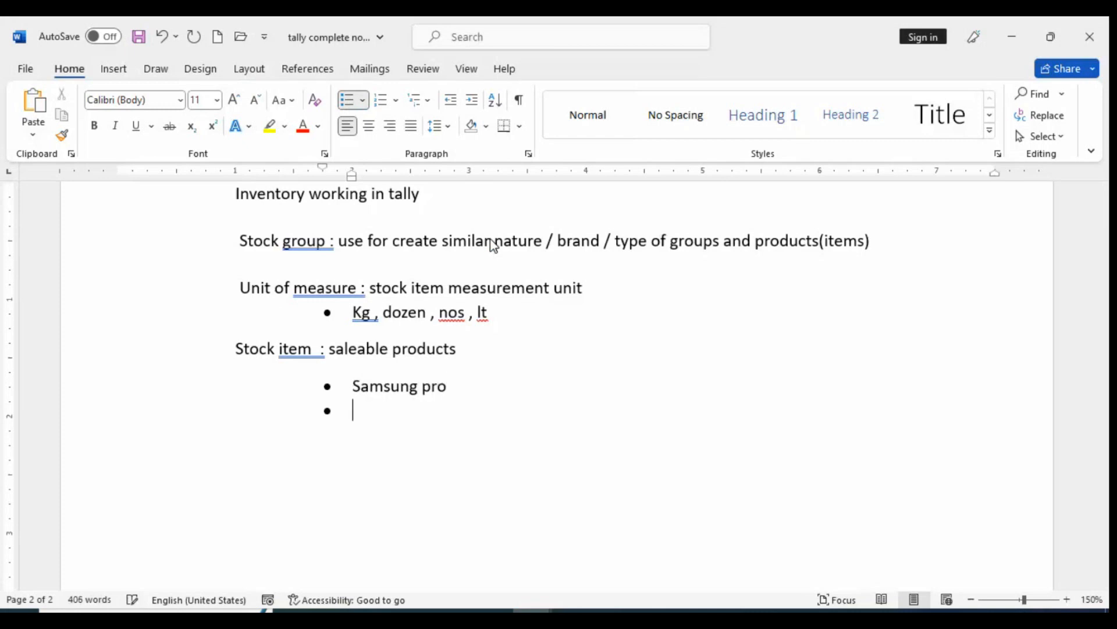
pyautogui.write('samsun')
# Add a second bullet reading "Samsumg black" below "Samsung pro" and remove the bullet from the line after it
pyautogui.press('BackSpace')
pyautogui.write('mg bl')
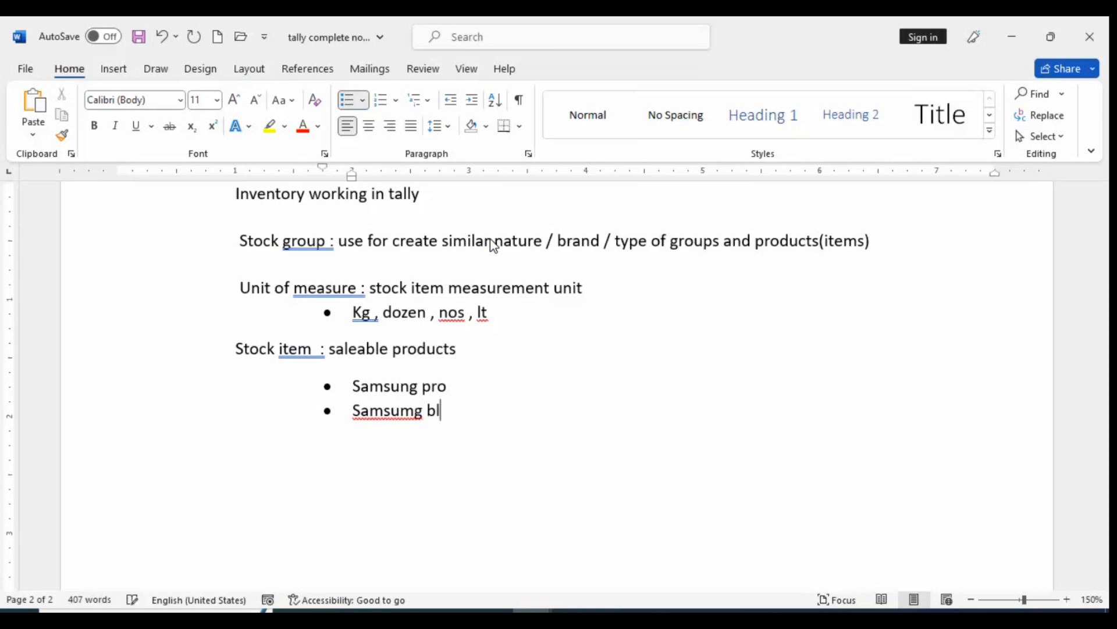
pyautogui.write('avk')
pyautogui.press('BackSpace')
pyautogui.press('BackSpace')
pyautogui.write('ck')
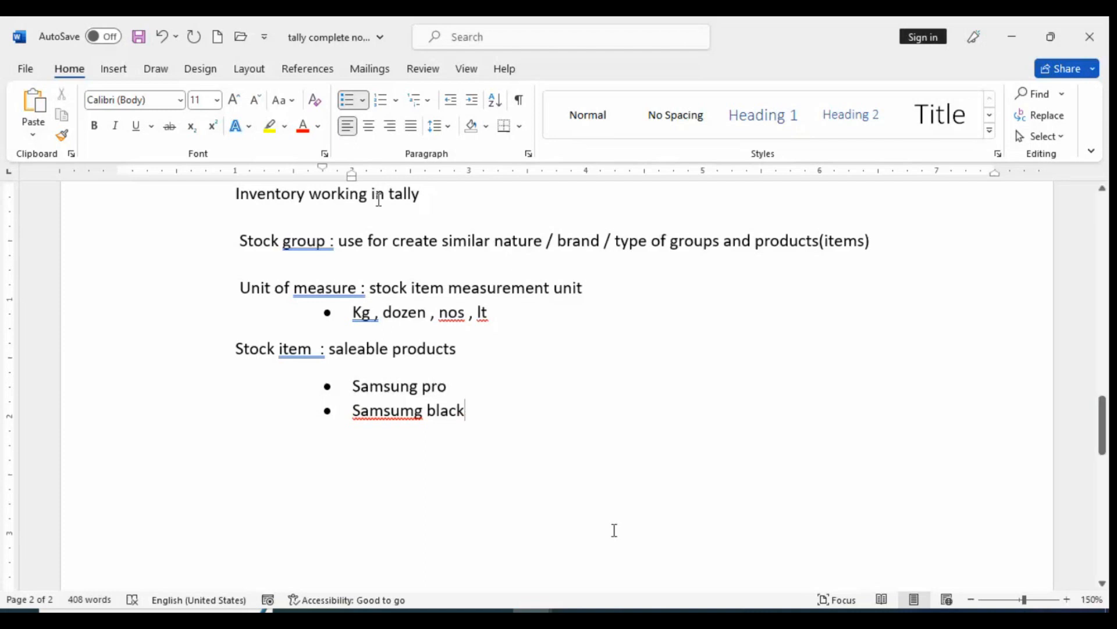
pyautogui.press('Return')
pyautogui.press('BackSpace')
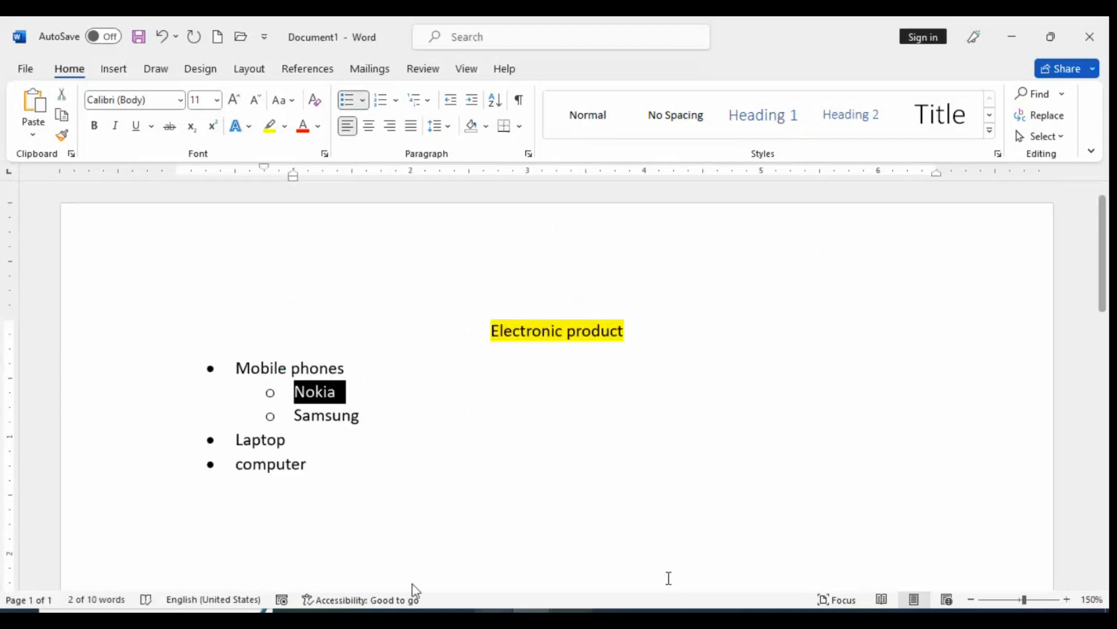
# Consult the Godowns/Locations section of the Tally PDF in the browser and start an indented, unbulleted line below the Stock item bullets in the notes
pyautogui.scroll(-3, 466, 524)
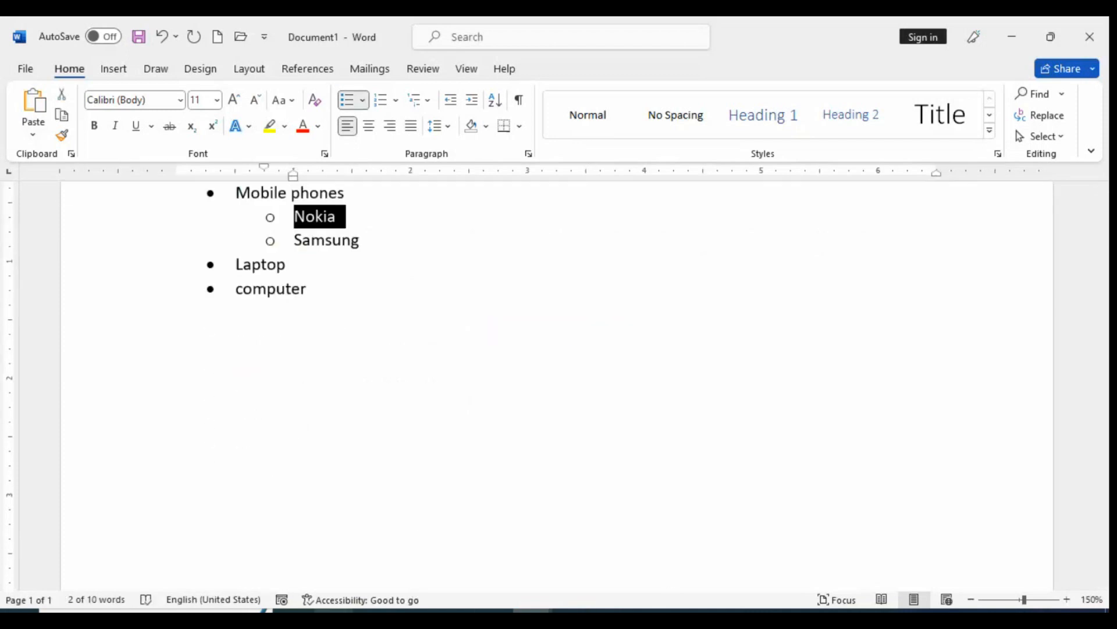
pyautogui.hotkey('alt', 'Tab')
pyautogui.hotkey('alt', 'Tab')
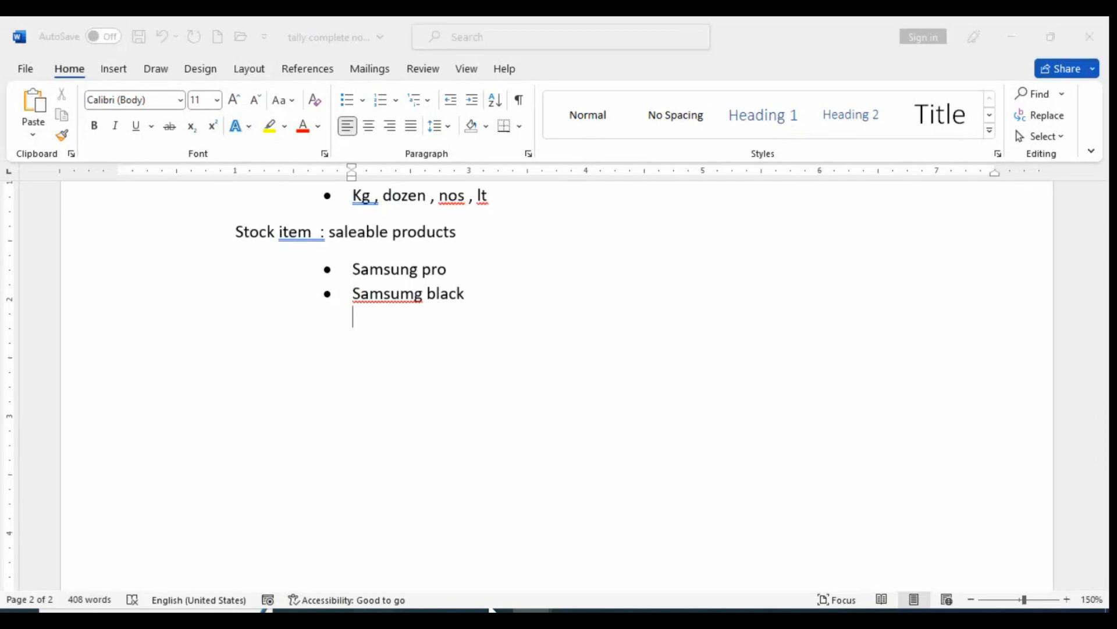
pyautogui.scroll(-5, 393, 291)
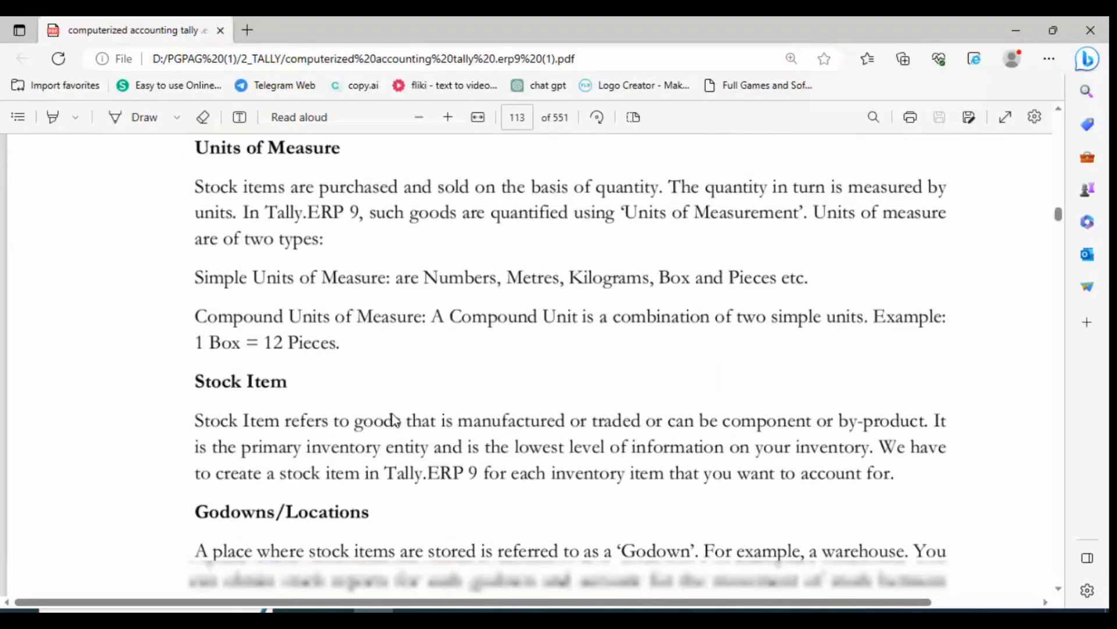
pyautogui.scroll(-5, 394, 419)
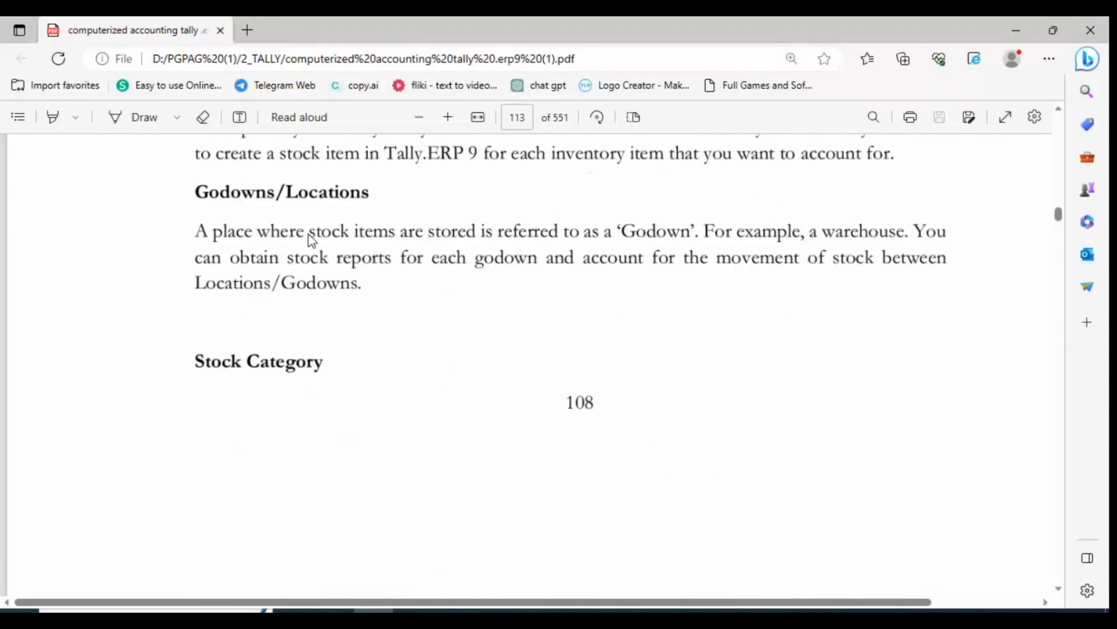
pyautogui.hotkey('alt', 'Tab')
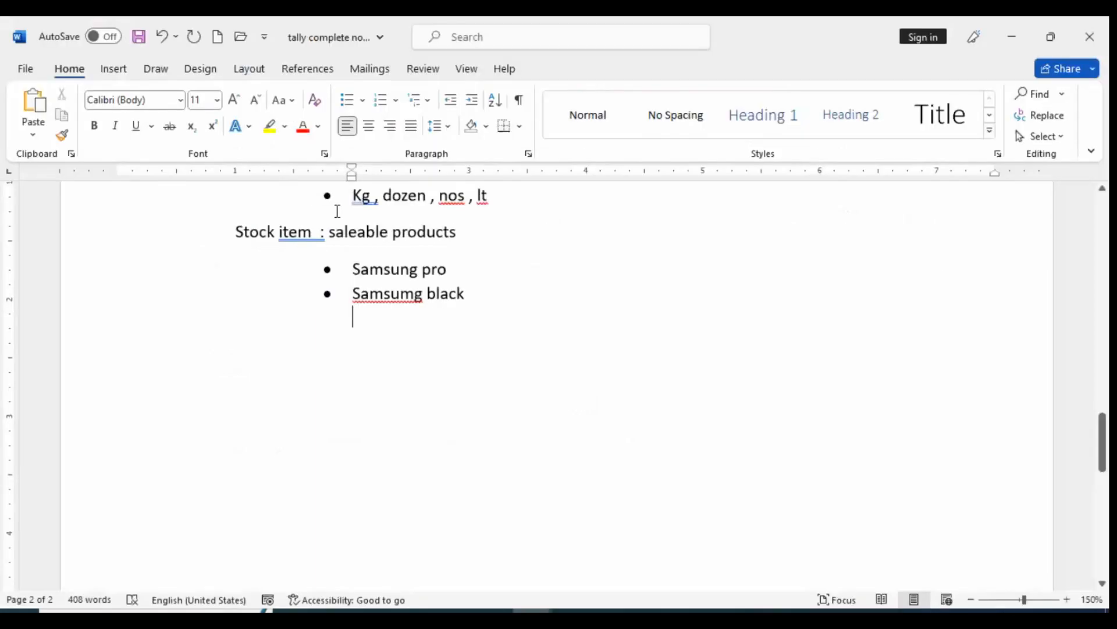
pyautogui.press('BackSpace')
pyautogui.press('BackSpace')
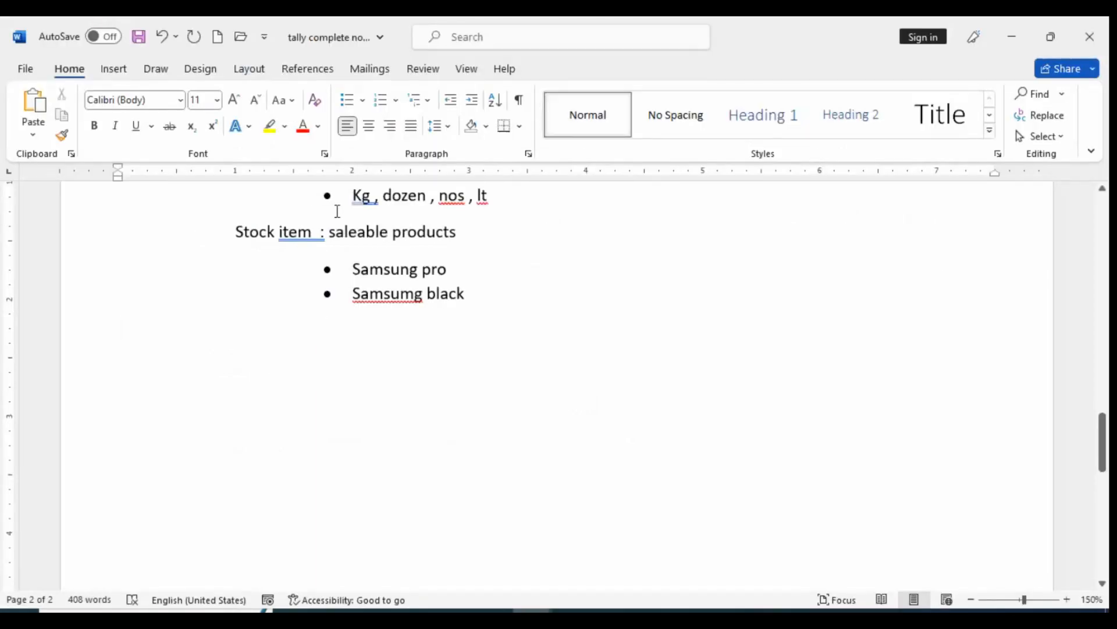
pyautogui.press('Tab')
pyautogui.press('Tab')
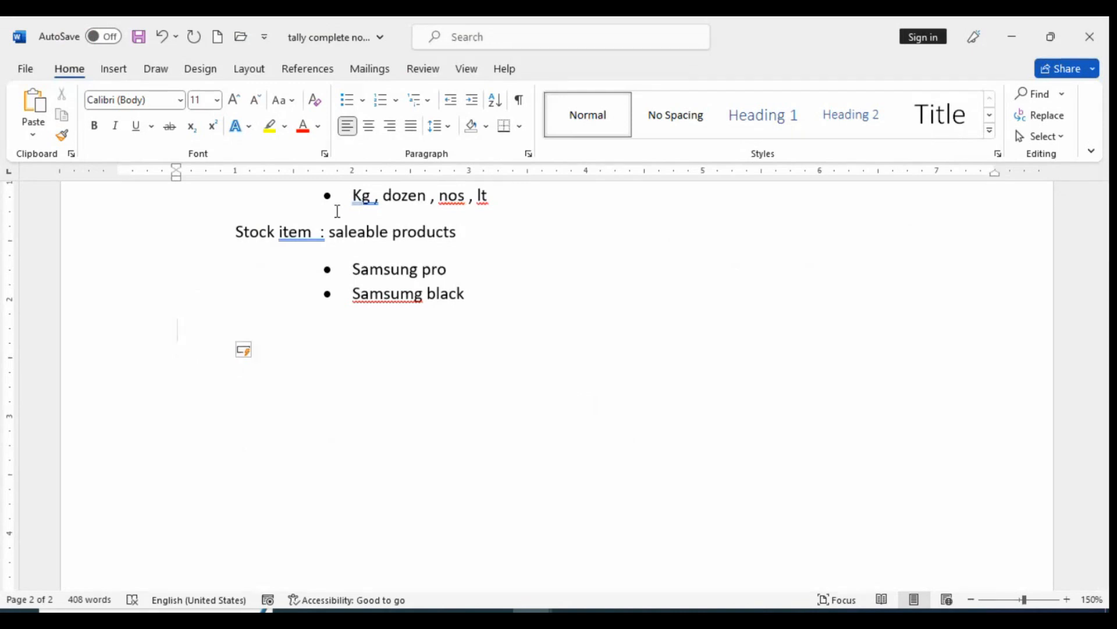
# Write the line "Godown / location : stock storing place" below the Stock item bullets
pyautogui.write('GO')
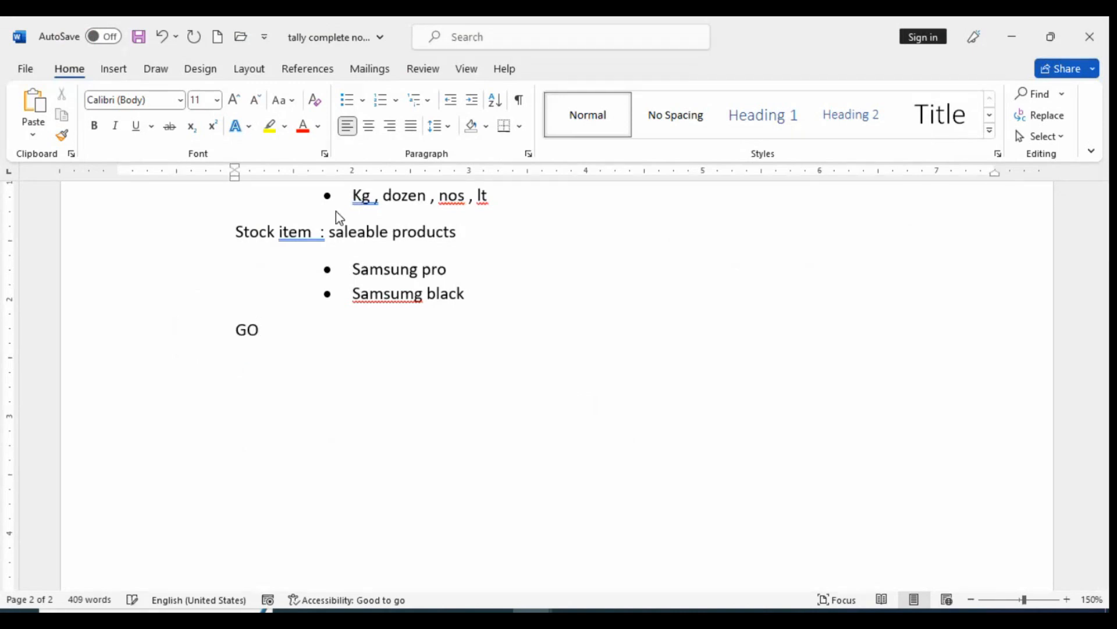
pyautogui.press('BackSpace')
pyautogui.write('odown / locatio')
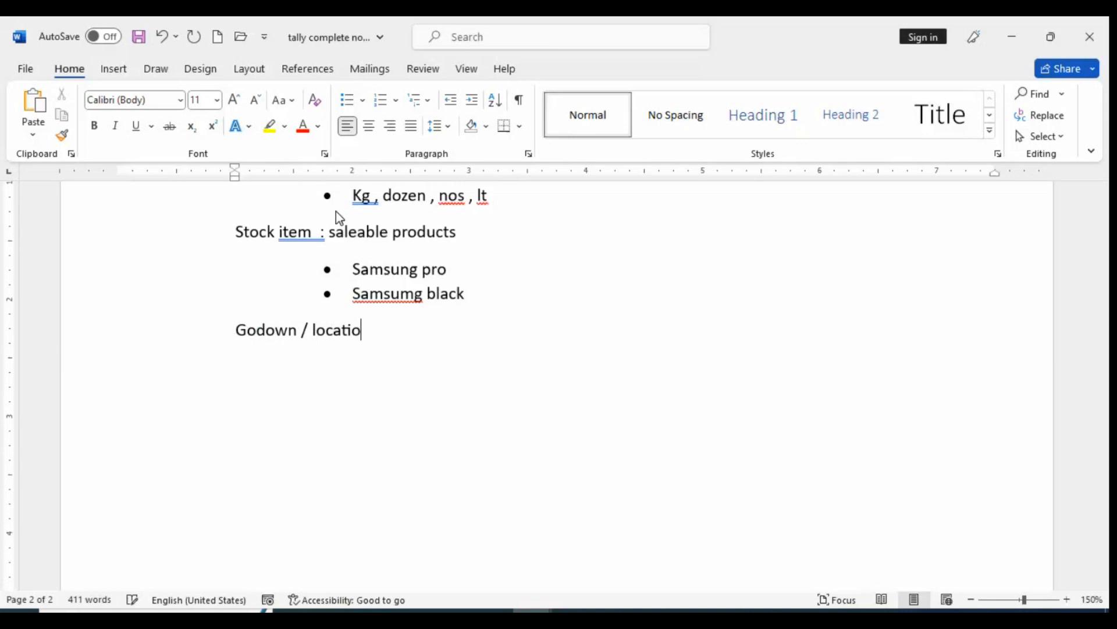
pyautogui.write('n  : ')
pyautogui.write('stor')
pyautogui.write('a')
pyautogui.press('BackSpace')
pyautogui.press('BackSpace')
pyautogui.write('ck storing')
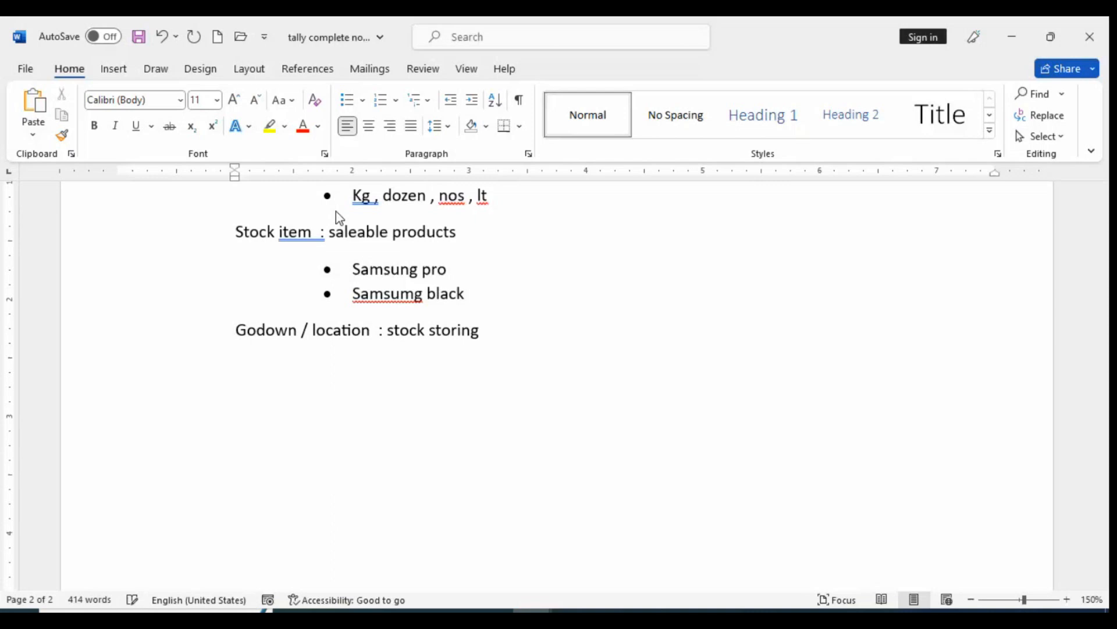
pyautogui.write(' place')
# Switch to the Tally PDF in the browser and review the inventory masters from Stock Group to Stock Category
pyautogui.hotkey('alt', 'Tab')
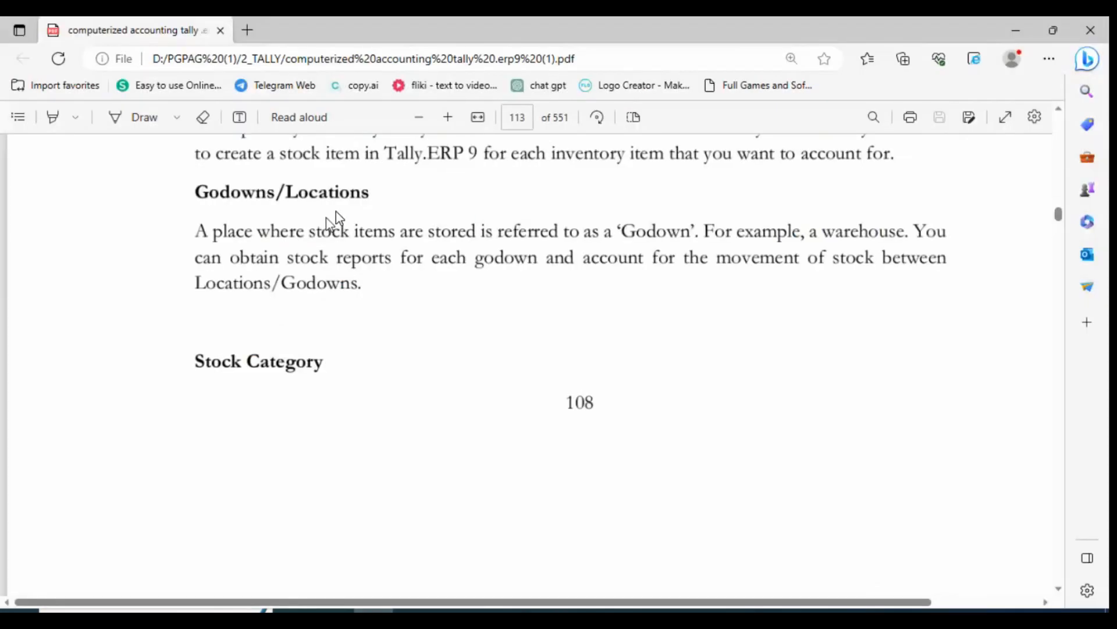
pyautogui.scroll(-5, 317, 382)
pyautogui.scroll(3, 319, 381)
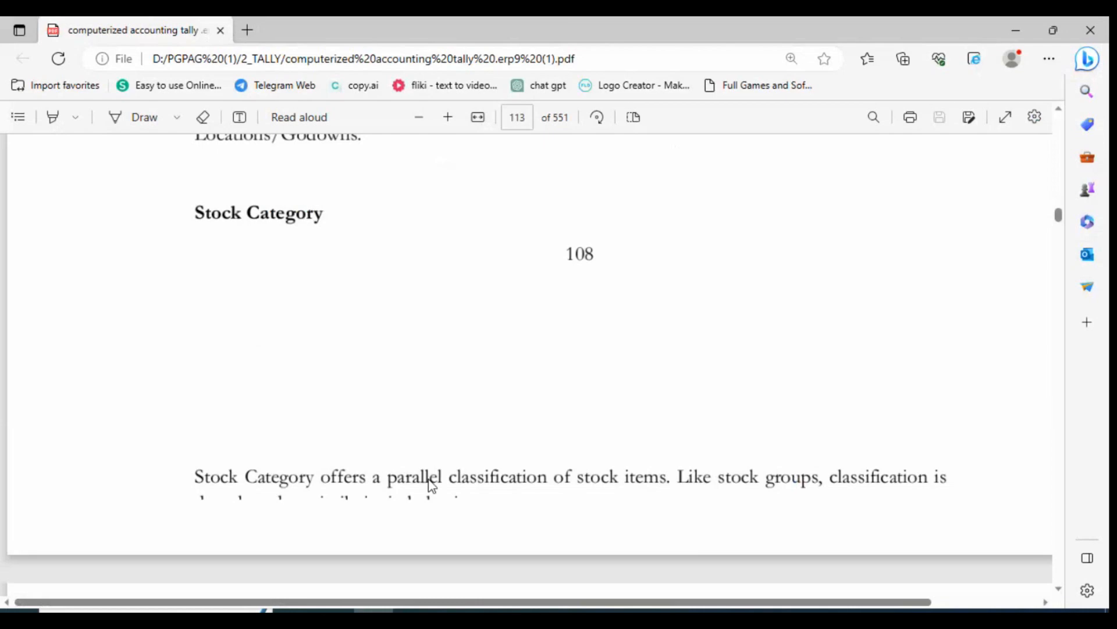
pyautogui.scroll(10, 631, 394)
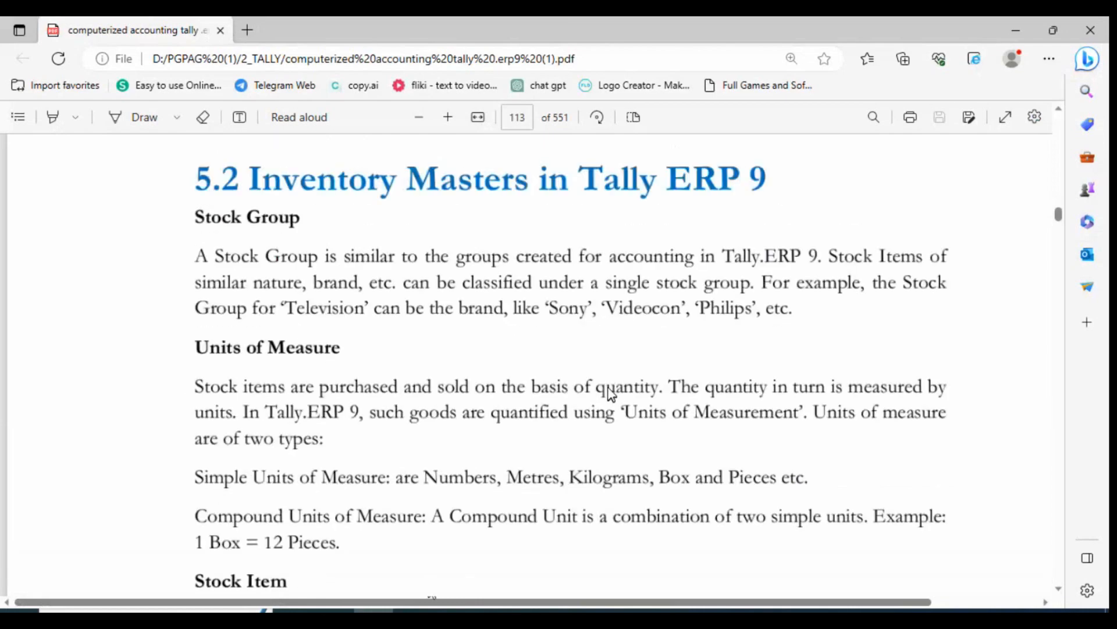
pyautogui.scroll(-4, 610, 394)
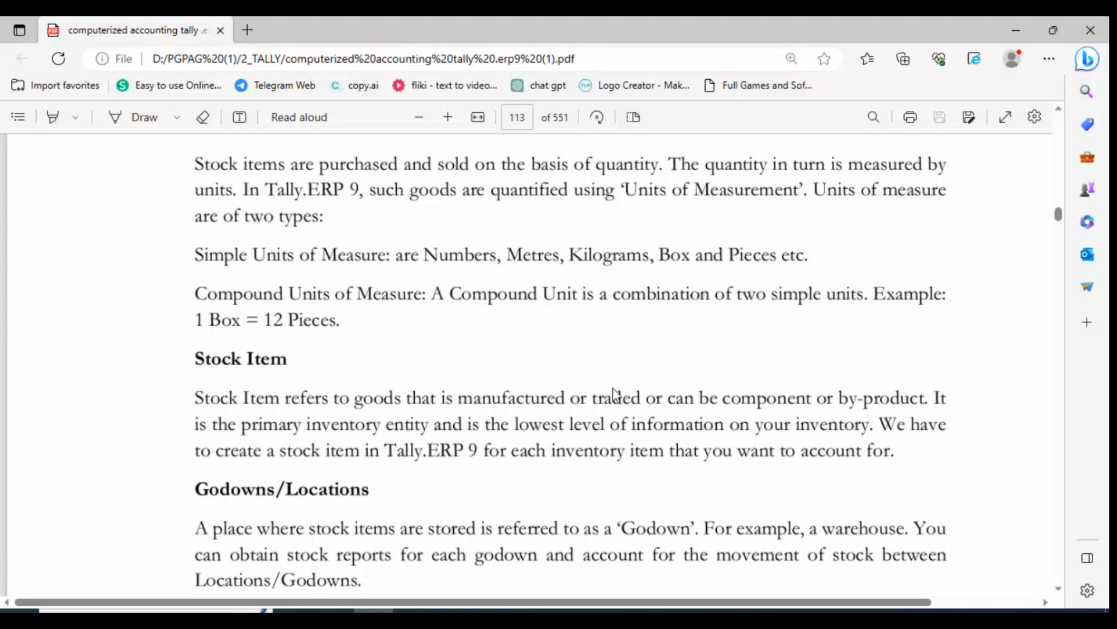
# Switch to the "tally complete notes" document in Word and review the inventory definitions written so far
pyautogui.click(531, 612)
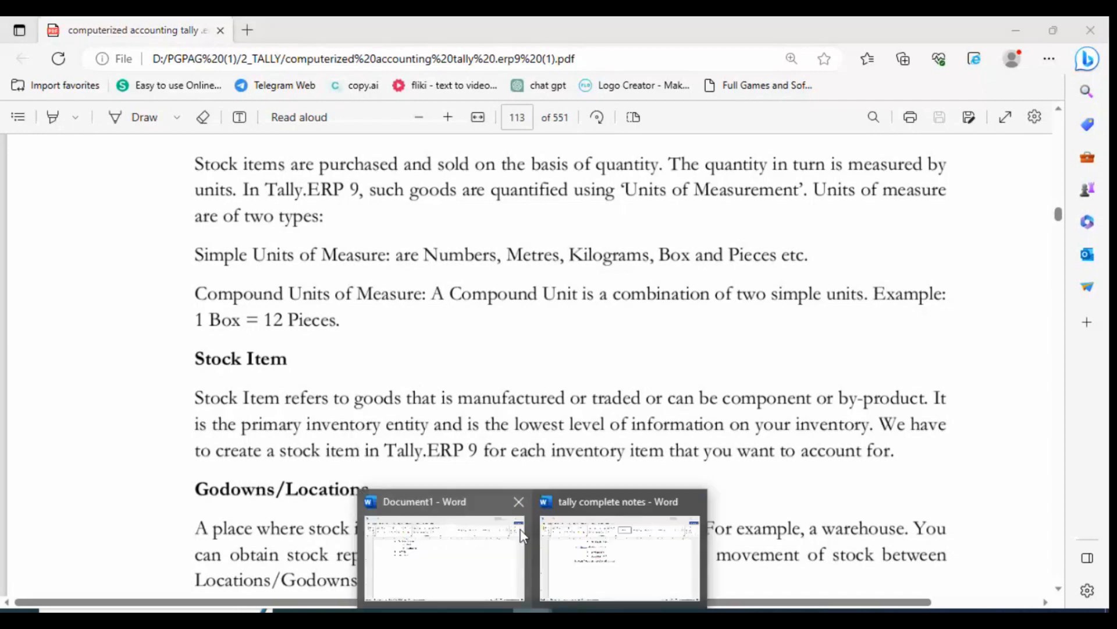
pyautogui.click(623, 553)
pyautogui.scroll(5, 397, 333)
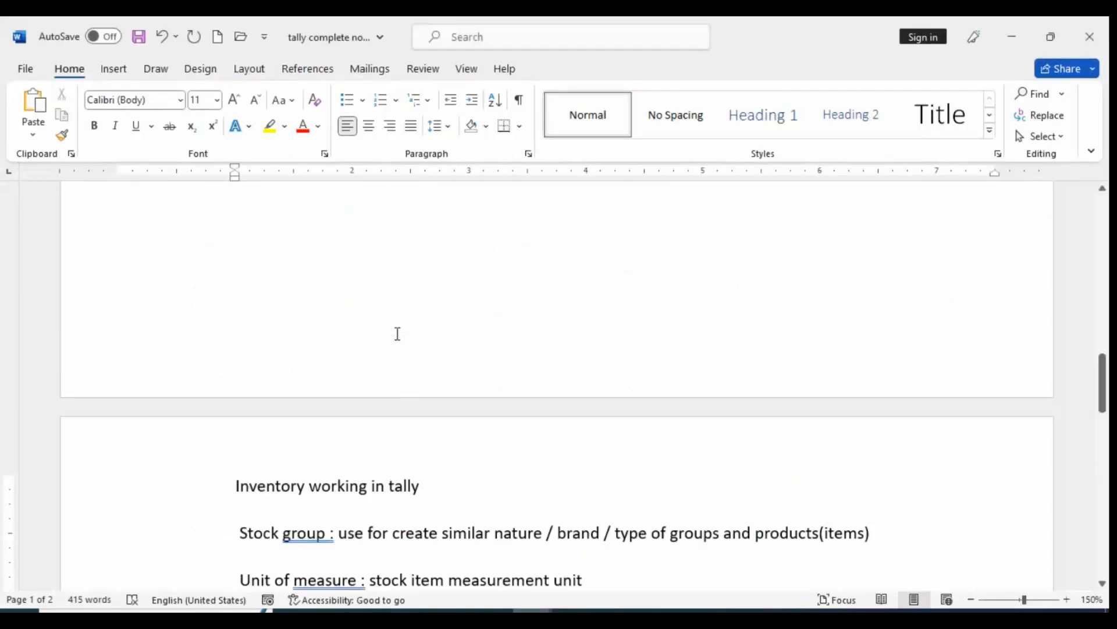
pyautogui.scroll(-3, 398, 334)
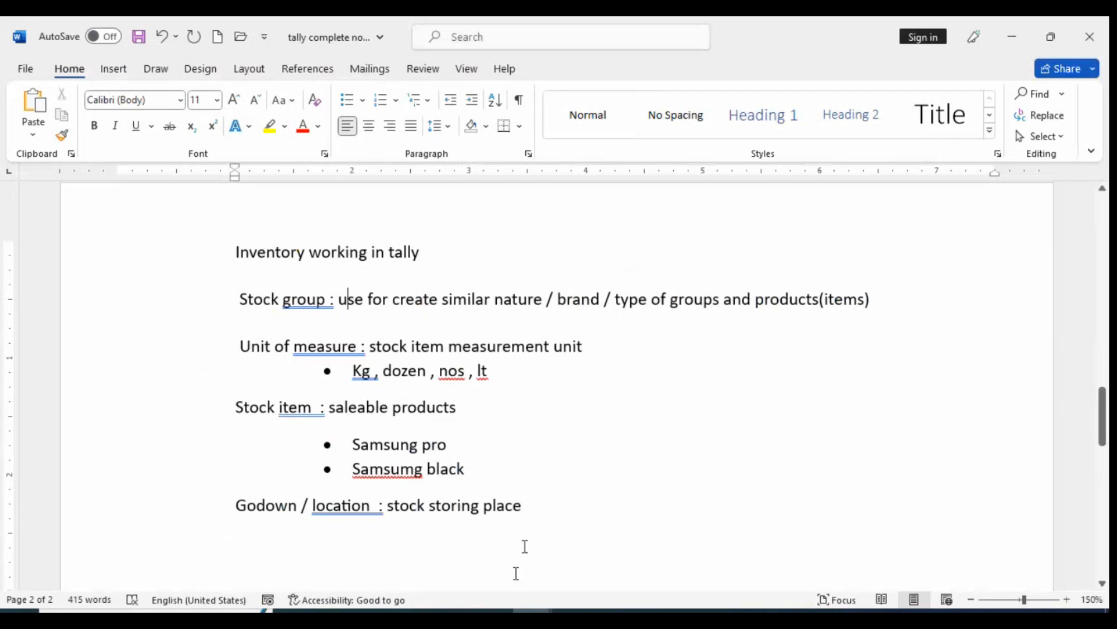
pyautogui.click(454, 617)
pyautogui.click(532, 617)
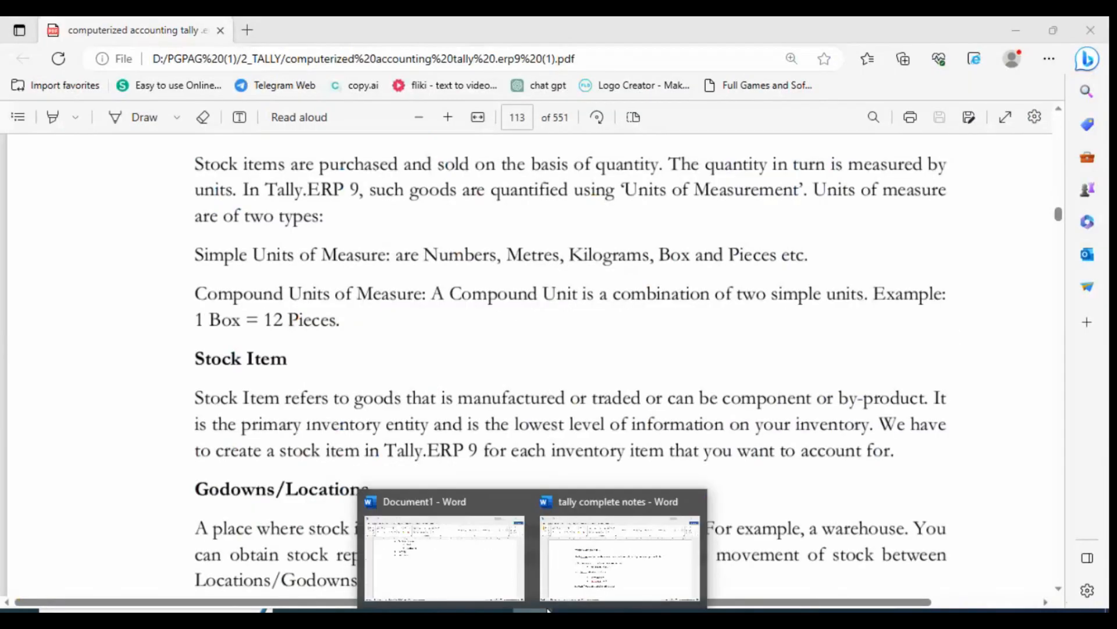
pyautogui.click(588, 573)
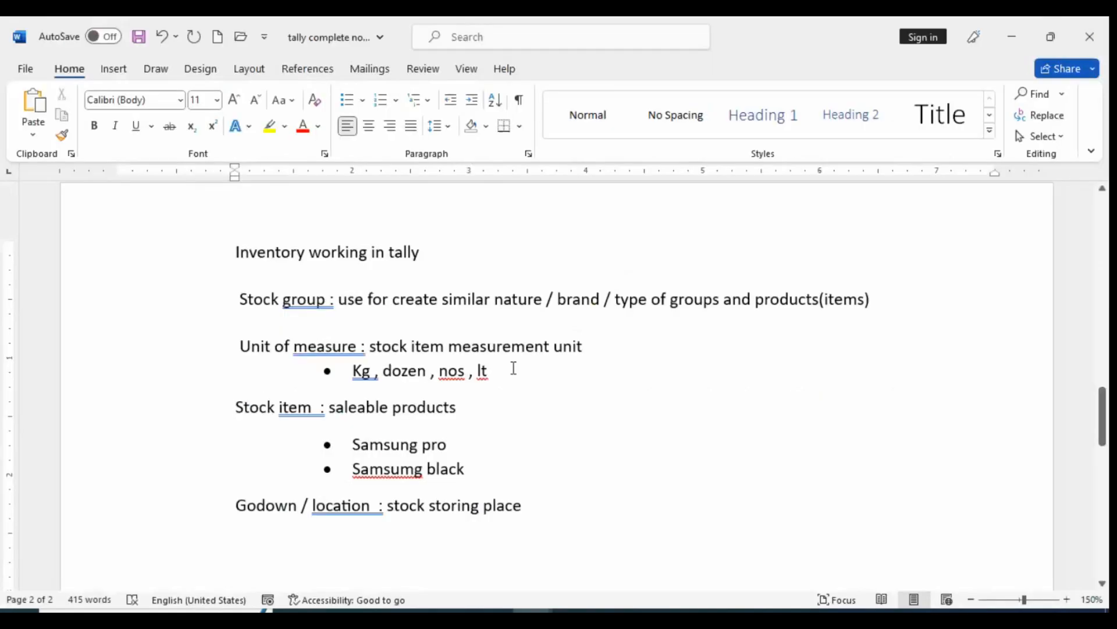
# Open the Document1 window and examine the Nokia and Samsung entries in the Electronic product hierarchy
pyautogui.click(531, 617)
pyautogui.click(452, 576)
pyautogui.scroll(3, 316, 269)
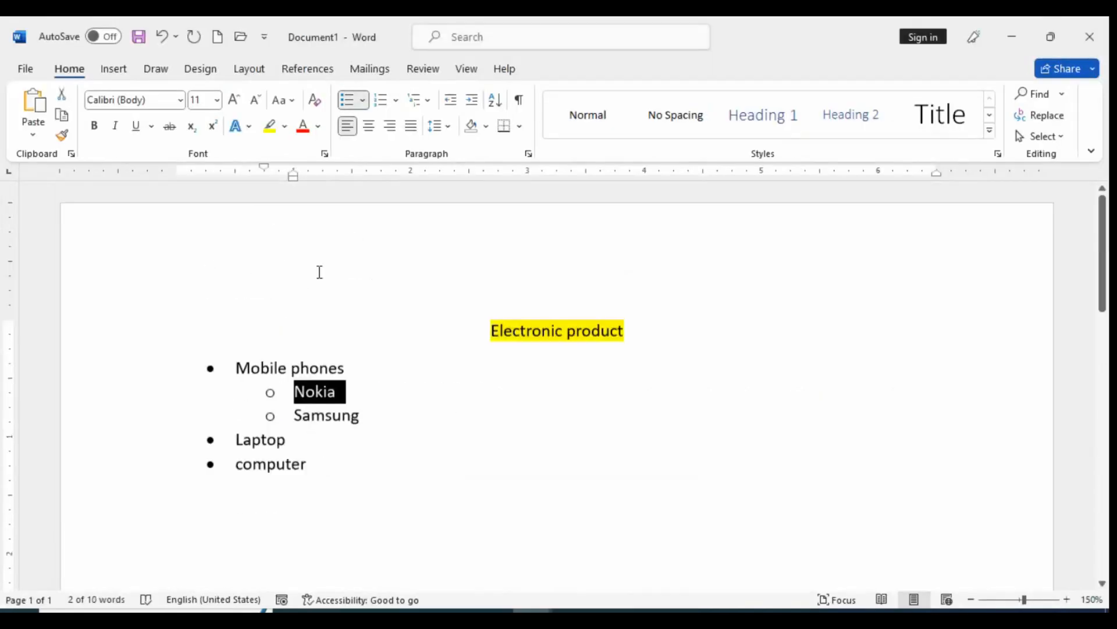
pyautogui.click(308, 405)
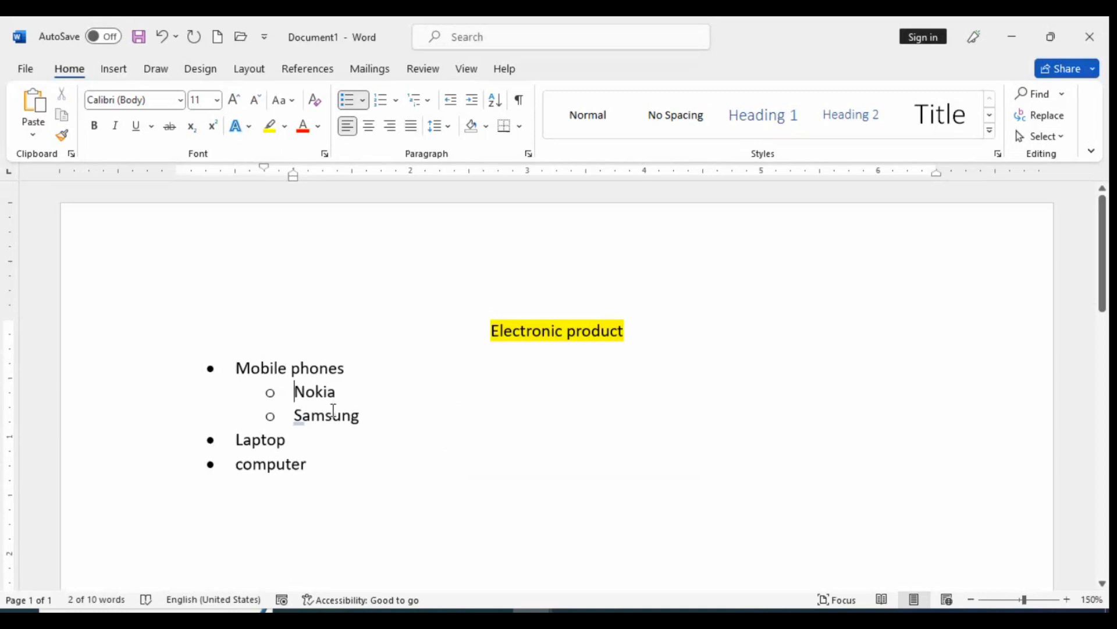
pyautogui.click(374, 403)
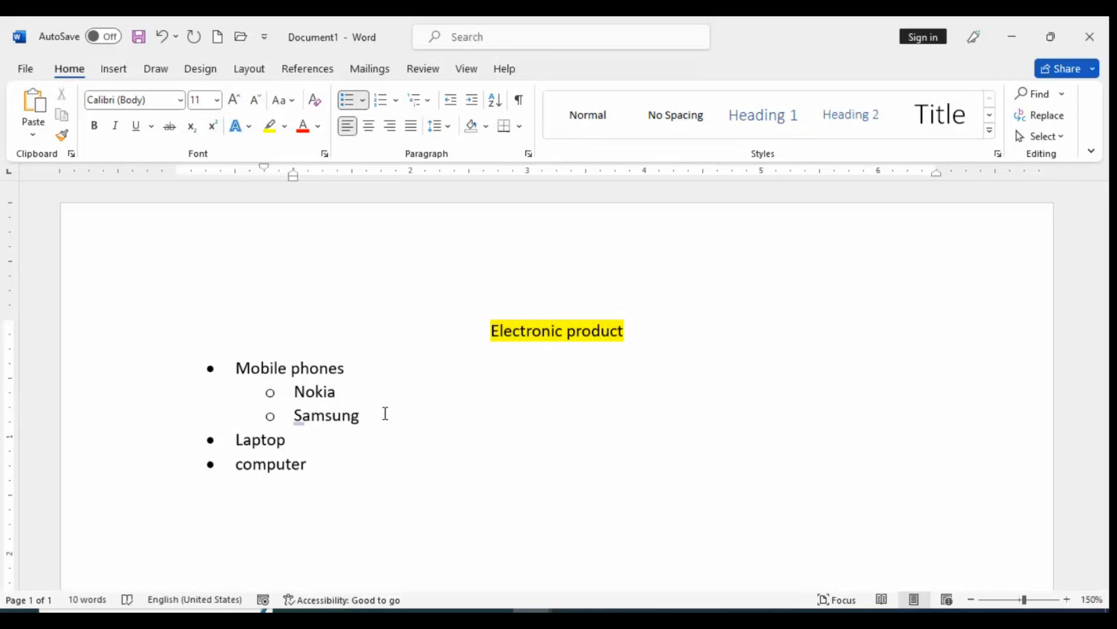
# Return to the Tally notes and start a line reading "Category :" below the Godown / location definition
pyautogui.hotkey('alt', 'Tab')
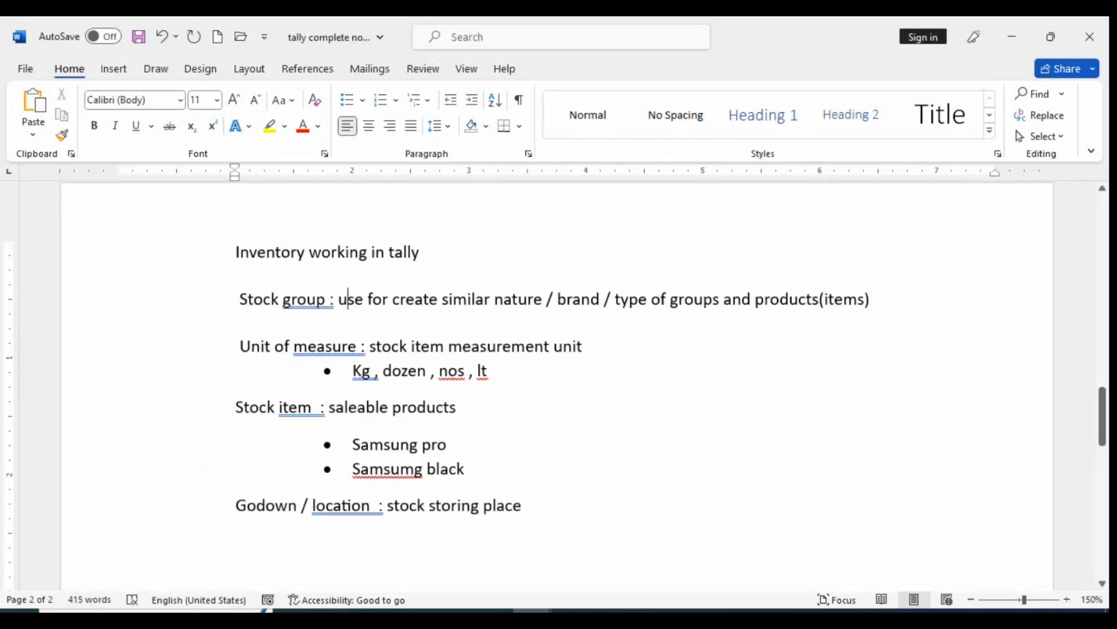
pyautogui.click(582, 538)
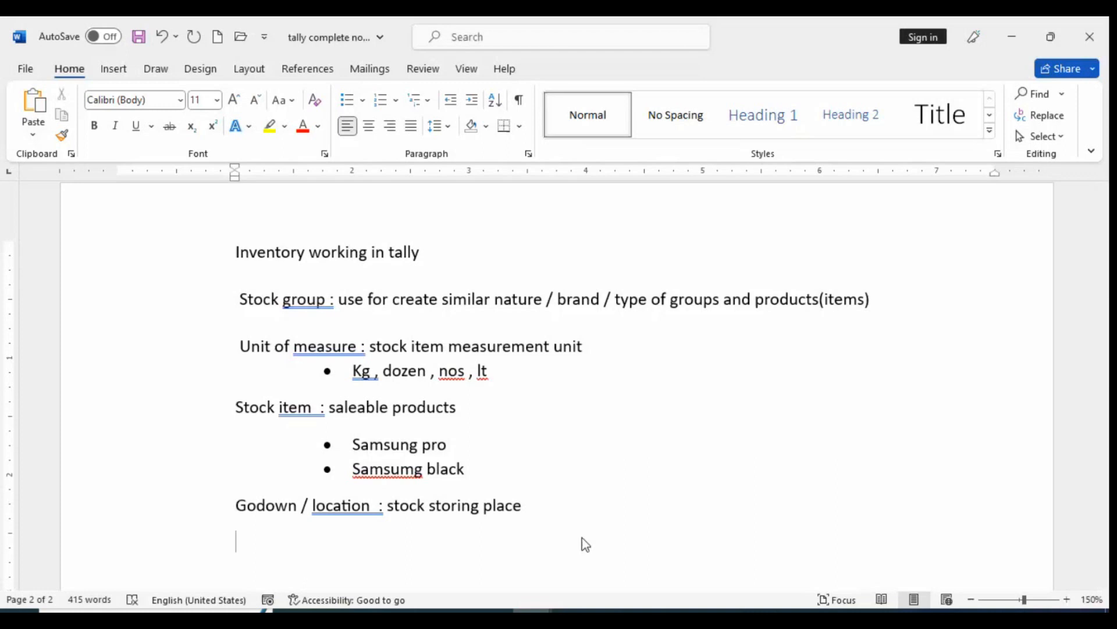
pyautogui.write('category :')
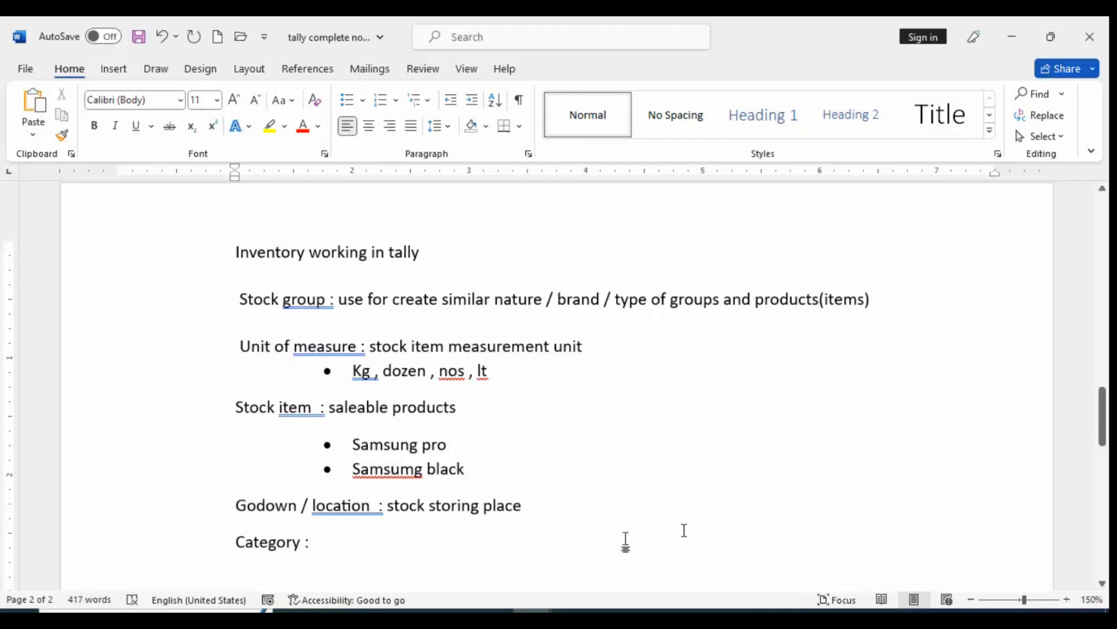
pyautogui.write(' simila')
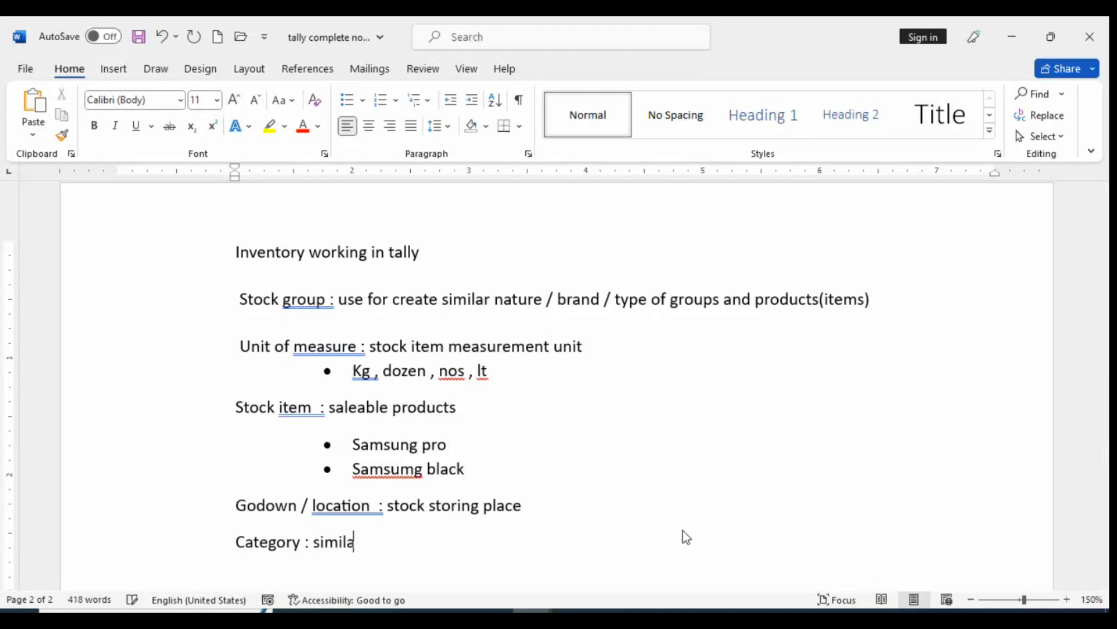
pyautogui.write('r categari')
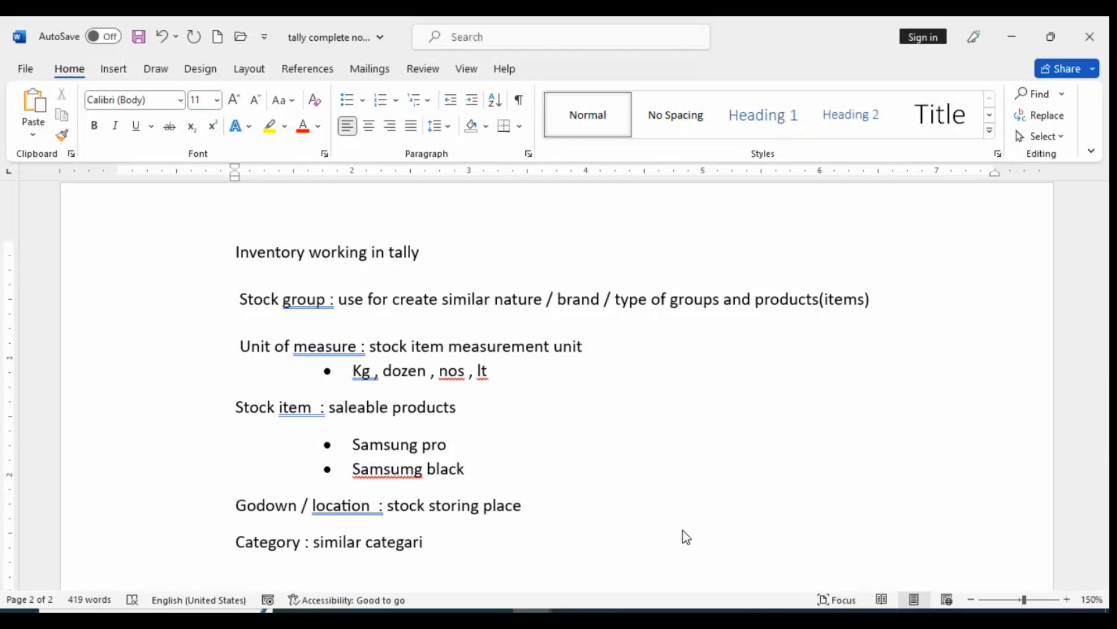
# Complete the Category line with the definition "similar categorize on the basis of nature / feature" and end the line
pyautogui.write('ze')
pyautogui.write(' n')
pyautogui.press('BackSpace')
pyautogui.press('BackSpace')
pyautogui.write('on the ')
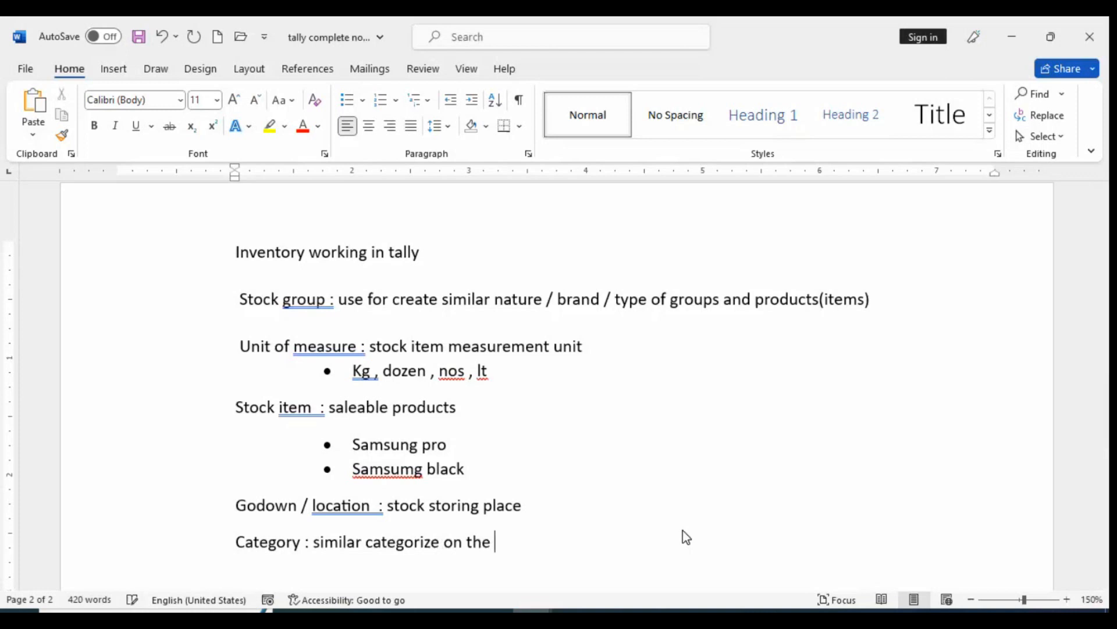
pyautogui.write('basis of natu')
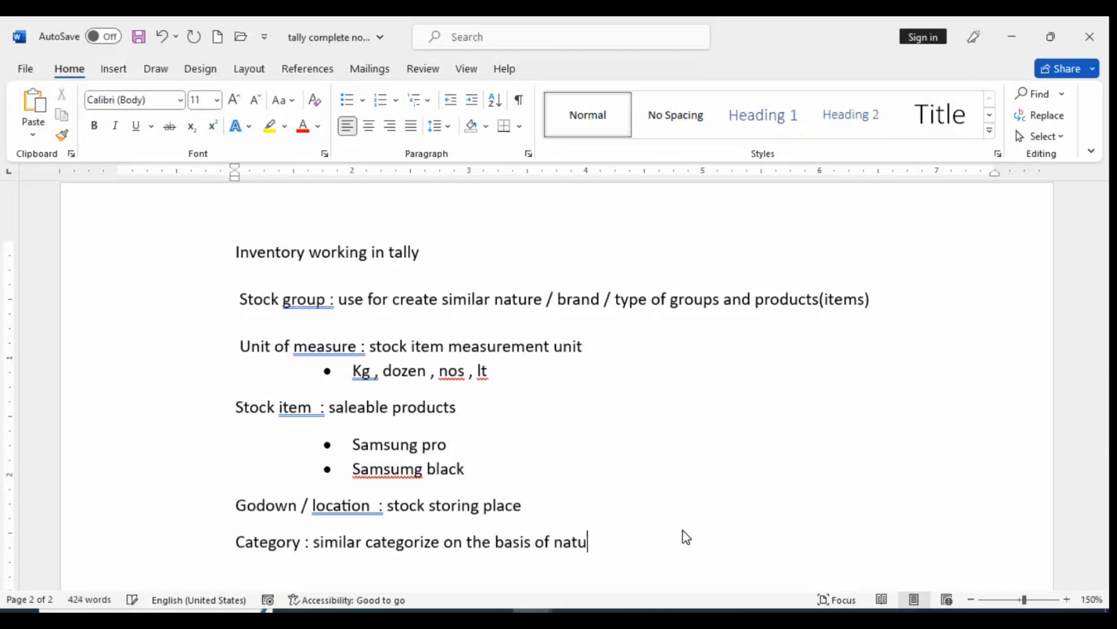
pyautogui.write('re / fea')
pyautogui.press('BackSpace')
pyautogui.press('BackSpace')
pyautogui.write('ture')
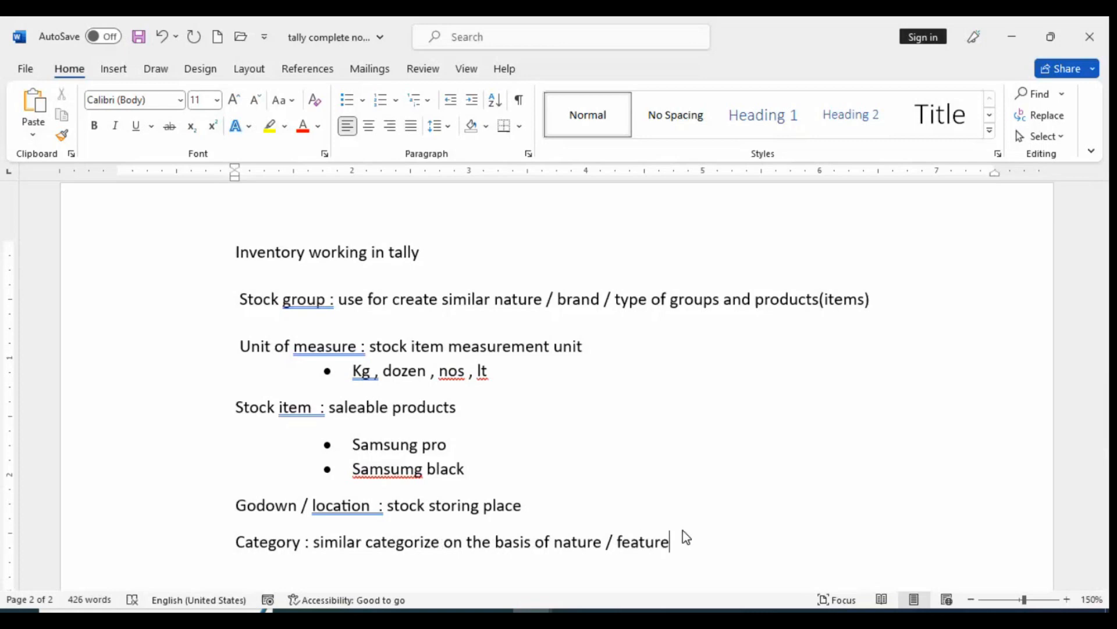
pyautogui.press('Return')
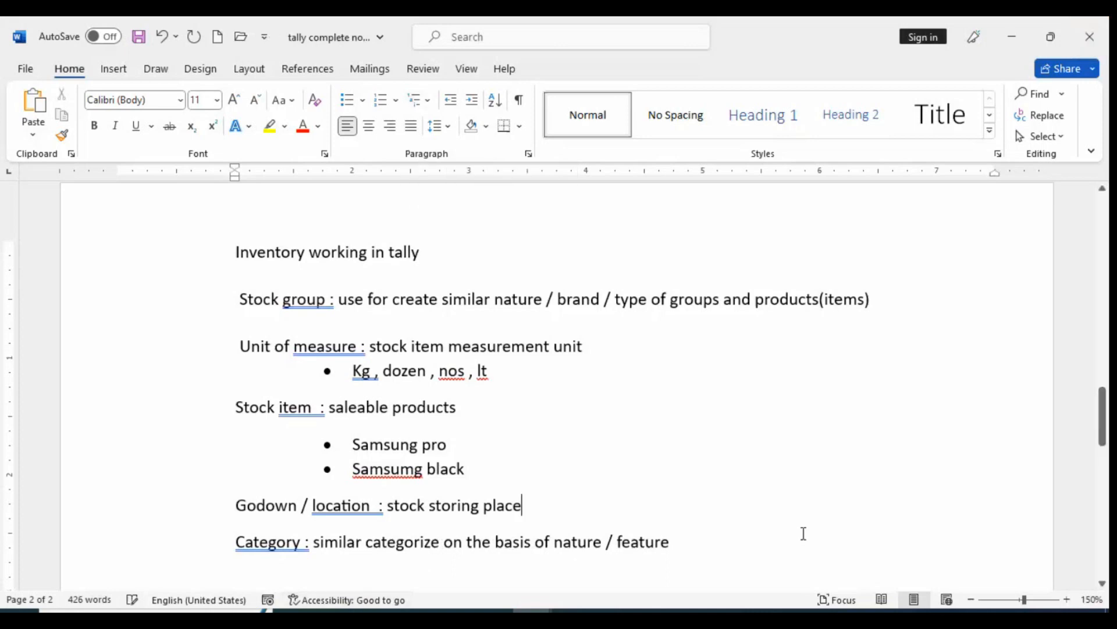
pyautogui.scroll(-3, 804, 531)
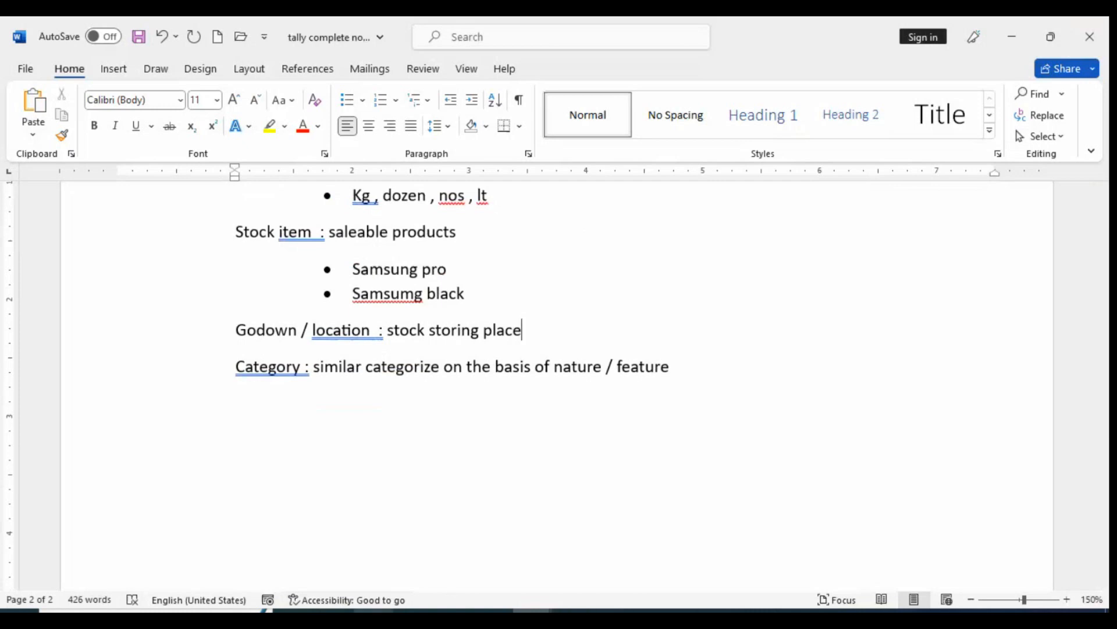
# Switch to the Tally PDF in the browser and review the Business Scenario and the company details under 5.3 Creating Inventory Masters
pyautogui.hotkey('alt', 'Tab')
pyautogui.scroll(-15, 406, 457)
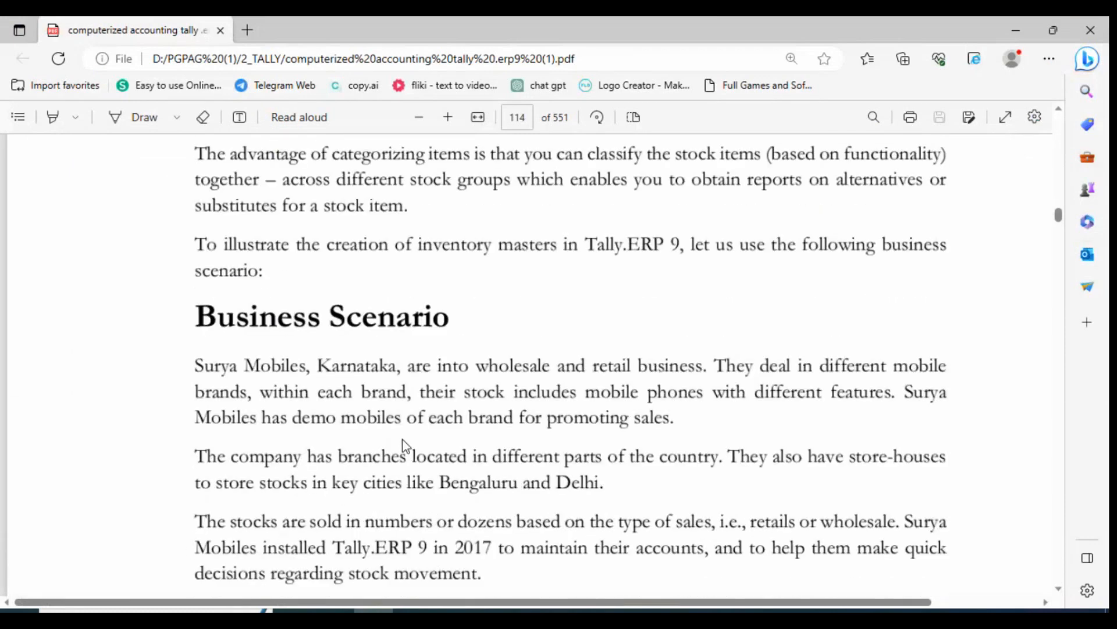
pyautogui.scroll(-2, 405, 446)
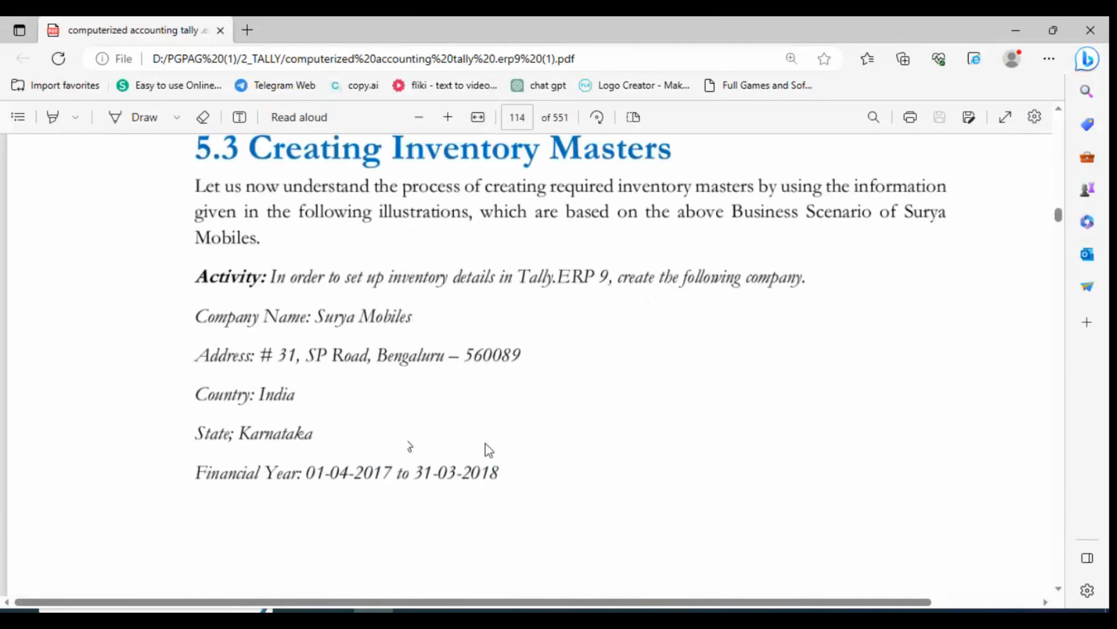
pyautogui.scroll(-1, 486, 443)
pyautogui.scroll(-10, 513, 437)
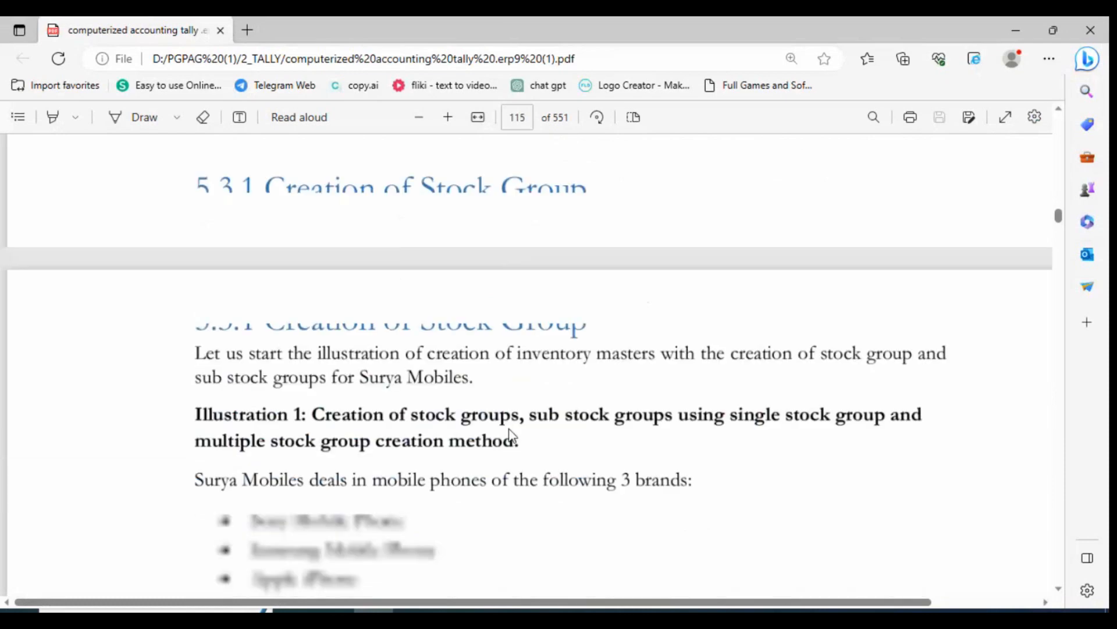
pyautogui.scroll(8, 518, 430)
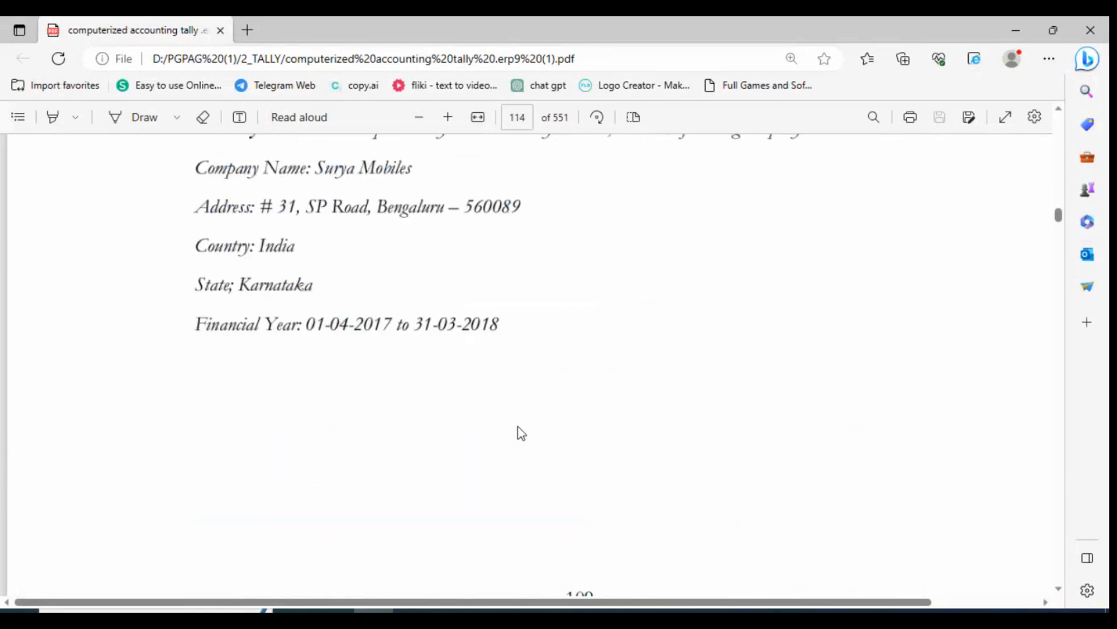
pyautogui.scroll(4, 518, 431)
pyautogui.scroll(5, 522, 433)
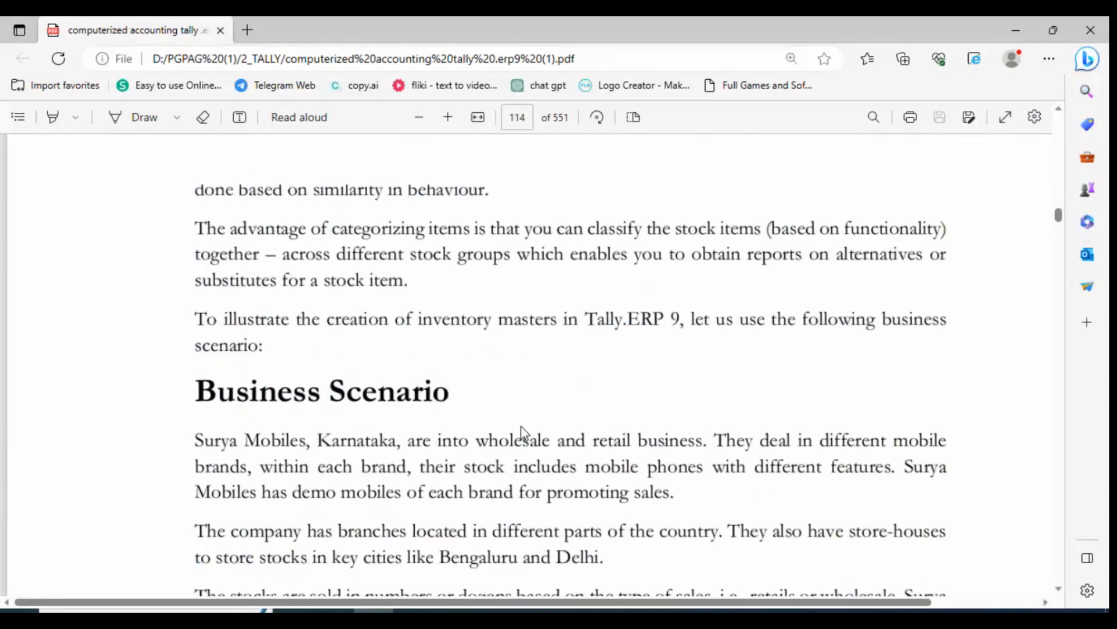
pyautogui.scroll(-5, 522, 433)
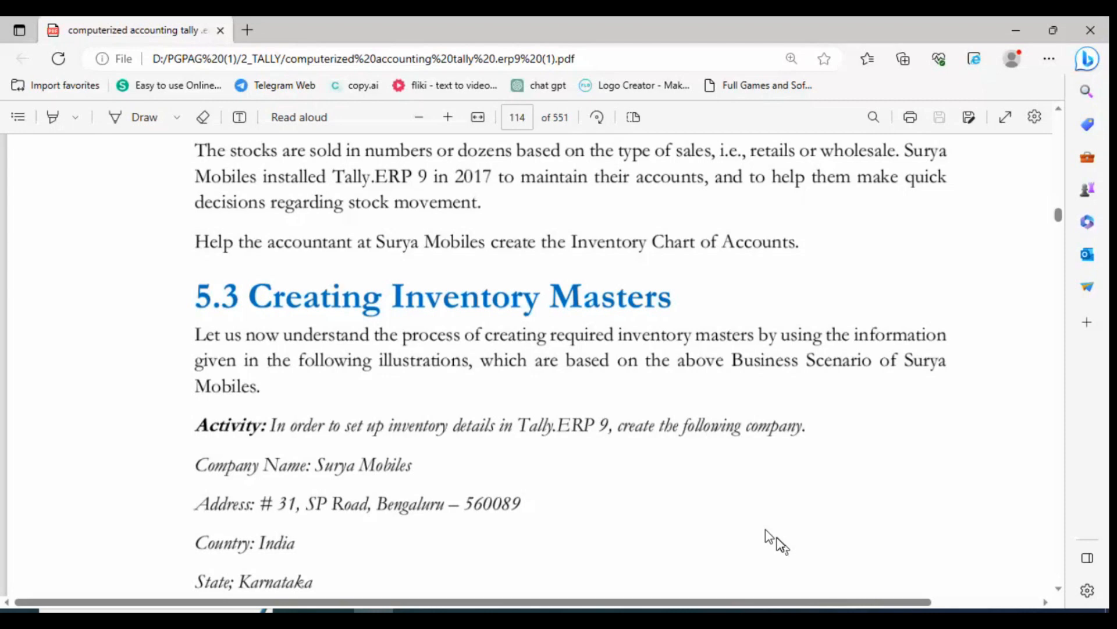
pyautogui.scroll(-5, 644, 273)
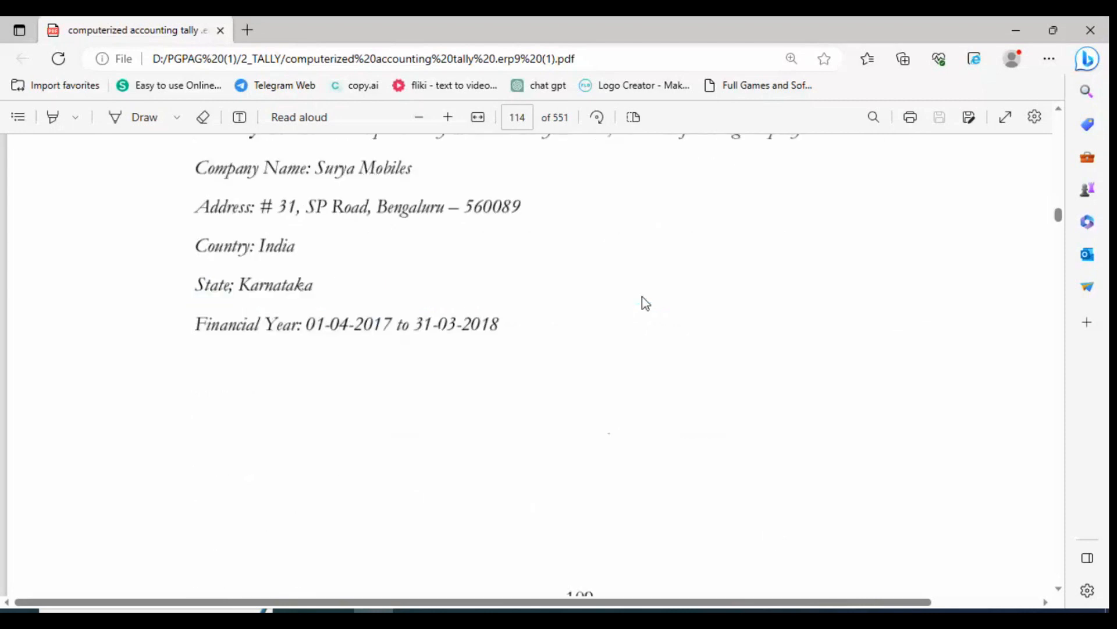
pyautogui.scroll(5, 644, 299)
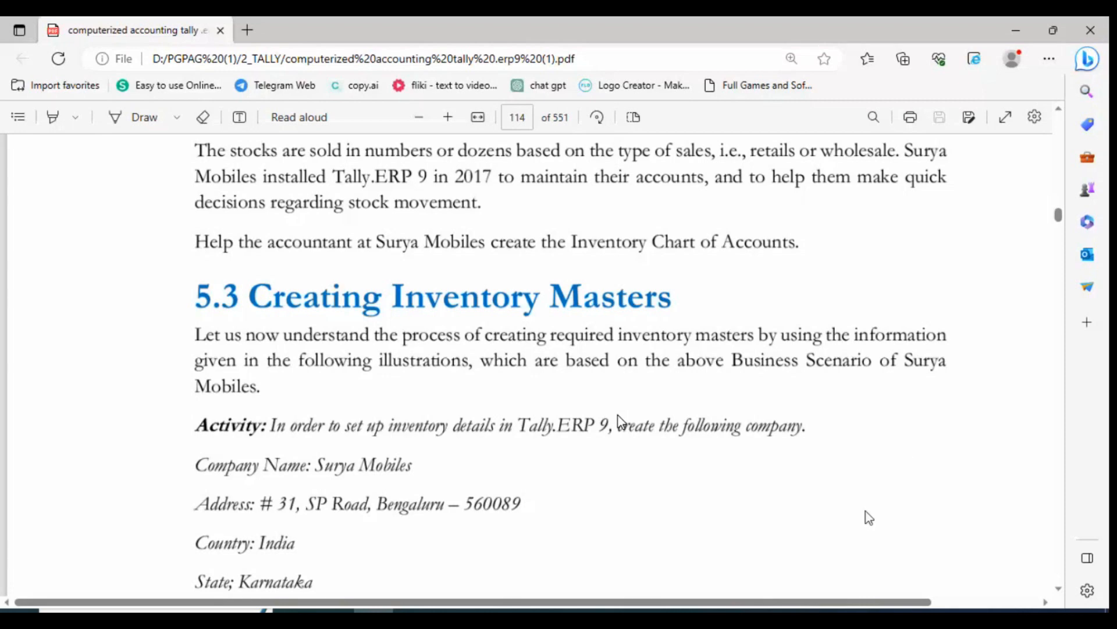
pyautogui.scroll(-4, 835, 257)
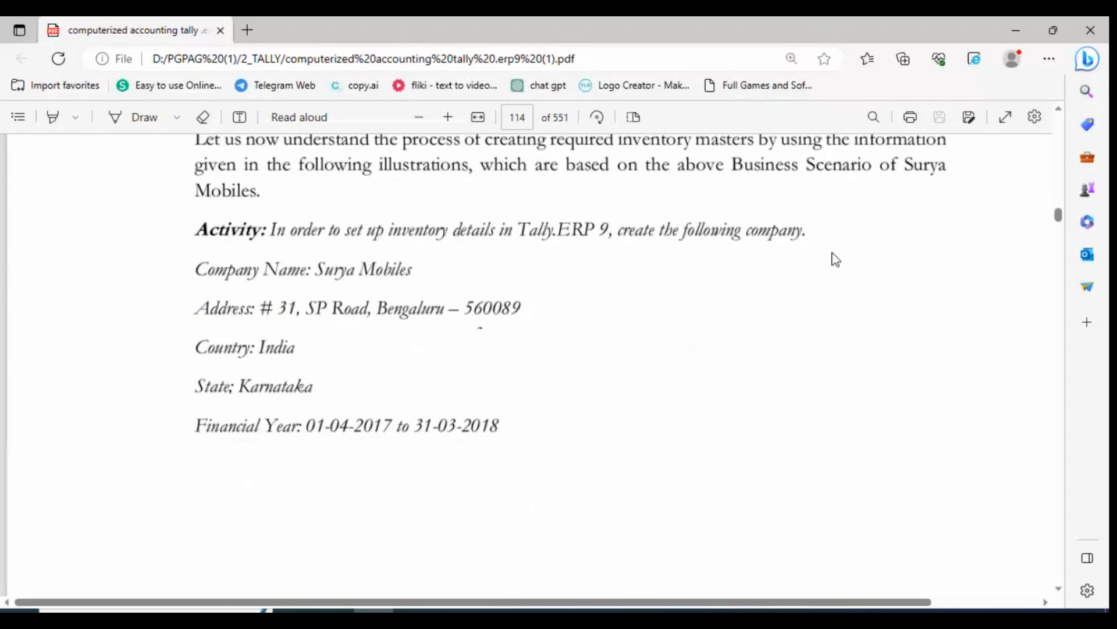
# Minimise the open windows to reach the desktop, launch Tally.ERP 9 and start working in Educational Mode
pyautogui.click(1017, 28)
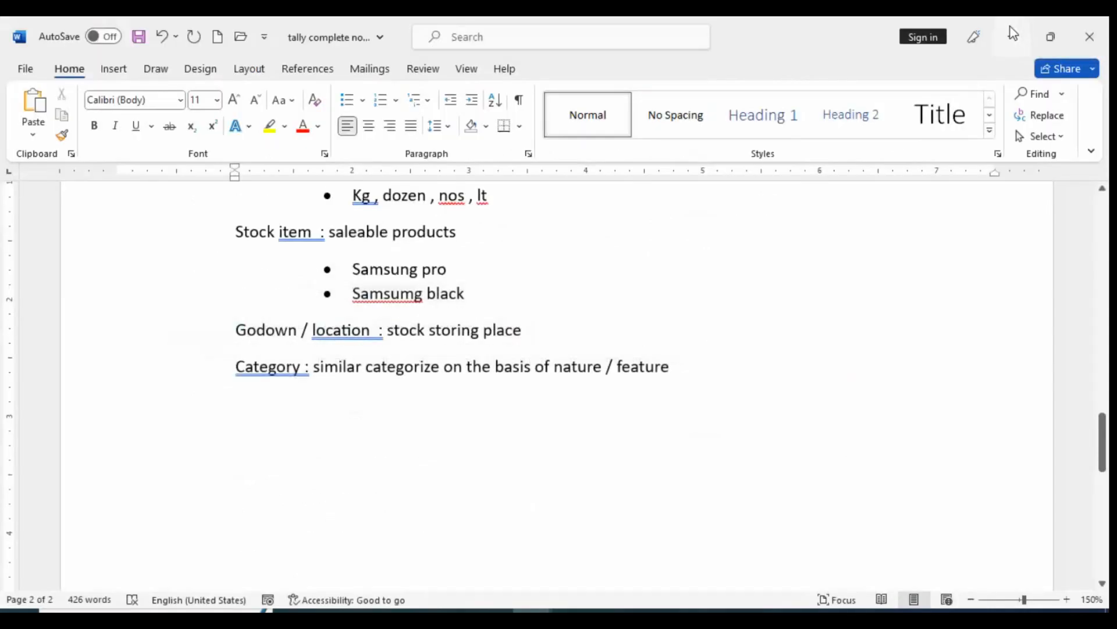
pyautogui.click(1010, 27)
pyautogui.click(1010, 25)
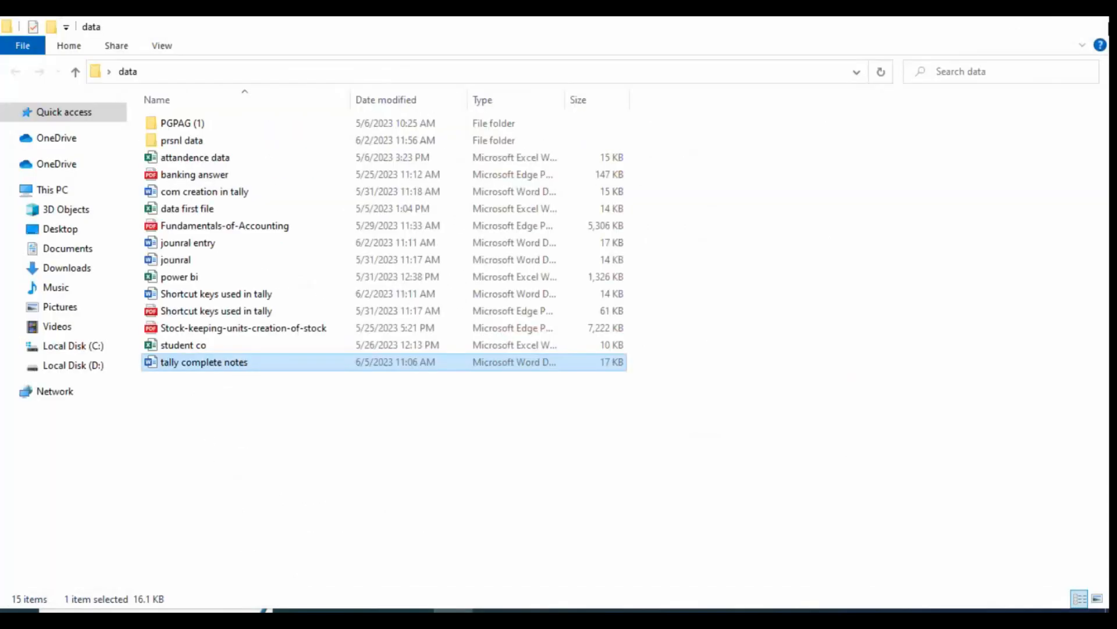
pyautogui.click(1015, 25)
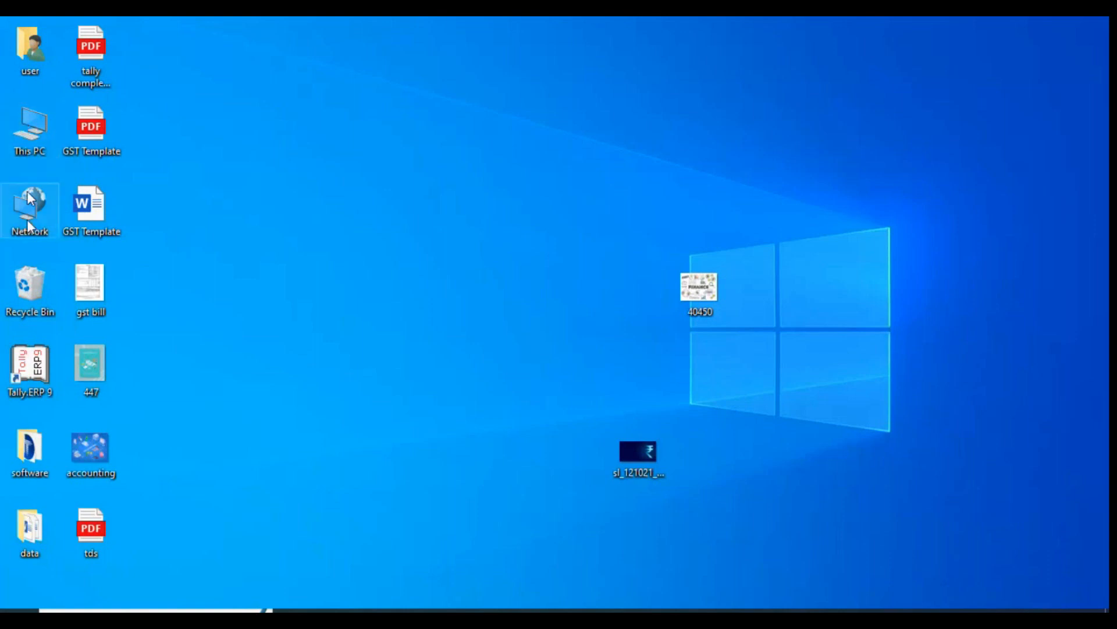
pyautogui.doubleClick(32, 372)
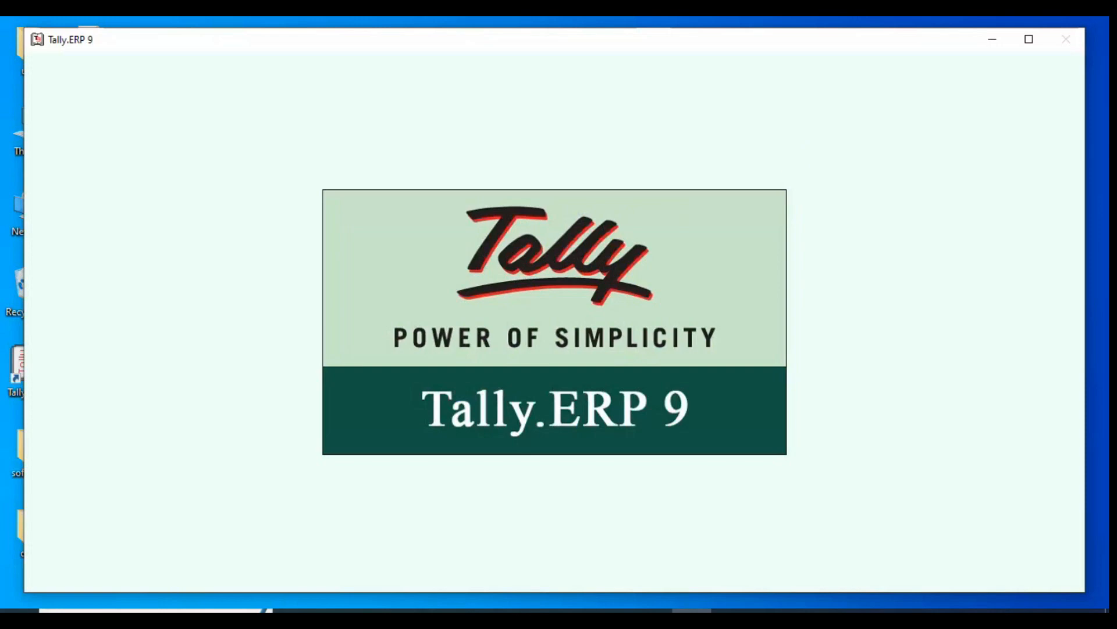
pyautogui.press('Down')
pyautogui.press('Down')
pyautogui.press('Down')
pyautogui.press('Down')
pyautogui.press('Down')
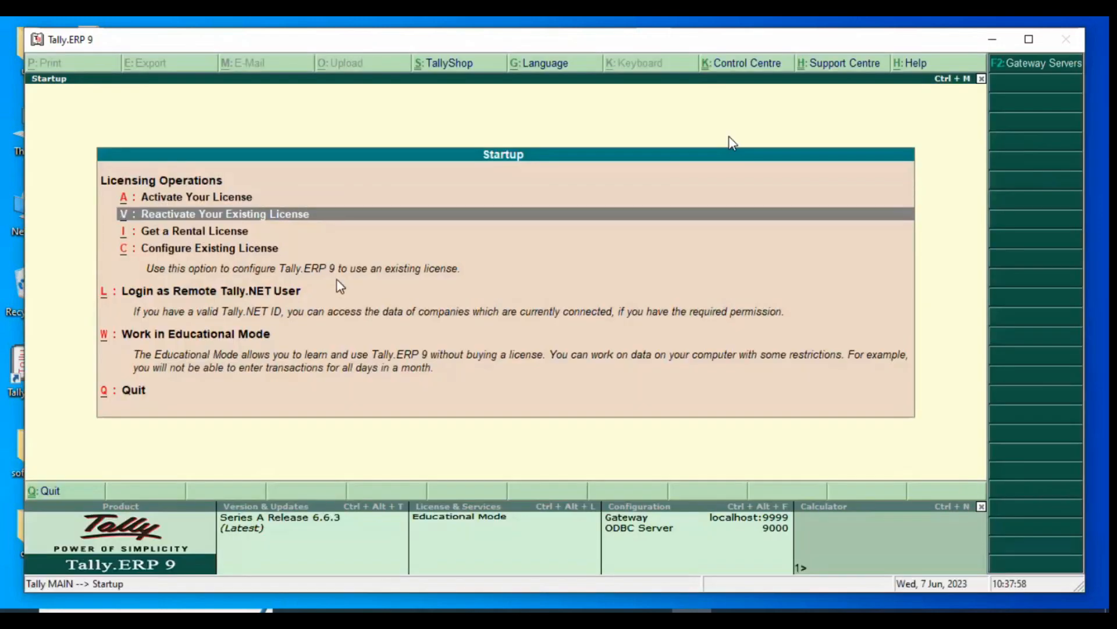
pyautogui.press('Return')
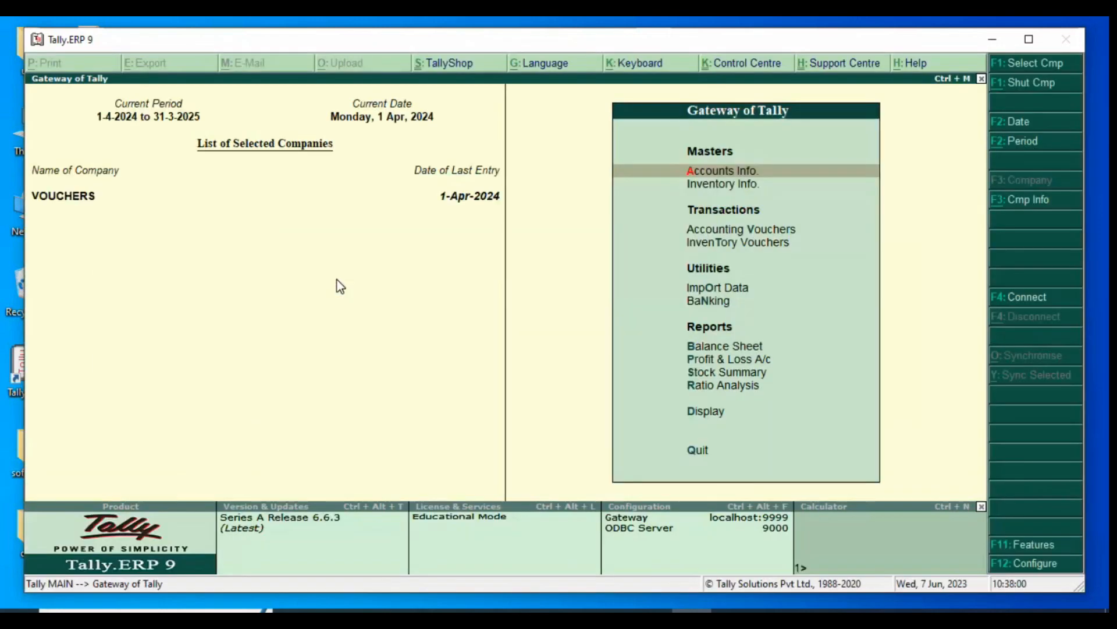
# Load the company Abc Pvt Ltd (10-11) from the list of companies
pyautogui.click(1039, 66)
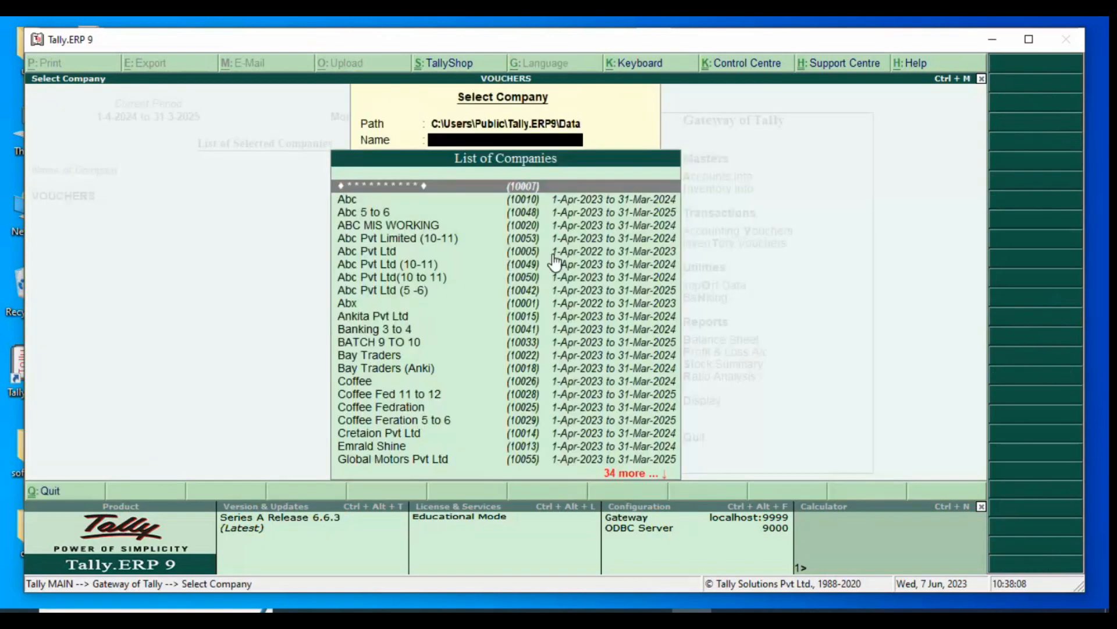
pyautogui.write('10')
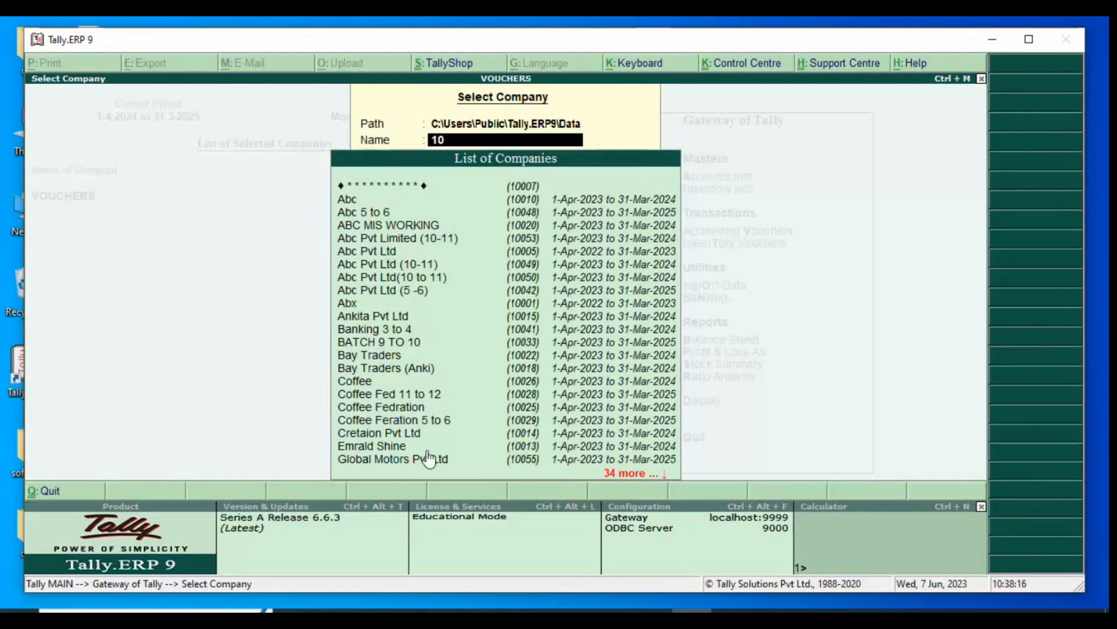
pyautogui.click(391, 265)
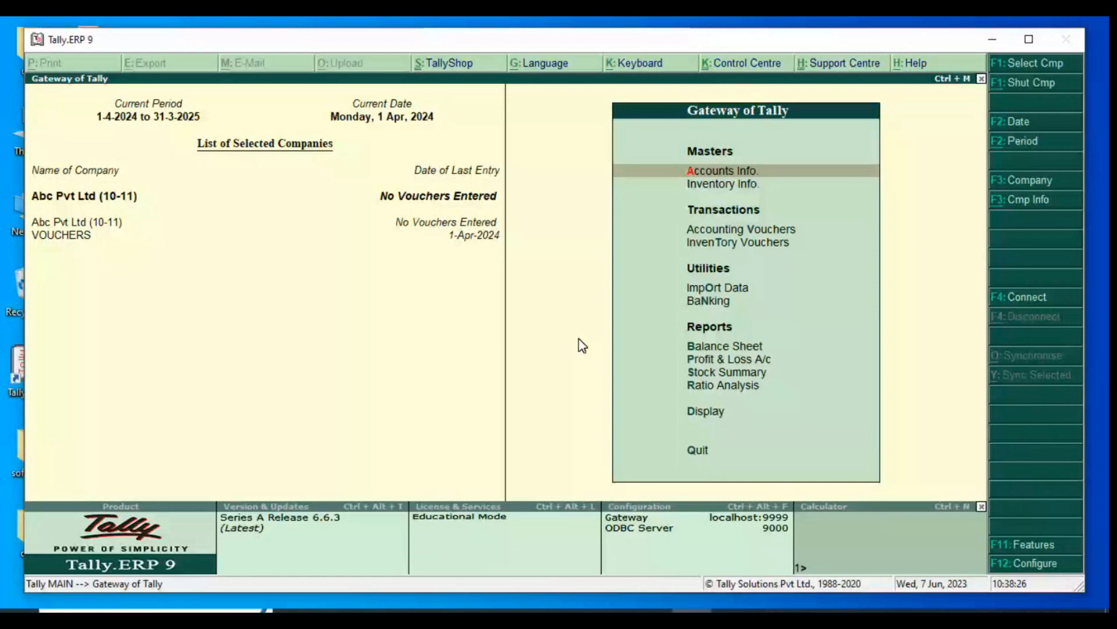
# Go through the Inventory Info. options from Stock Groups to Godowns and open Stock Groups
pyautogui.press('i')
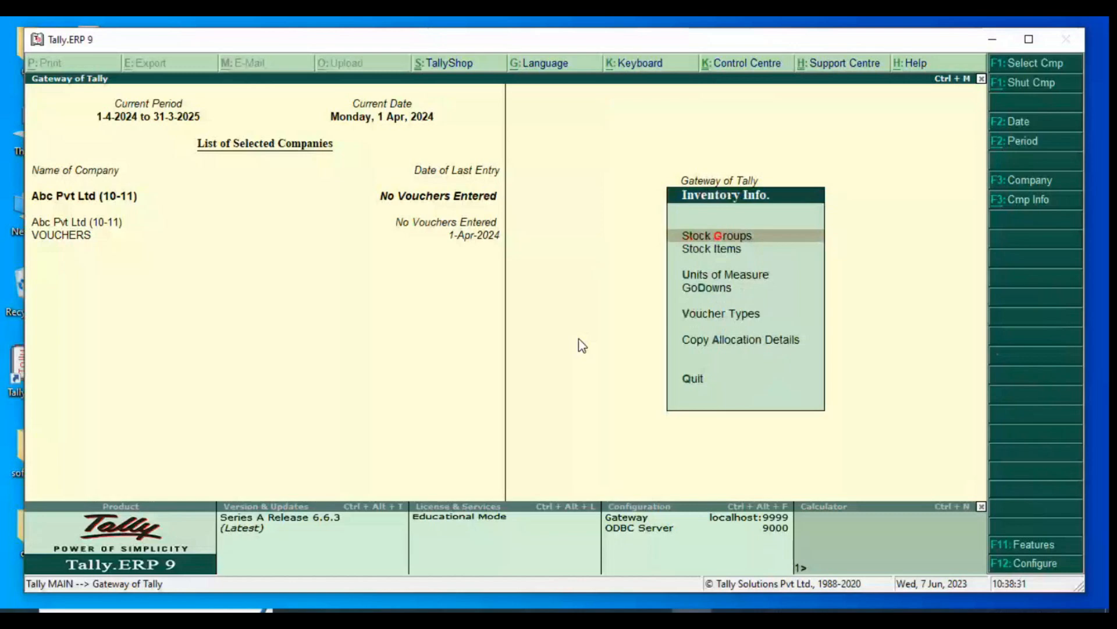
pyautogui.press('Down')
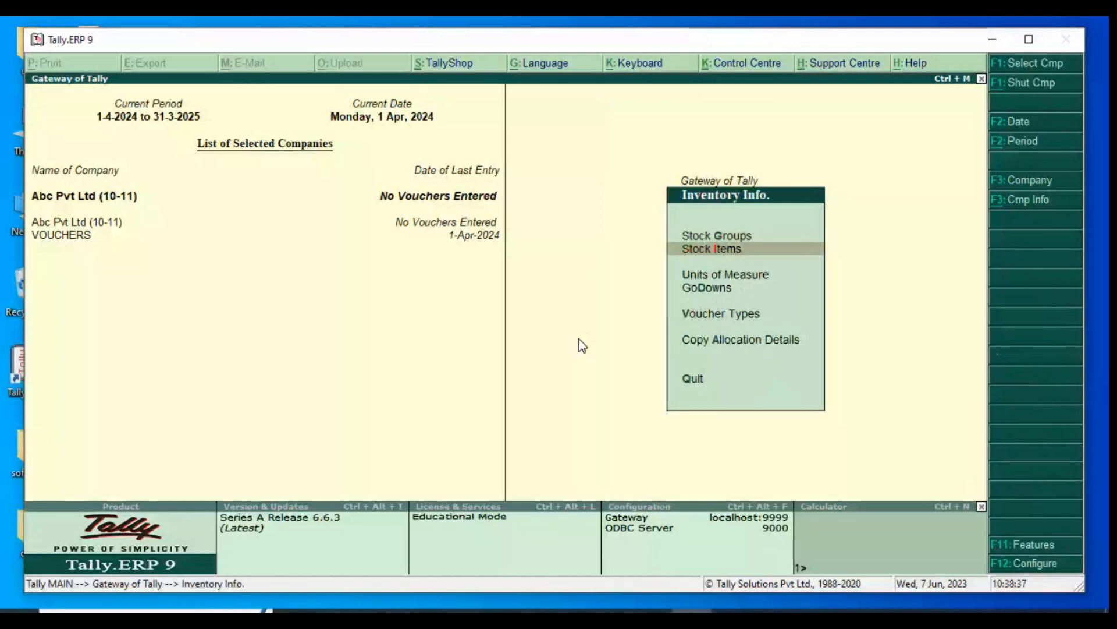
pyautogui.press('Up')
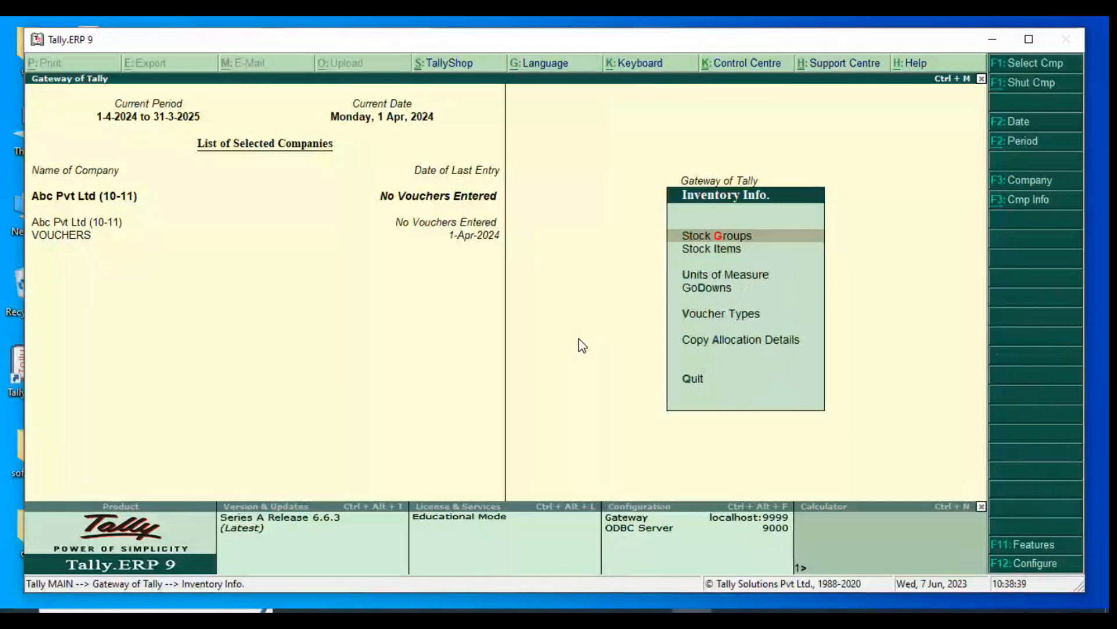
pyautogui.press('Down')
pyautogui.press('Down')
pyautogui.press('Down')
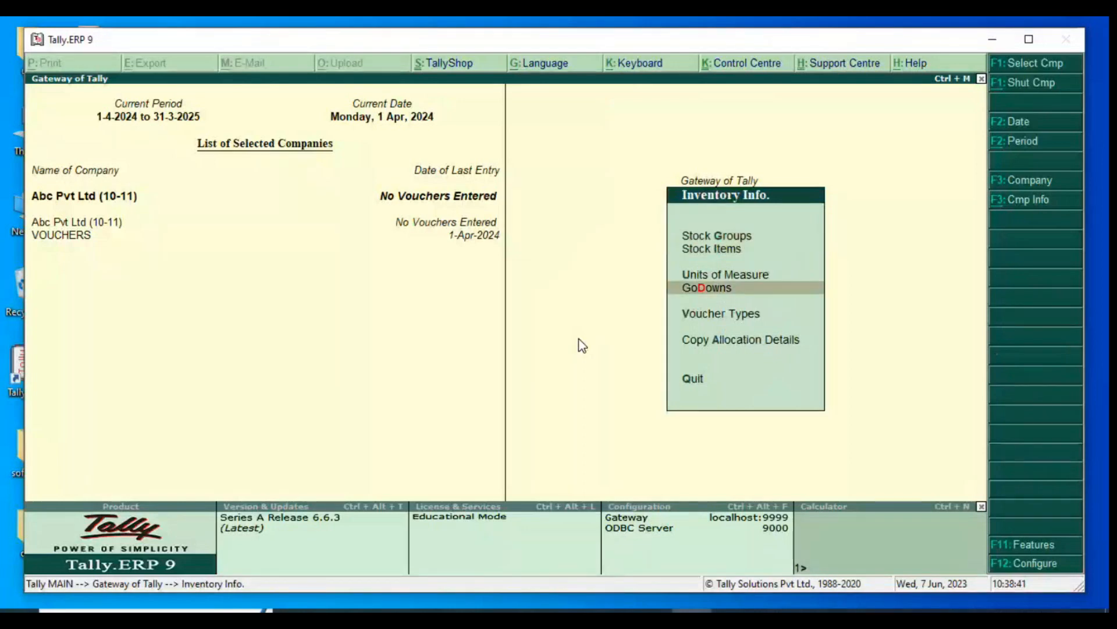
pyautogui.press('Up')
pyautogui.press('Up')
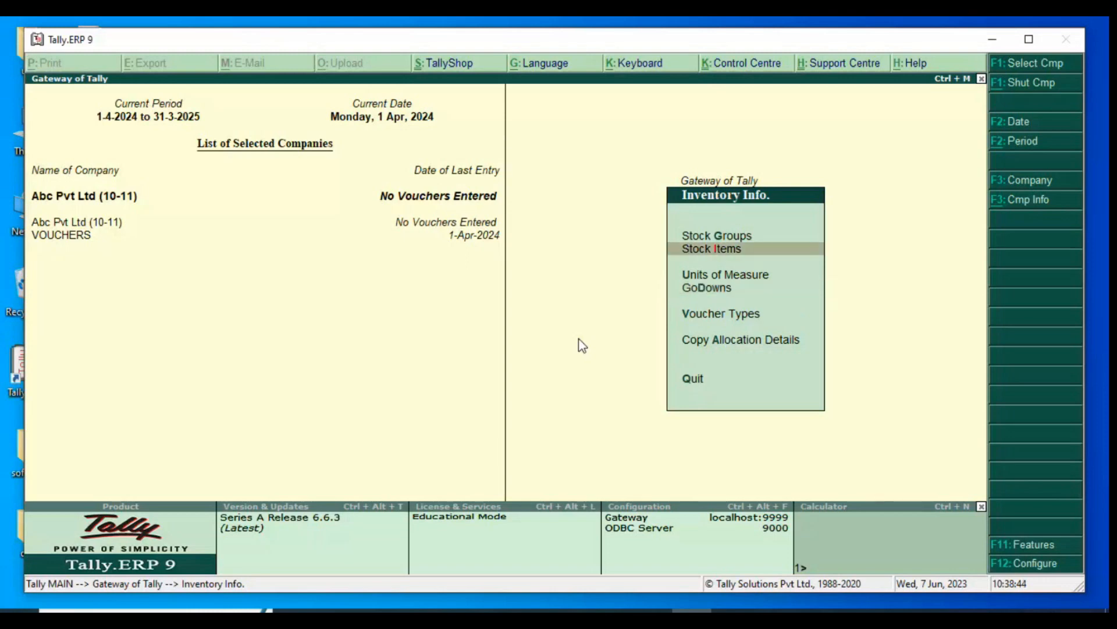
pyautogui.press('Up')
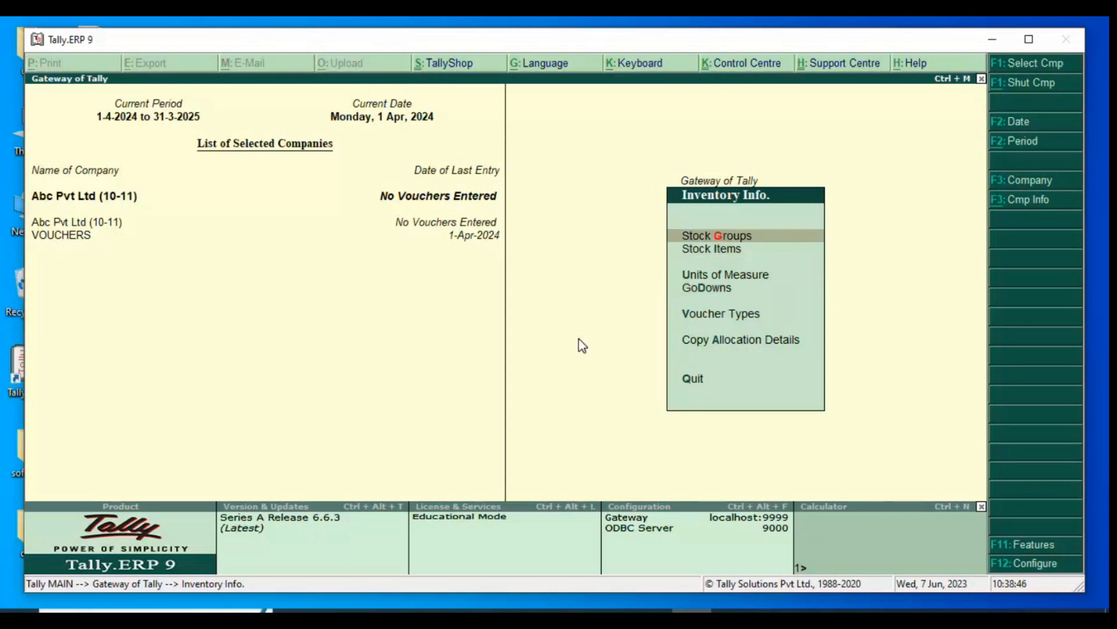
pyautogui.press('Return')
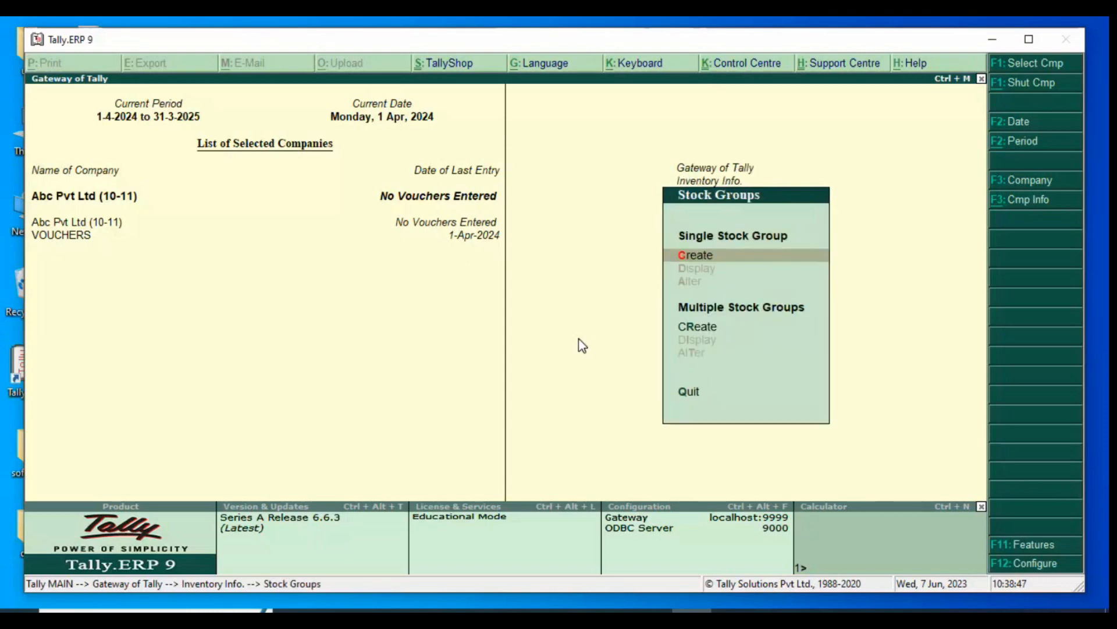
# Switch to the Tally PDF in the browser and review the main and sub stock groups in Table 5.1 of Illustration 1
pyautogui.hotkey('alt', 'Tab')
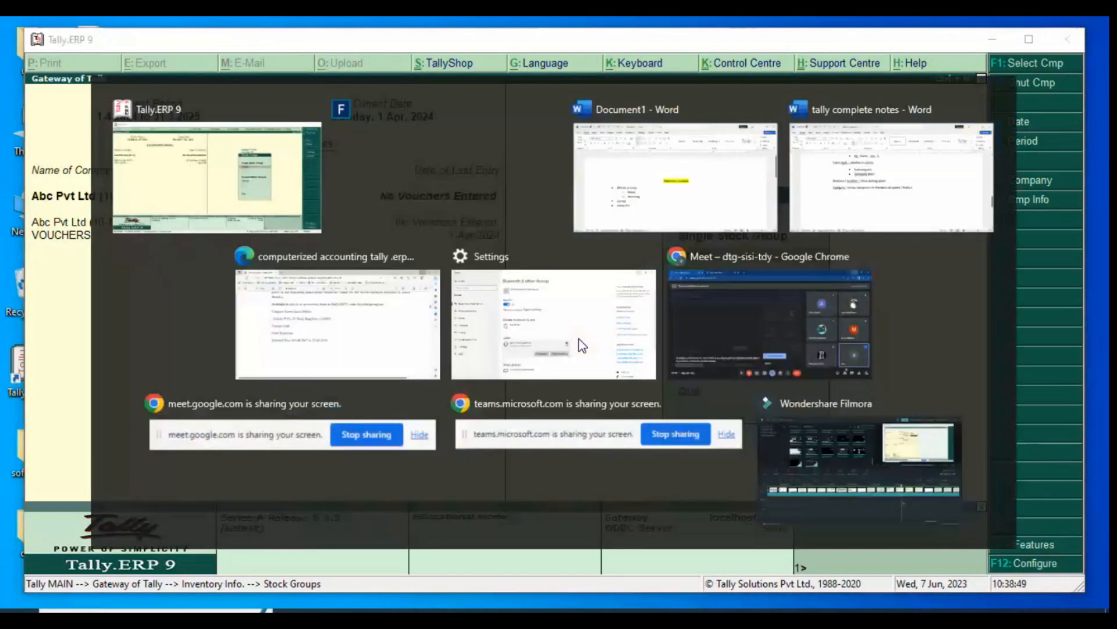
pyautogui.press('Escape')
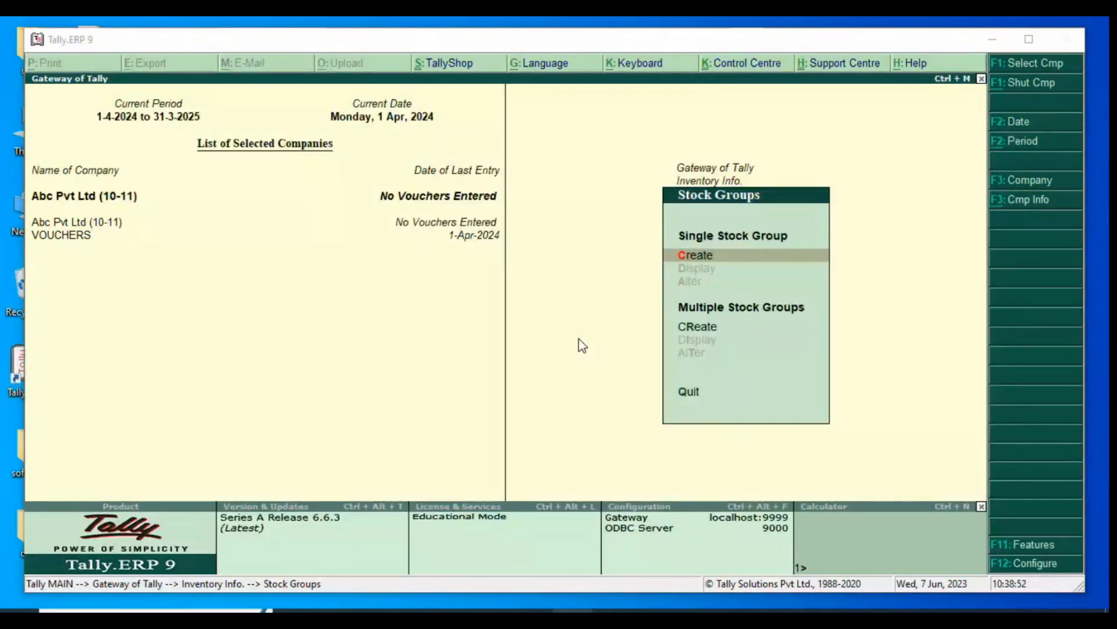
pyautogui.hotkey('alt', 'Tab')
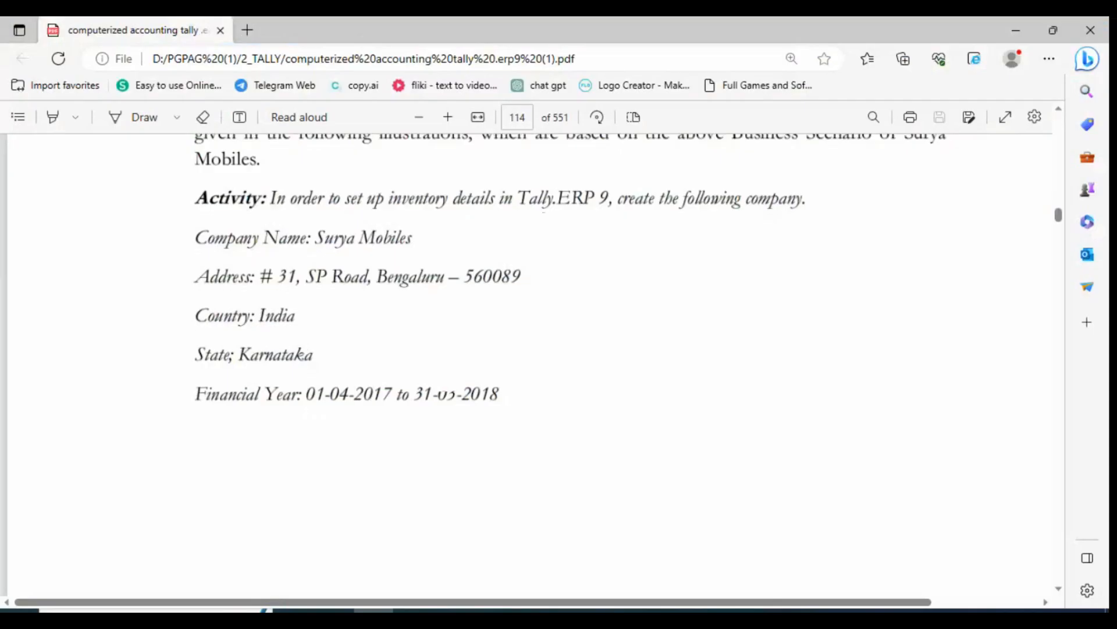
pyautogui.scroll(-10, 432, 367)
pyautogui.scroll(-4, 434, 377)
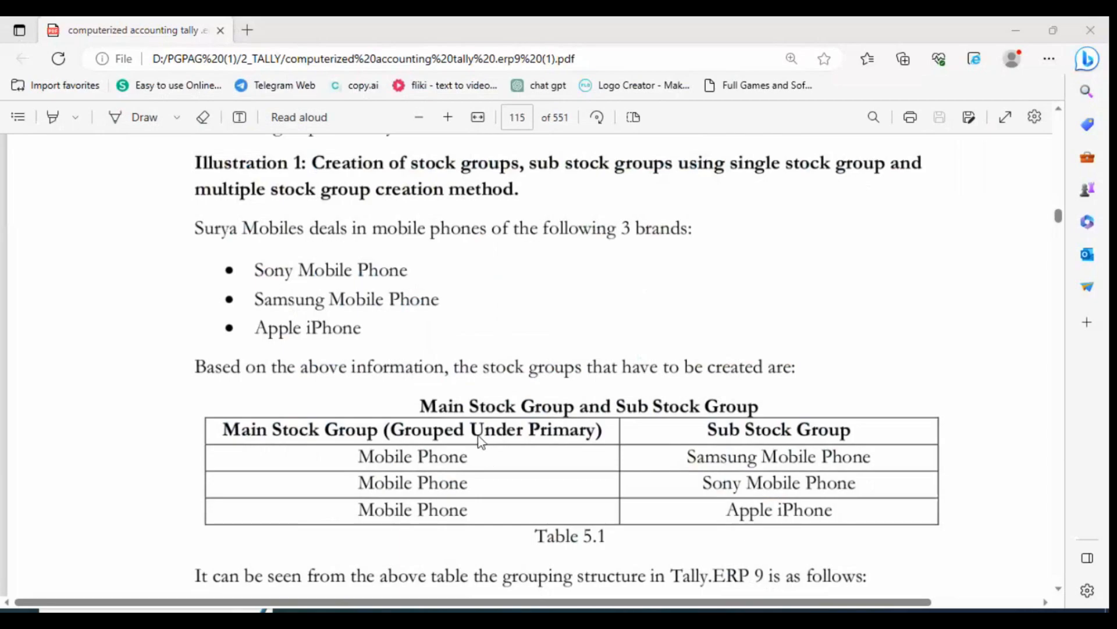
# Switch to Tally.ERP 9 and create the single stock group Mobile Phone under Primary, with quantities of items added set to Yes
pyautogui.hotkey('alt', 'Tab')
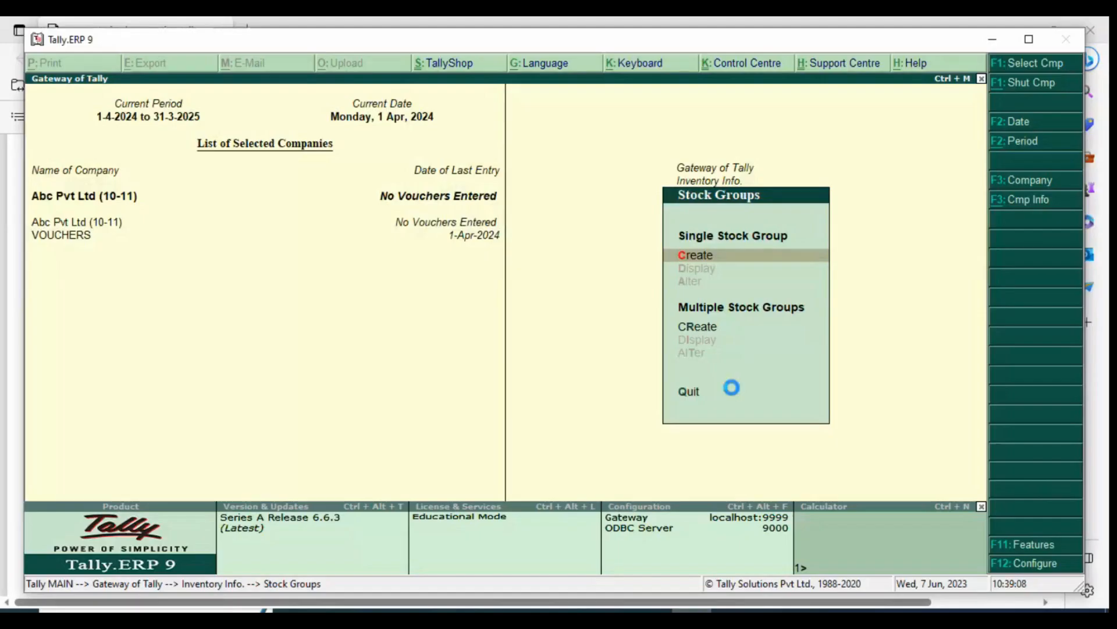
pyautogui.press('Return')
pyautogui.write('Mob')
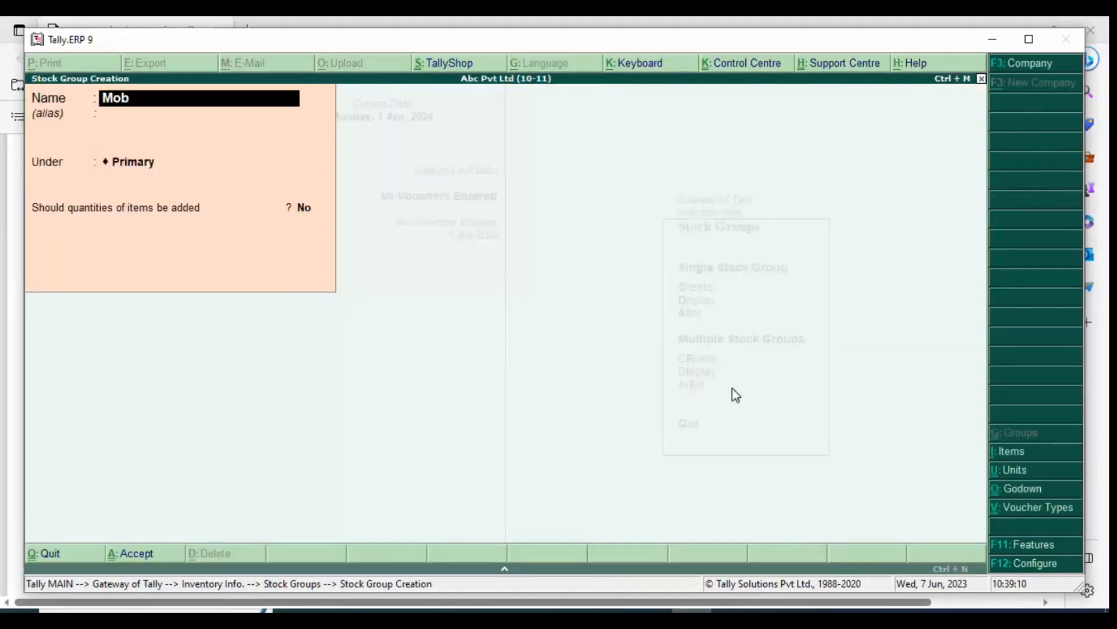
pyautogui.write('ile Phone')
pyautogui.press('Return')
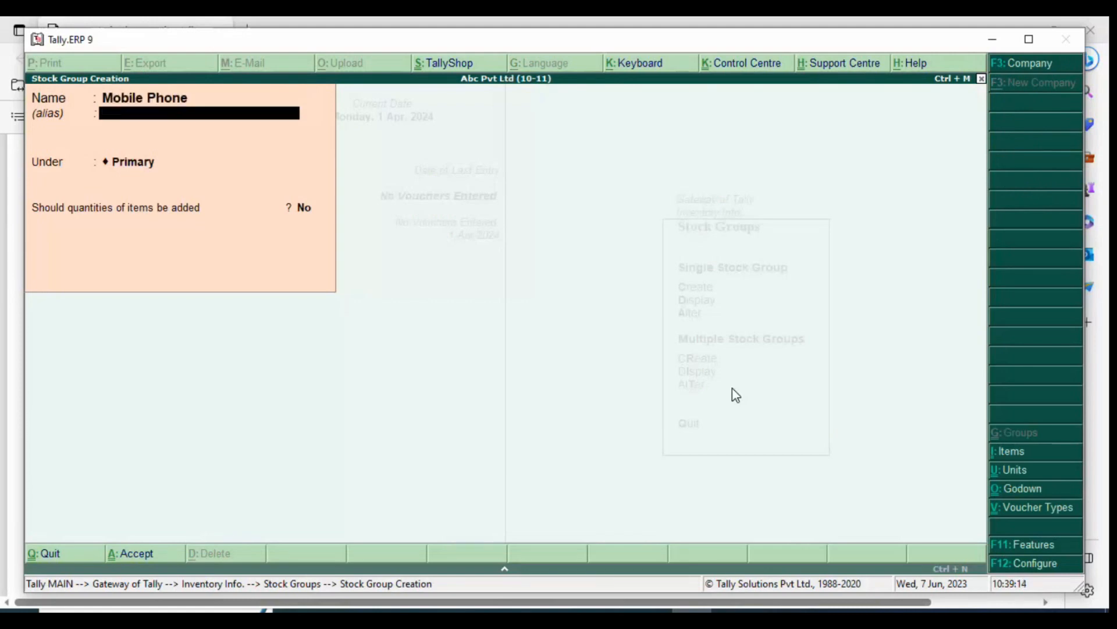
pyautogui.press('Return')
pyautogui.press('Return')
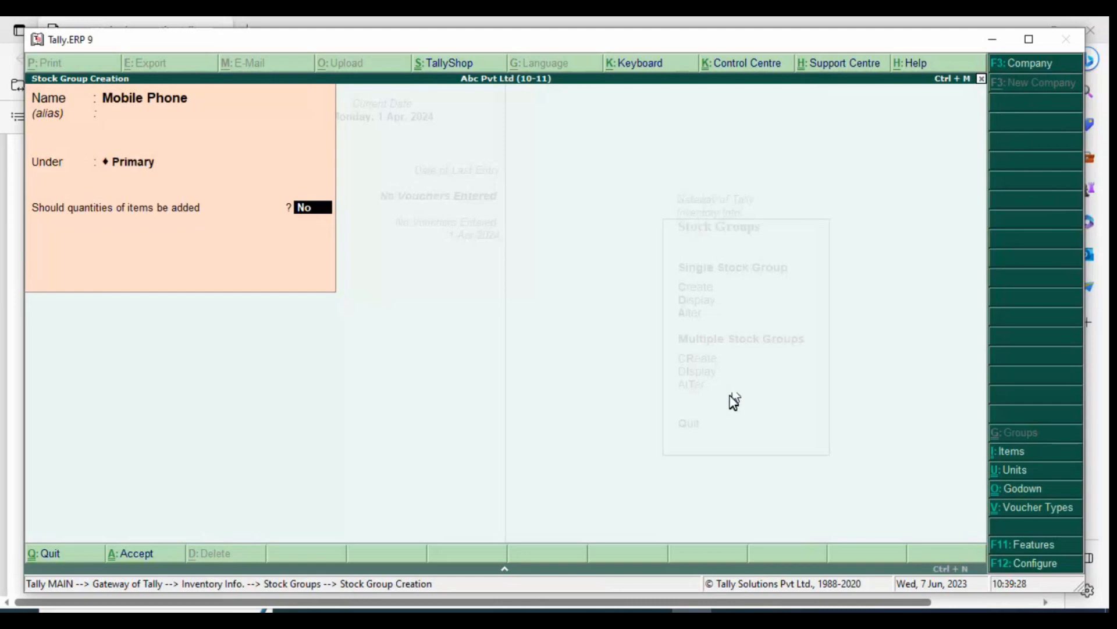
pyautogui.write('y')
pyautogui.press('Return')
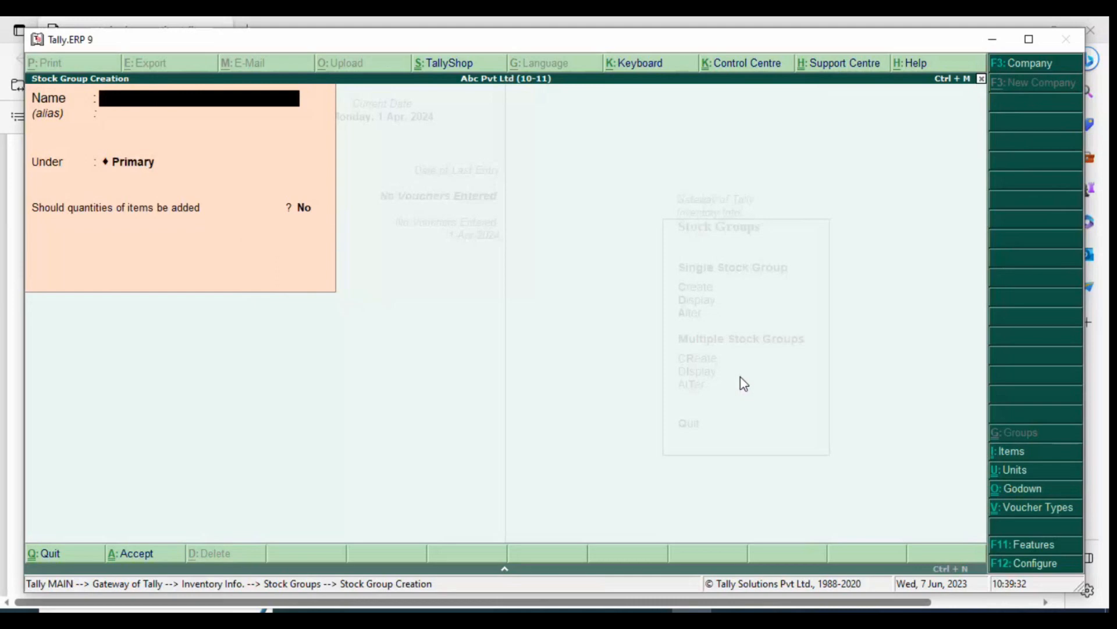
# Consult Table 5.1 in the PDF and, in Tally.ERP 9, create the stock group Samsung Mobile Phone under Mobile Phone with item quantities added
pyautogui.hotkey('alt', 'Tab')
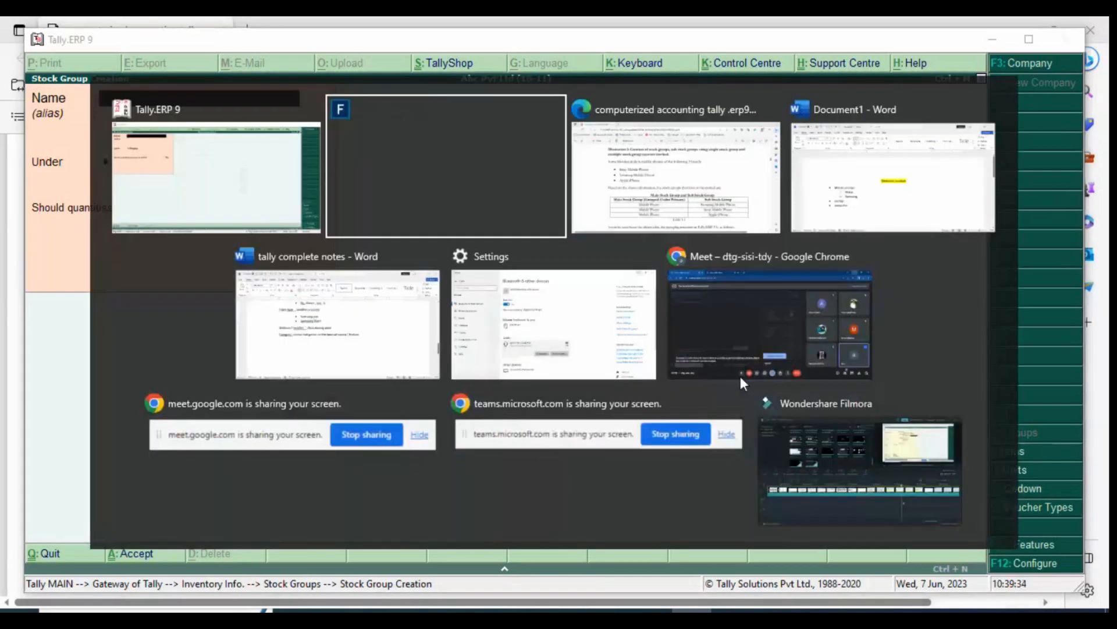
pyautogui.press('Escape')
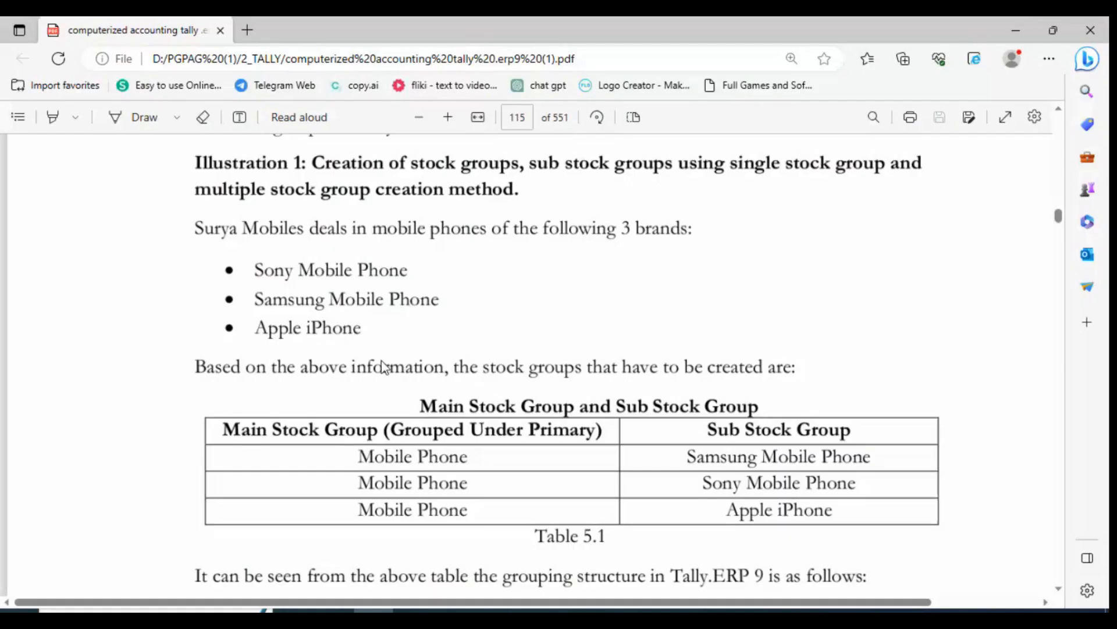
pyautogui.hotkey('alt', 'Tab')
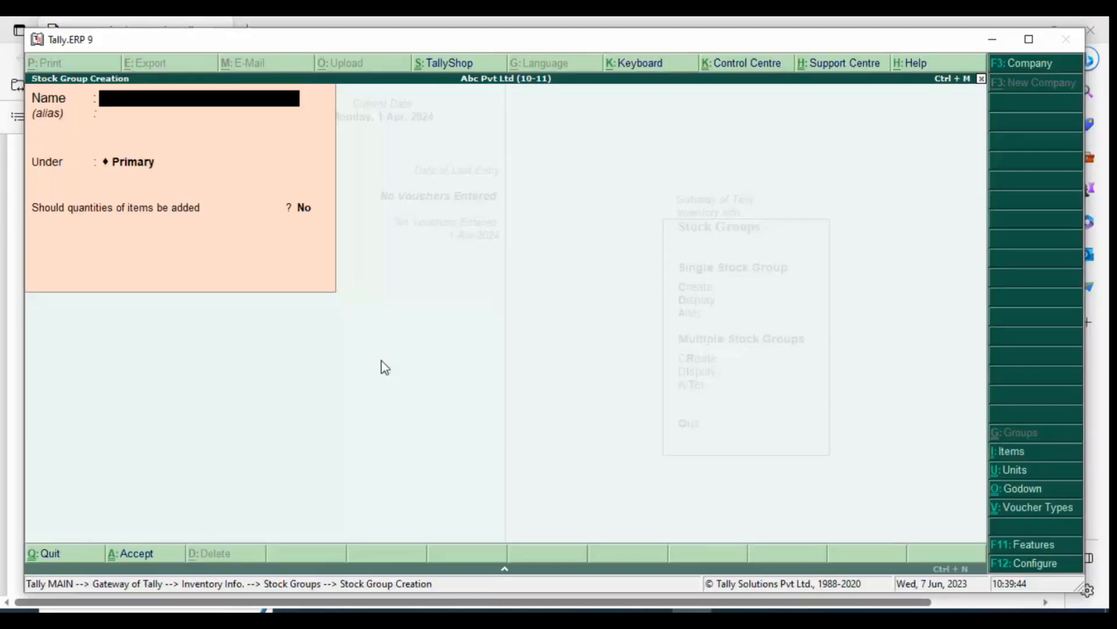
pyautogui.write('Samsung m')
pyautogui.write('obile')
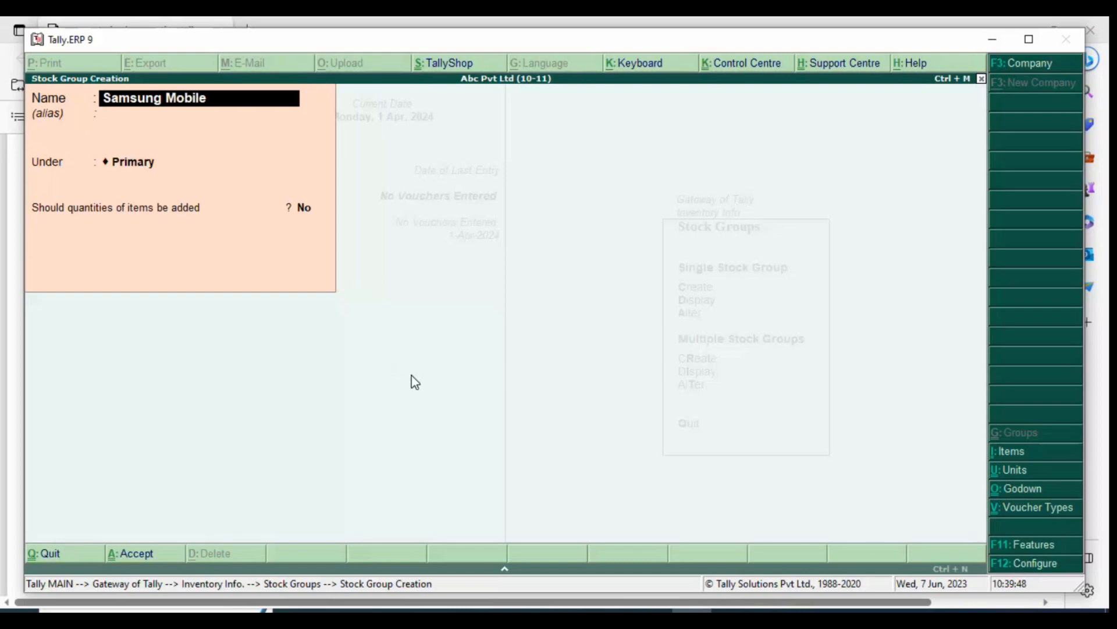
pyautogui.write(' Phone')
pyautogui.press('Return')
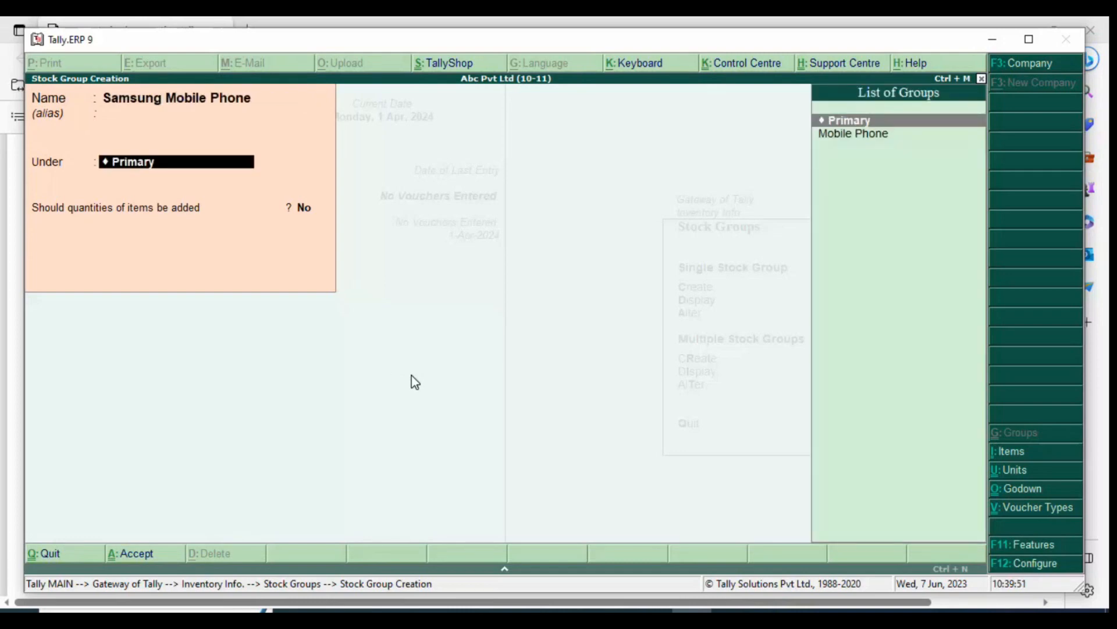
pyautogui.press('Down')
pyautogui.press('Return')
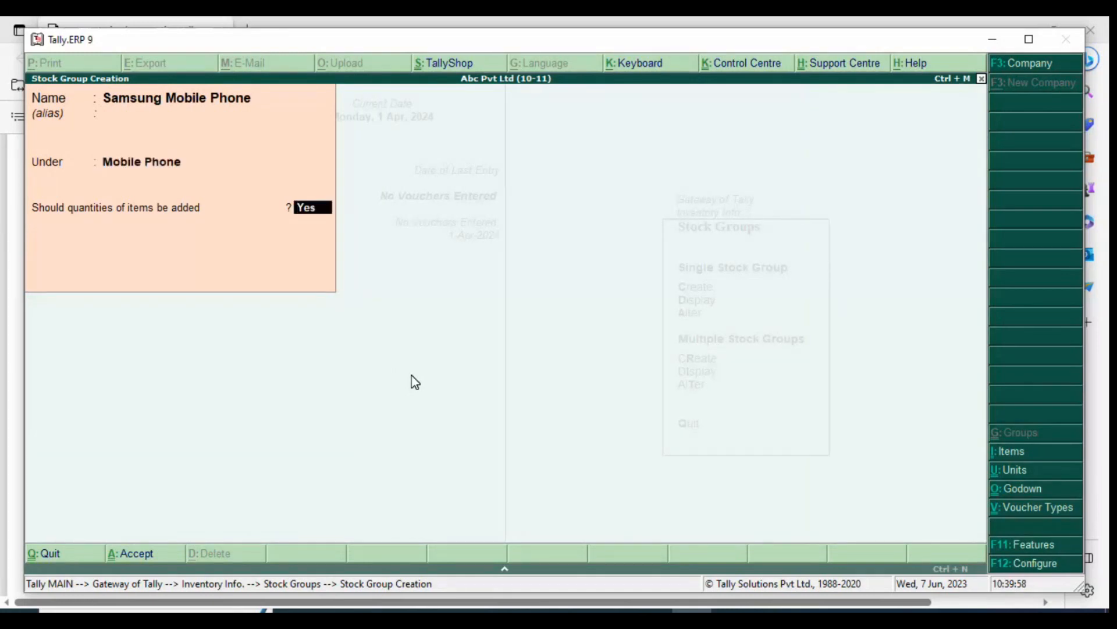
pyautogui.press('Return')
pyautogui.press('Return')
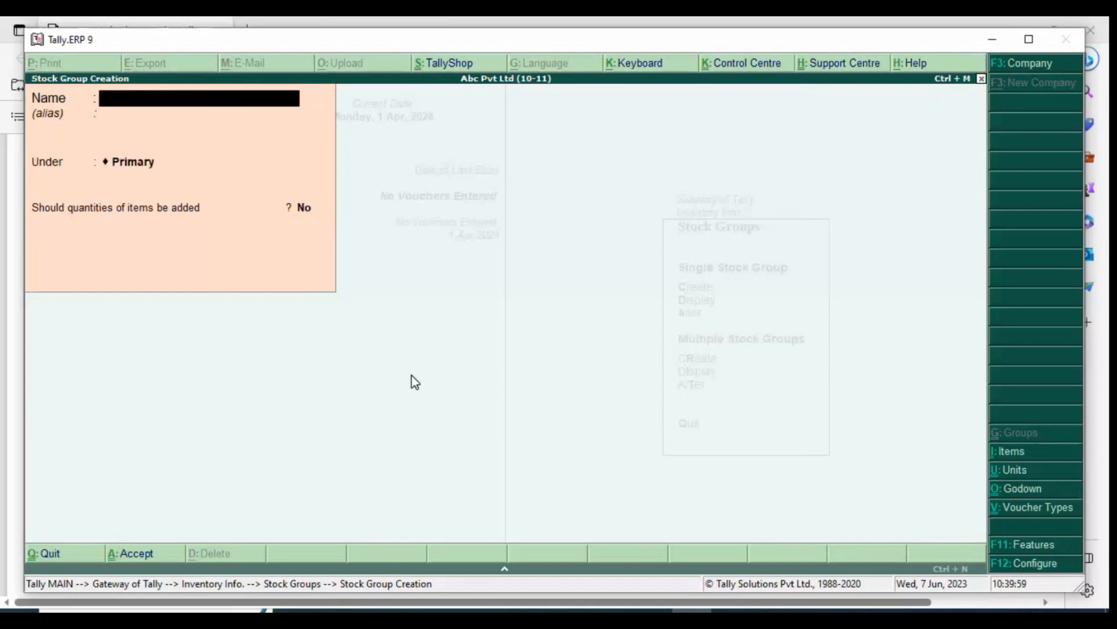
# Create the stock group Sony Mobile Phone under Mobile Phone, with quantities of items added set to Yes
pyautogui.write('Sony Mobile')
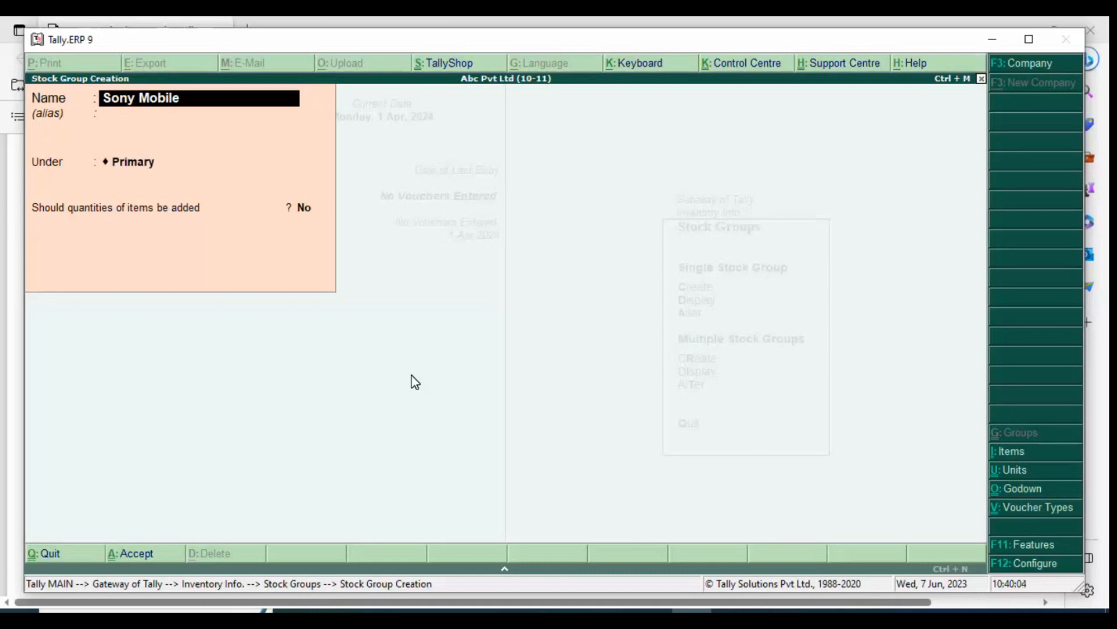
pyautogui.write(' Phone')
pyautogui.press('Return')
pyautogui.press('Return')
pyautogui.press('Down')
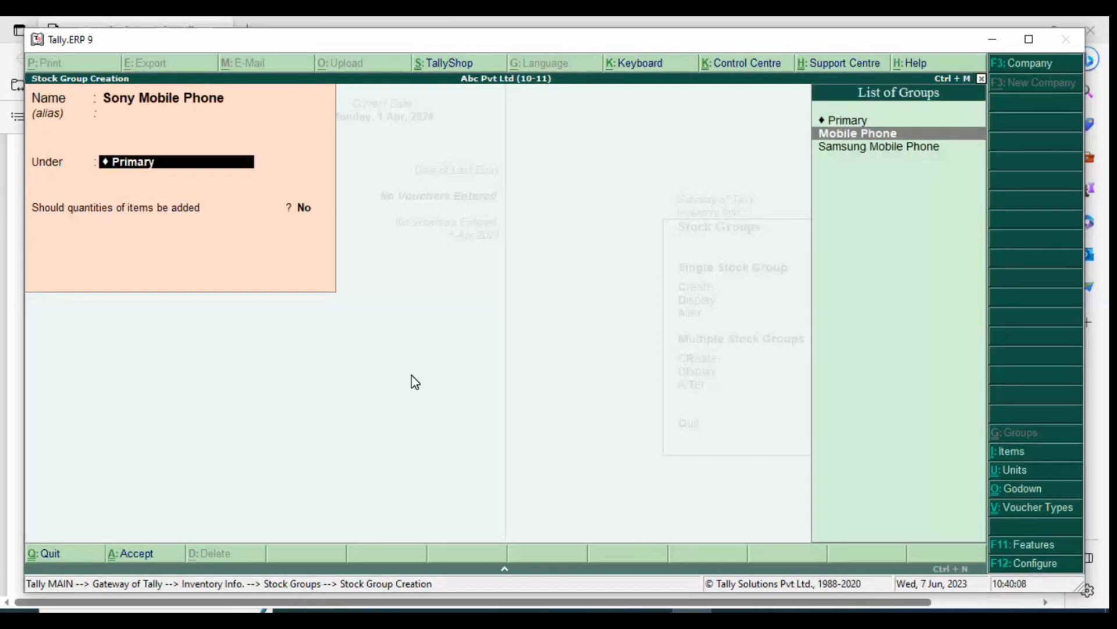
pyautogui.press('Return')
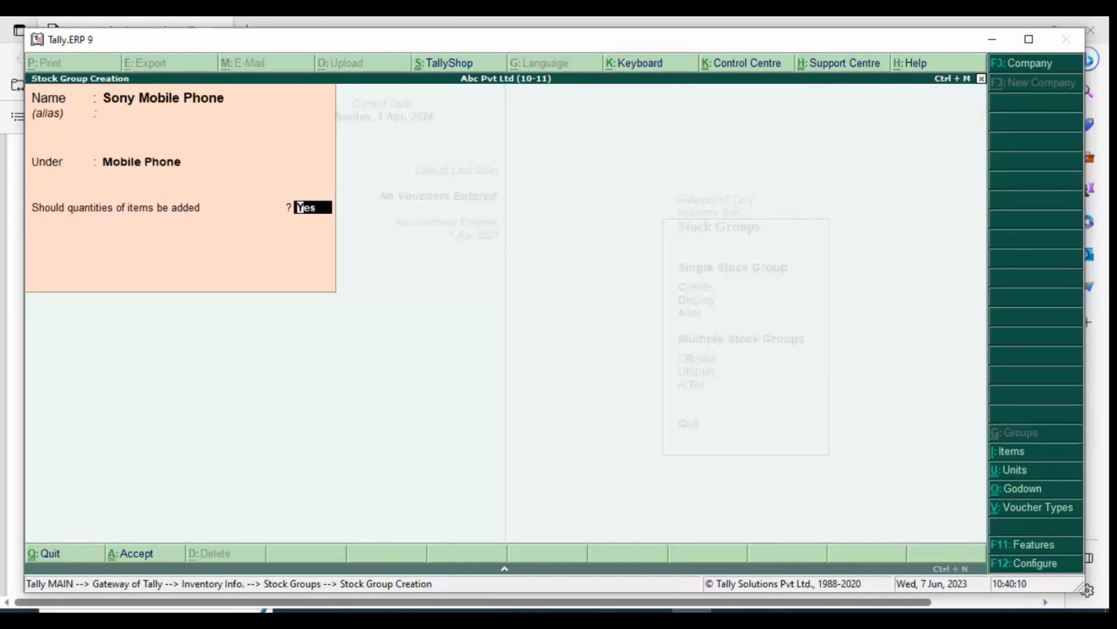
pyautogui.write('yes')
pyautogui.press('Return')
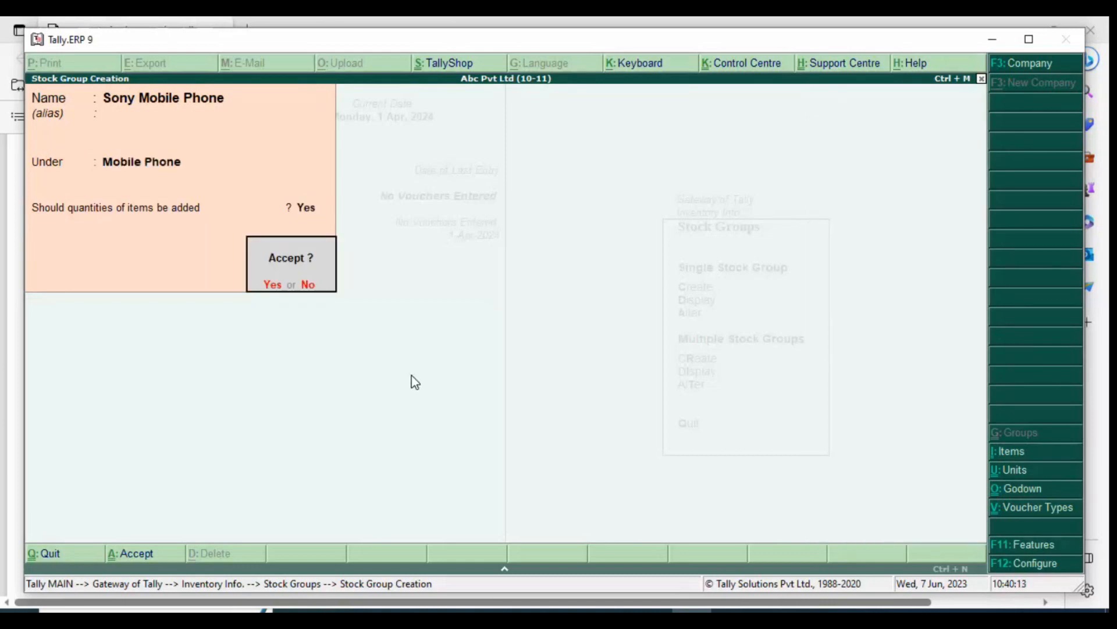
pyautogui.press('Return')
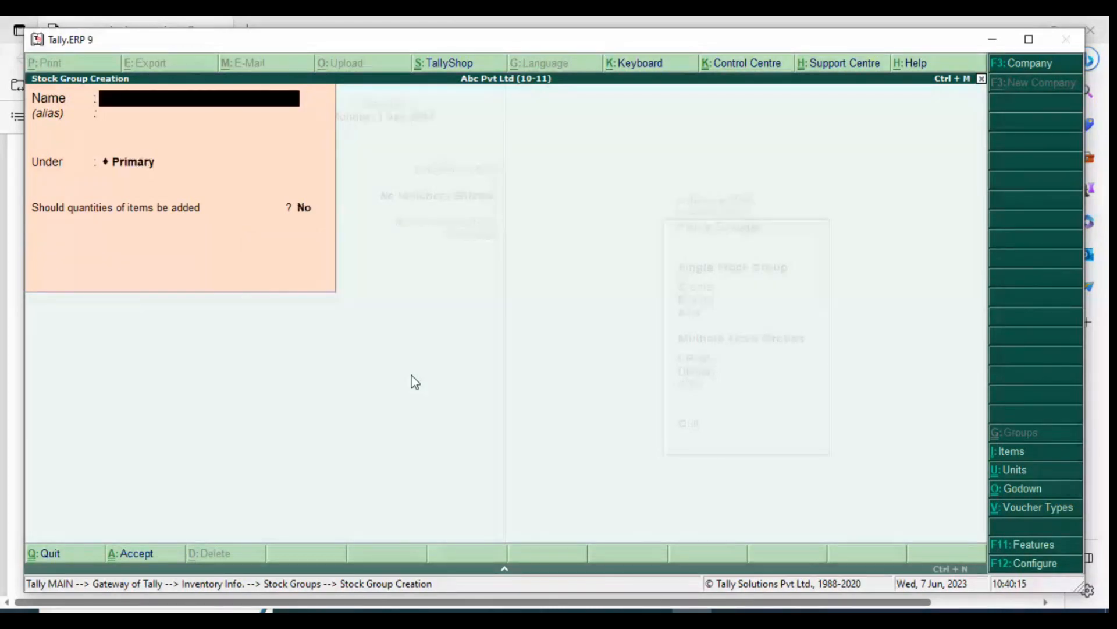
# Check the remaining brand in the PDF and, in Tally.ERP 9, create the stock group Apple I Phone under Mobile Phone with item quantities added
pyautogui.hotkey('alt', 'Tab')
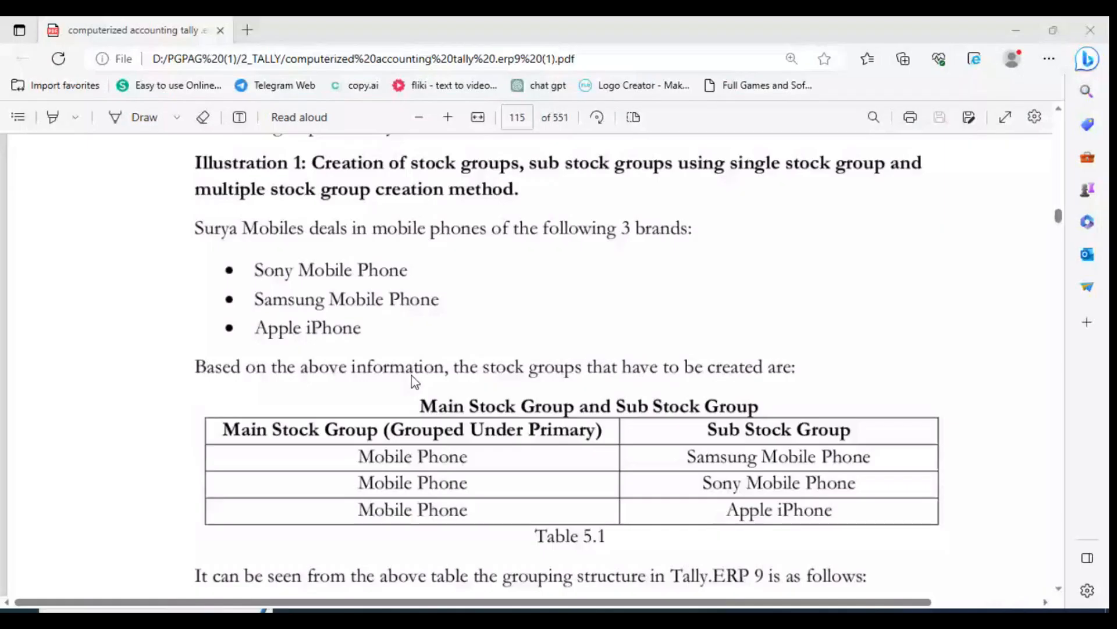
pyautogui.hotkey('alt', 'Tab')
pyautogui.write('Appl')
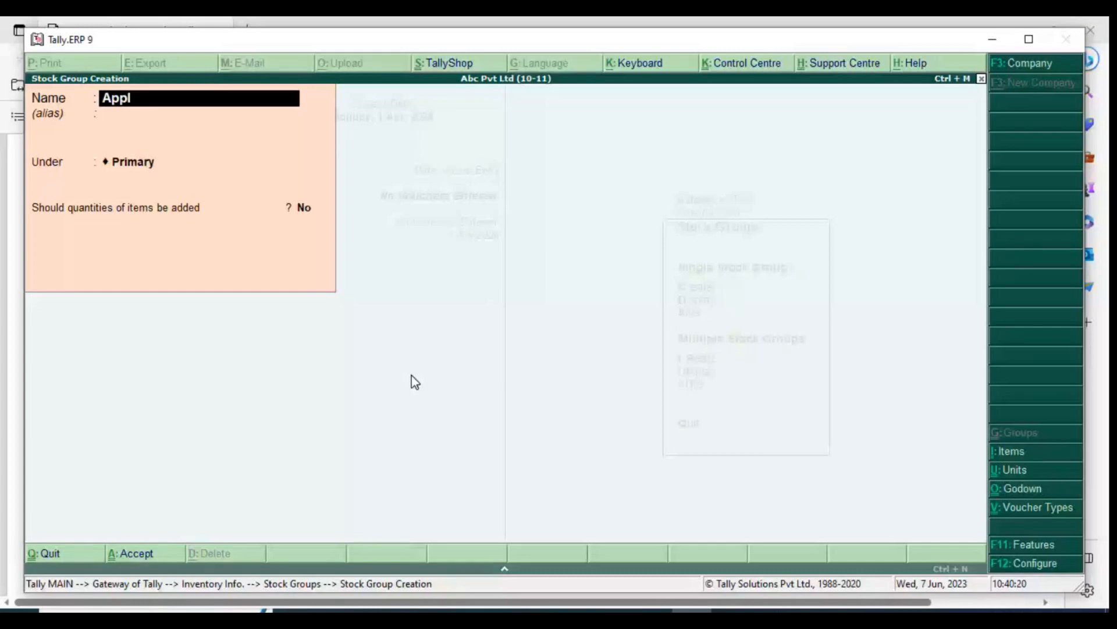
pyautogui.write('e I Phone')
pyautogui.press('Return')
pyautogui.press('Return')
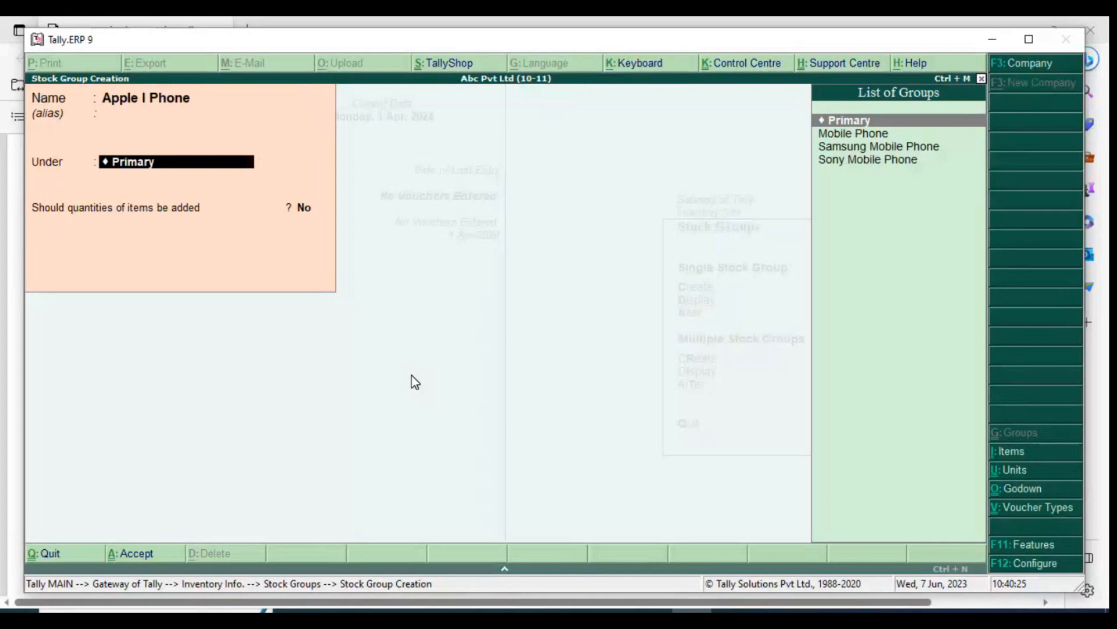
pyautogui.press('Down')
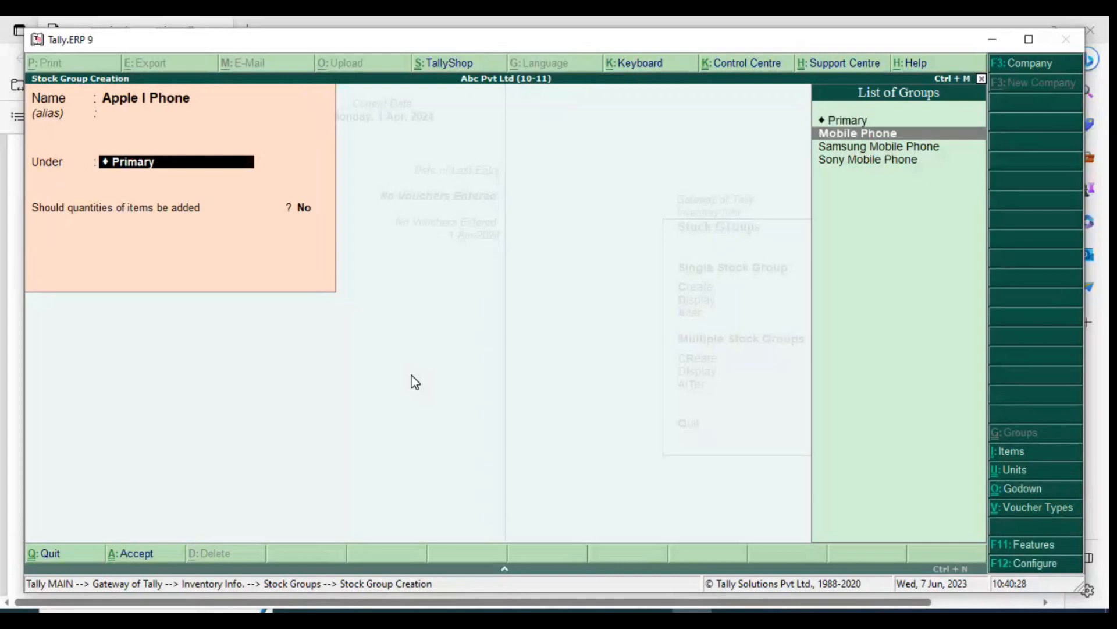
pyautogui.press('Return')
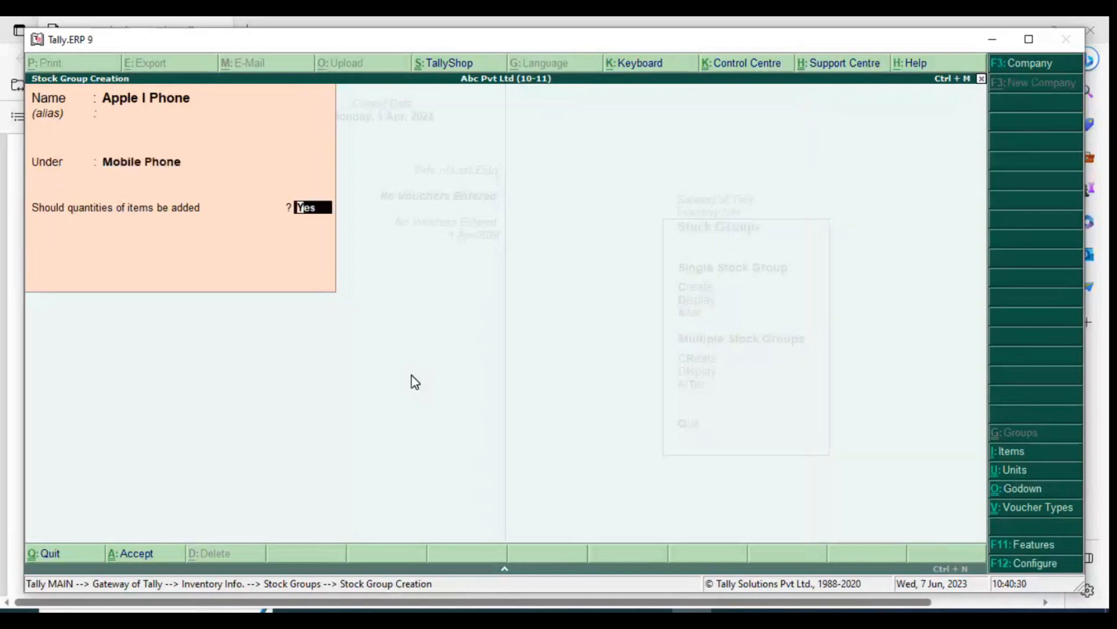
pyautogui.press('Return')
pyautogui.press('Return')
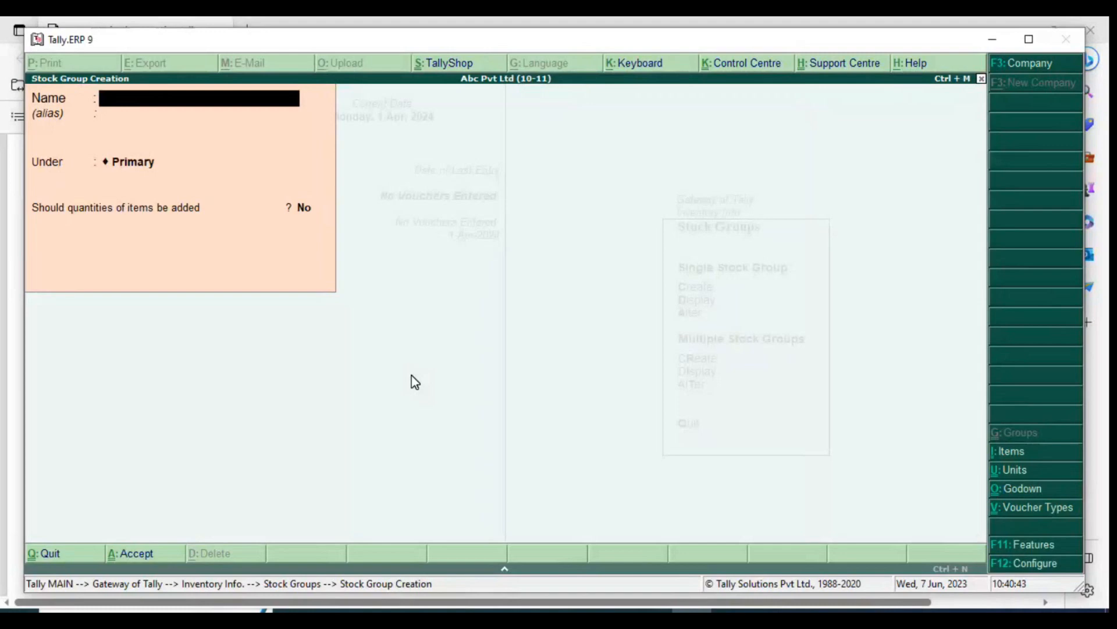
# Leave stock group creation, return to Inventory Info. and open Units of Measure
pyautogui.press('Escape')
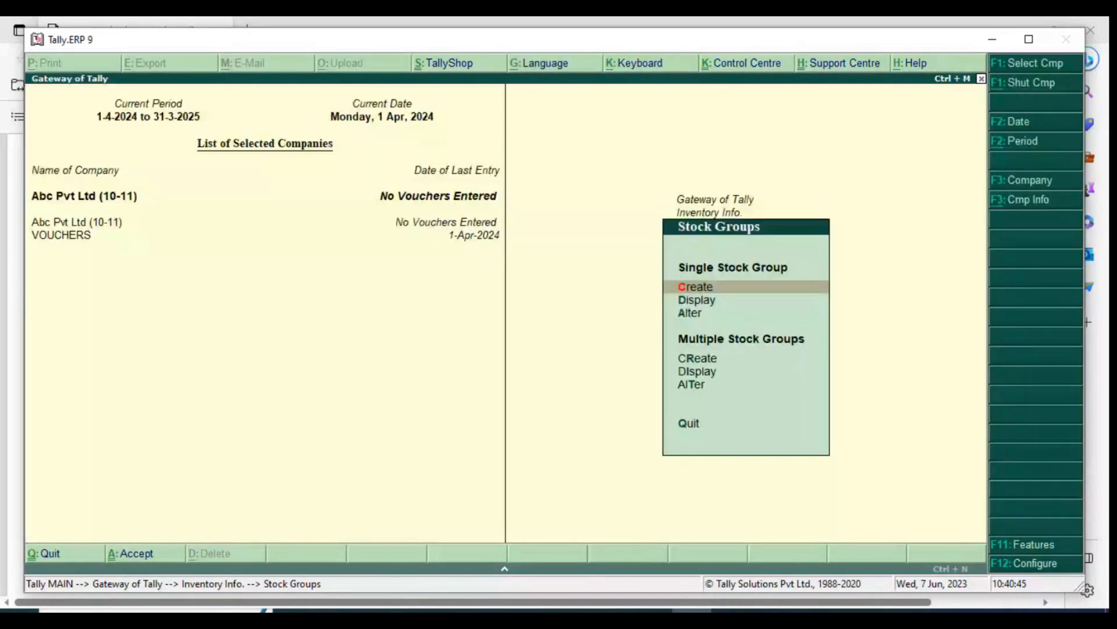
pyautogui.press('Escape')
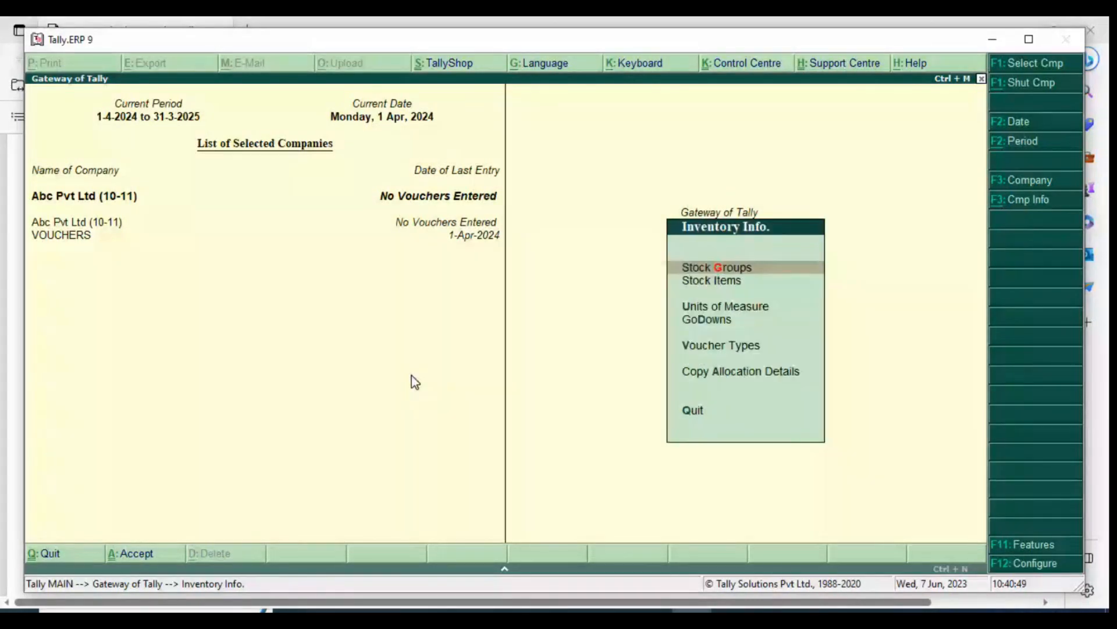
pyautogui.press('Down')
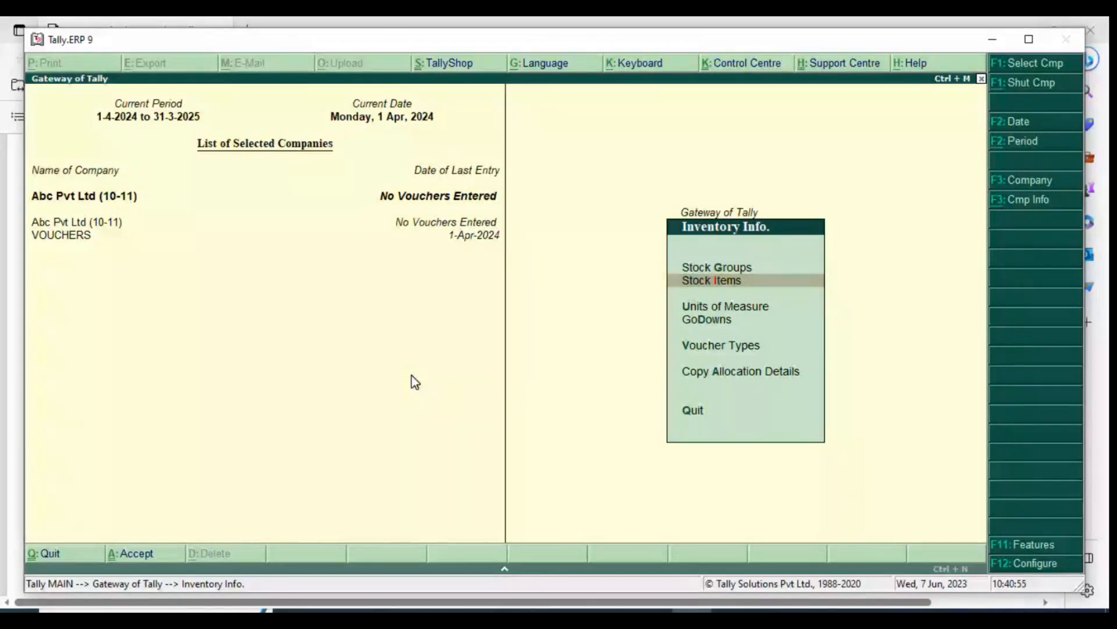
pyautogui.press('Down')
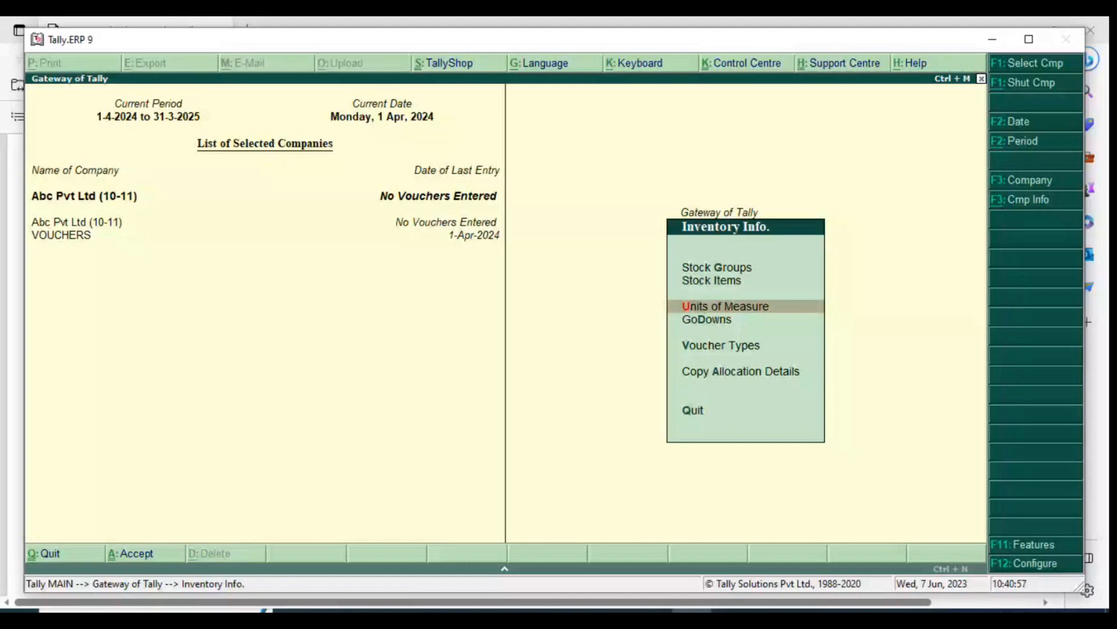
pyautogui.press('Return')
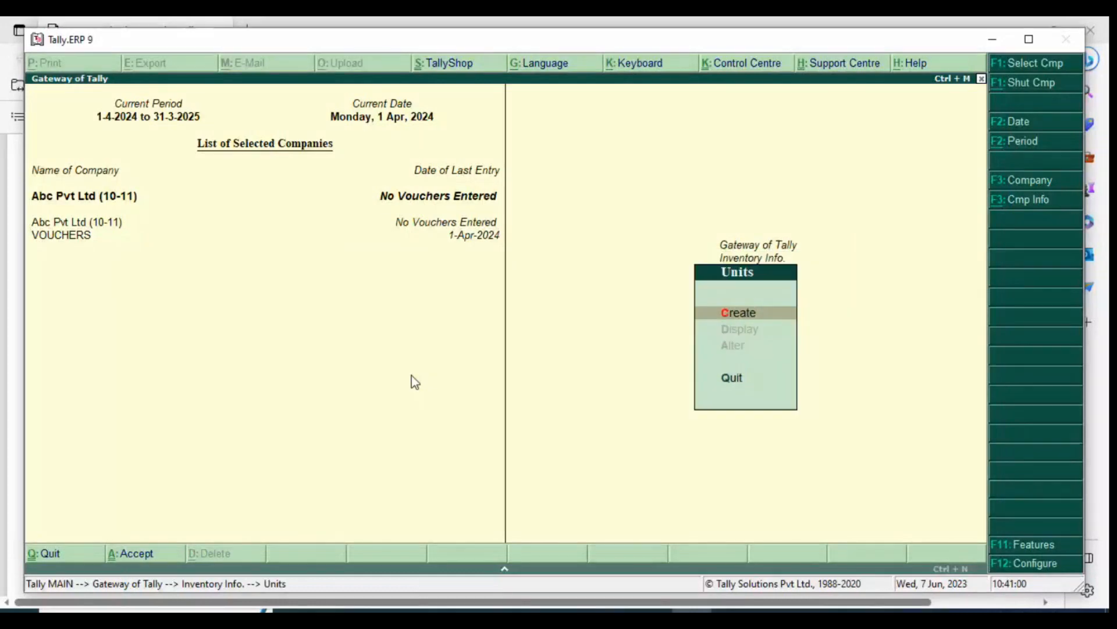
# Switch to the Tally PDF in the browser and find the units to create under 5.3.2 Creation of Unit of Measure
pyautogui.hotkey('alt', 'Tab')
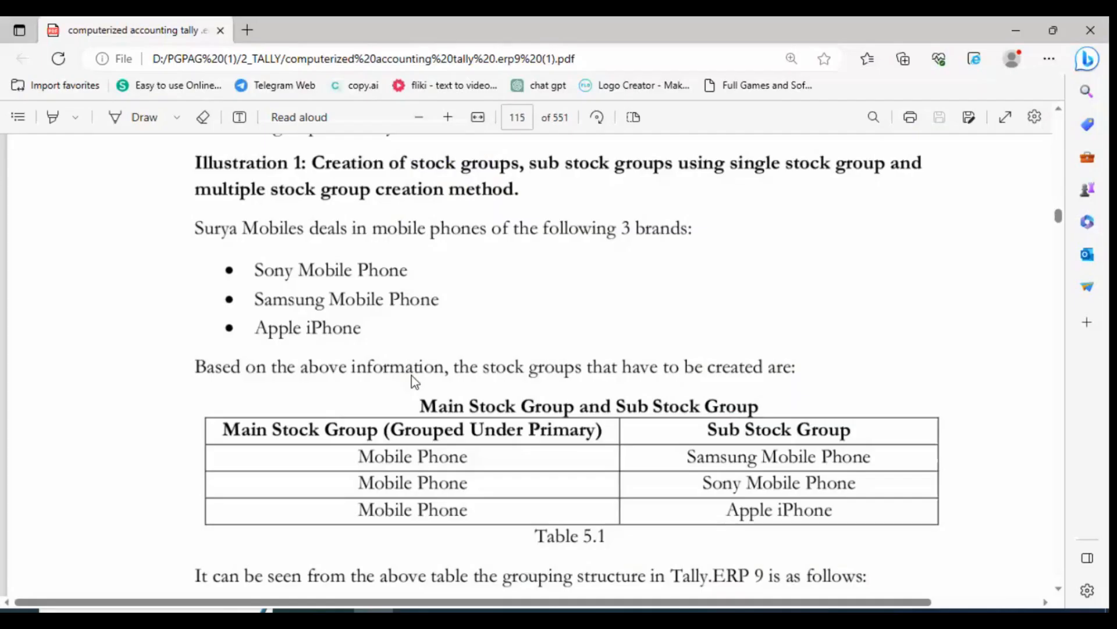
pyautogui.scroll(-15, 415, 382)
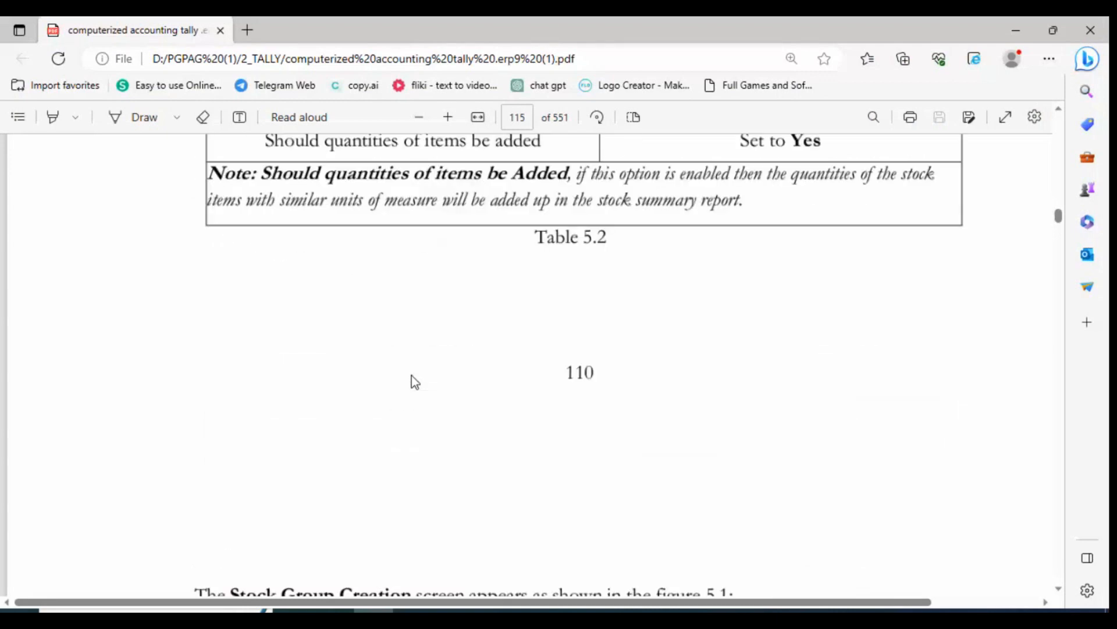
pyautogui.scroll(-10, 415, 382)
pyautogui.scroll(-20, 415, 382)
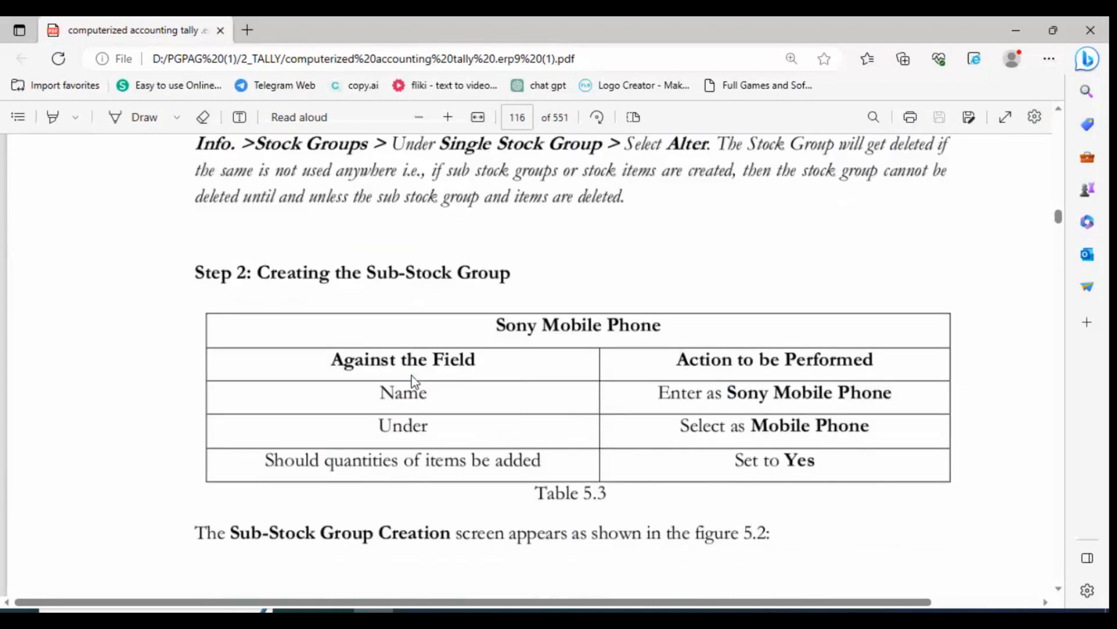
pyautogui.scroll(-1, 415, 382)
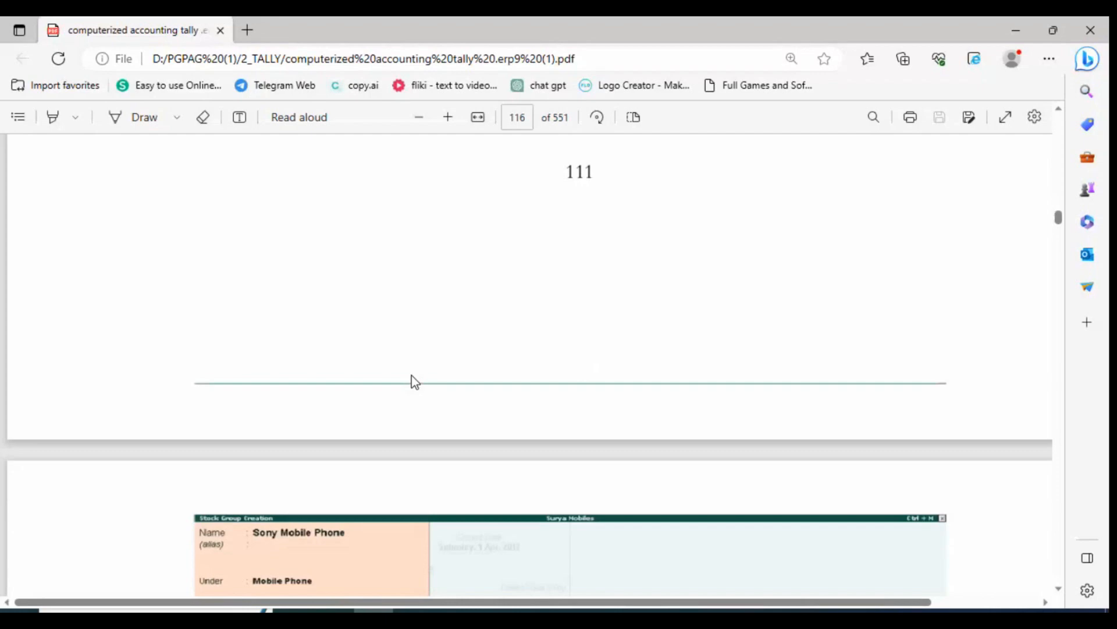
pyautogui.scroll(-12, 415, 382)
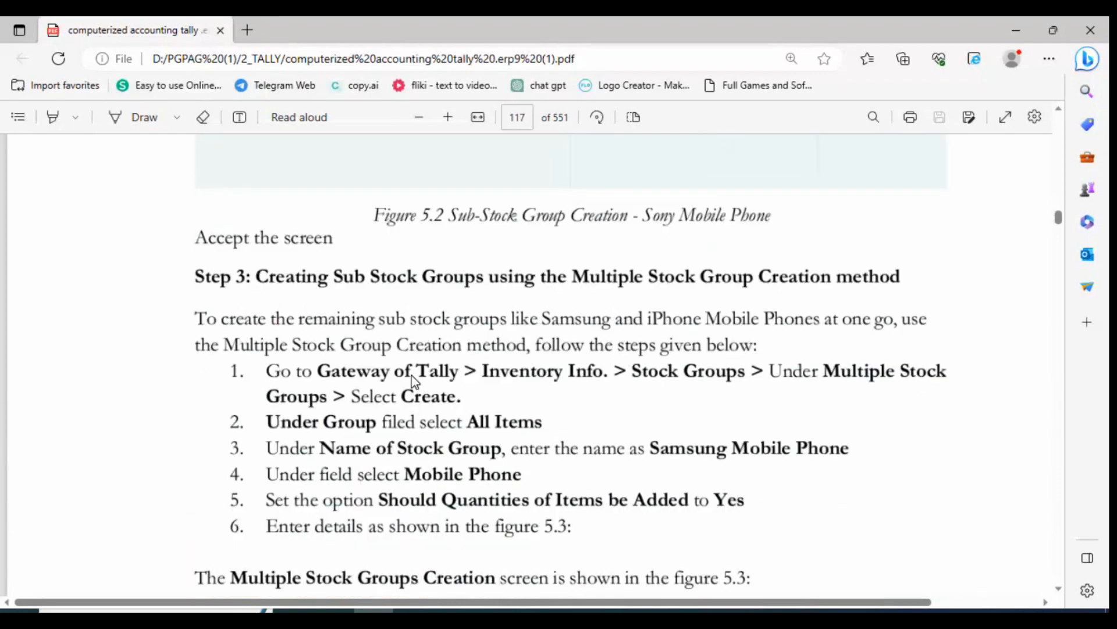
pyautogui.scroll(-15, 415, 382)
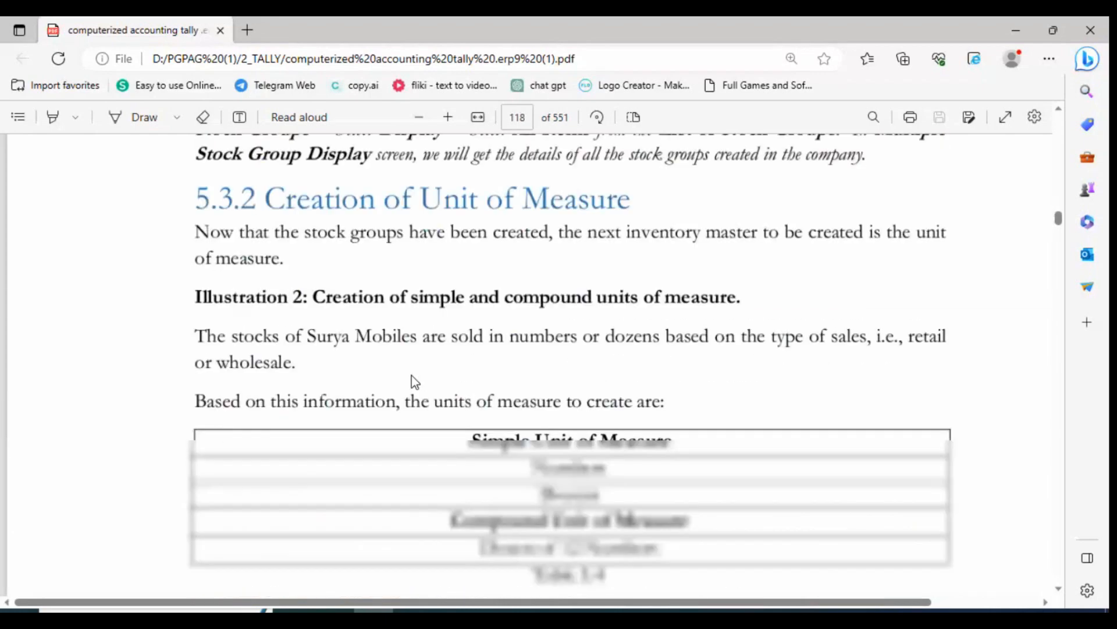
pyautogui.scroll(2, 415, 381)
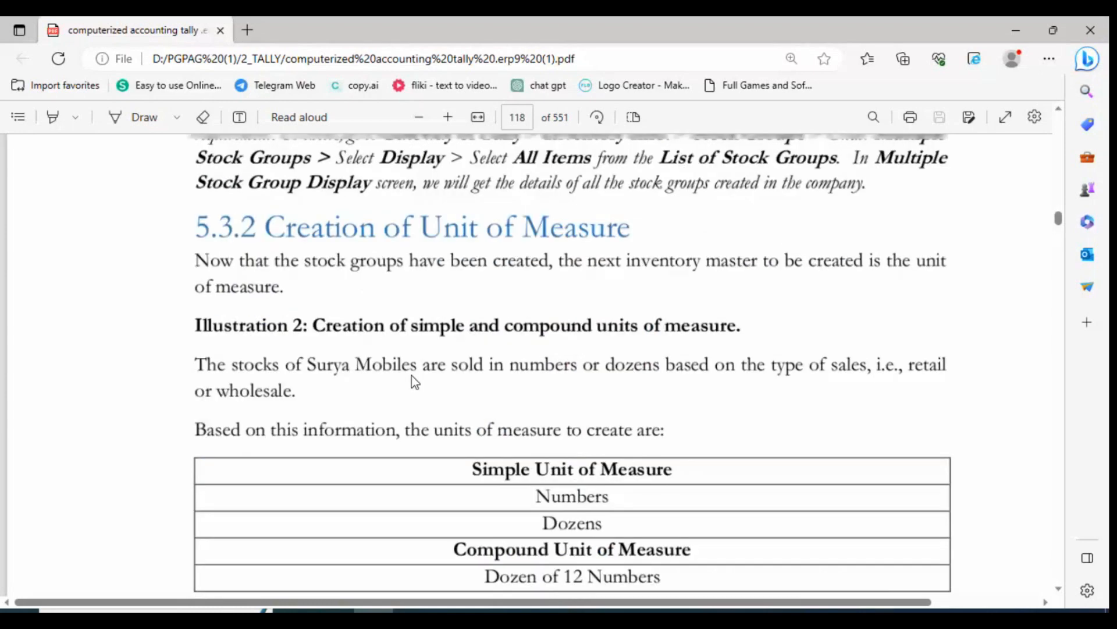
pyautogui.scroll(1, 415, 382)
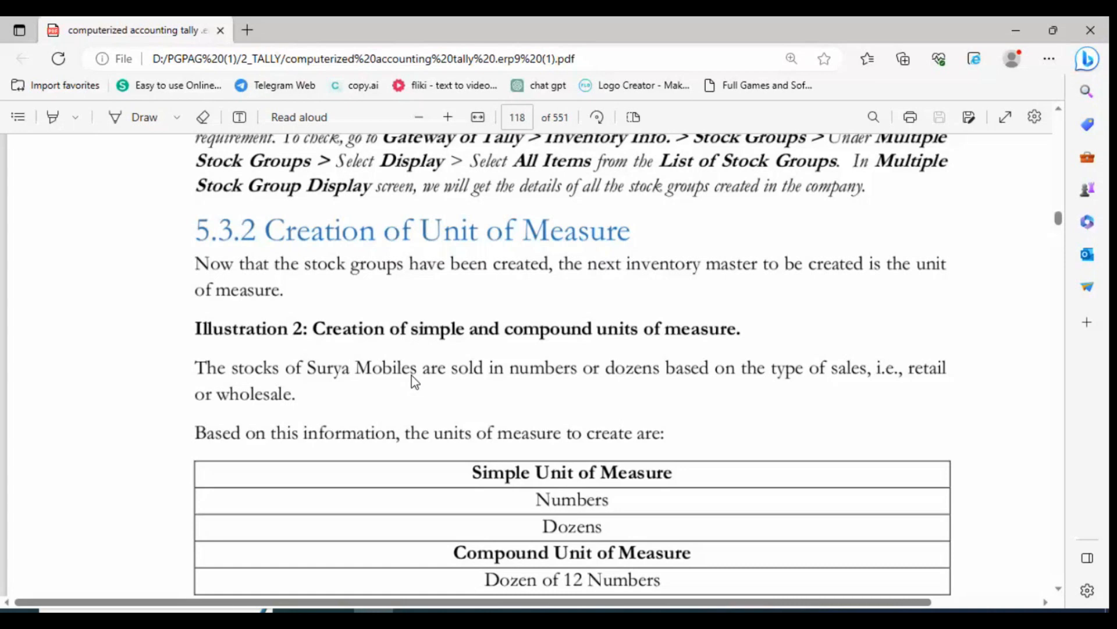
# Switch to Tally.ERP 9 and create a simple unit with symbol nos, formal name Numbers and 0 decimal places
pyautogui.hotkey('alt', 'Tab')
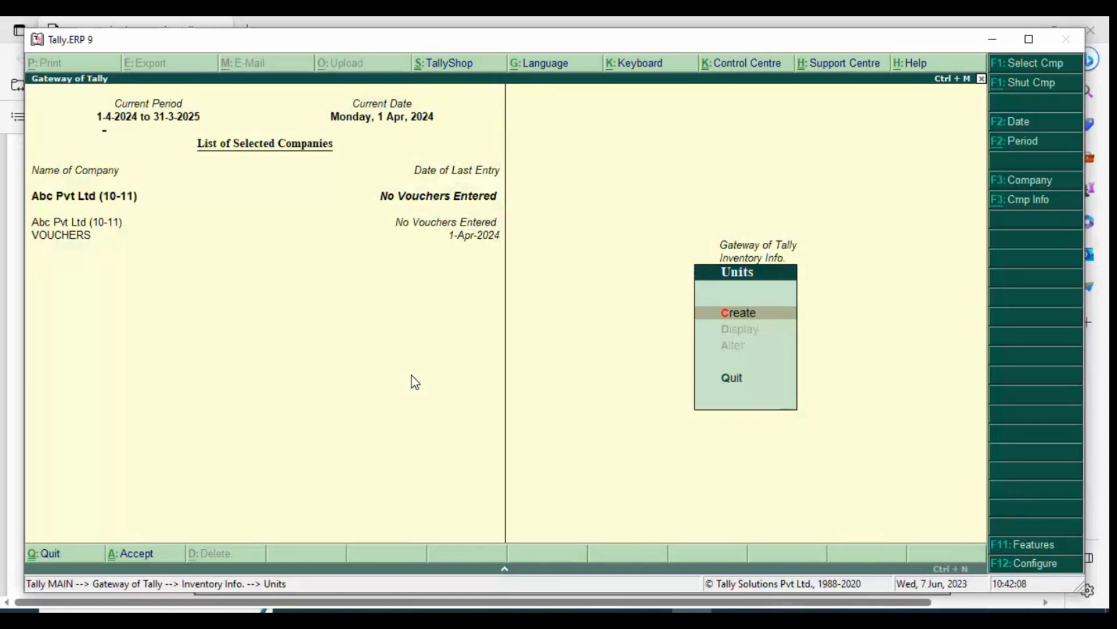
pyautogui.press('Return')
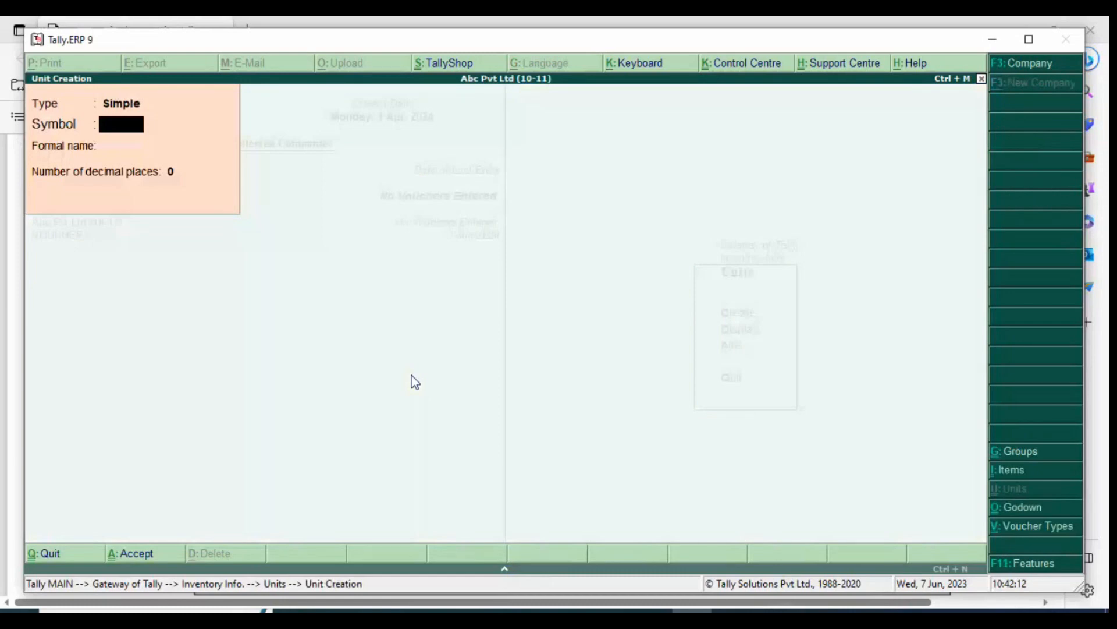
pyautogui.write('num')
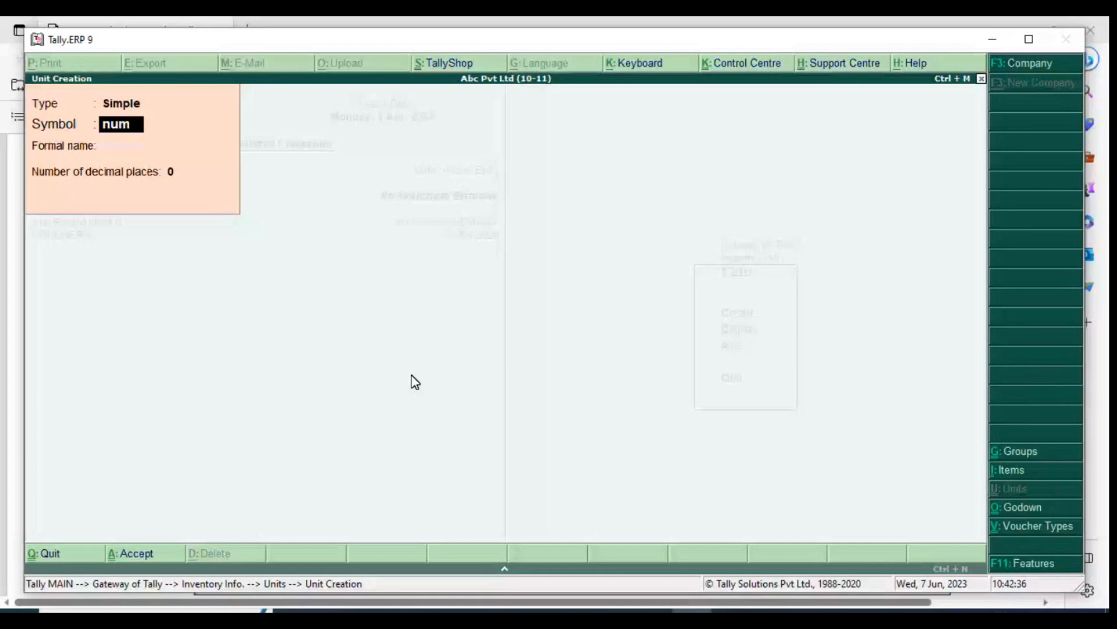
pyautogui.press('BackSpace')
pyautogui.press('BackSpace')
pyautogui.write('os')
pyautogui.press('Return')
pyautogui.write('Num')
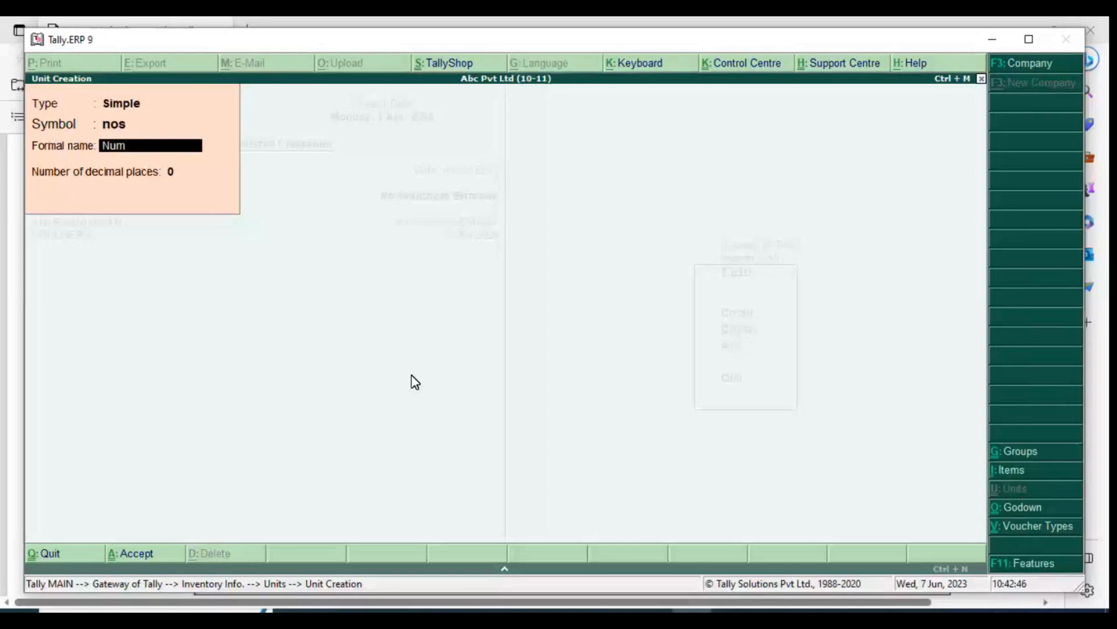
pyautogui.write('bers')
pyautogui.press('Return')
pyautogui.press('Return')
pyautogui.press('Return')
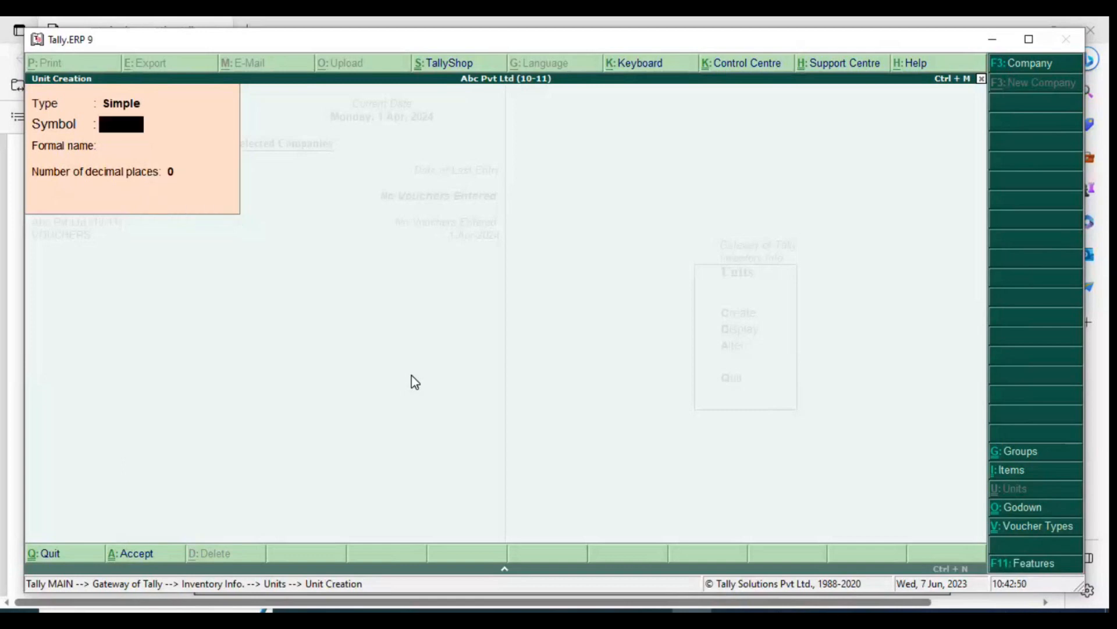
# Create a simple unit with symbol doz, formal name Dozens and 0 decimal places
pyautogui.write('d')
pyautogui.write('oz')
pyautogui.press('Return')
pyautogui.write('D')
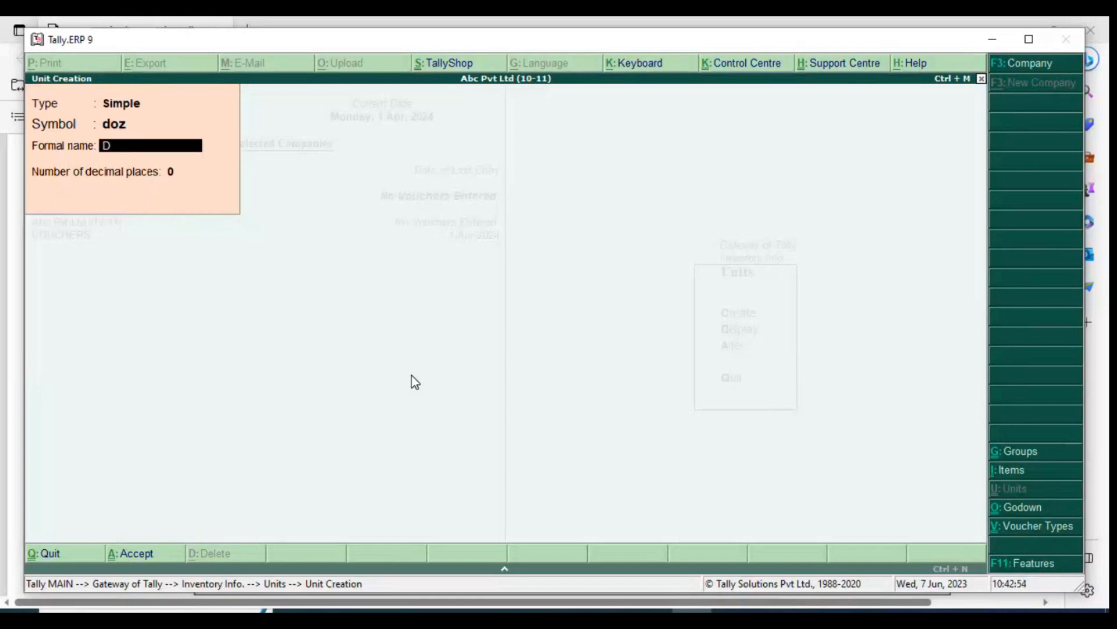
pyautogui.write('ozens')
pyautogui.press('Return')
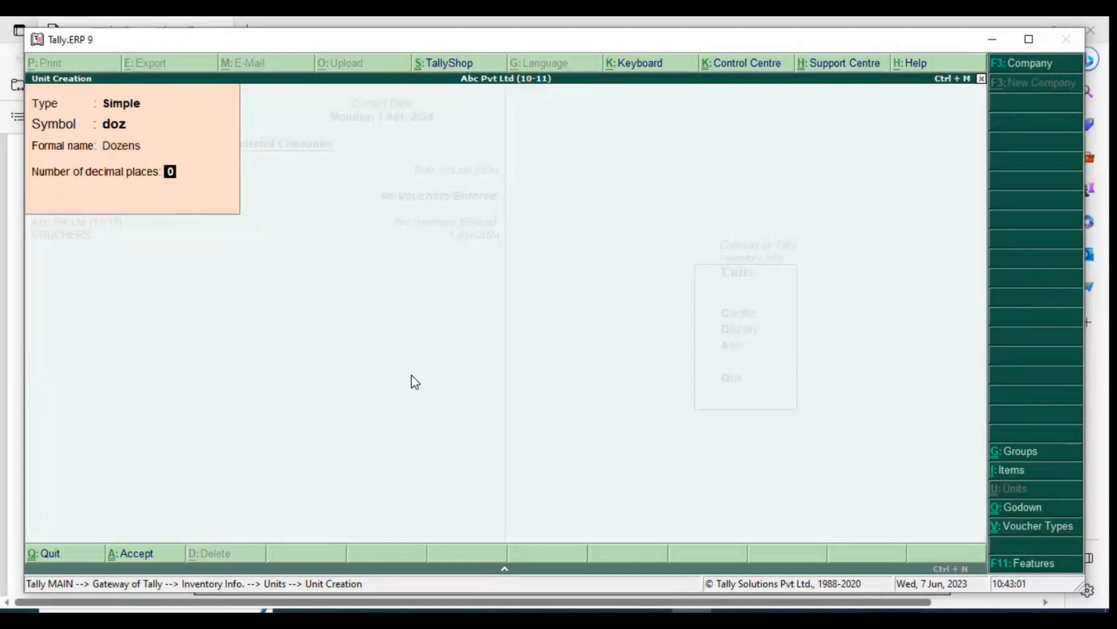
pyautogui.press('Return')
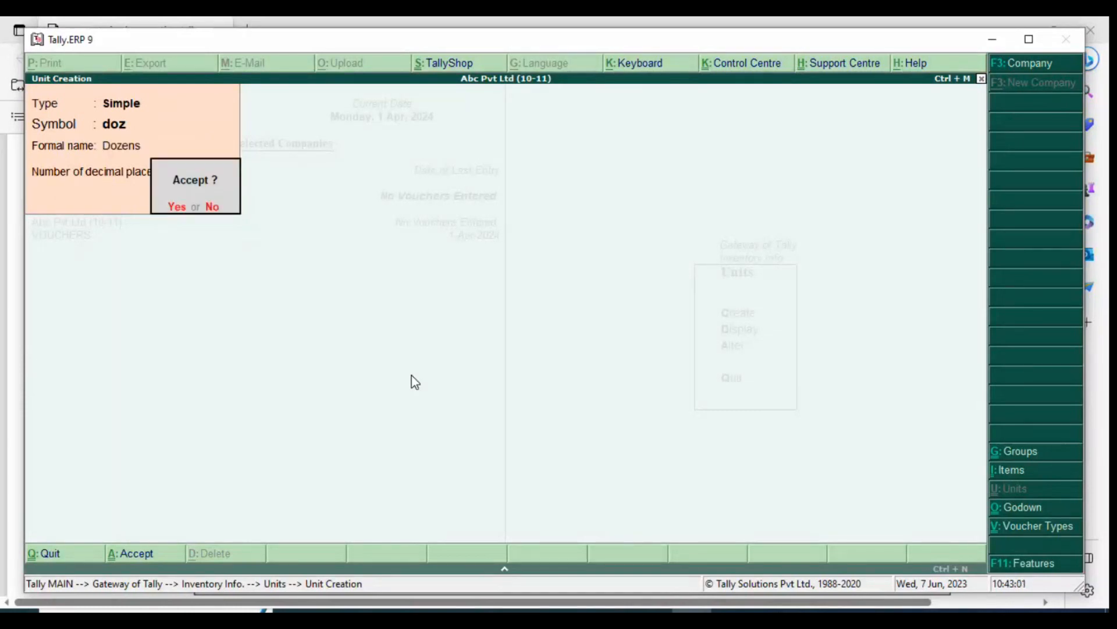
pyautogui.press('Return')
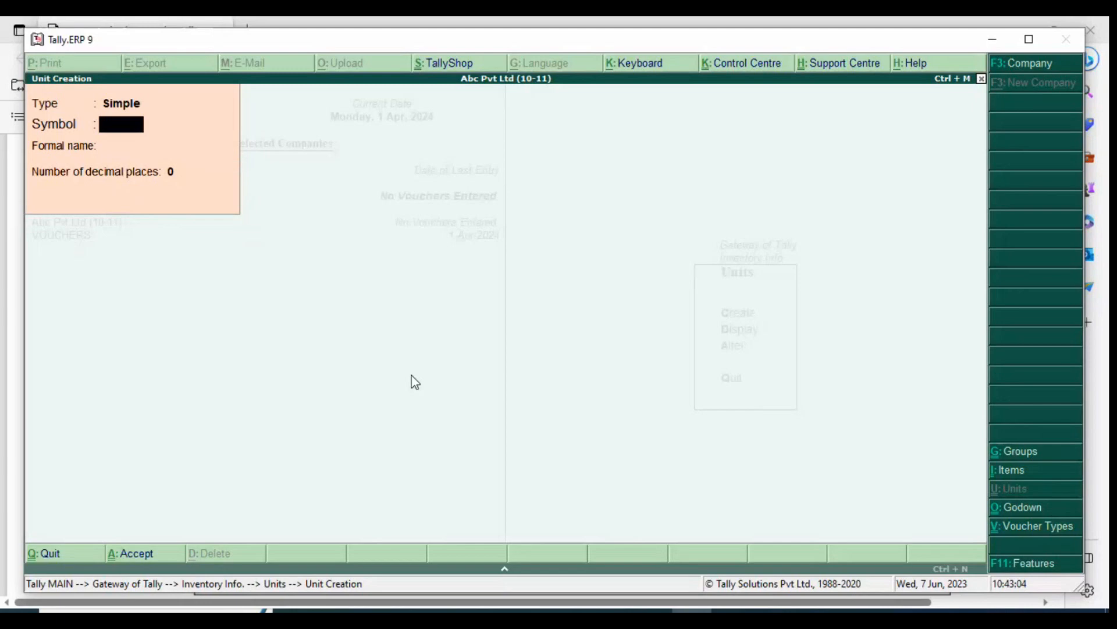
# Create the compound unit doz of 12 NOS, check the list of units and return to Inventory Info
pyautogui.press('BackSpace')
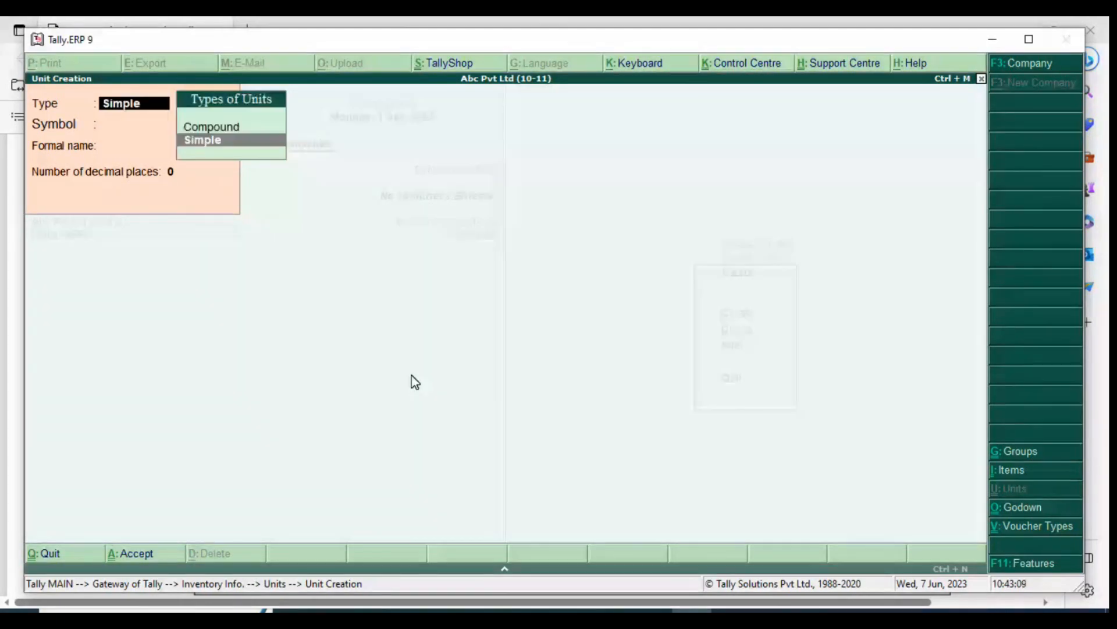
pyautogui.press('Up')
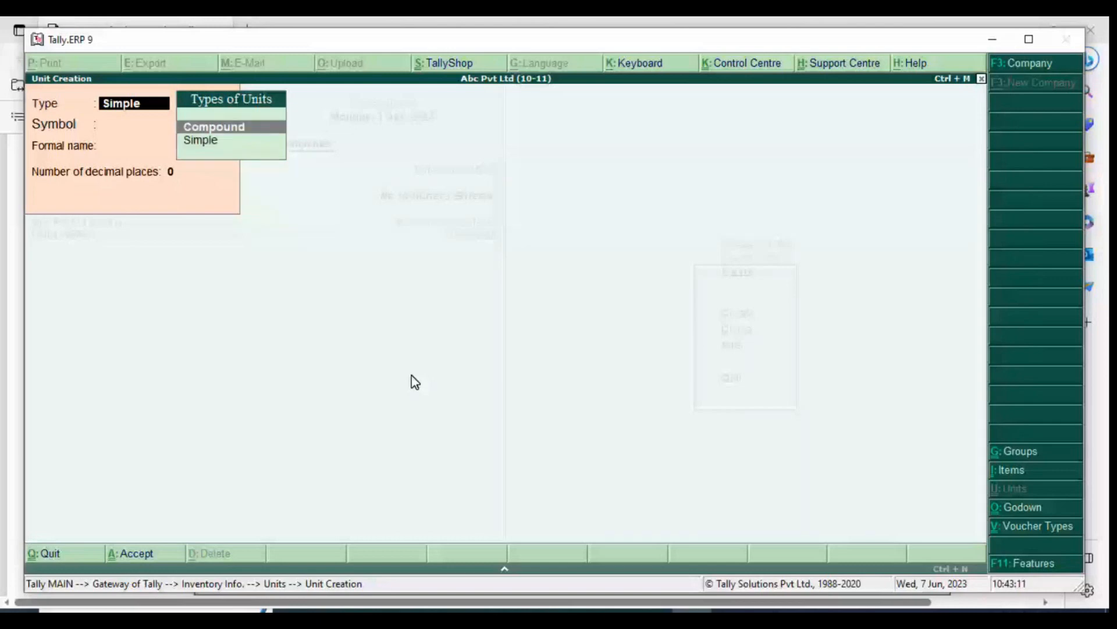
pyautogui.press('Return')
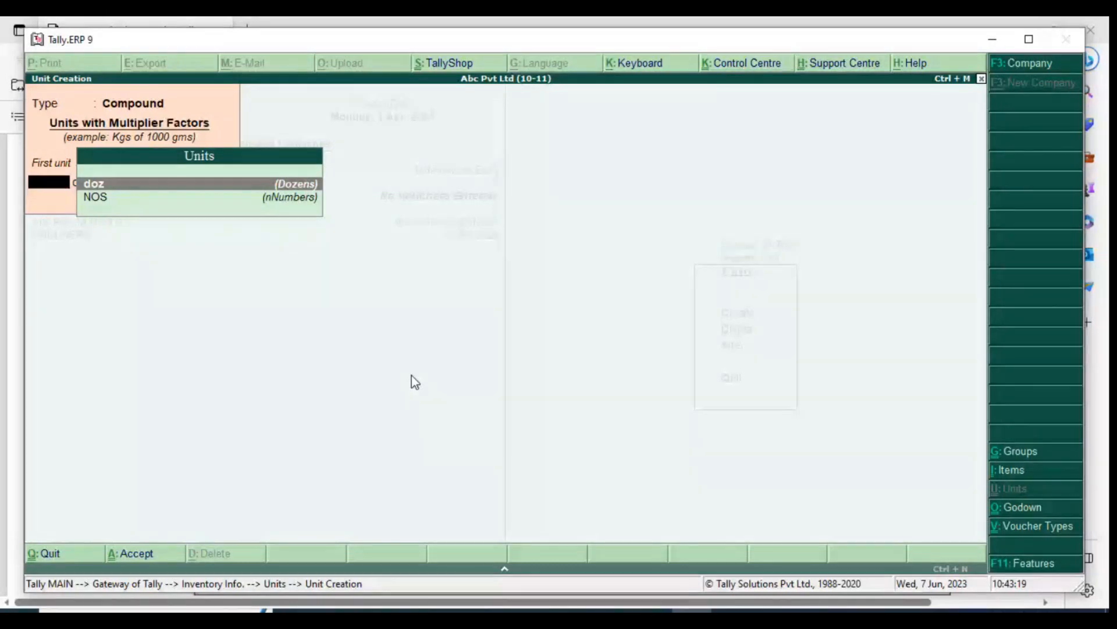
pyautogui.write('1')
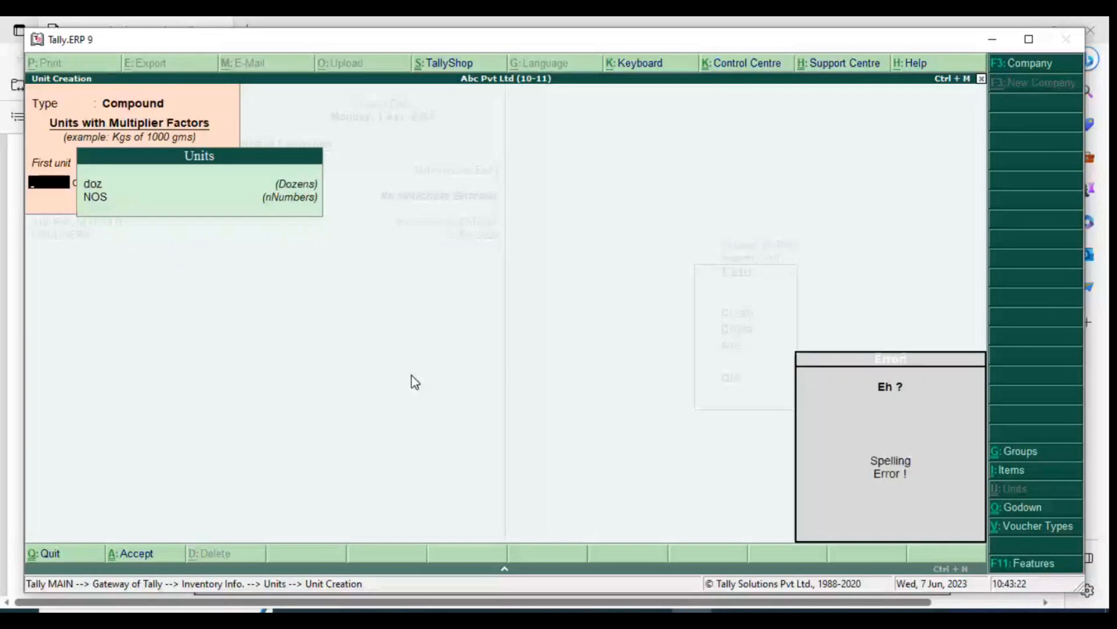
pyautogui.press('Escape')
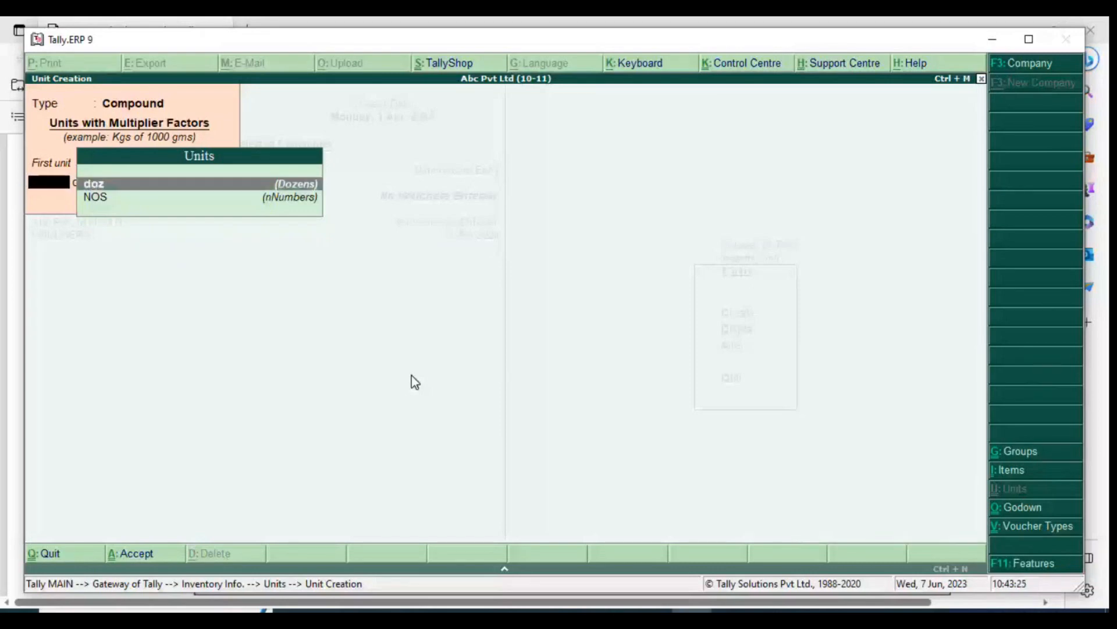
pyautogui.press('Return')
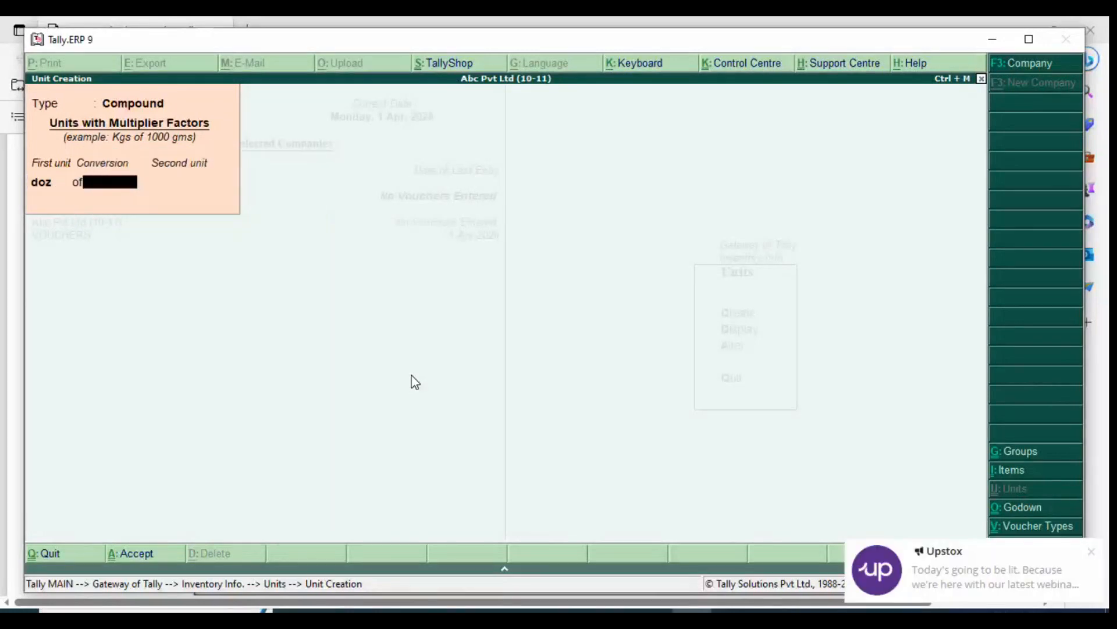
pyautogui.write('12')
pyautogui.press('Return')
pyautogui.press('Return')
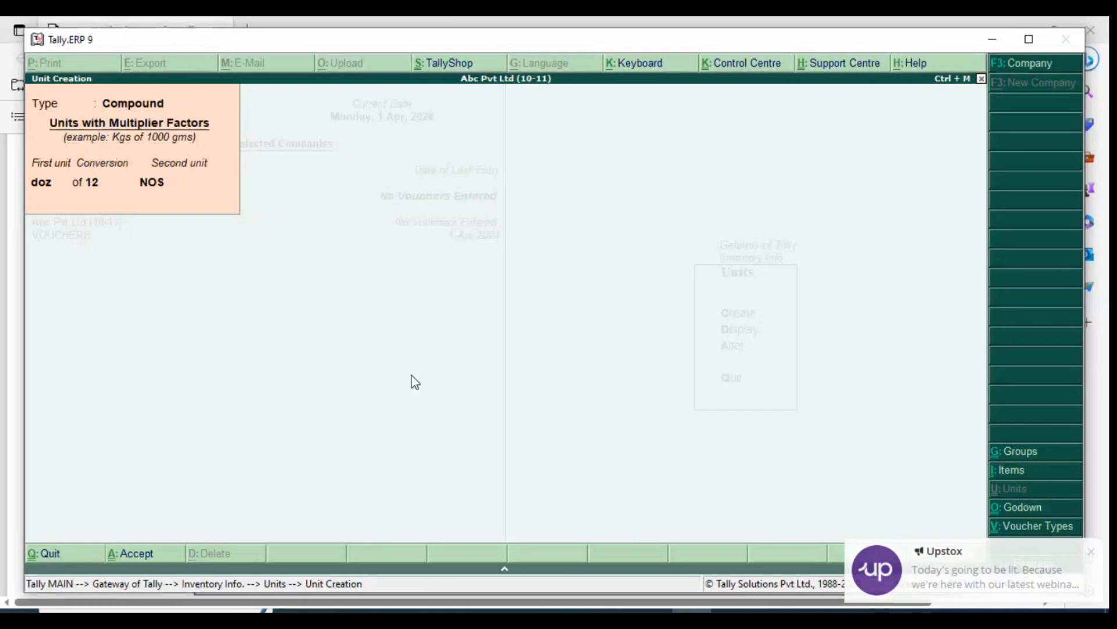
pyautogui.press('Return')
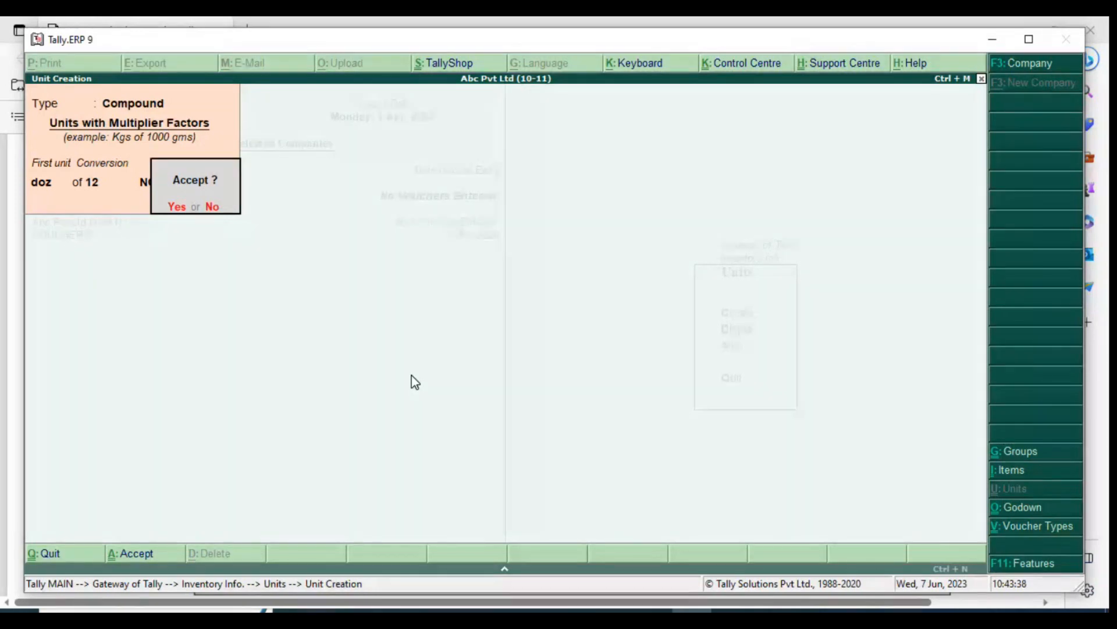
pyautogui.press('n')
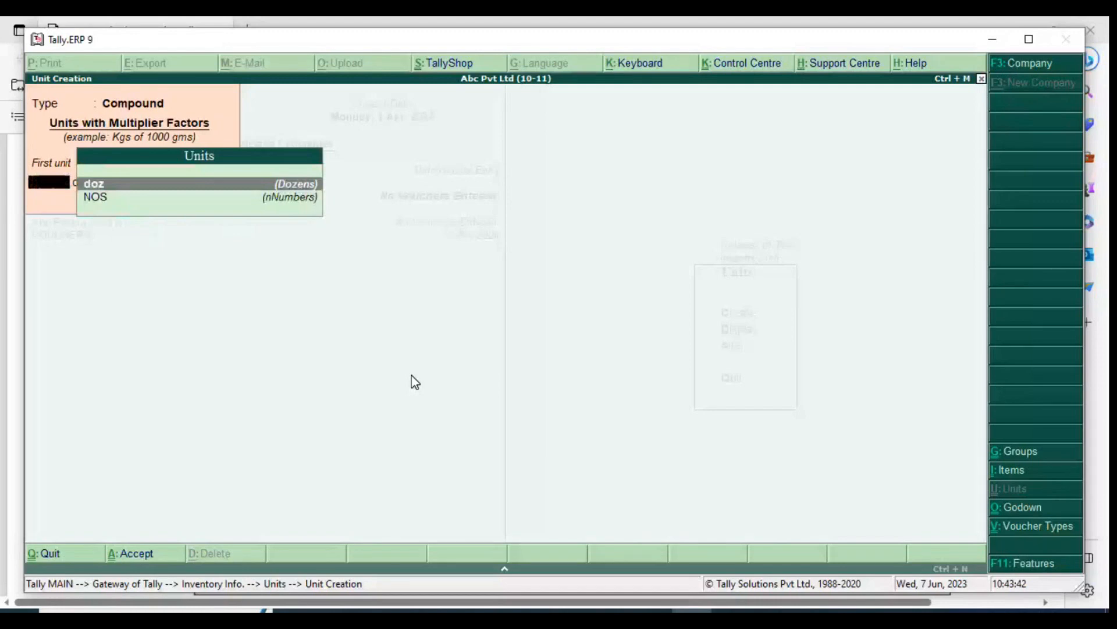
pyautogui.press('Escape')
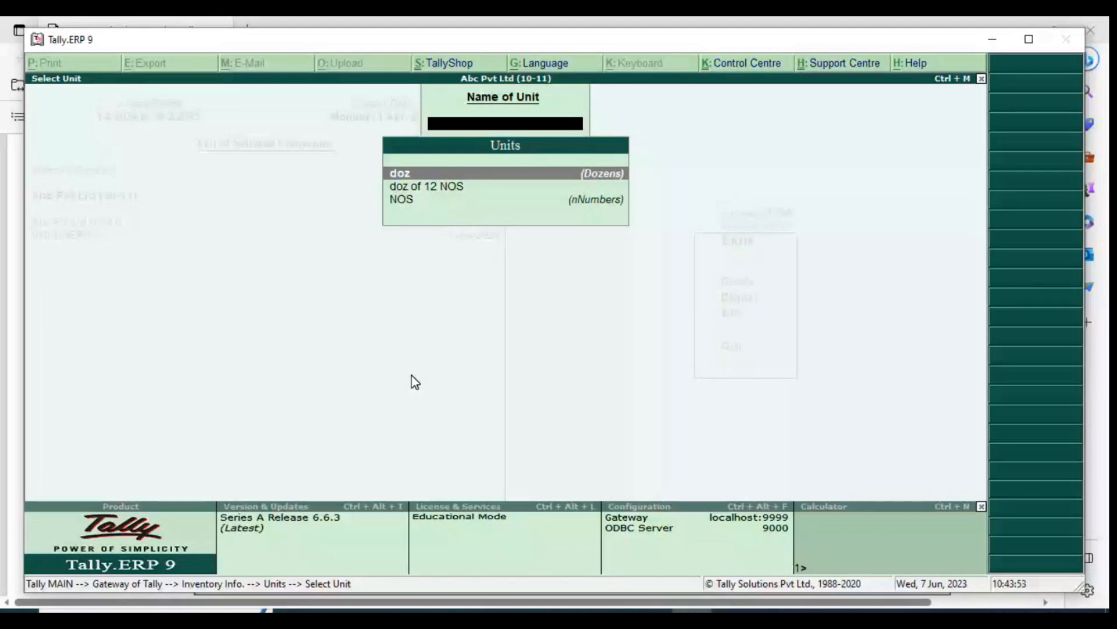
pyautogui.press('Escape')
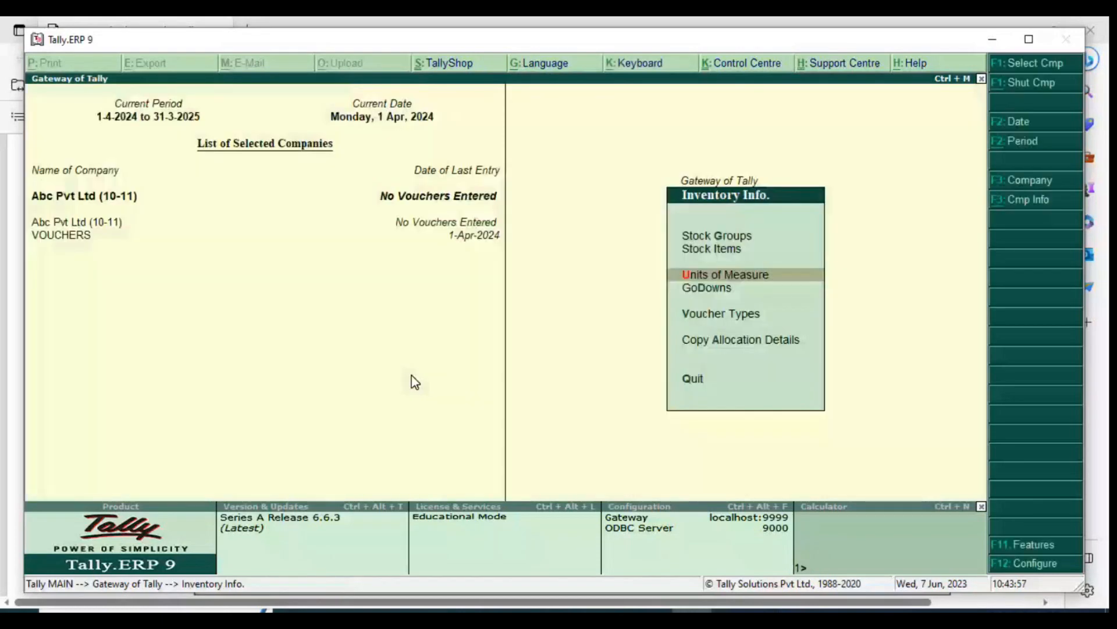
# Switch to the Tally PDF in the browser and find the stock items to create under 5.3.3 Creation of Stock Item
pyautogui.hotkey('alt', 'Tab')
pyautogui.scroll(-15, 402, 241)
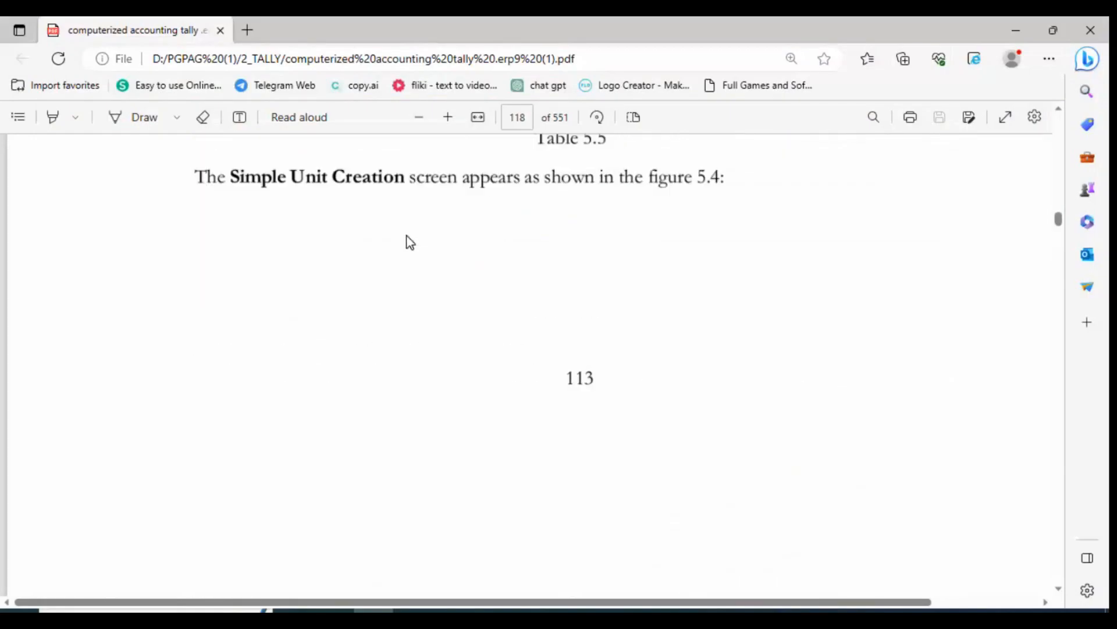
pyautogui.scroll(-10, 417, 239)
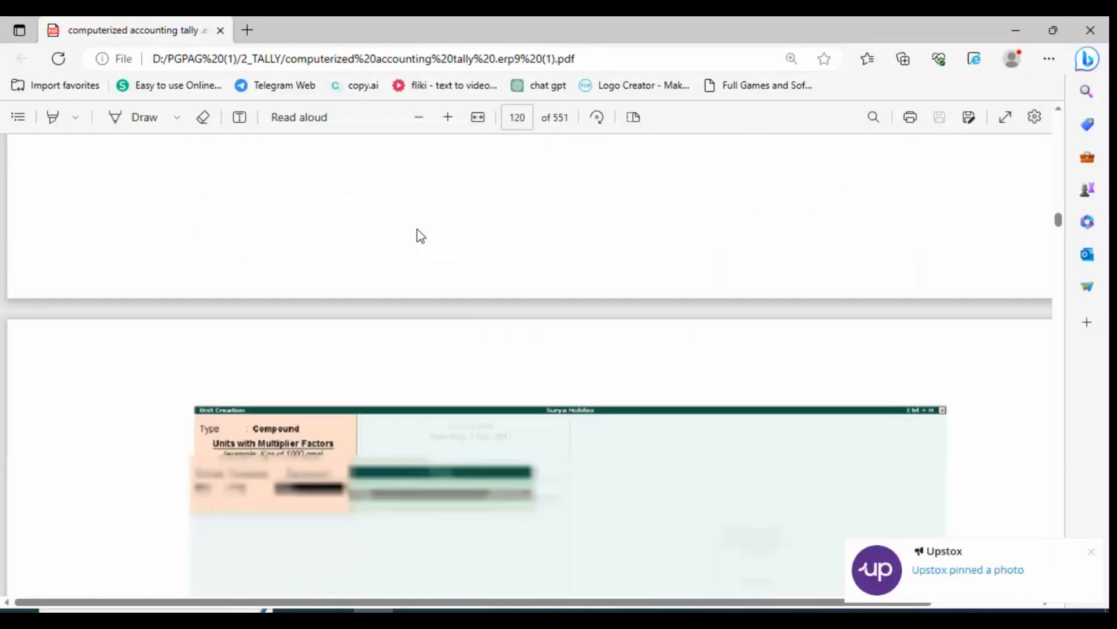
pyautogui.scroll(-10, 421, 236)
pyautogui.scroll(3, 419, 235)
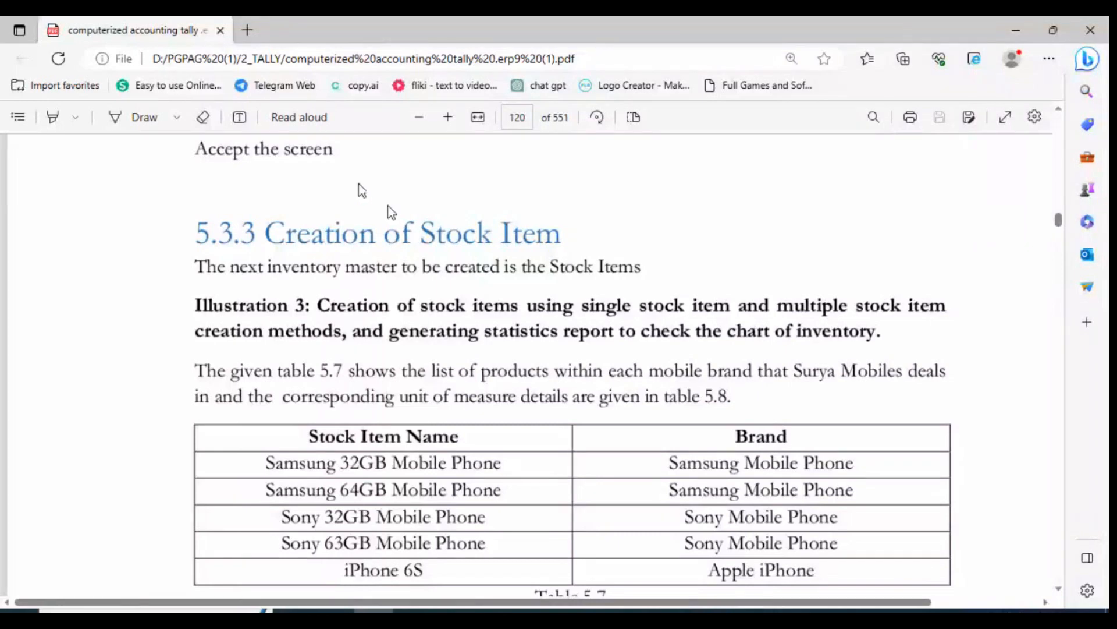
# In Tally.ERP 9, start a new single stock item named Samsung 32 Gb Mobile Phone, without an alias
pyautogui.hotkey('alt', 'Tab')
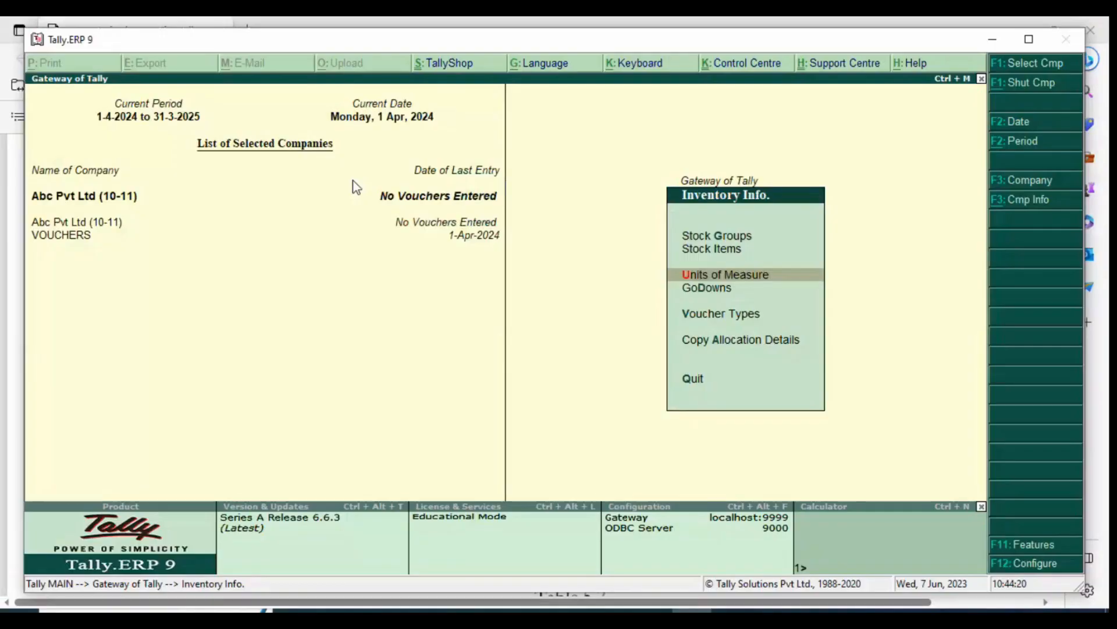
pyautogui.press('Up')
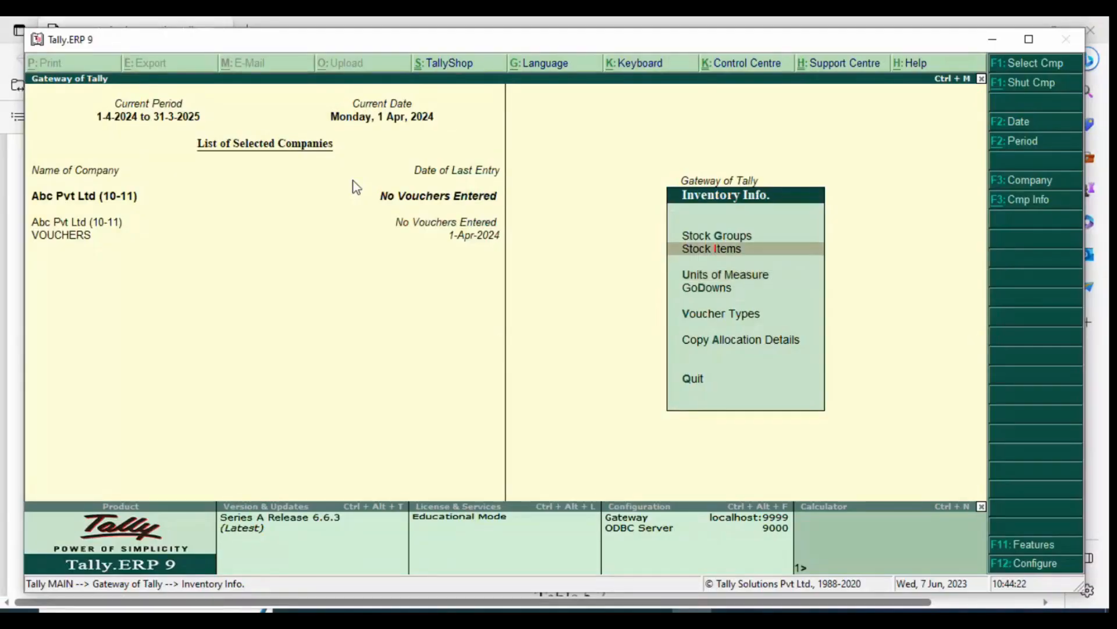
pyautogui.press('Return')
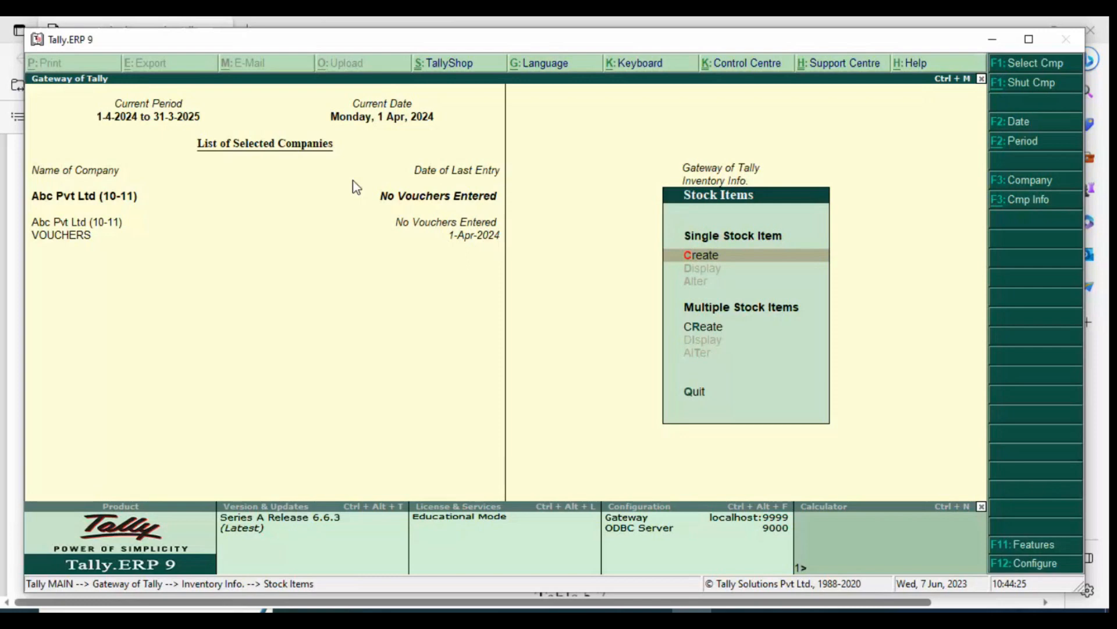
pyautogui.press('Return')
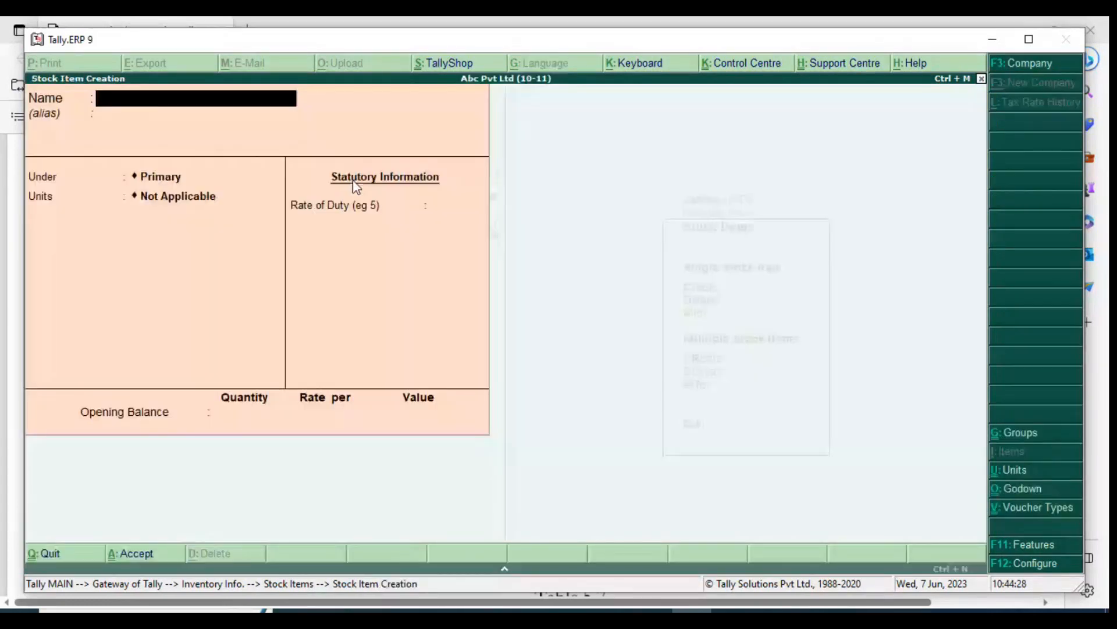
pyautogui.write('Samsung 32')
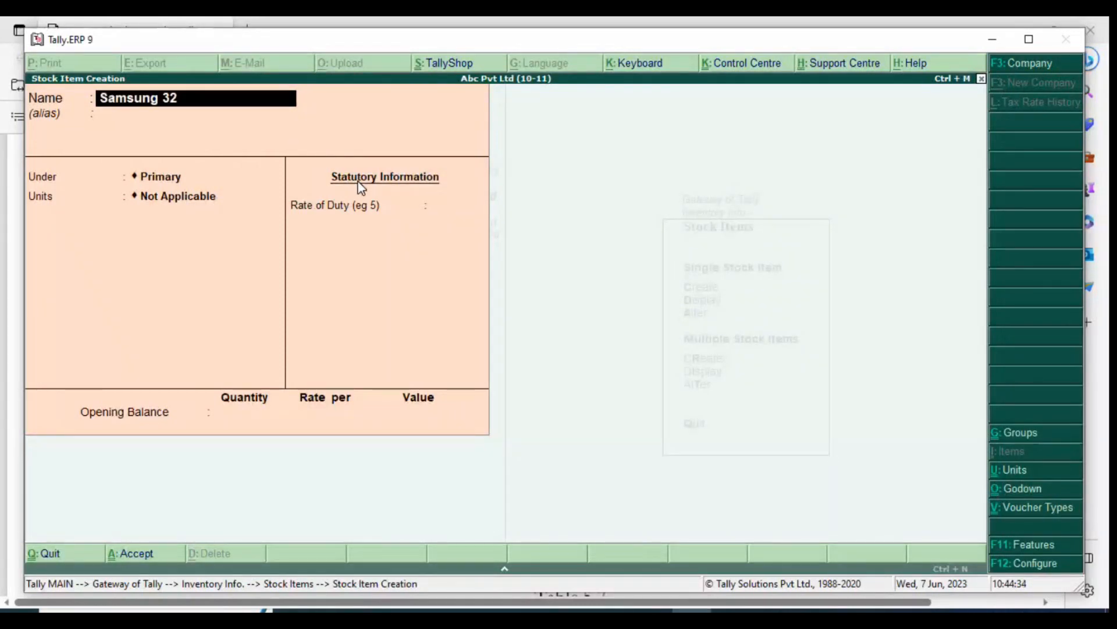
pyautogui.write(' Gb mobile Phone')
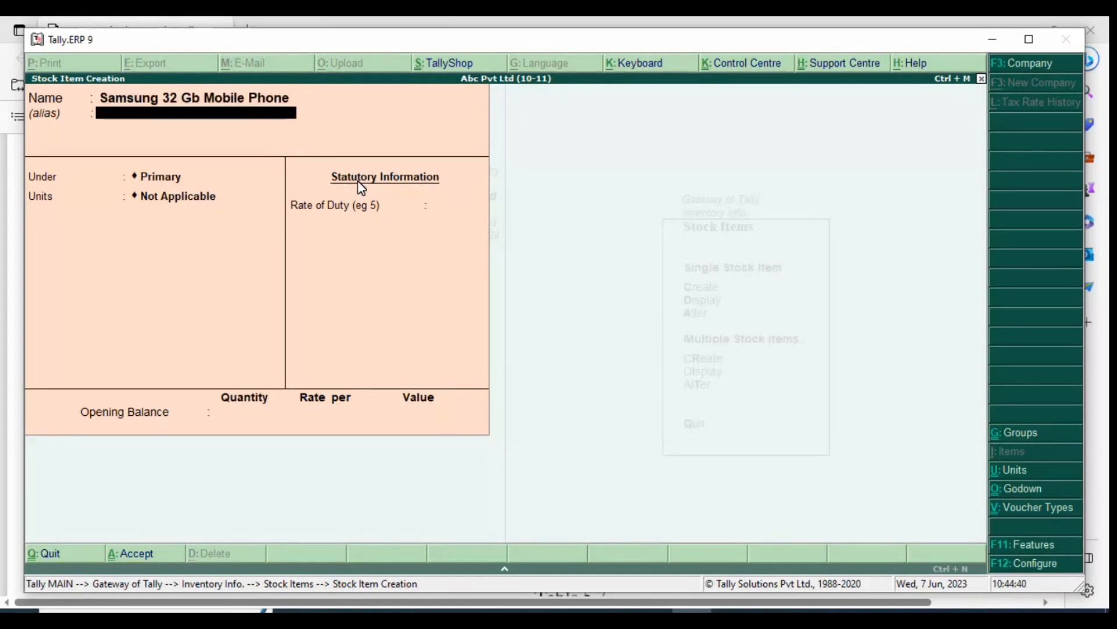
pyautogui.press('Return')
pyautogui.press('Return')
# Place the stock item under the Samsung Mobile Phone group and set its units to NOS
pyautogui.press('Down')
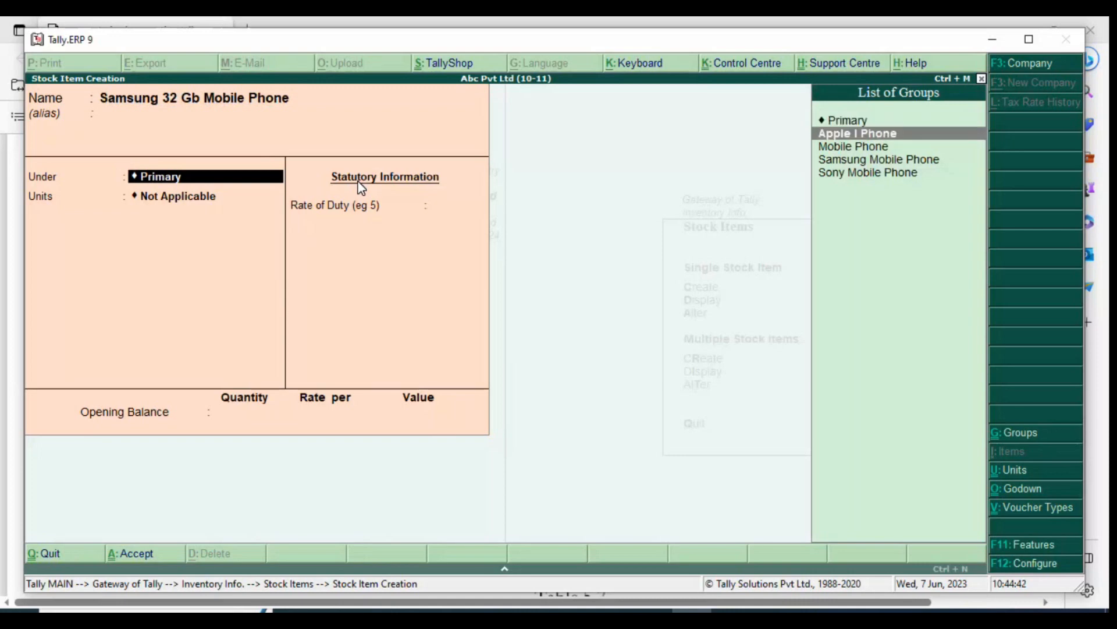
pyautogui.press('Down')
pyautogui.press('Down')
pyautogui.press('Return')
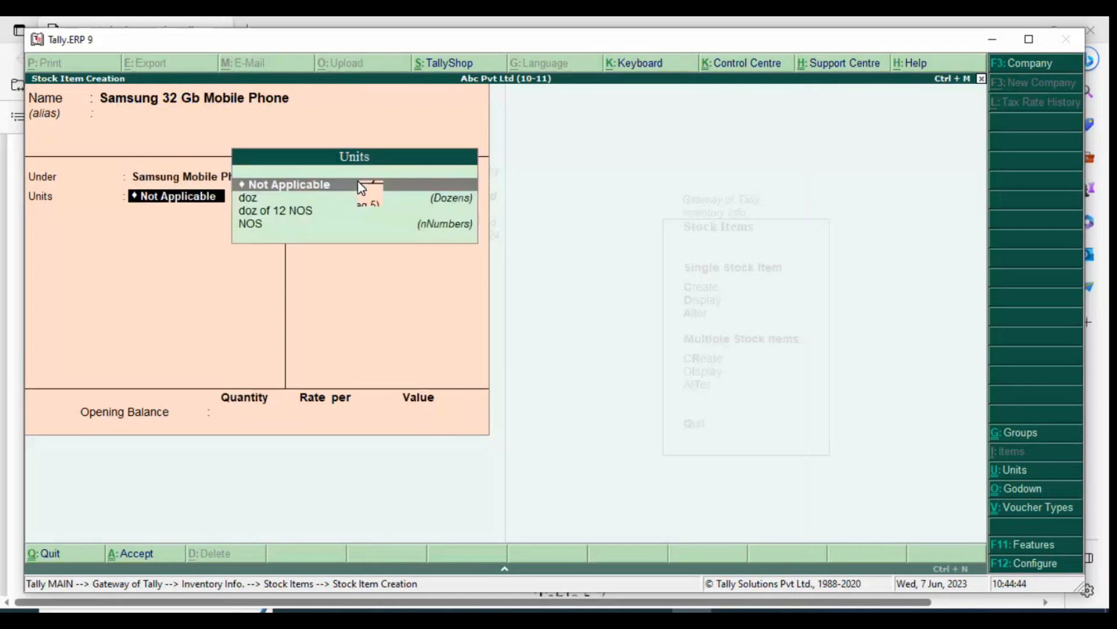
pyautogui.press('Down')
pyautogui.press('Down')
pyautogui.press('Down')
pyautogui.press('Return')
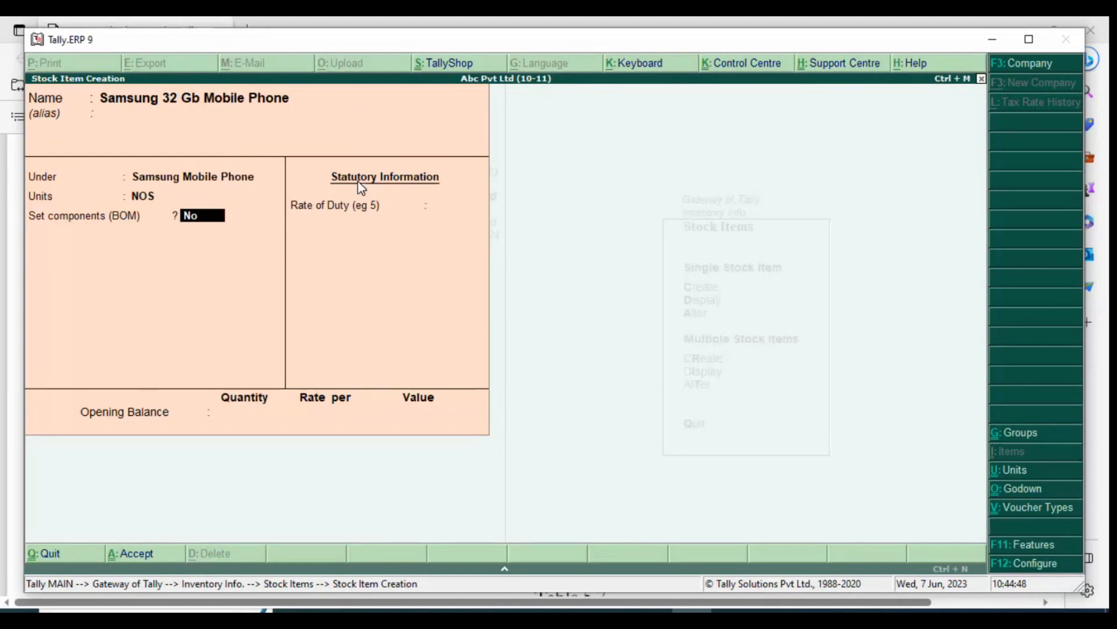
# Reselect NOS as the item's unit, keep components (BOM) at No and the duty rate at 0, and save the stock item
pyautogui.press('BackSpace')
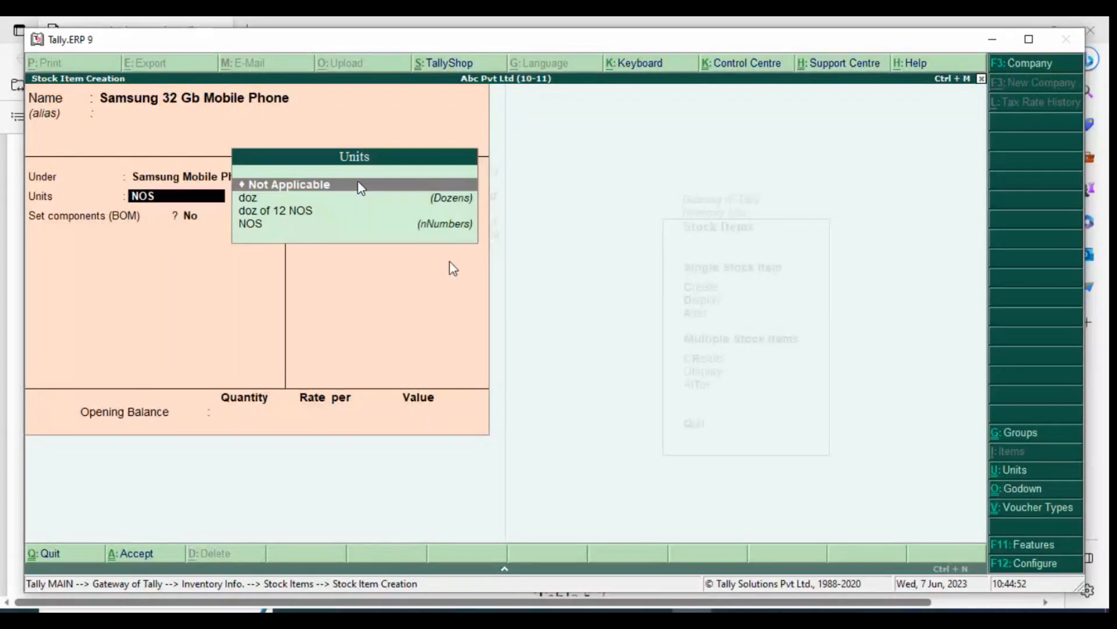
pyautogui.press('Down')
pyautogui.press('Down')
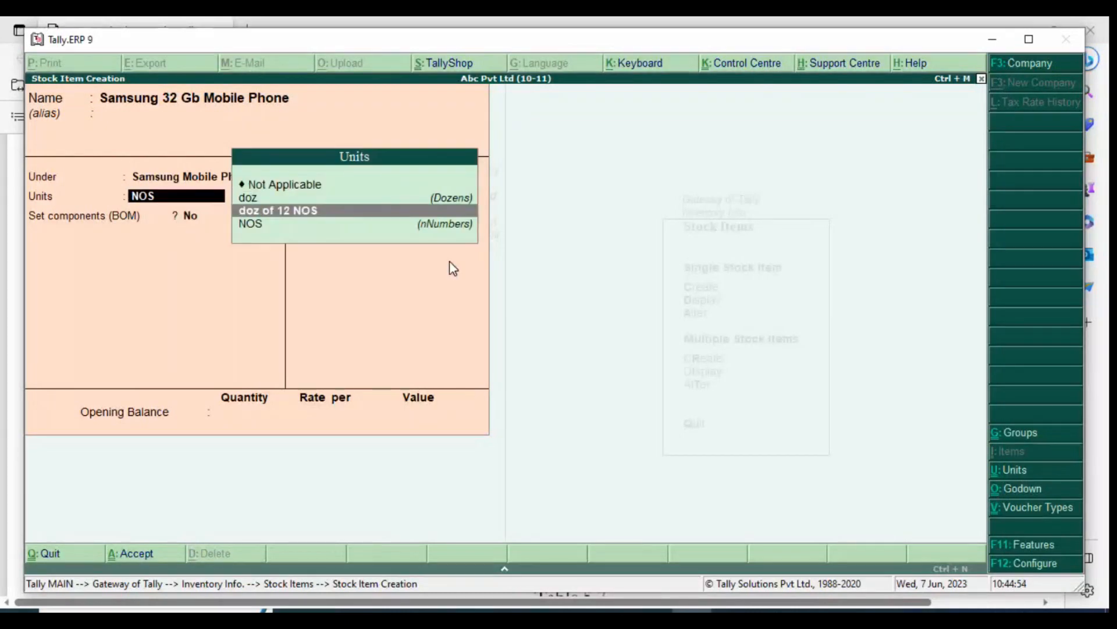
pyautogui.press('Down')
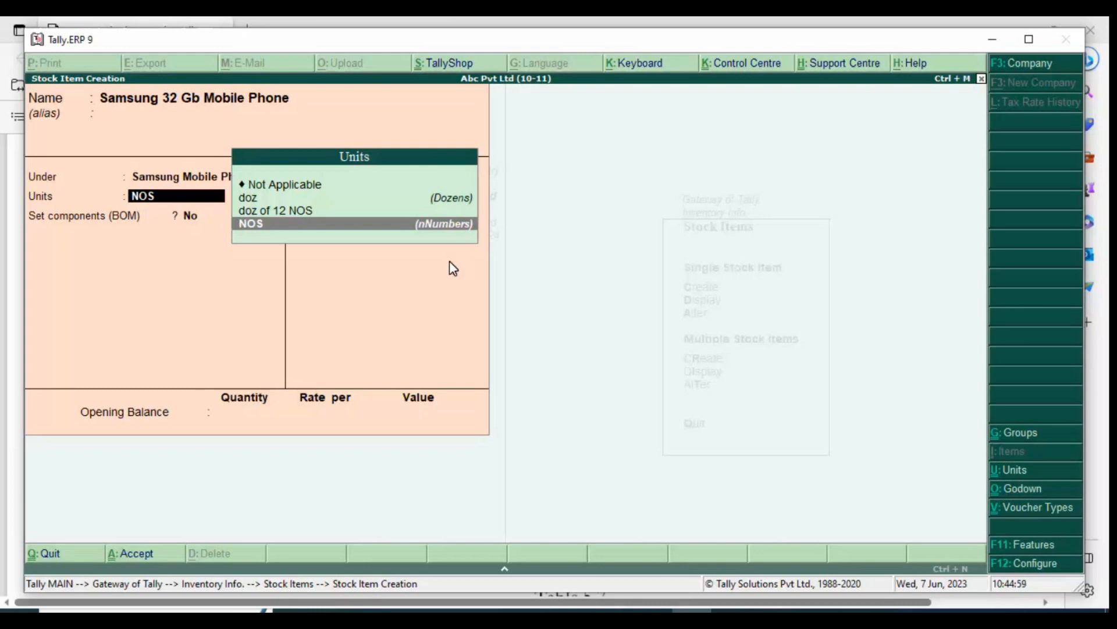
pyautogui.press('Return')
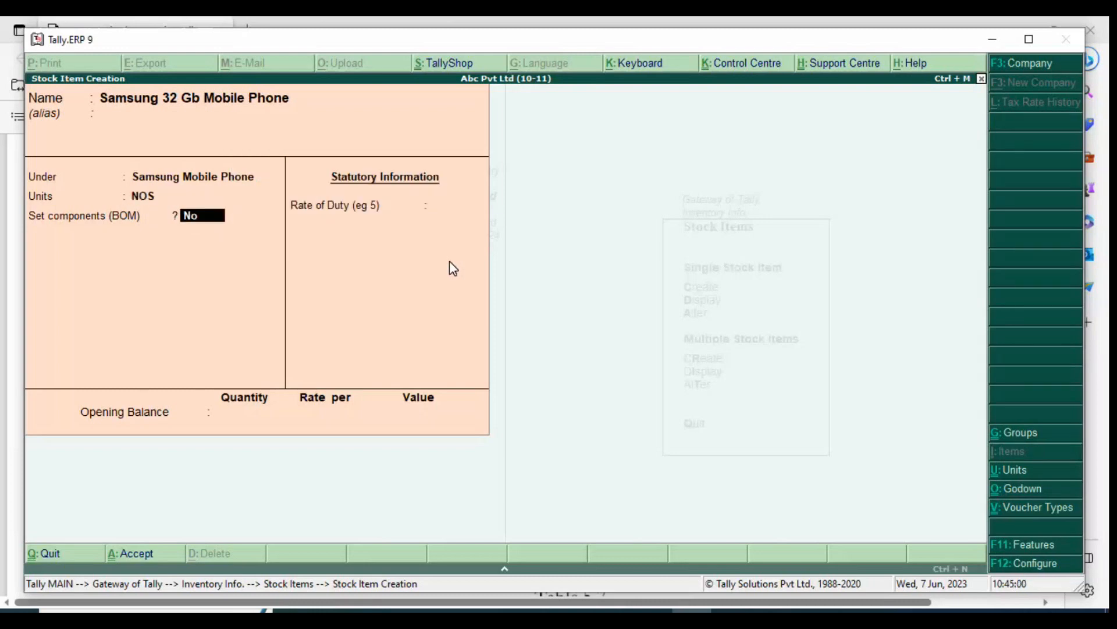
pyautogui.press('Return')
pyautogui.press('Return')
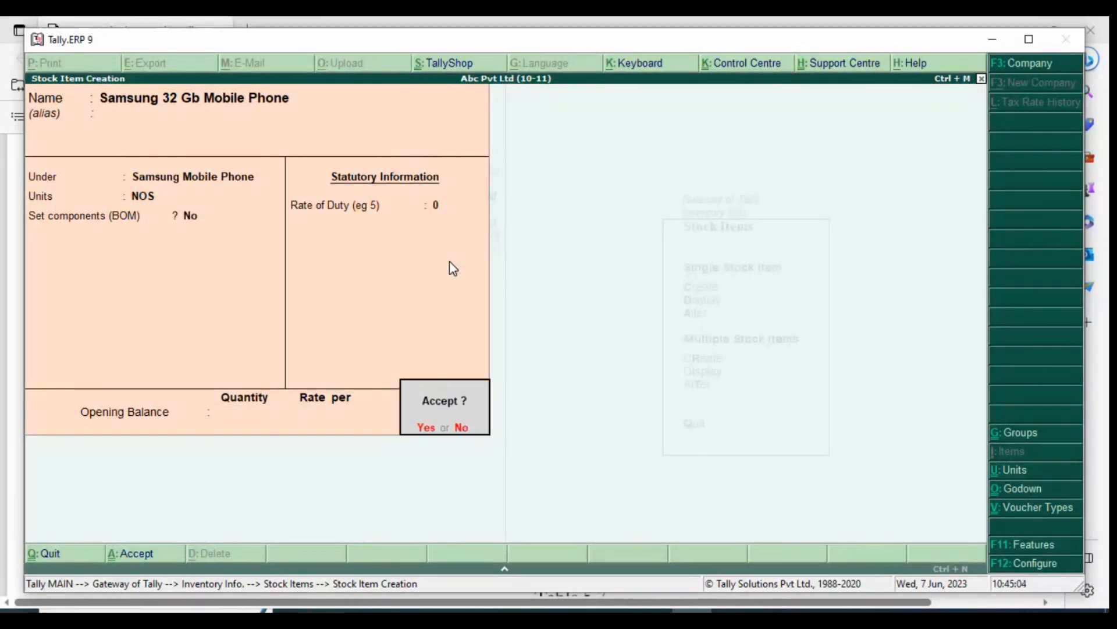
pyautogui.press('Return')
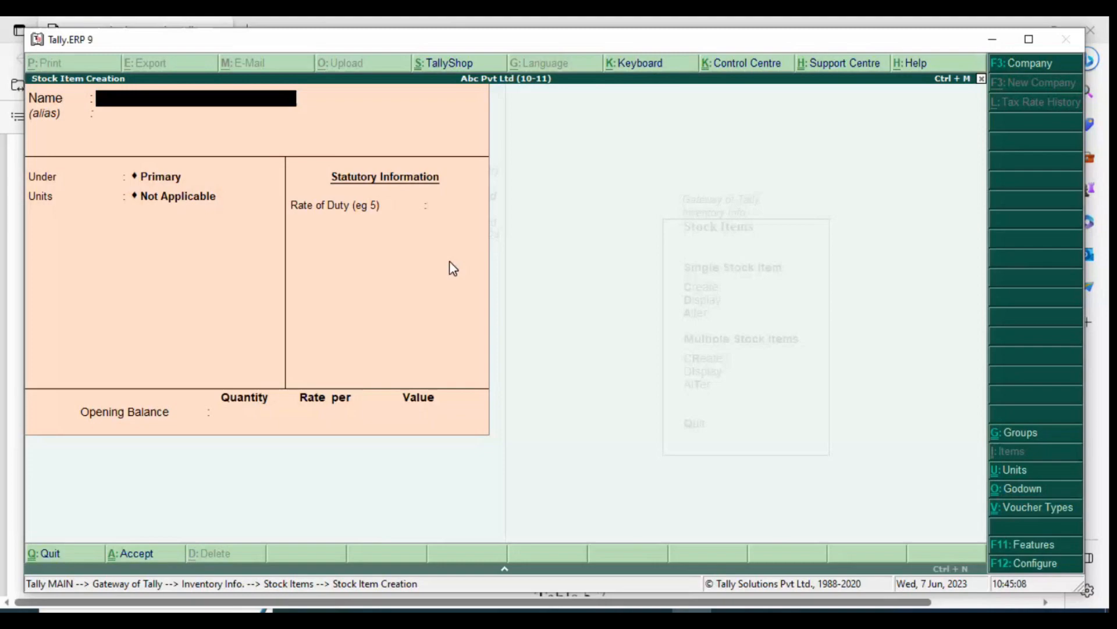
# Check table 5.7 in the browser's Tally PDF for the remaining stock items and return to Tally.ERP 9
pyautogui.hotkey('alt', 'Tab')
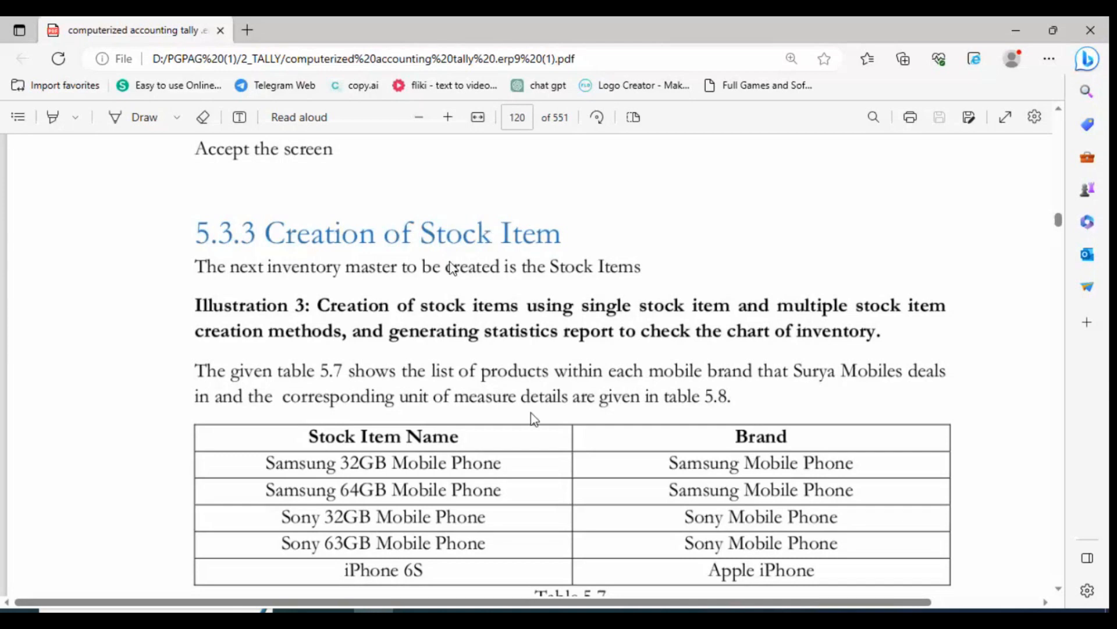
pyautogui.scroll(-3, 535, 419)
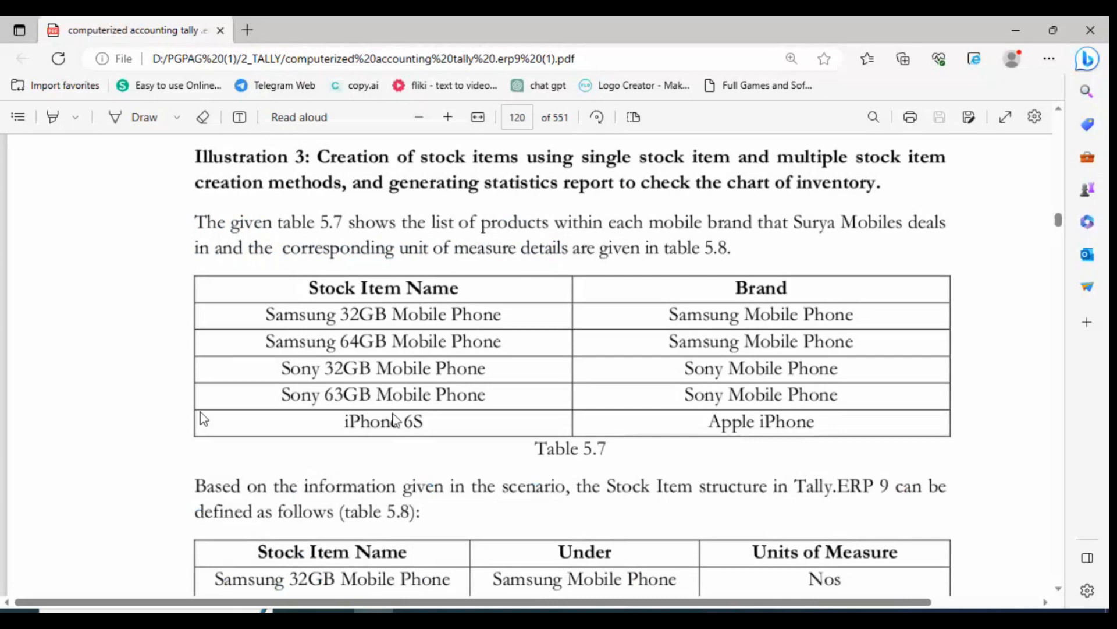
pyautogui.hotkey('alt', 'Tab')
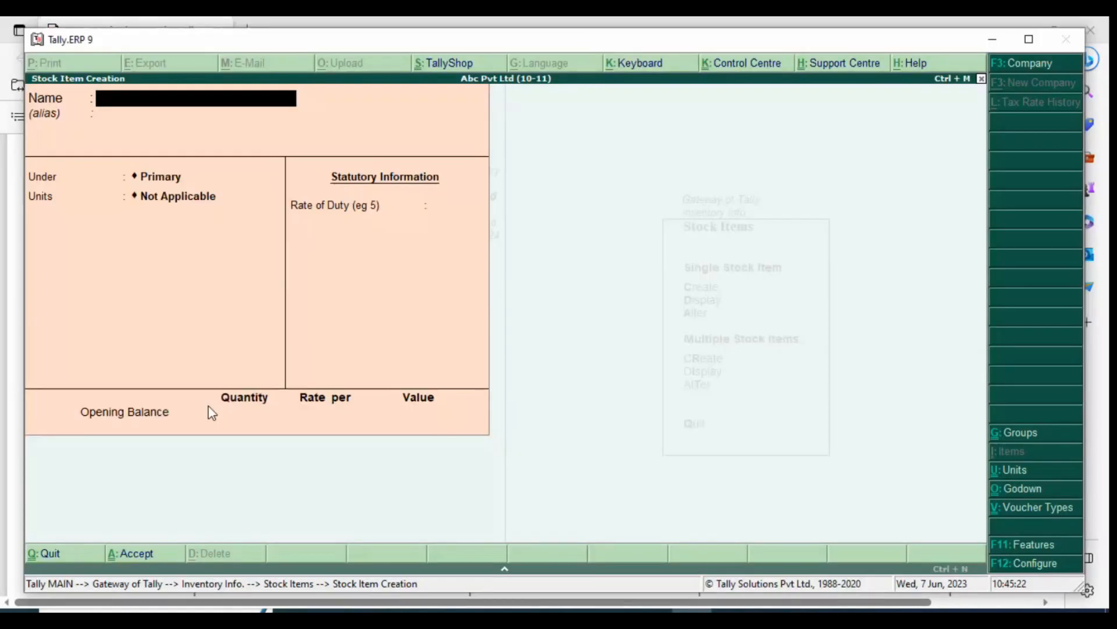
# Quit single stock item creation and start multiple stock item creation under All Items, consulting the PDF's item table
pyautogui.press('Escape')
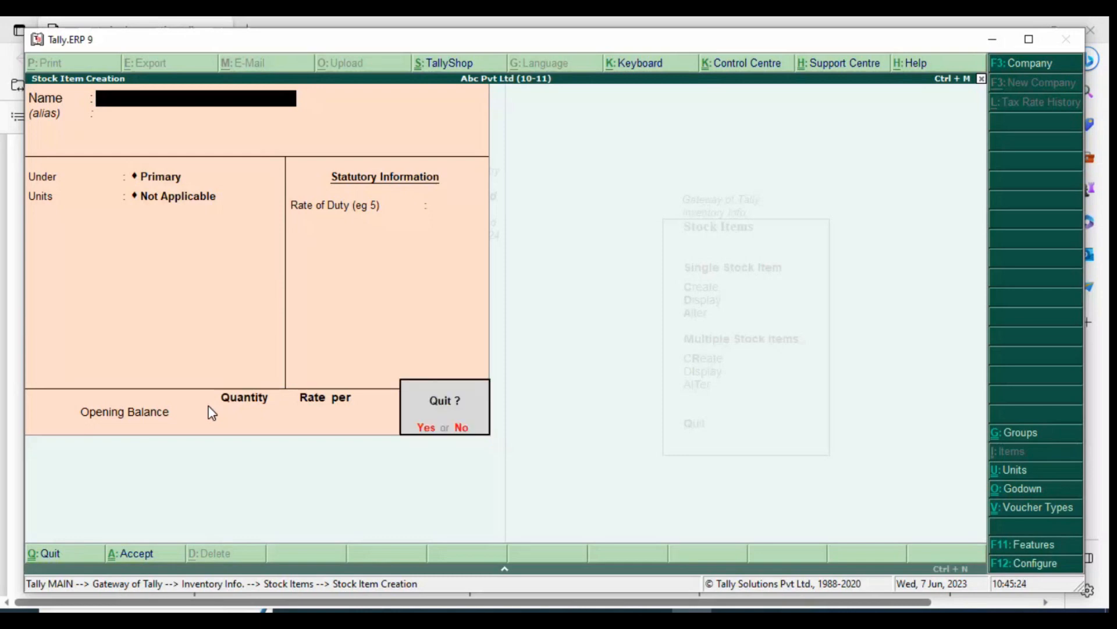
pyautogui.press('y')
pyautogui.press('r')
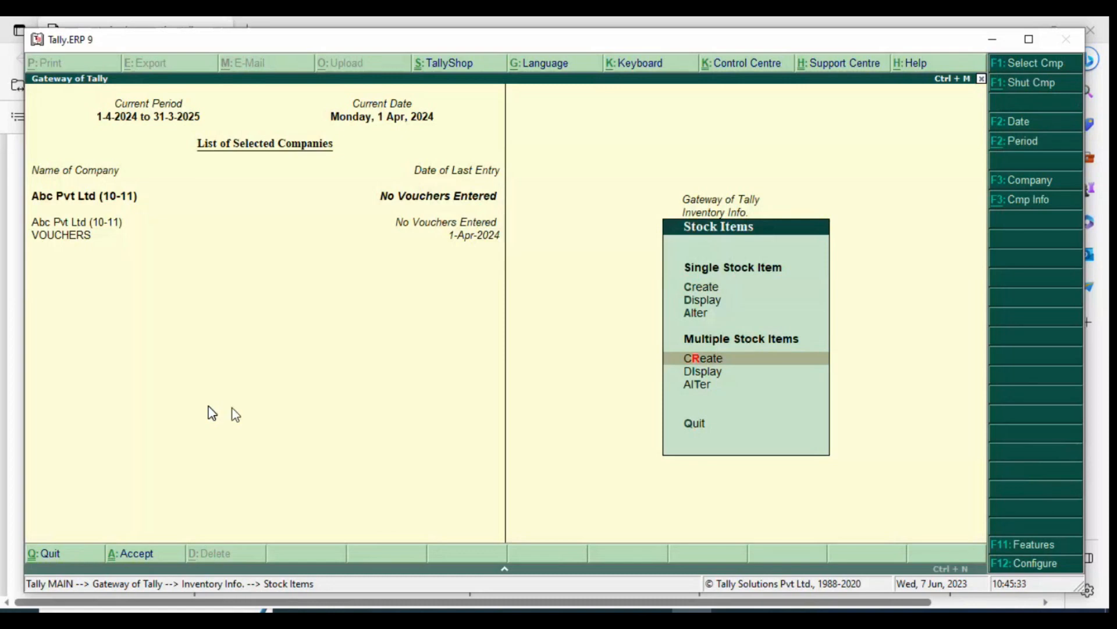
pyautogui.press('Return')
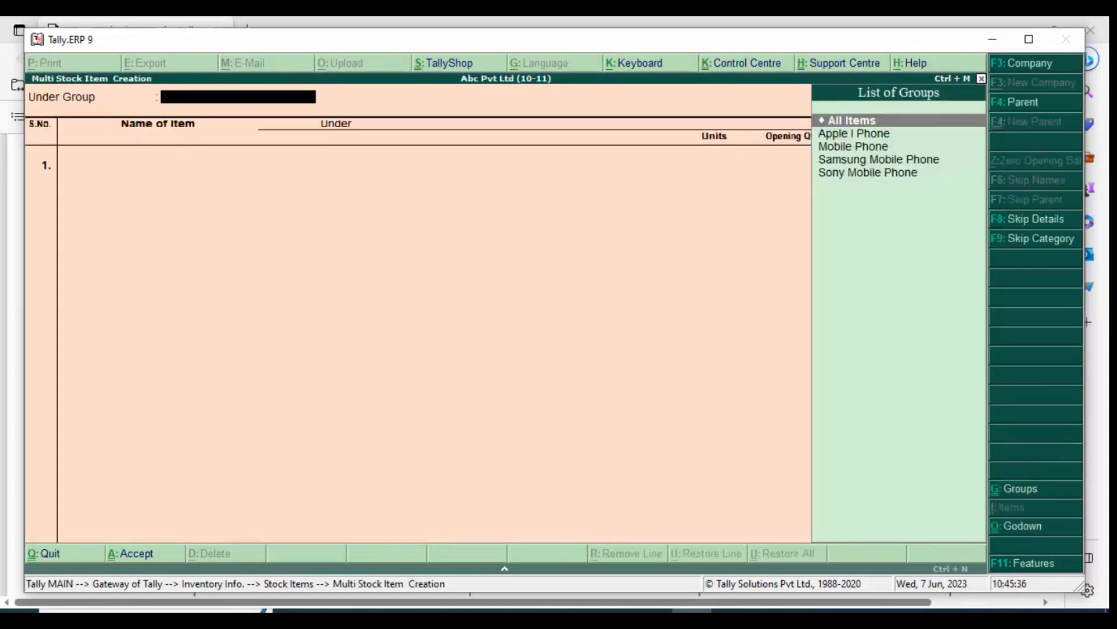
pyautogui.press('Down')
pyautogui.press('Down')
pyautogui.press('Up')
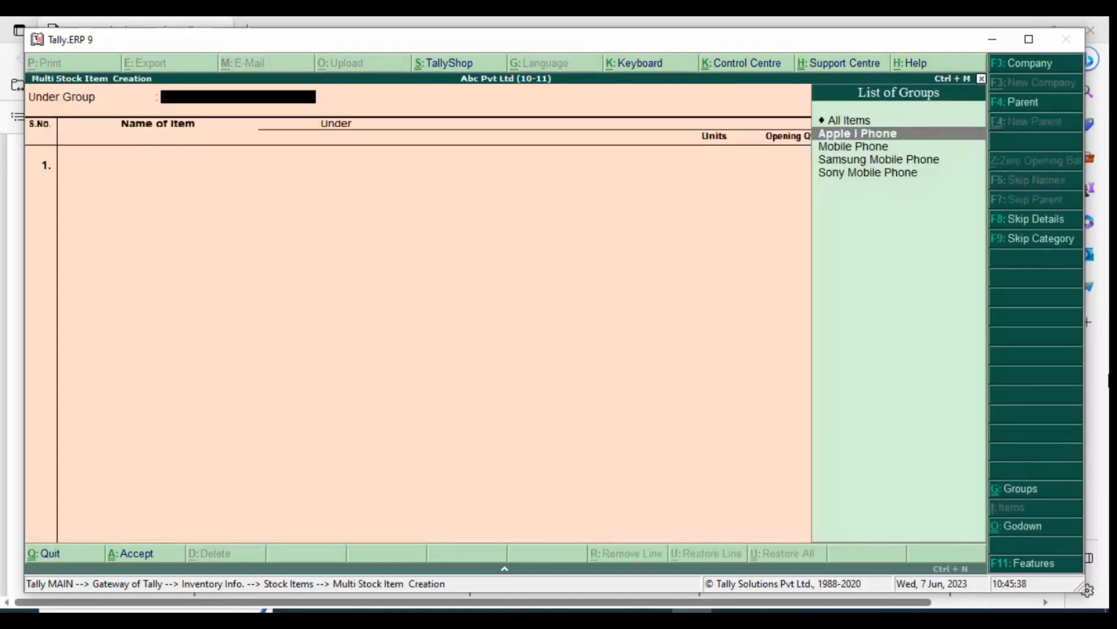
pyautogui.hotkey('alt', 'Tab')
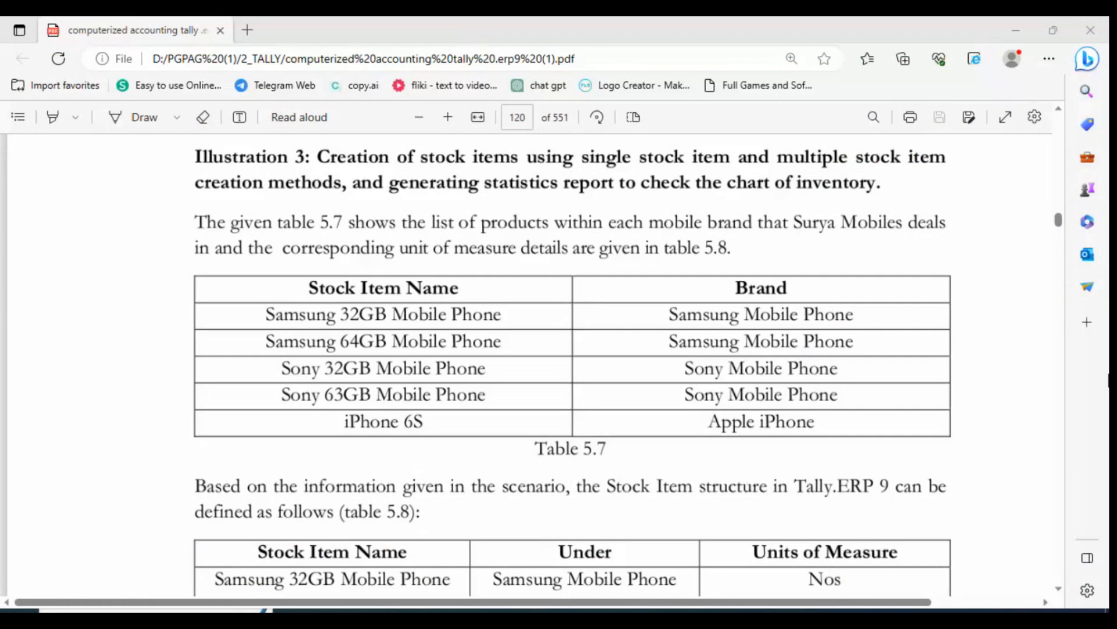
pyautogui.hotkey('alt', 'Tab')
# Enter the first item as Samsung 64 Gb under Samsung Mobile Phone with NOS as its unit
pyautogui.write('Samsung')
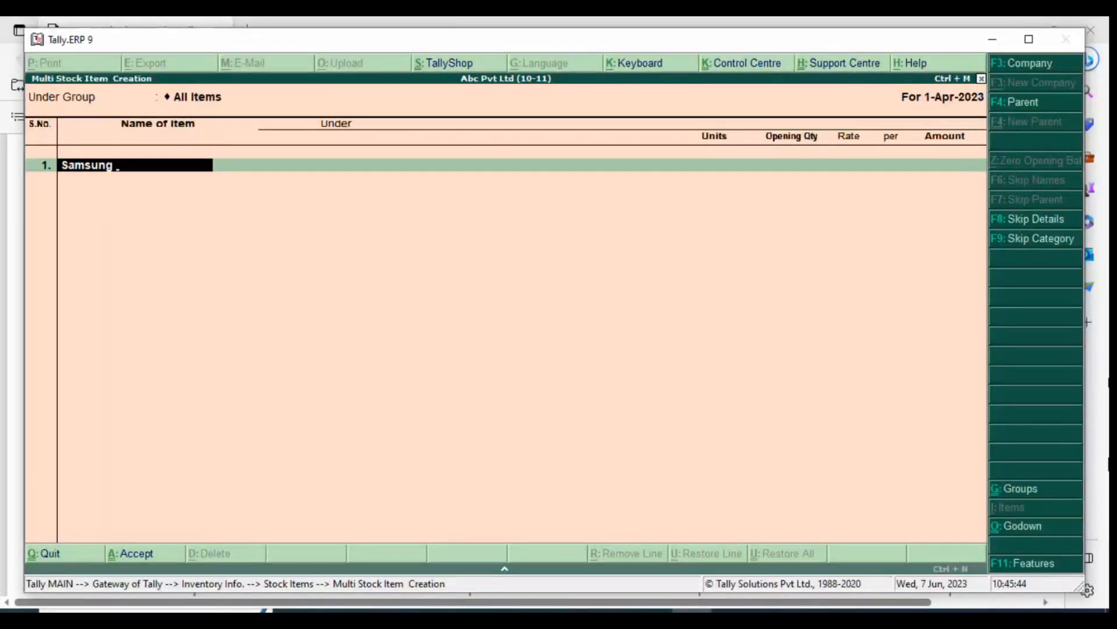
pyautogui.write(' 64 Gb')
pyautogui.press('Return')
pyautogui.write('Sam')
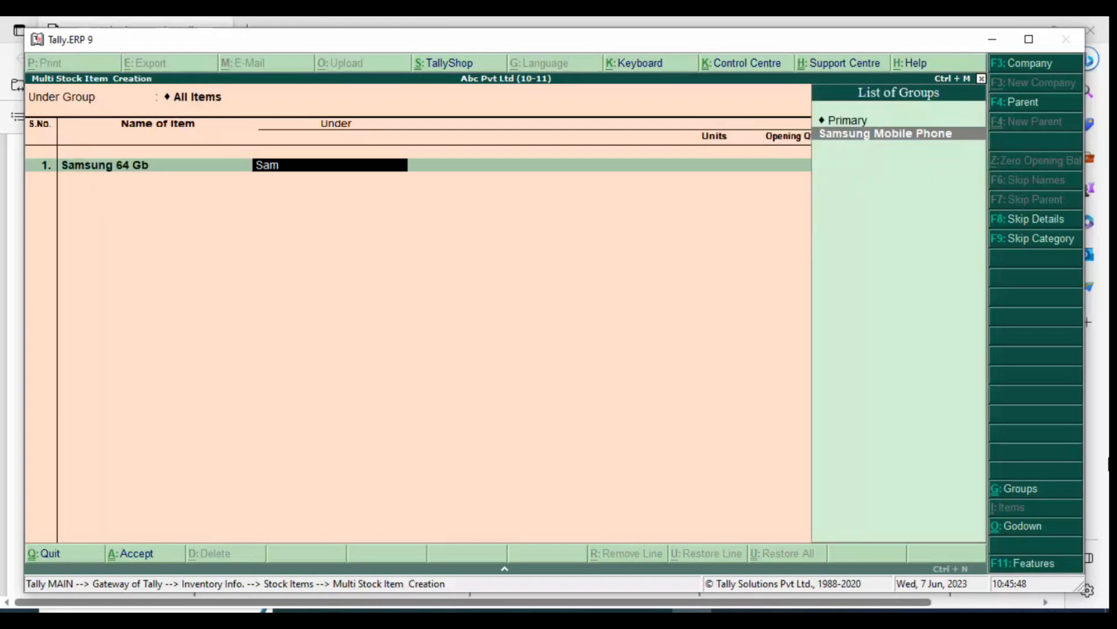
pyautogui.press('Return')
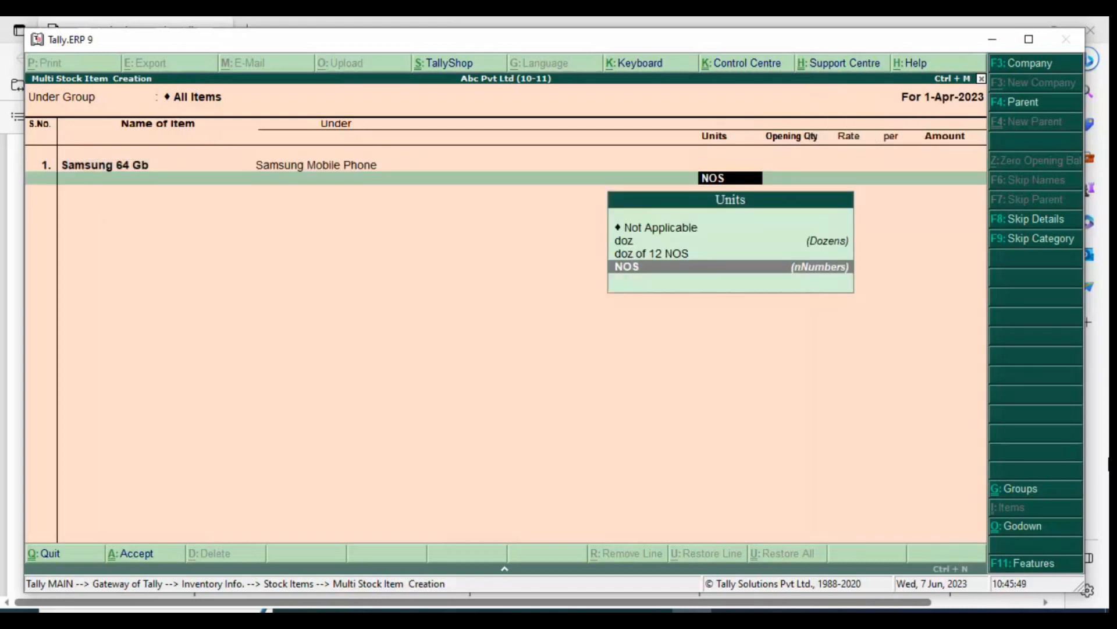
pyautogui.press('Return')
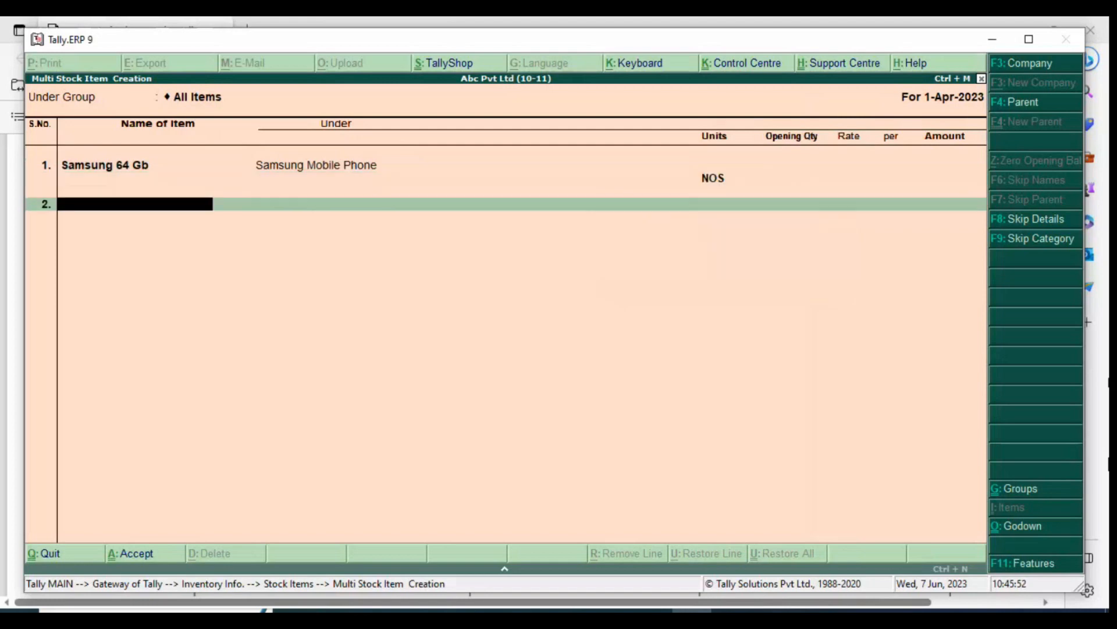
# Look up the stock items' groups and units of measure in table 5.8 of the PDF and return to Tally.ERP 9
pyautogui.hotkey('alt', 'Tab')
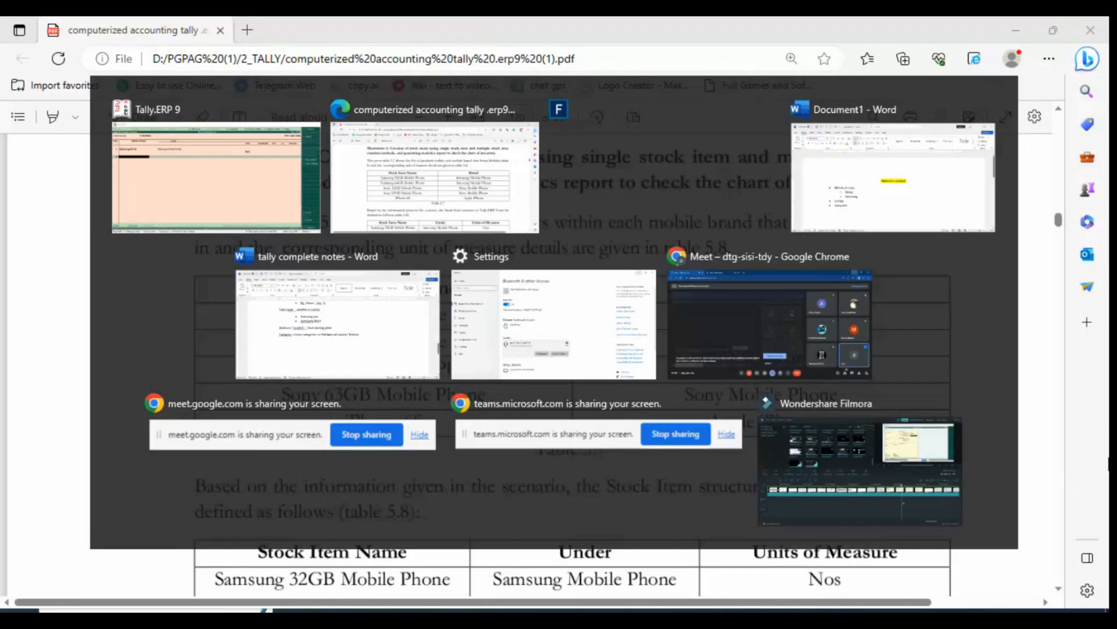
pyautogui.scroll(-1, 598, 593)
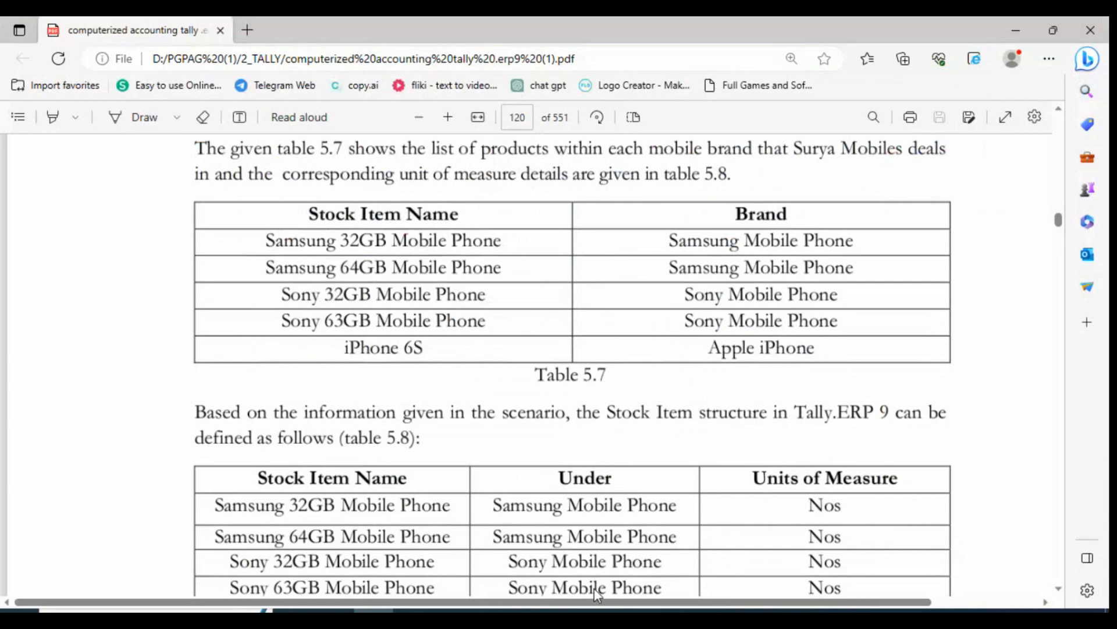
pyautogui.scroll(-3, 598, 592)
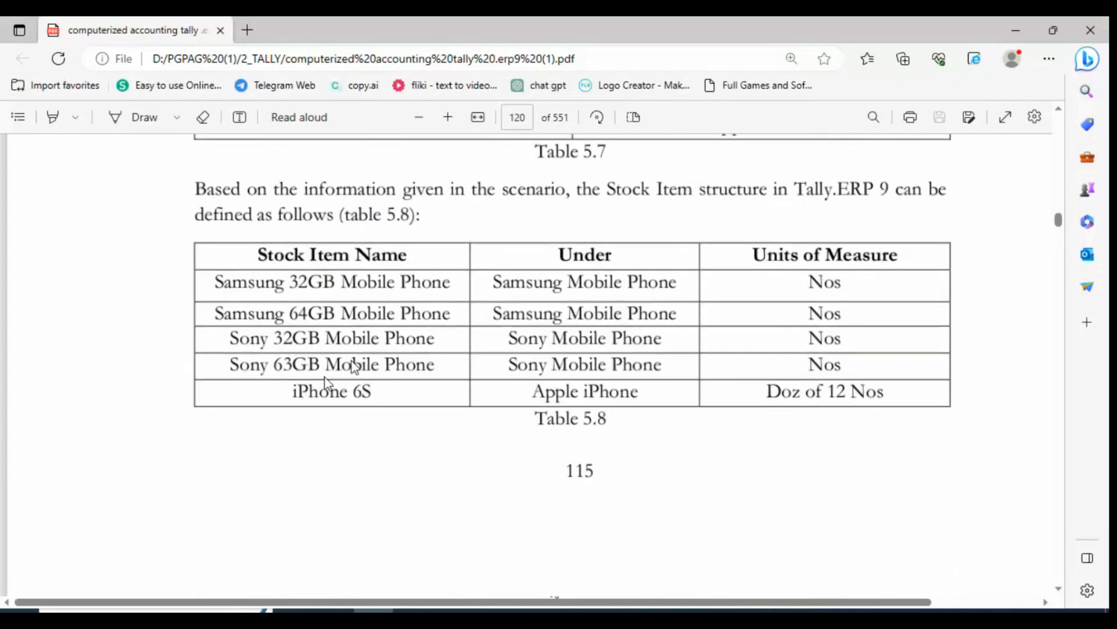
pyautogui.hotkey('alt', 'Tab')
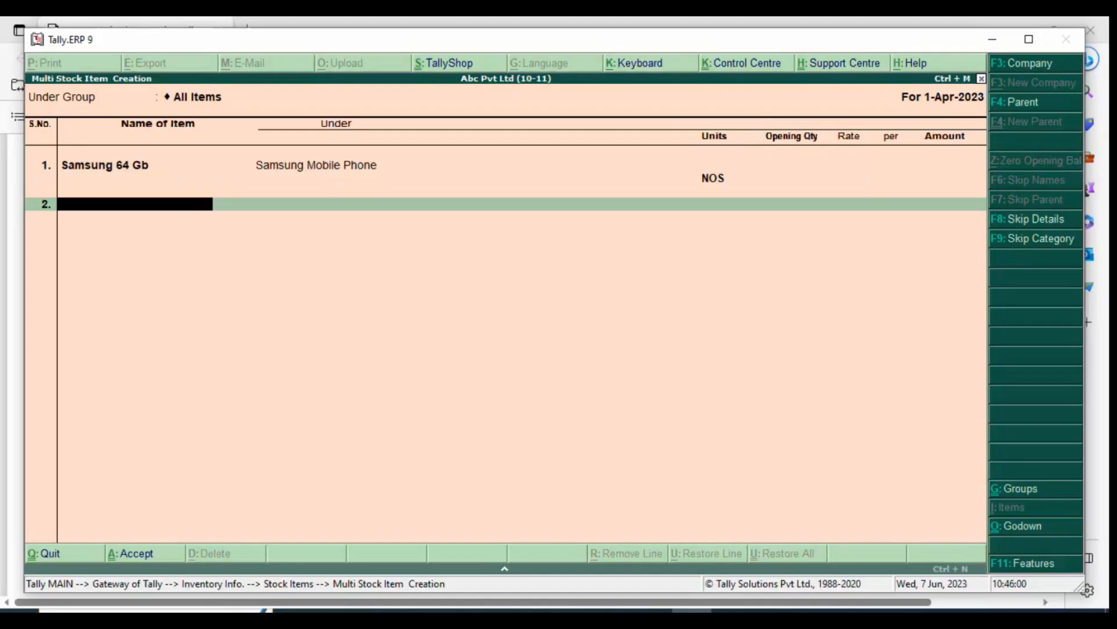
# Name the second stock item Sony 32 Gb Mobile Phone
pyautogui.write('Sony 32 Gb Mov')
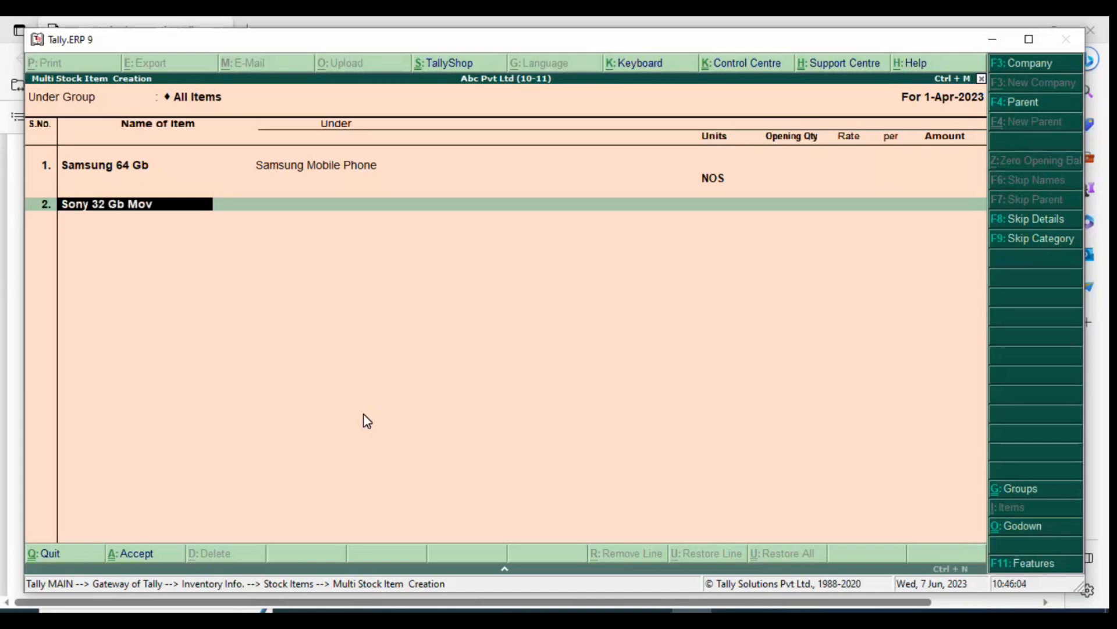
pyautogui.press('BackSpace')
pyautogui.write('bile Phone')
pyautogui.press('Return')
# Place the Sony 32 Gb item under Sony Mobile Phone with NOS units and no opening quantity
pyautogui.write('Sony')
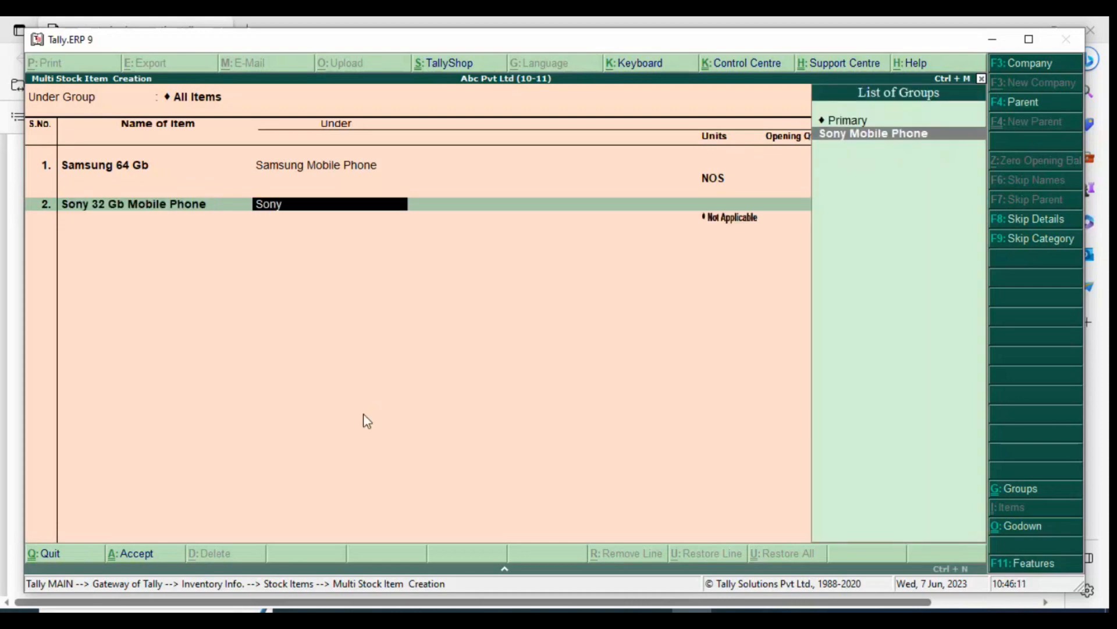
pyautogui.press('Return')
pyautogui.press('Down')
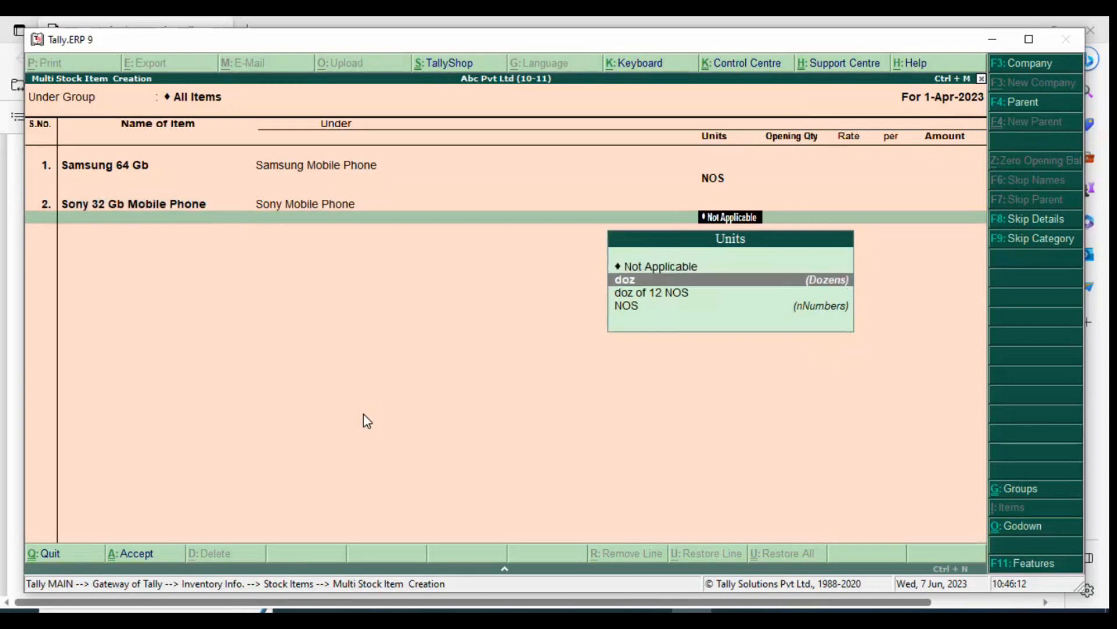
pyautogui.press('Down')
pyautogui.press('Down')
pyautogui.press('Return')
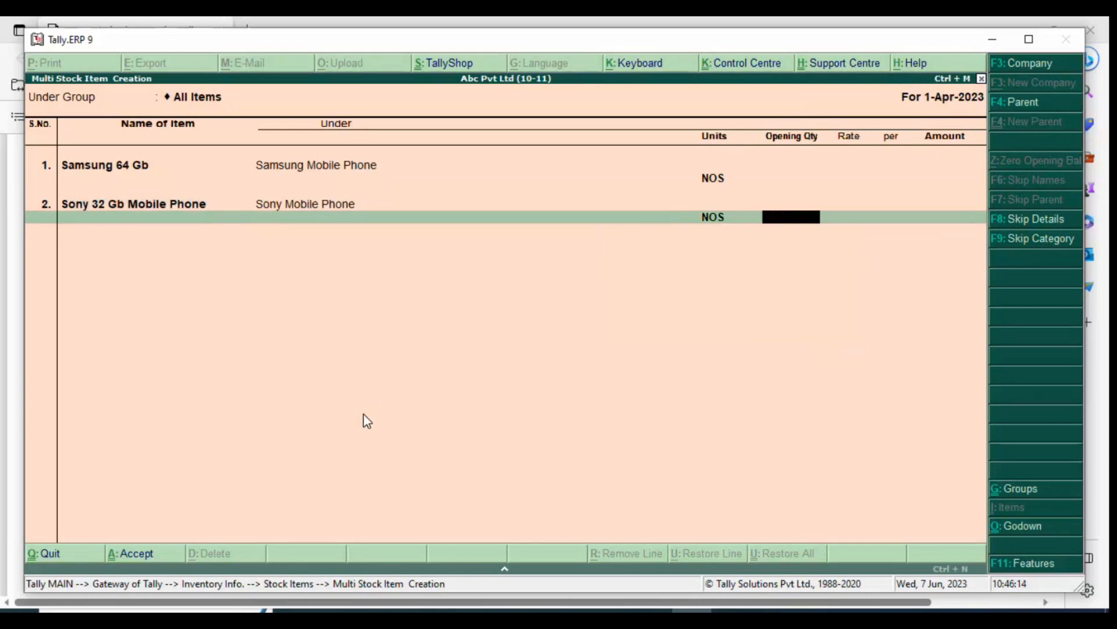
pyautogui.press('Return')
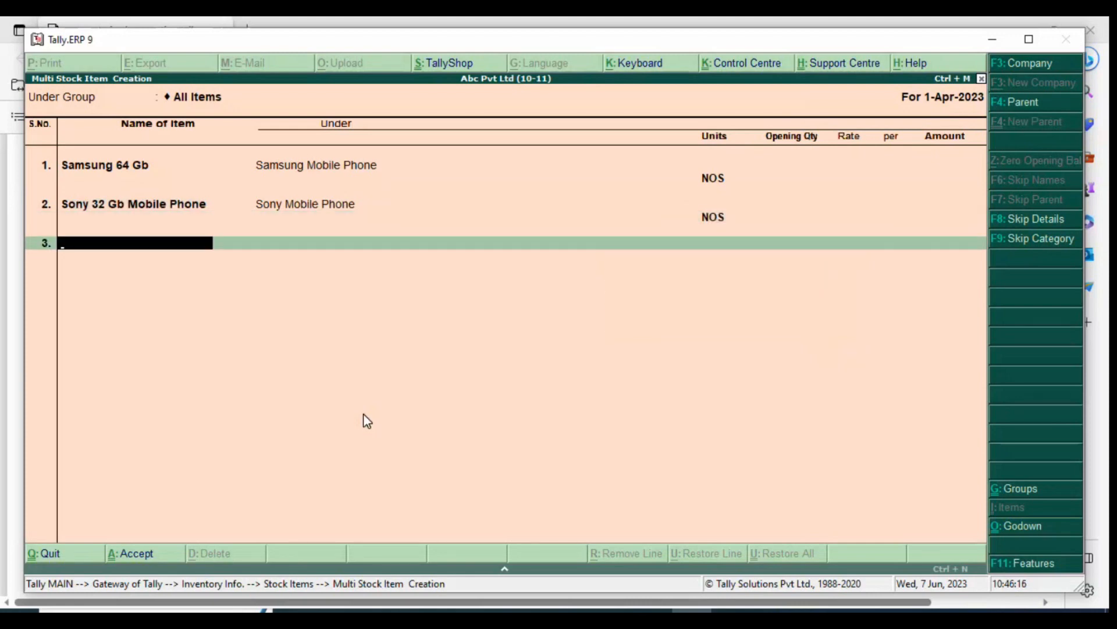
# Check table 5.8 in the PDF for the next item and name the third stock item Sony 63 Gb Mobile Phone in Tally.ERP 9
pyautogui.hotkey('alt', 'Tab')
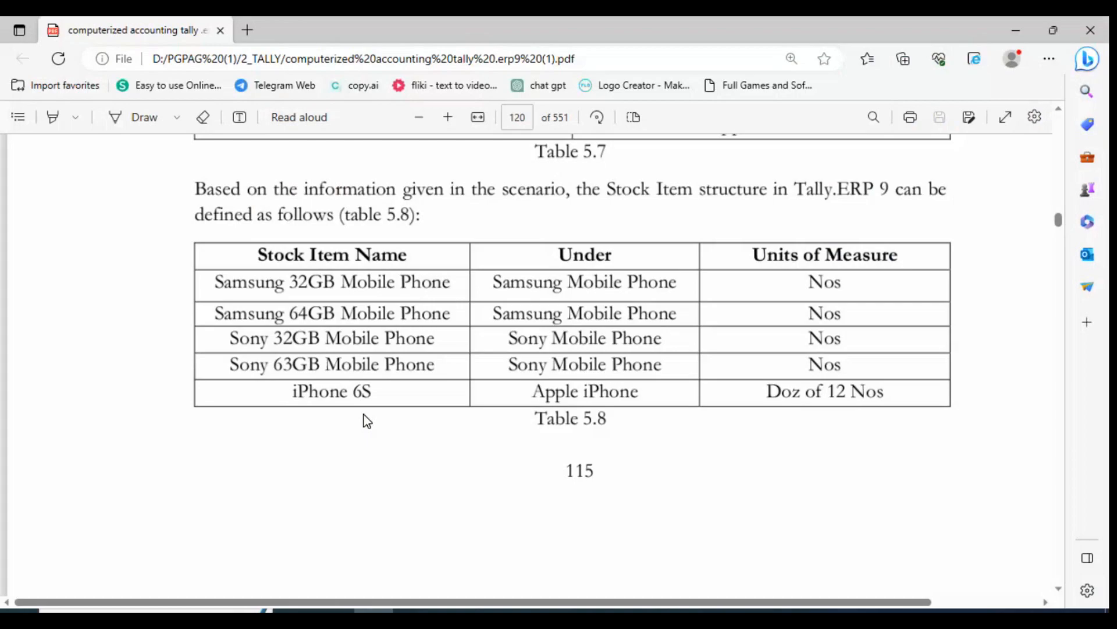
pyautogui.hotkey('alt', 'Tab')
pyautogui.write('So')
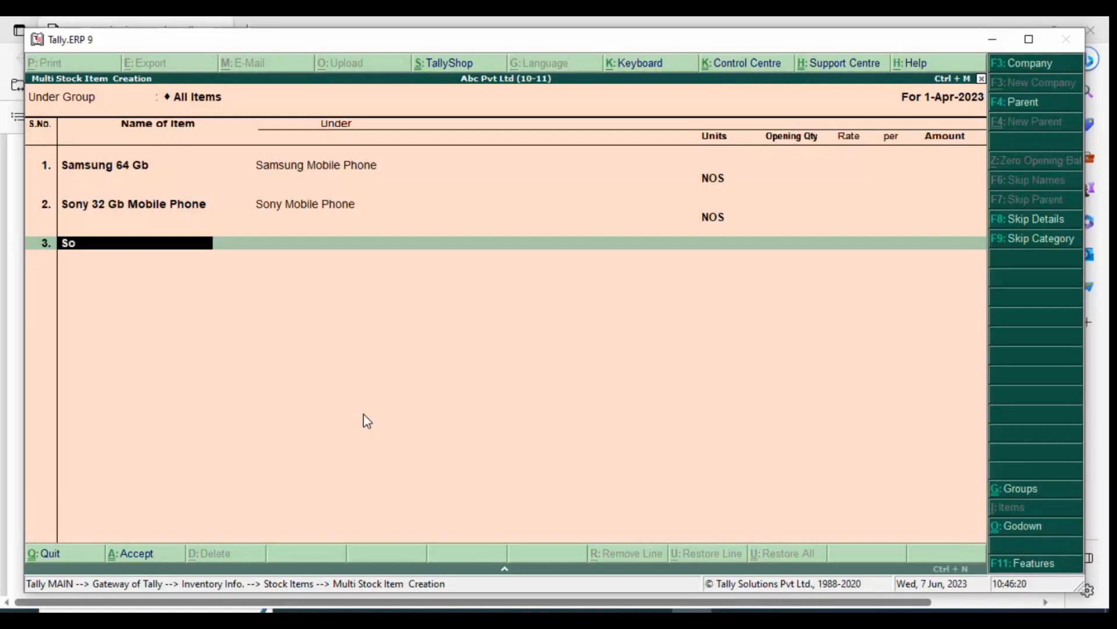
pyautogui.write('ny 63 Gb Mobi')
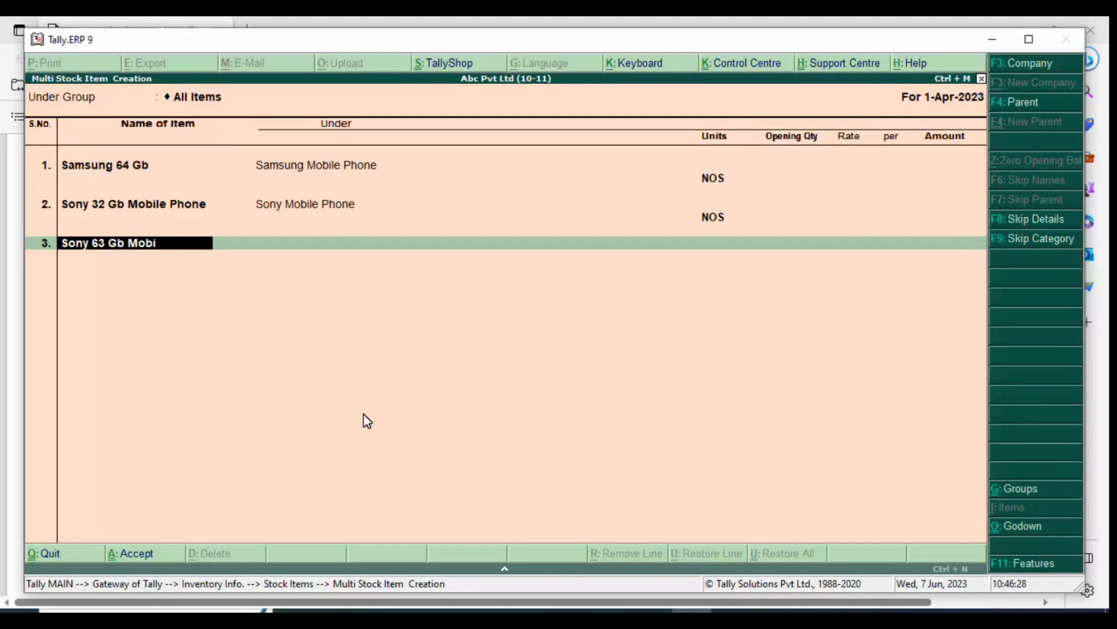
pyautogui.write('le Phone')
pyautogui.press('Return')
# Place the Sony 63 Gb item under Sony Mobile Phone with NOS units, and check the PDF's table 5.8 for the next item
pyautogui.write('So')
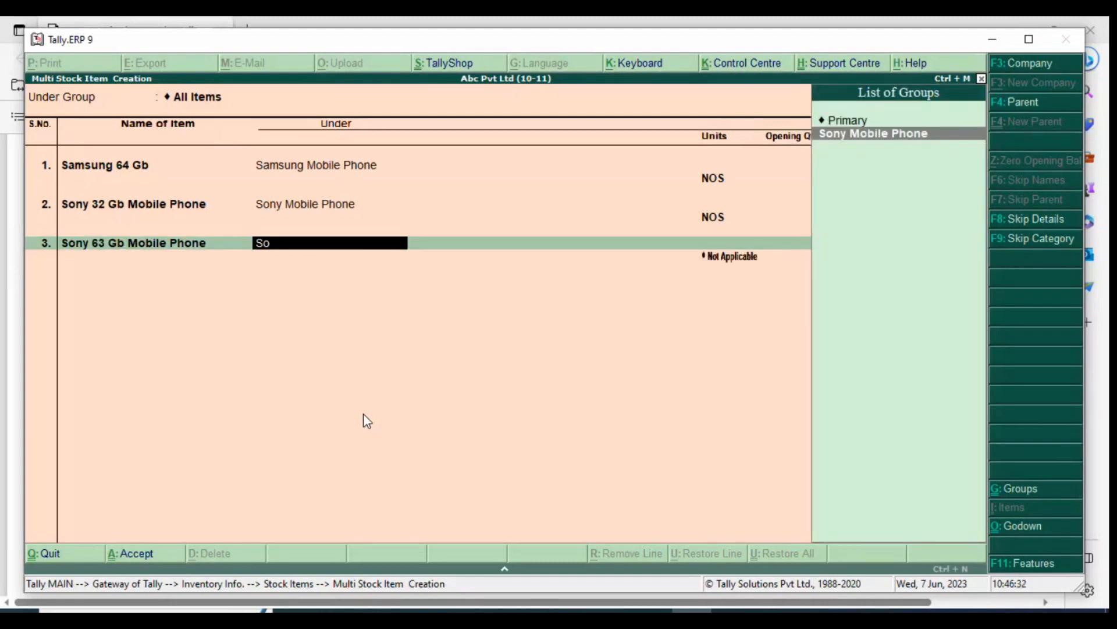
pyautogui.write('ny')
pyautogui.press('Return')
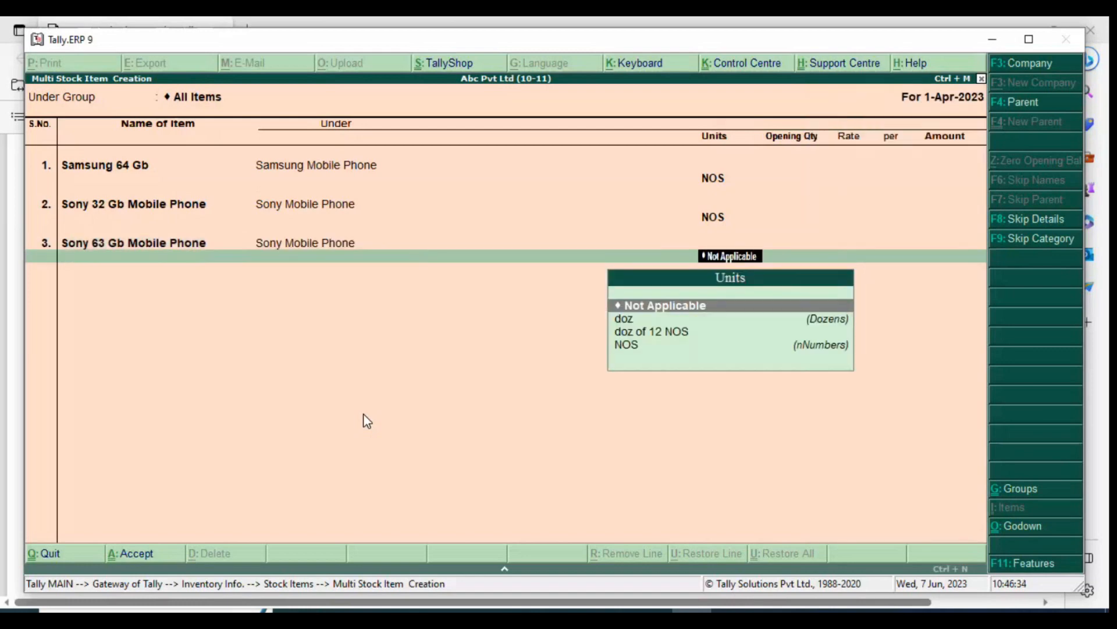
pyautogui.press('Down')
pyautogui.press('Down')
pyautogui.press('Down')
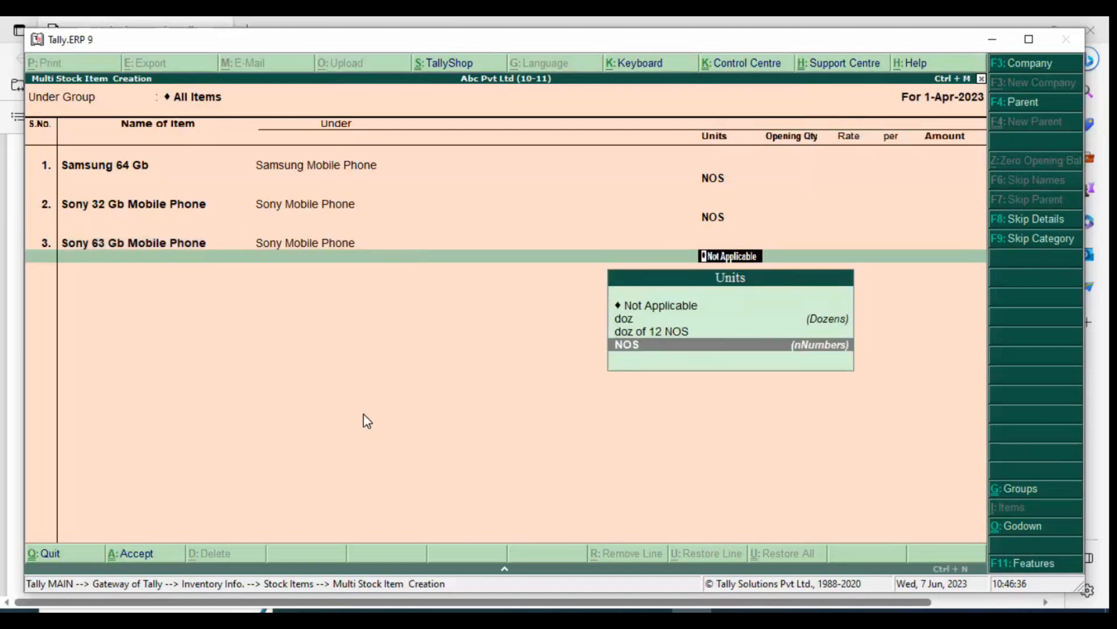
pyautogui.press('Return')
pyautogui.hotkey('alt', 'Tab')
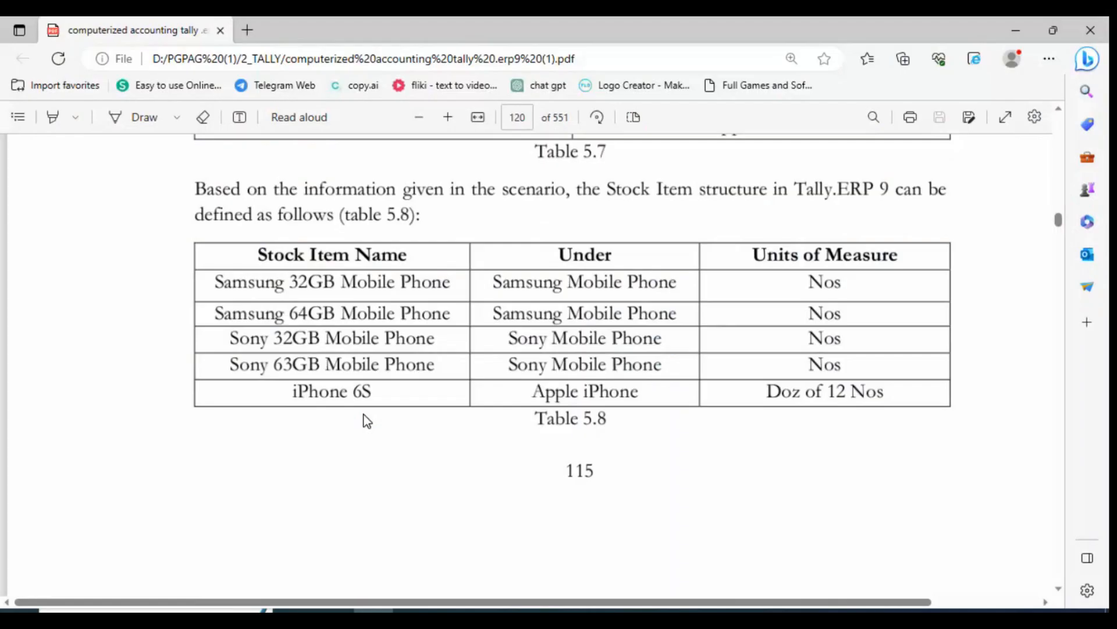
pyautogui.hotkey('alt', 'Tab')
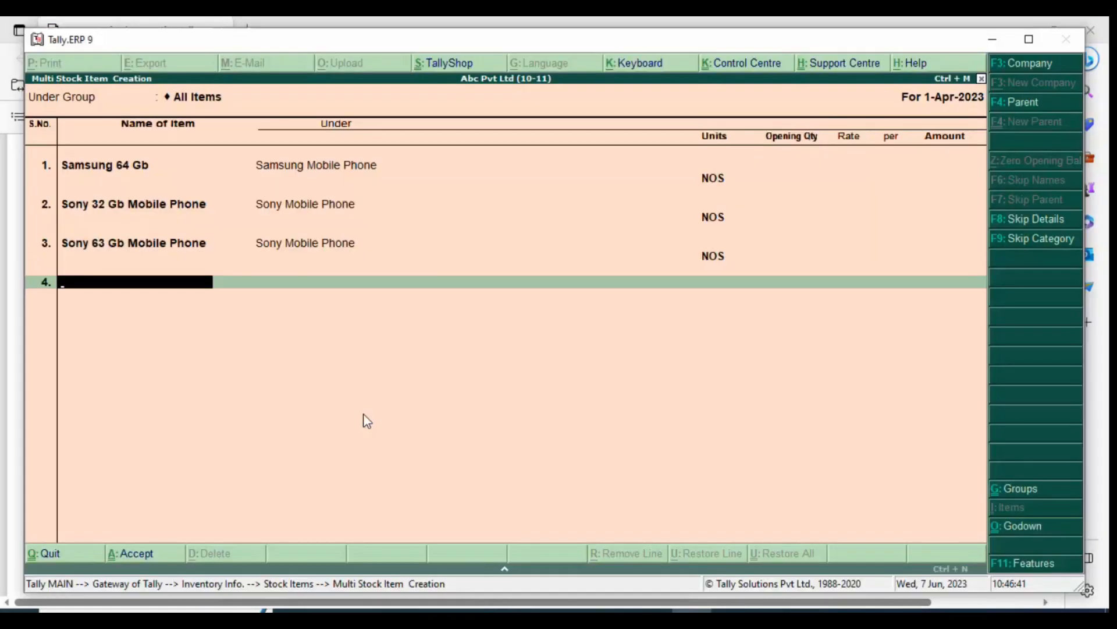
# Name the fourth stock item Iphone 6 S and place it under the Apple I Phone group
pyautogui.write('Iphone 6 S')
pyautogui.press('Return')
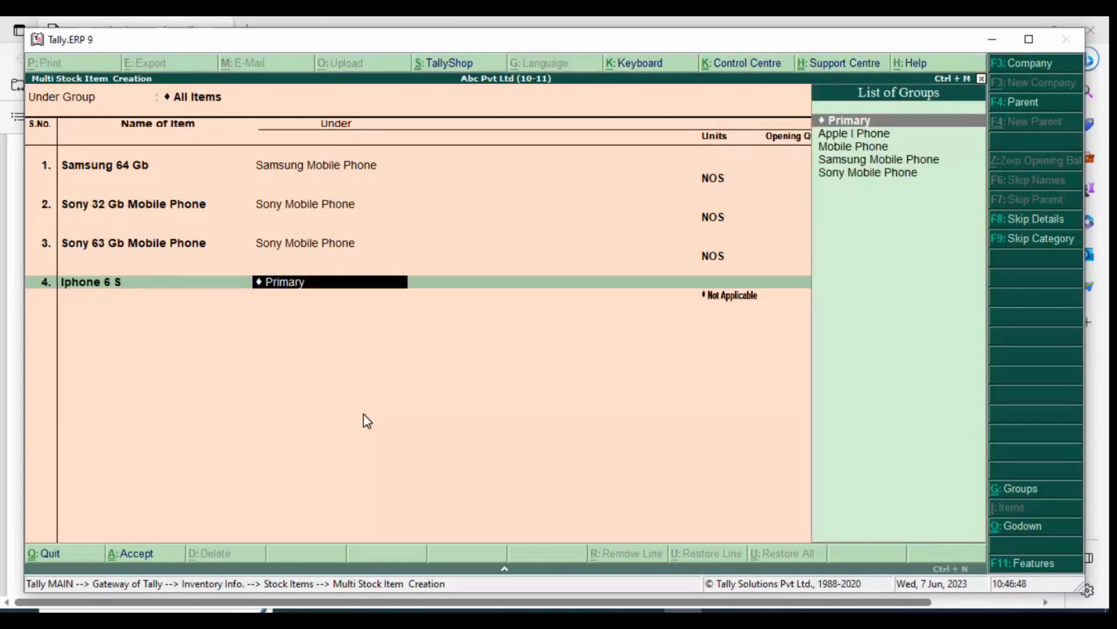
pyautogui.press('Down')
pyautogui.press('Down')
pyautogui.press('Up')
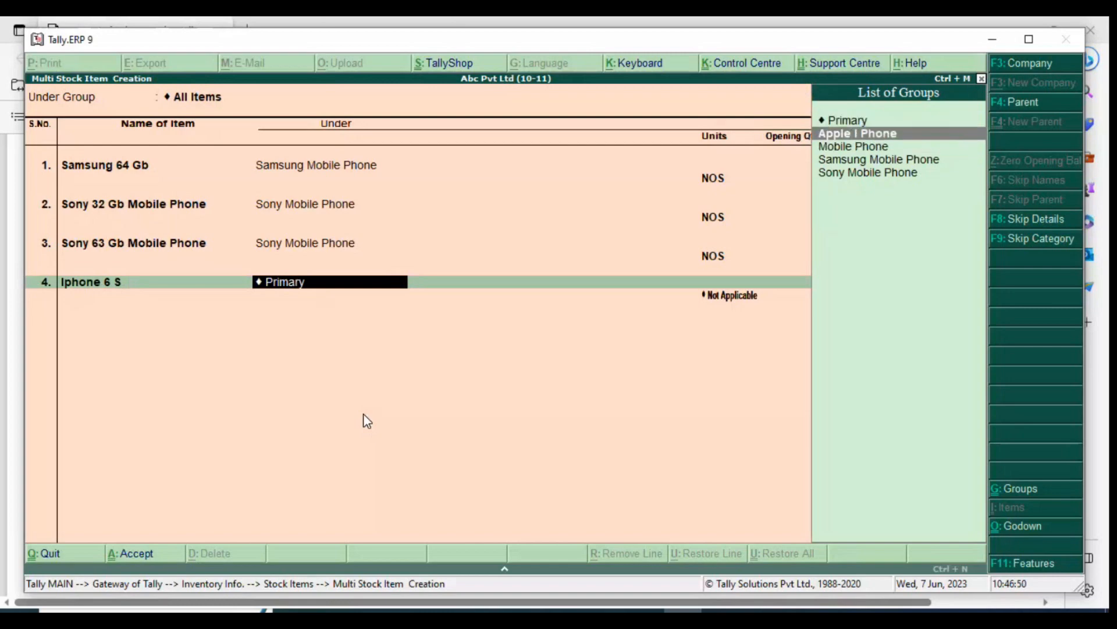
pyautogui.press('Return')
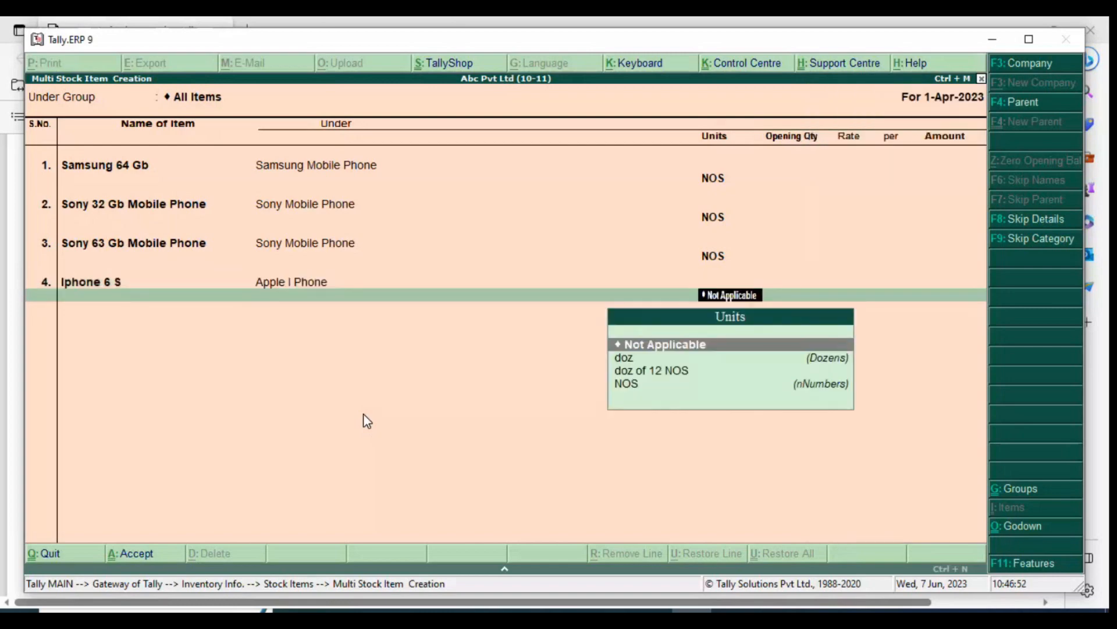
# Set the Iphone 6 S units to doz of 12 NOS and check the entry against table 5.8 in the PDF
pyautogui.press('Down')
pyautogui.press('Down')
pyautogui.press('Down')
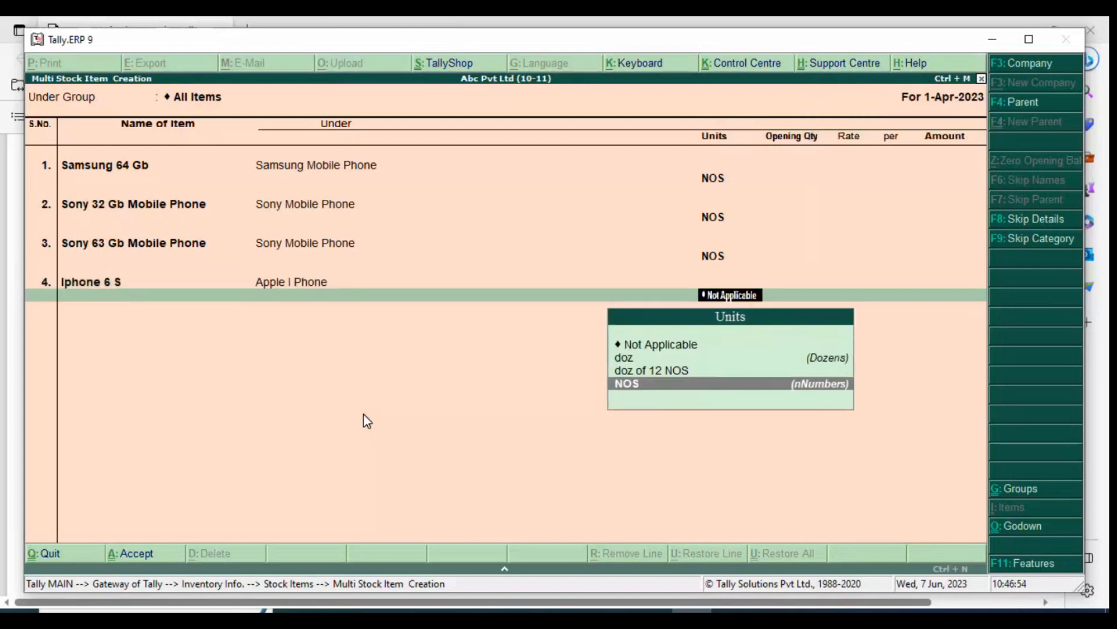
pyautogui.press('Up')
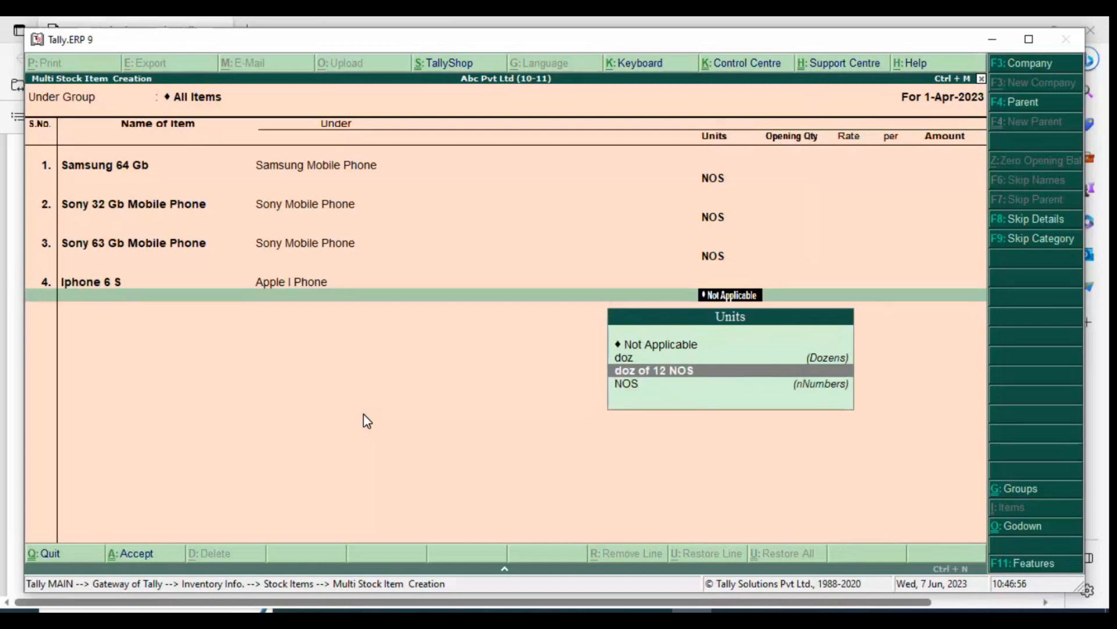
pyautogui.press('Return')
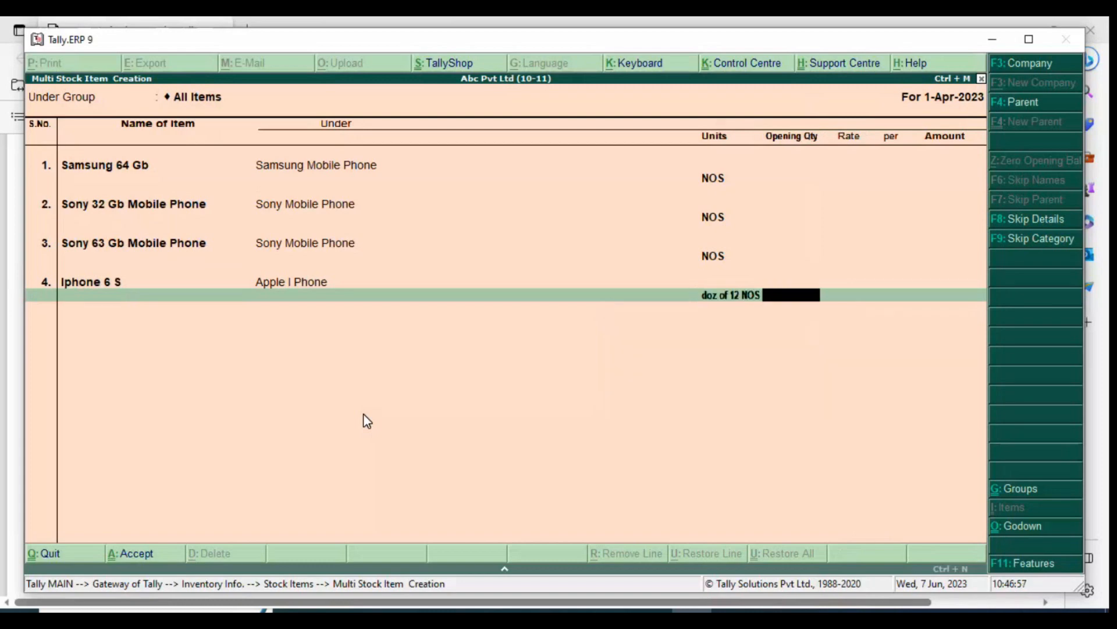
pyautogui.hotkey('alt', 'Tab')
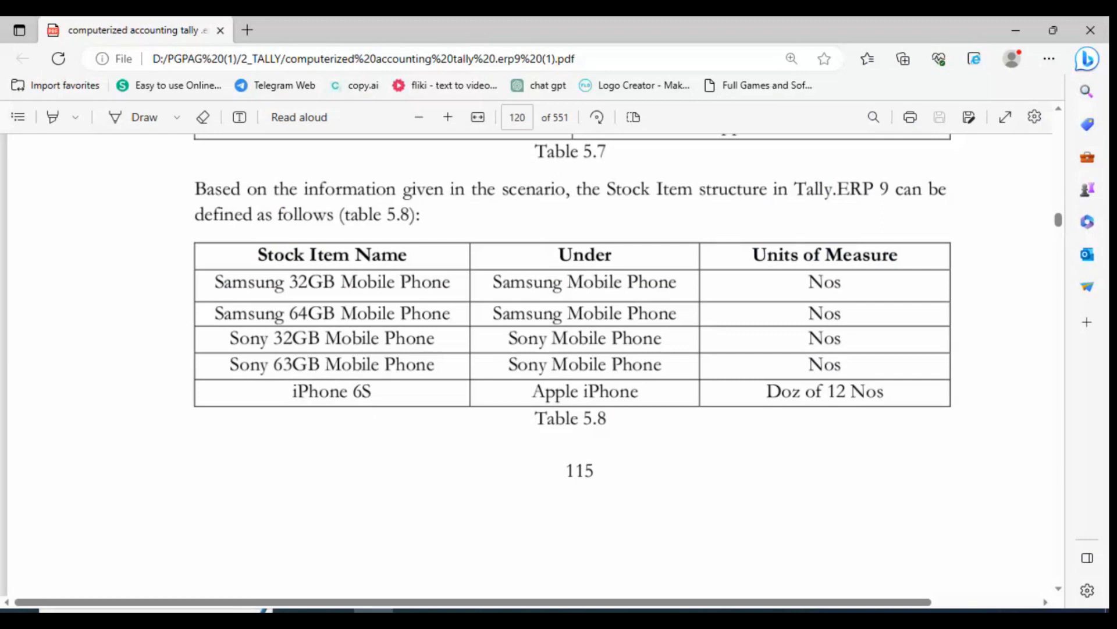
pyautogui.hotkey('alt', 'Tab')
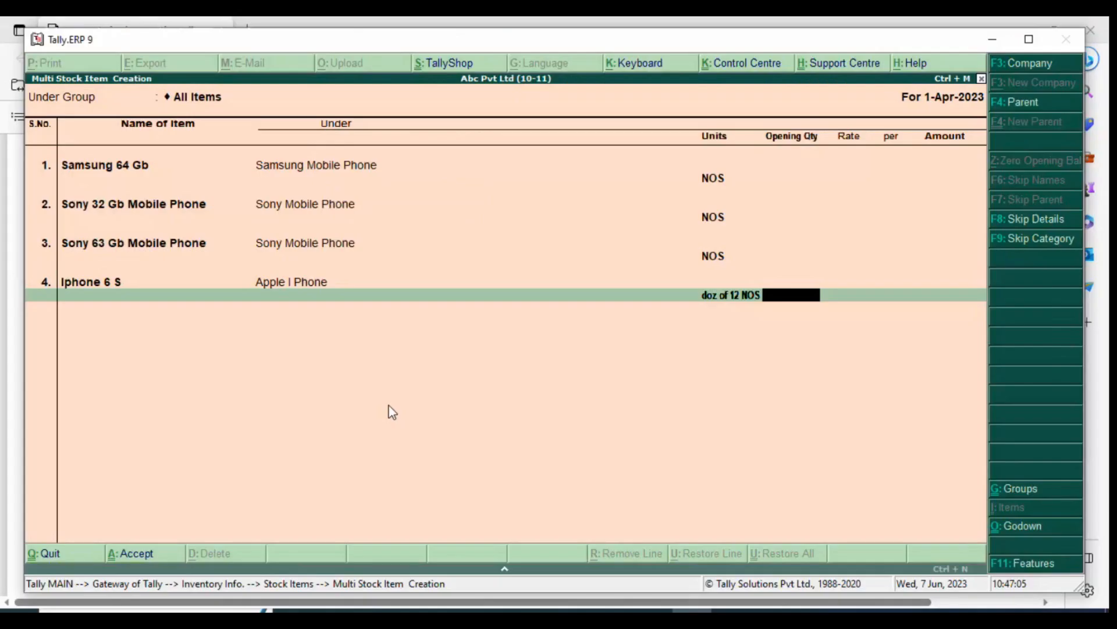
# Finish the multiple stock item creation and open the list of stock items for display in single mode
pyautogui.press('Escape')
pyautogui.press('Up')
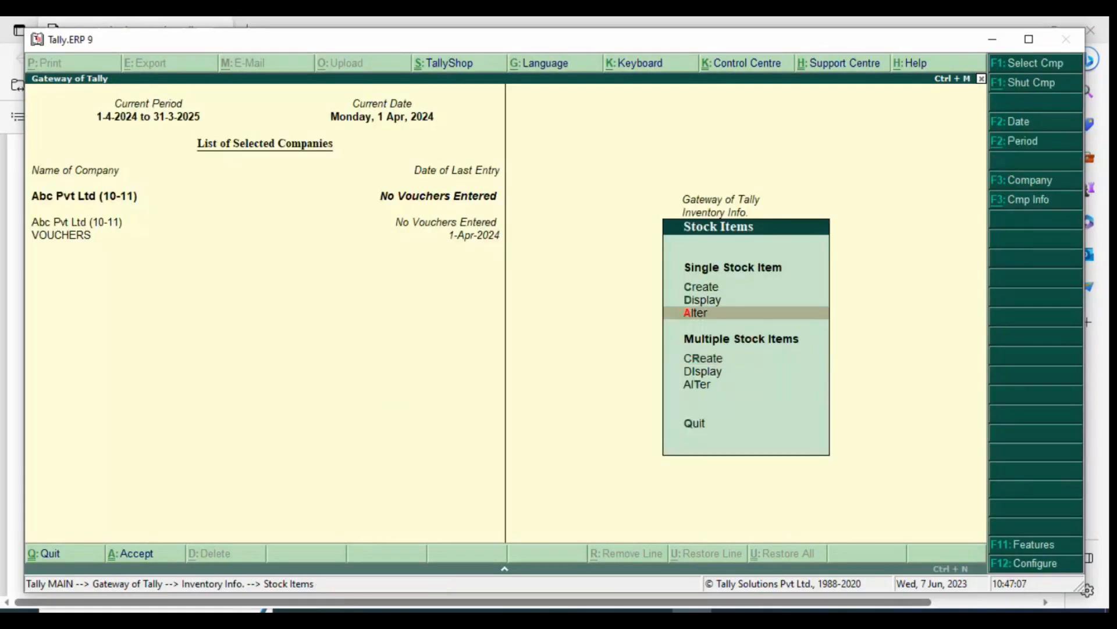
pyautogui.press('Return')
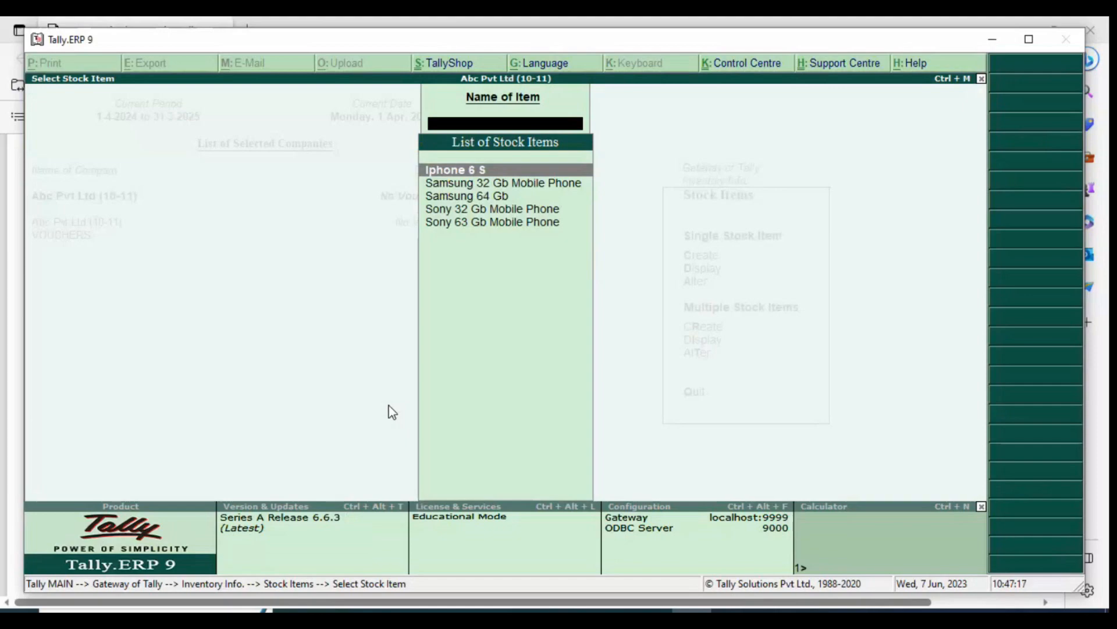
# Review the PDF's single and multiple stock item creation instructions through table 5.10, then return to Tally.ERP 9
pyautogui.hotkey('alt', 'Tab')
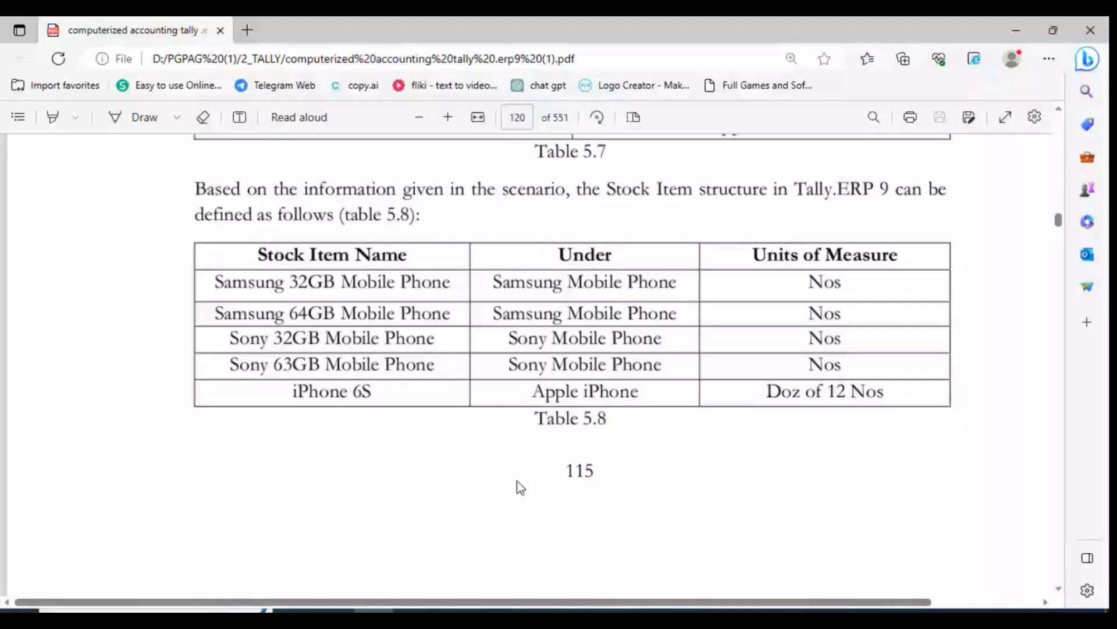
pyautogui.scroll(-4, 521, 487)
pyautogui.scroll(-8, 620, 462)
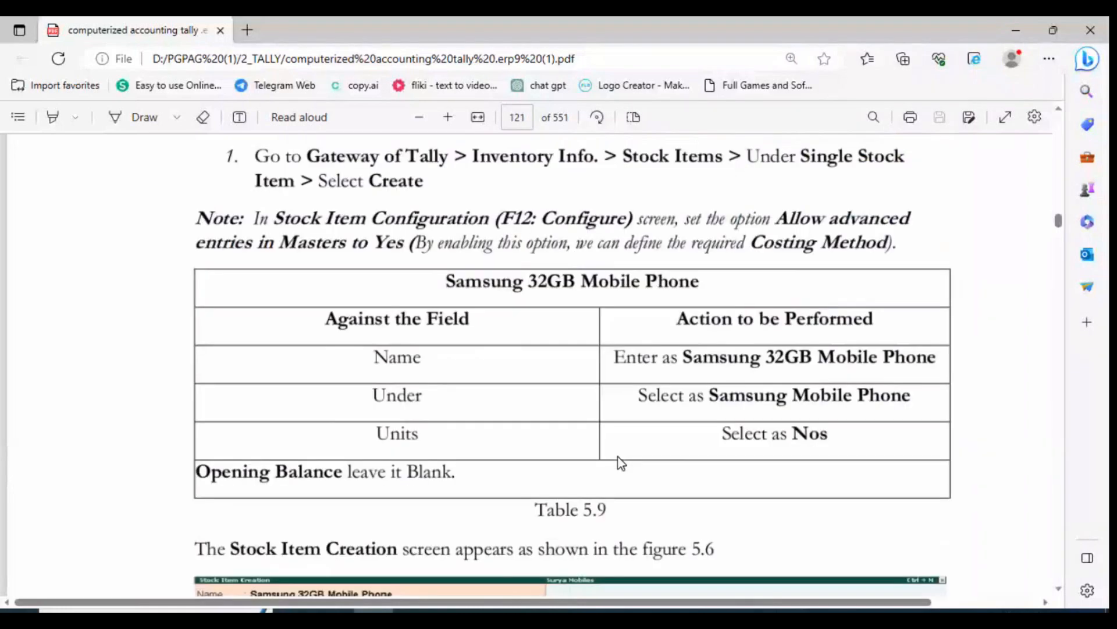
pyautogui.scroll(-7, 618, 456)
pyautogui.scroll(-5, 621, 463)
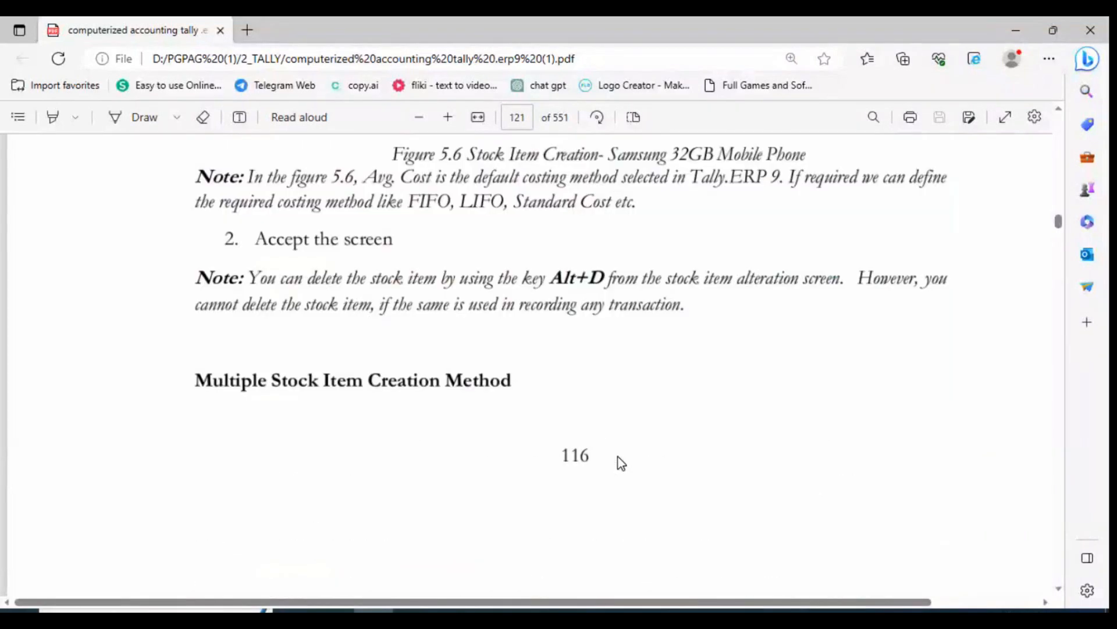
pyautogui.scroll(-8, 618, 457)
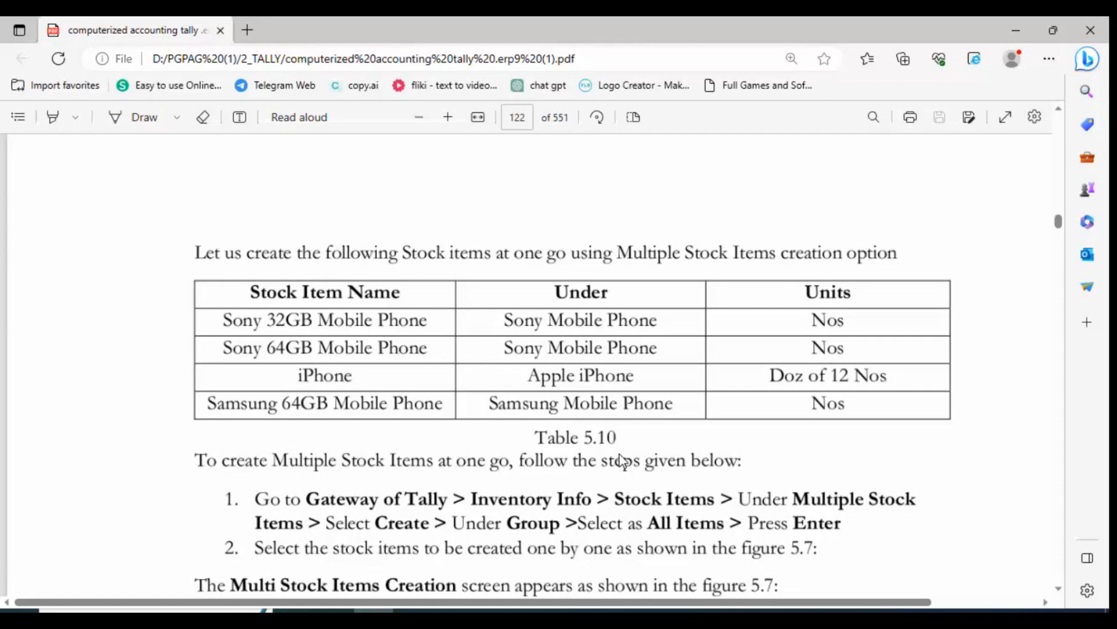
pyautogui.hotkey('alt', 'Tab')
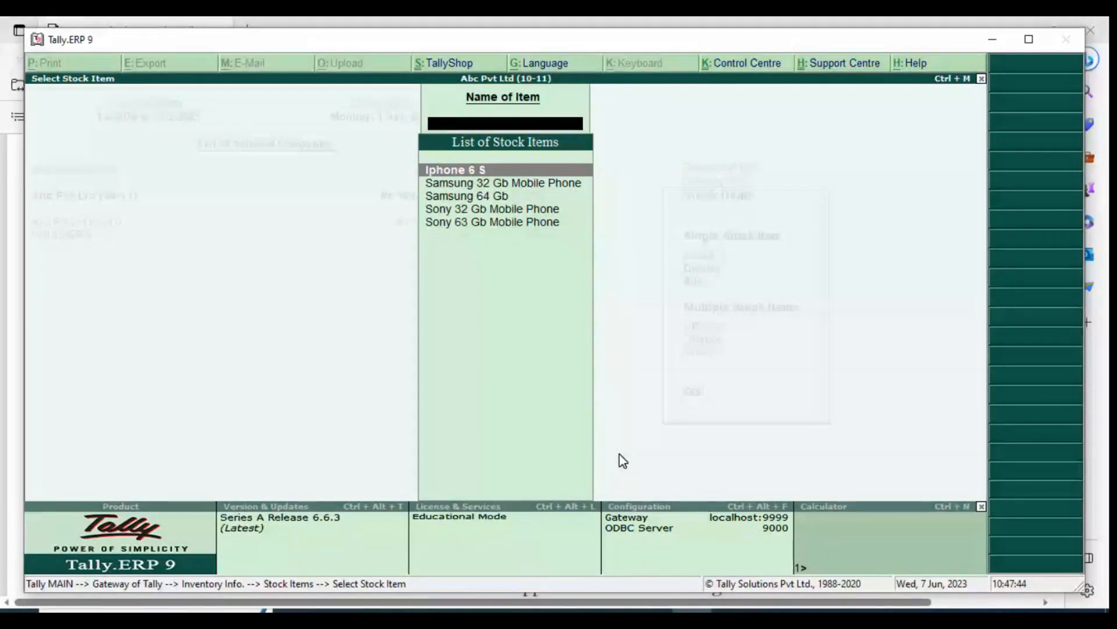
# Return to the Gateway of Tally and look over the Accounts Info. options
pyautogui.press('Escape')
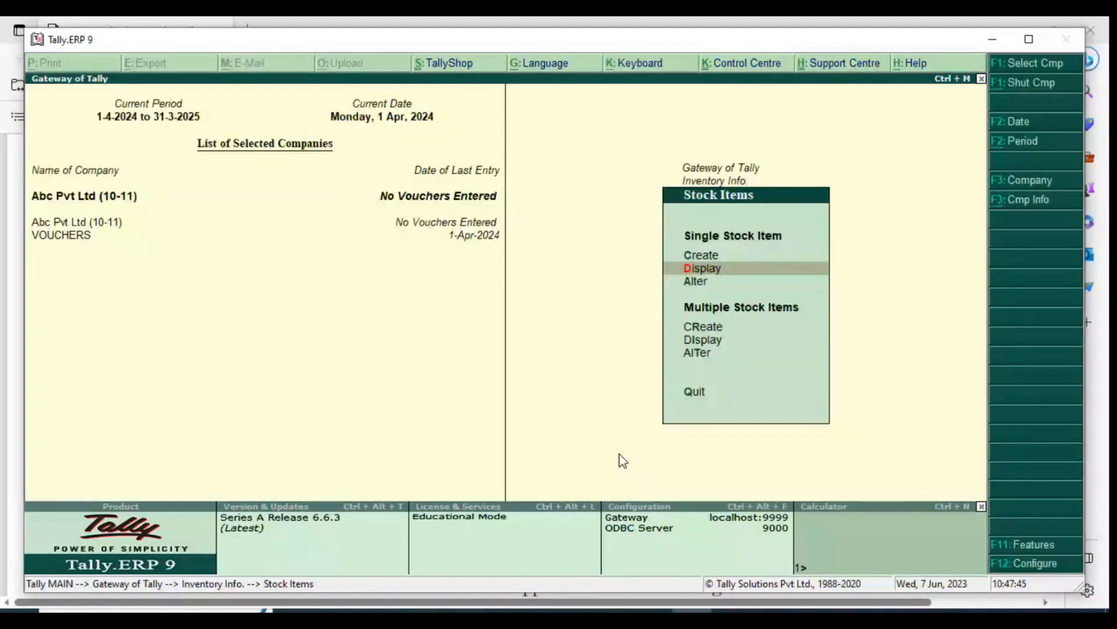
pyautogui.press('Escape')
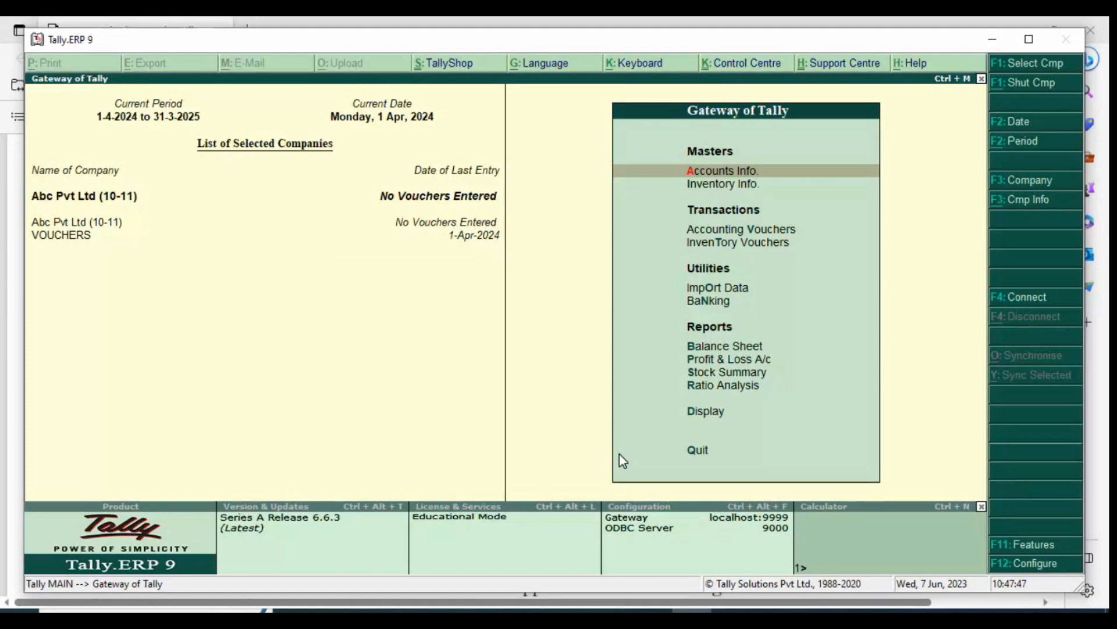
pyautogui.press('Return')
pyautogui.press('Down')
pyautogui.press('Down')
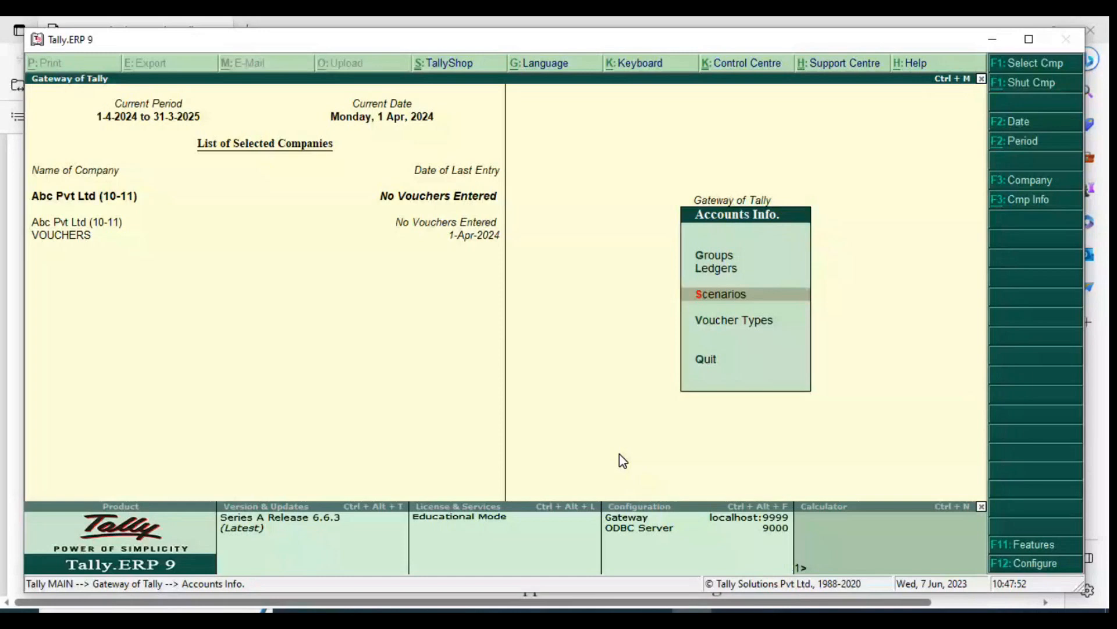
pyautogui.press('Escape')
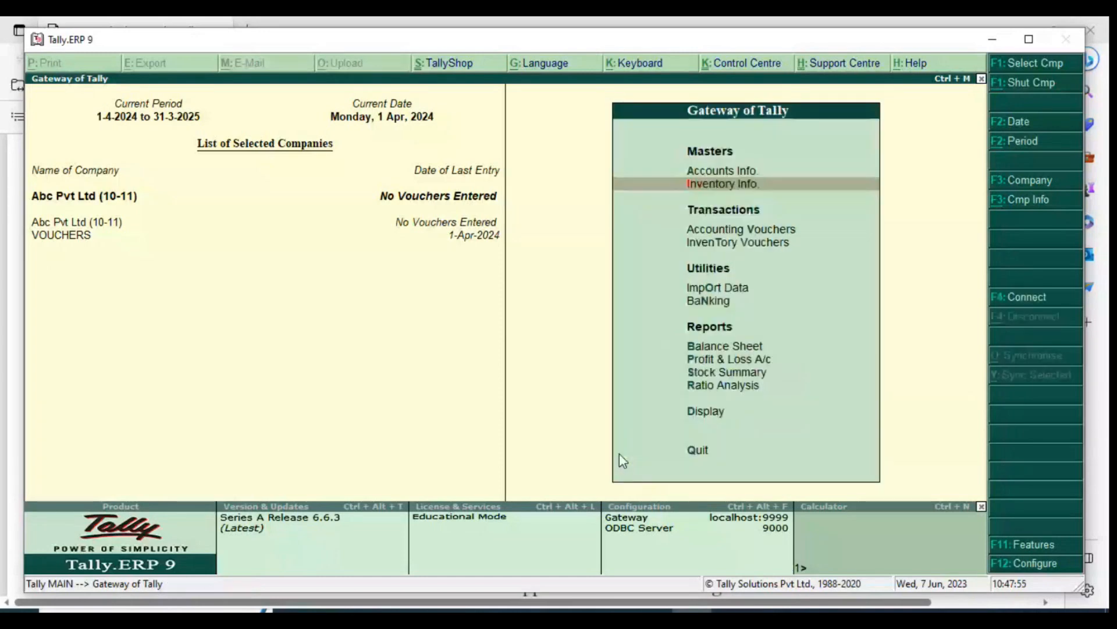
# Start a new simple unit of measure with the symbol kg and the formal name Kilogram
pyautogui.press('Return')
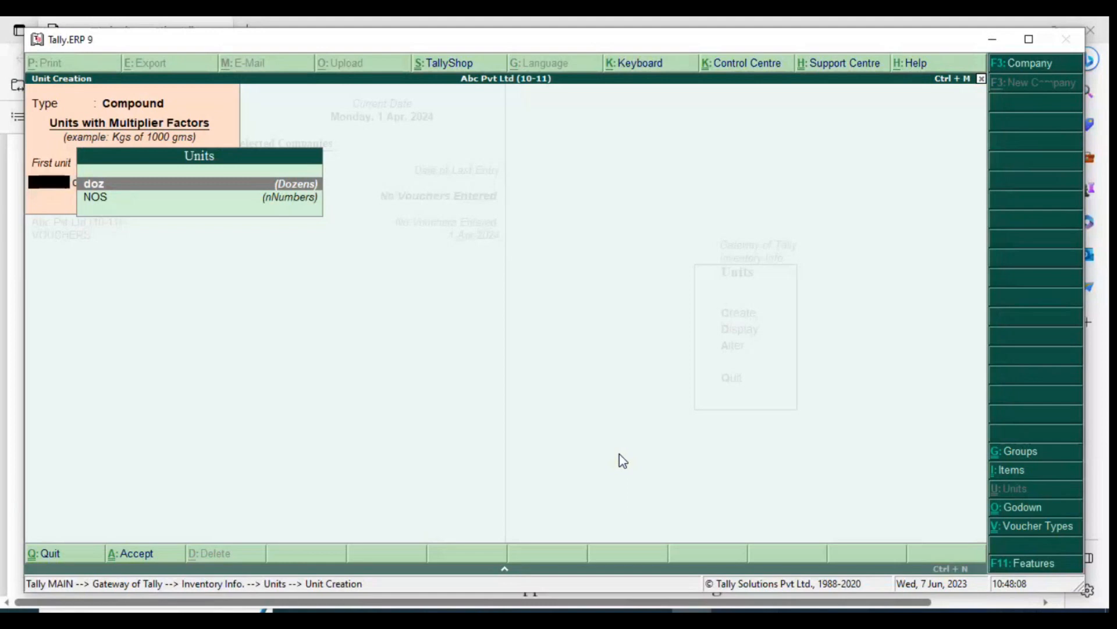
pyautogui.press('BackSpace')
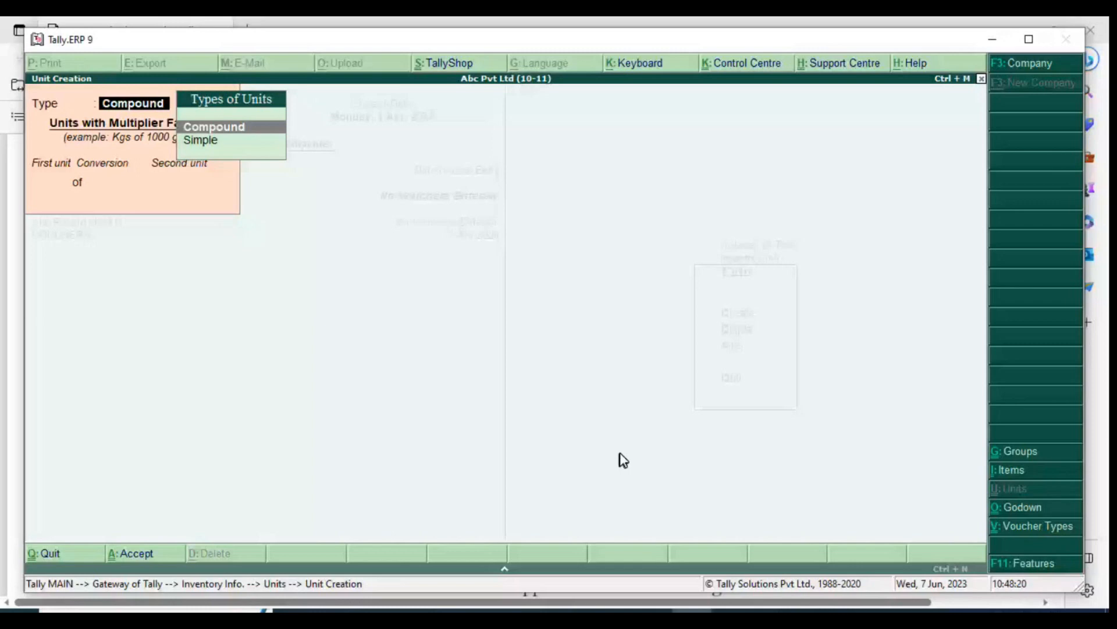
pyautogui.press('Down')
pyautogui.press('Return')
pyautogui.write('kg')
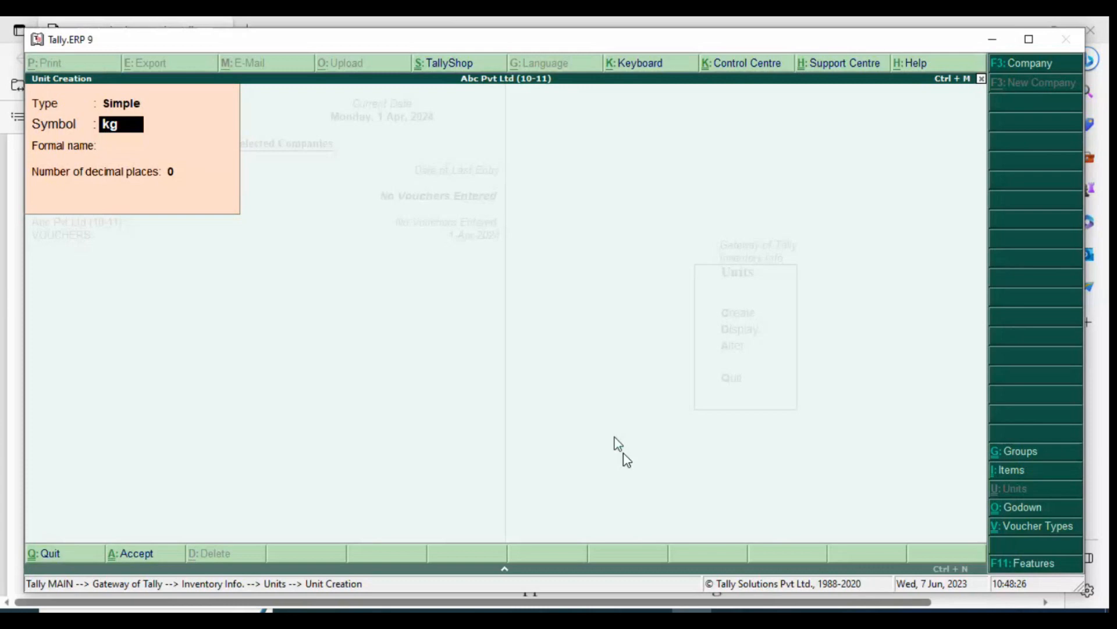
pyautogui.press('Return')
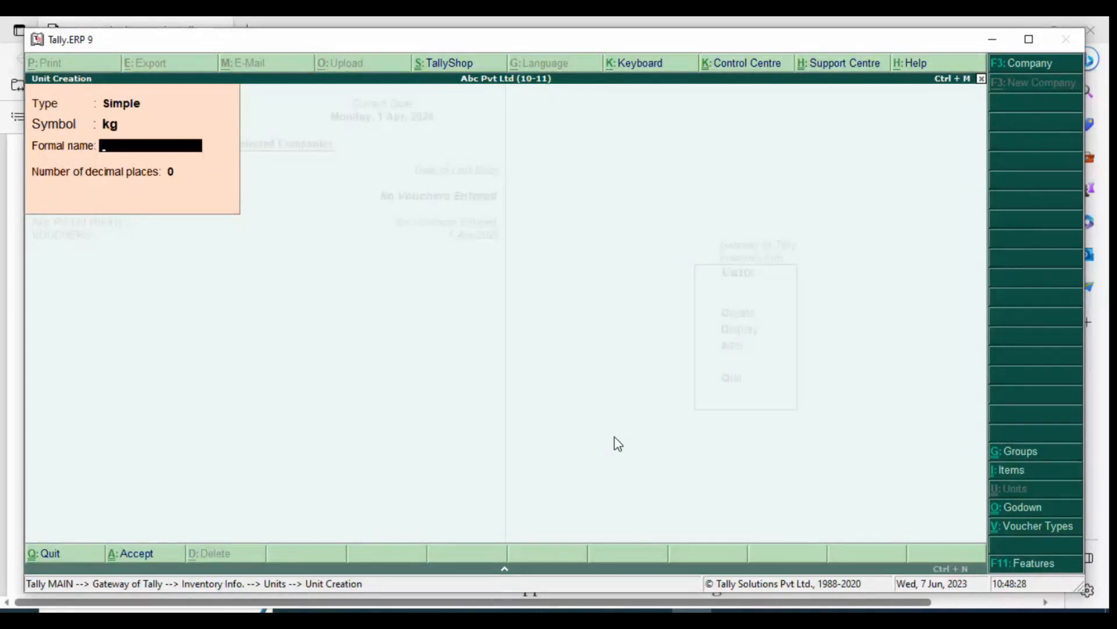
pyautogui.write('Kilogram')
pyautogui.press('Return')
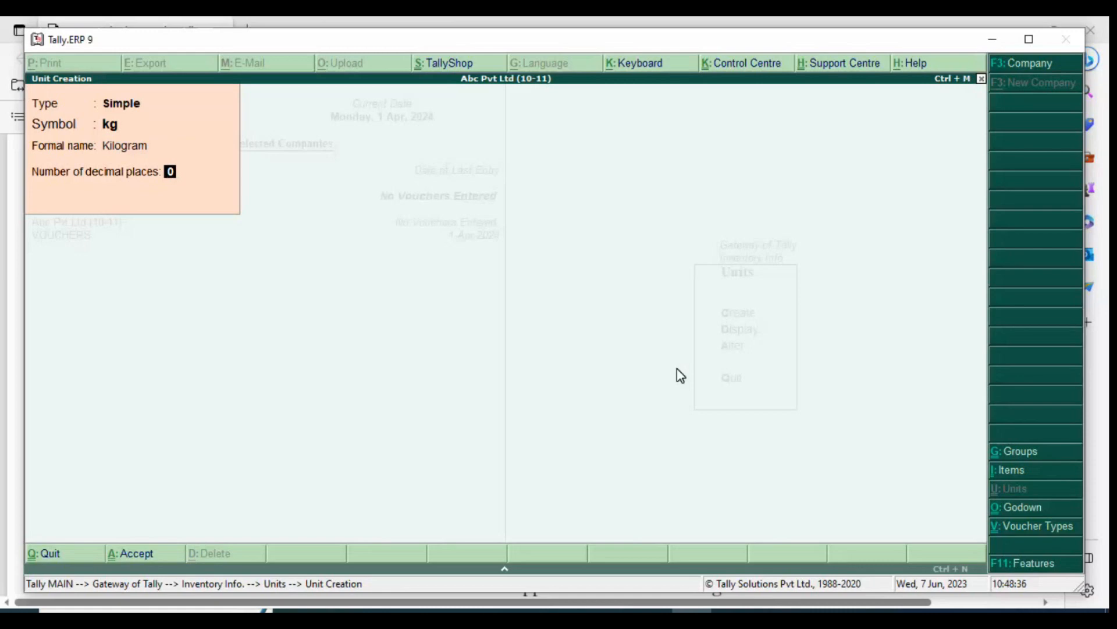
# Set the kg unit's number of decimal places to 3, save it, and leave unit creation
pyautogui.press('Return')
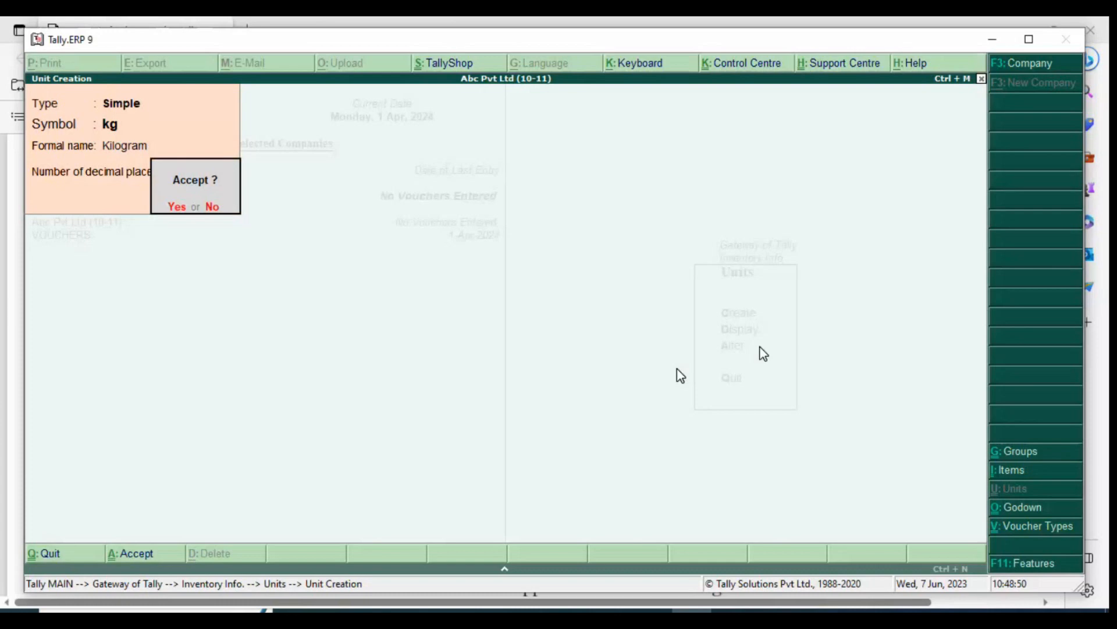
pyautogui.press('n')
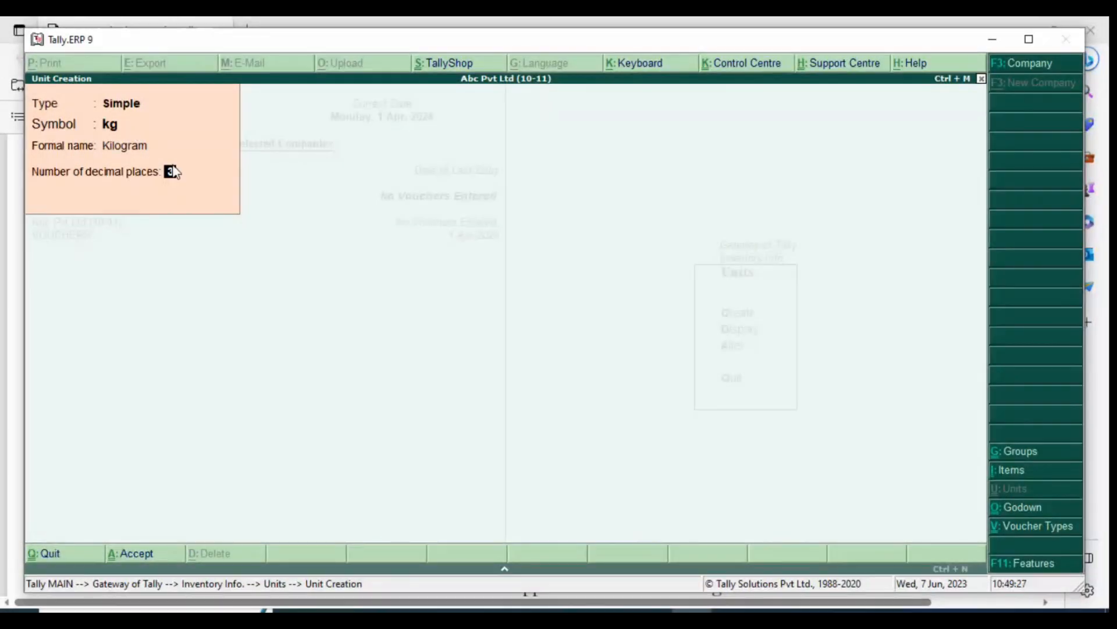
pyautogui.press('Return')
pyautogui.press('Return')
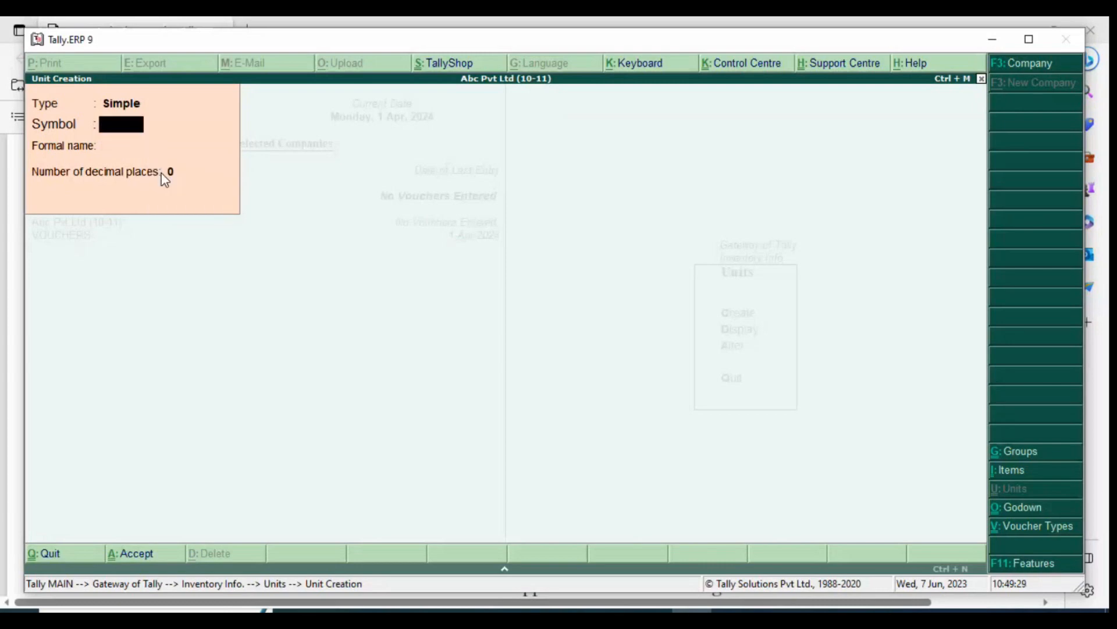
pyautogui.press('Escape')
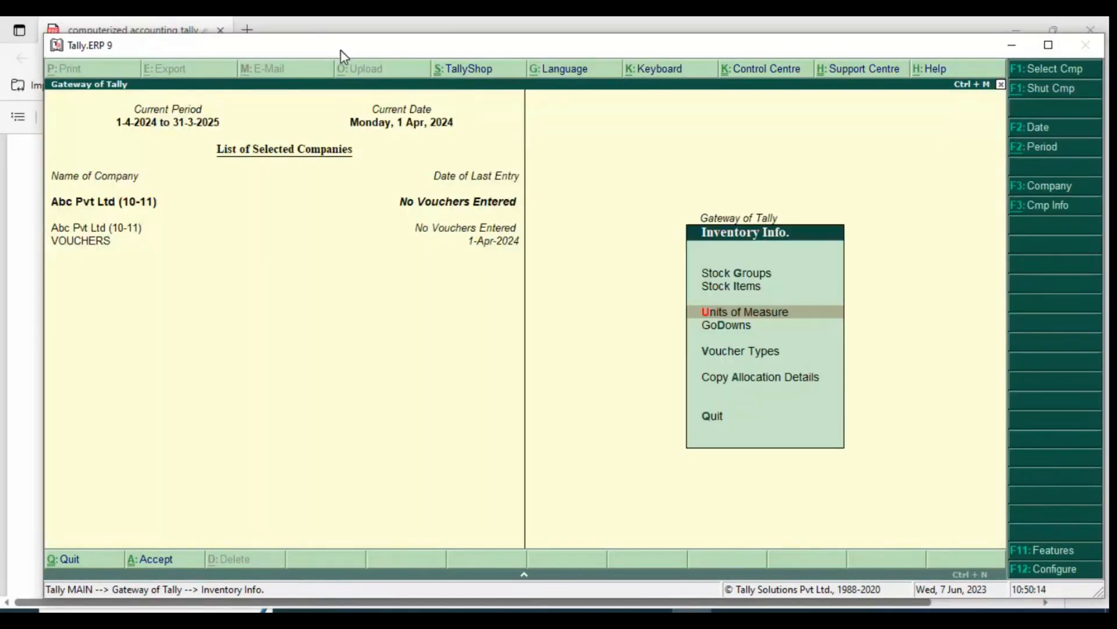
# Start a new single stock item named Rice without an alias
pyautogui.press('Up')
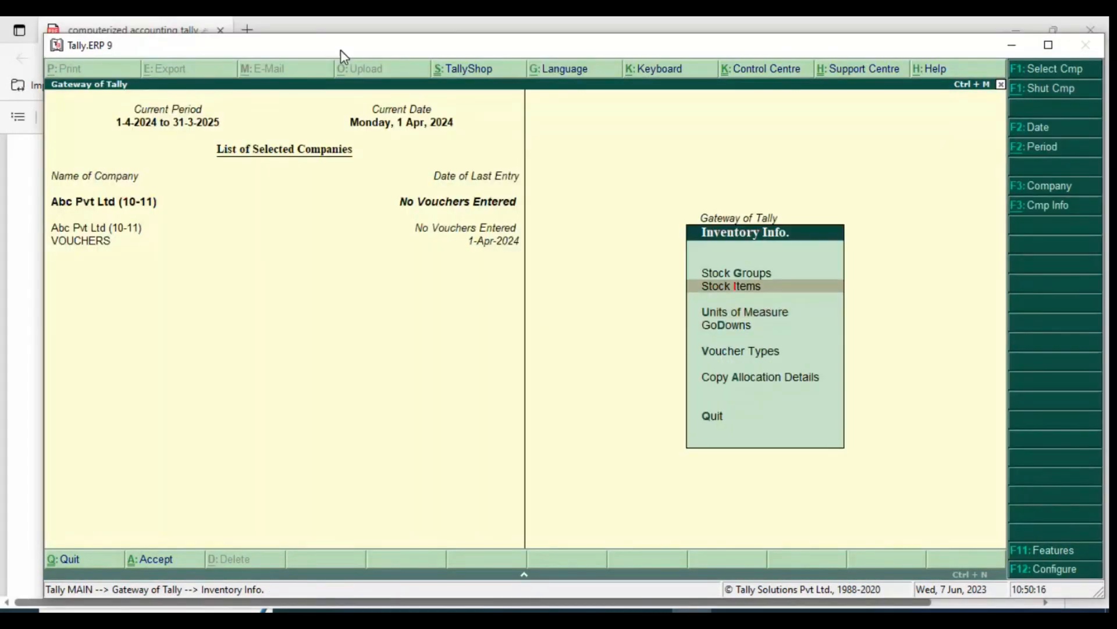
pyautogui.press('Return')
pyautogui.press('Return')
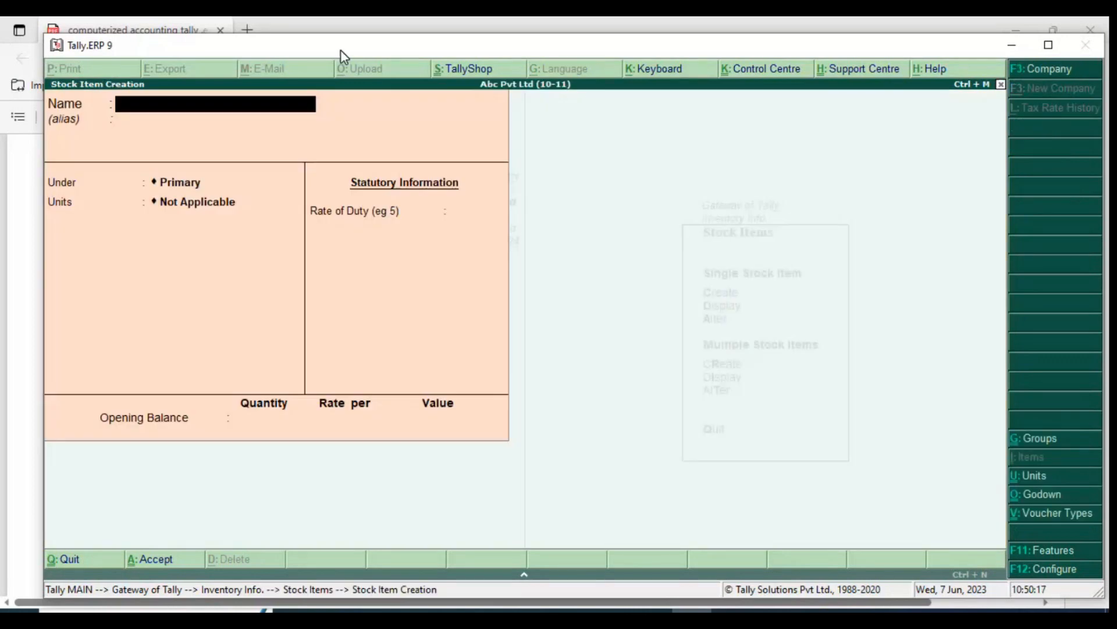
pyautogui.write('Ricw')
pyautogui.press('BackSpace')
pyautogui.write('e')
pyautogui.press('Return')
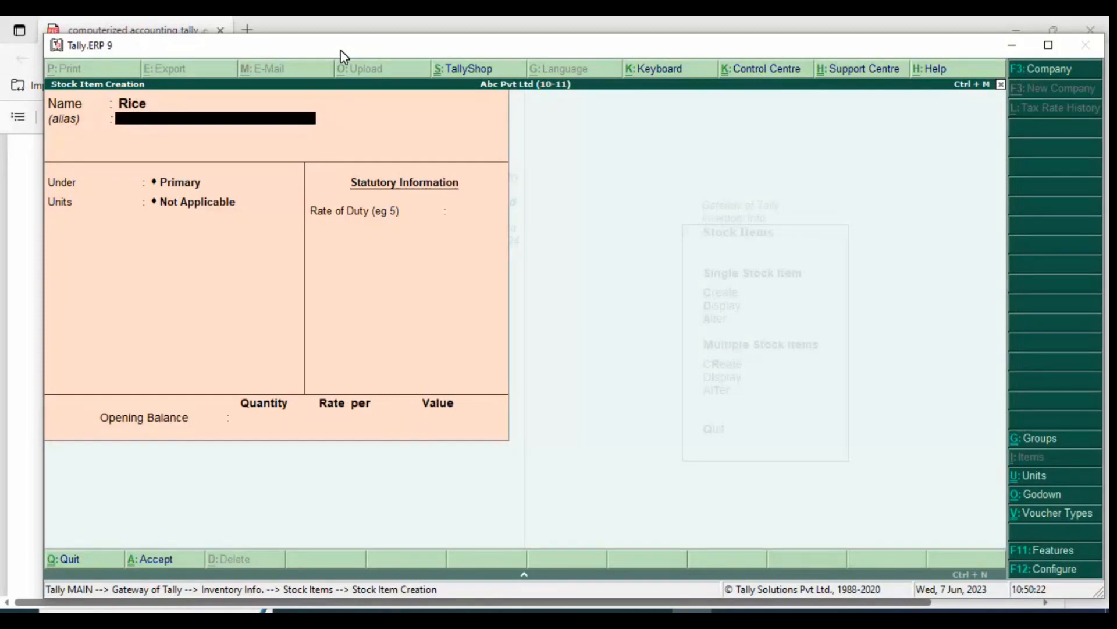
pyautogui.press('Return')
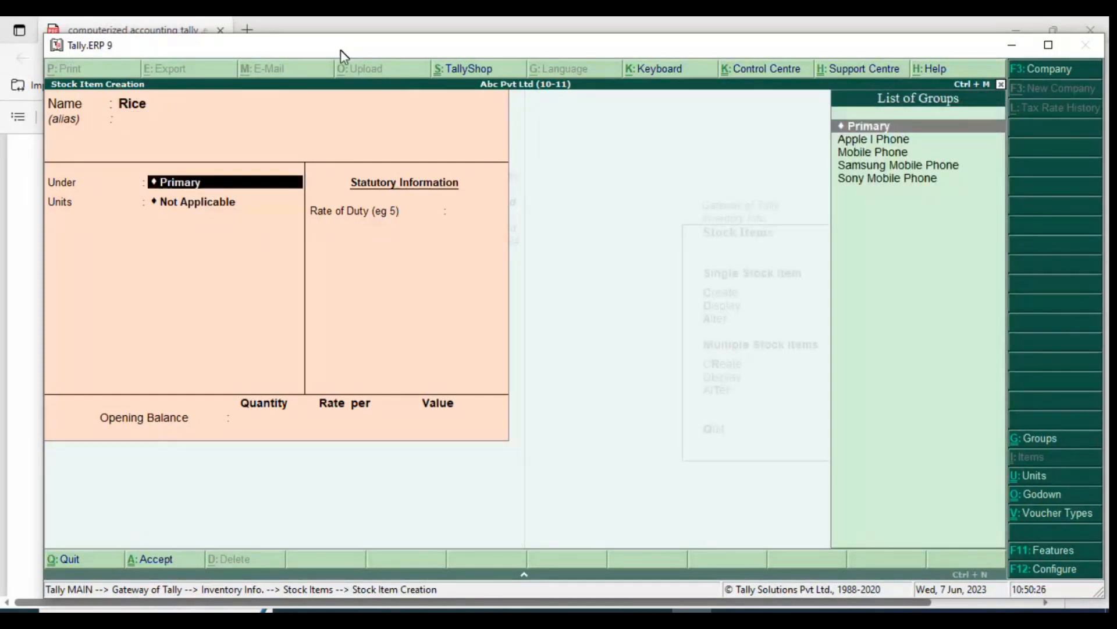
# Create a stock group named Food Grain under Primary, with item quantities added, and assign it to the Rice item
pyautogui.hotkey('alt', 'c')
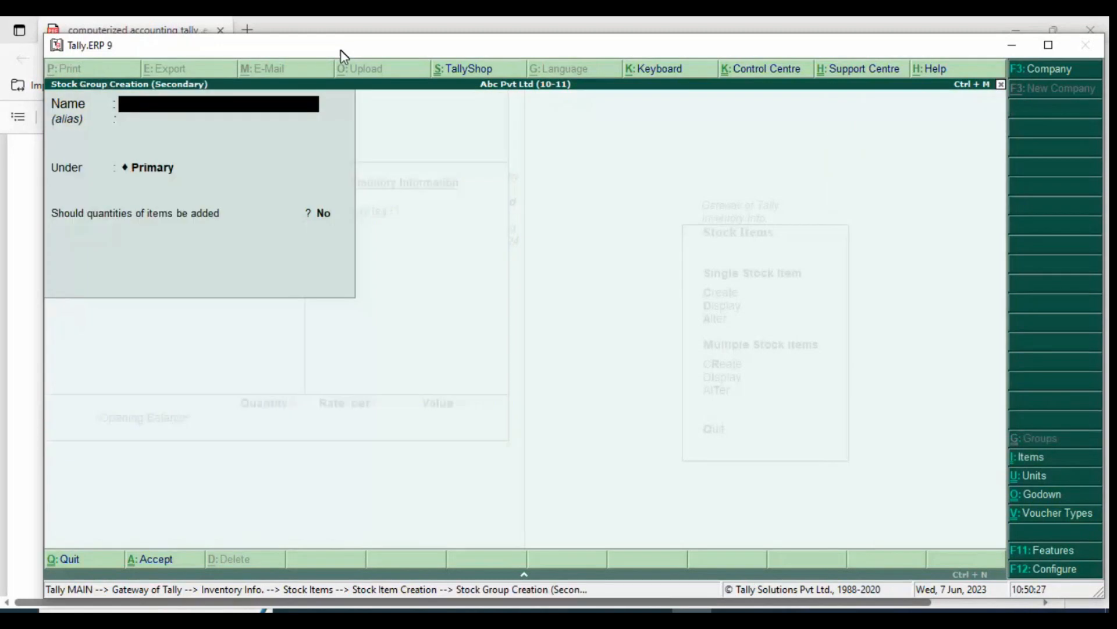
pyautogui.write('Food ')
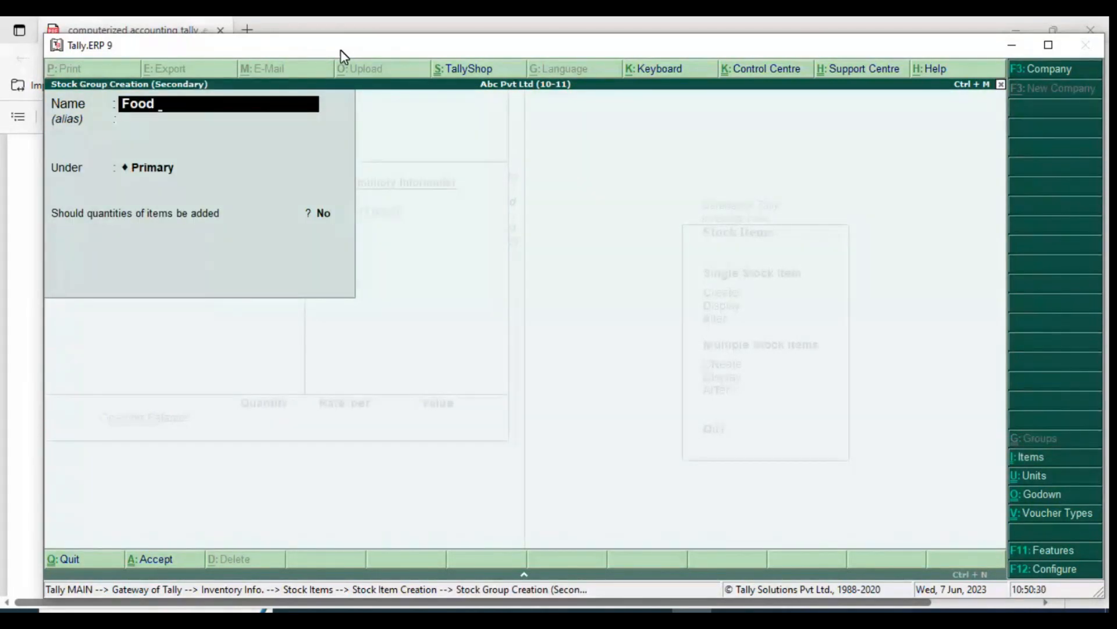
pyautogui.write('Grain')
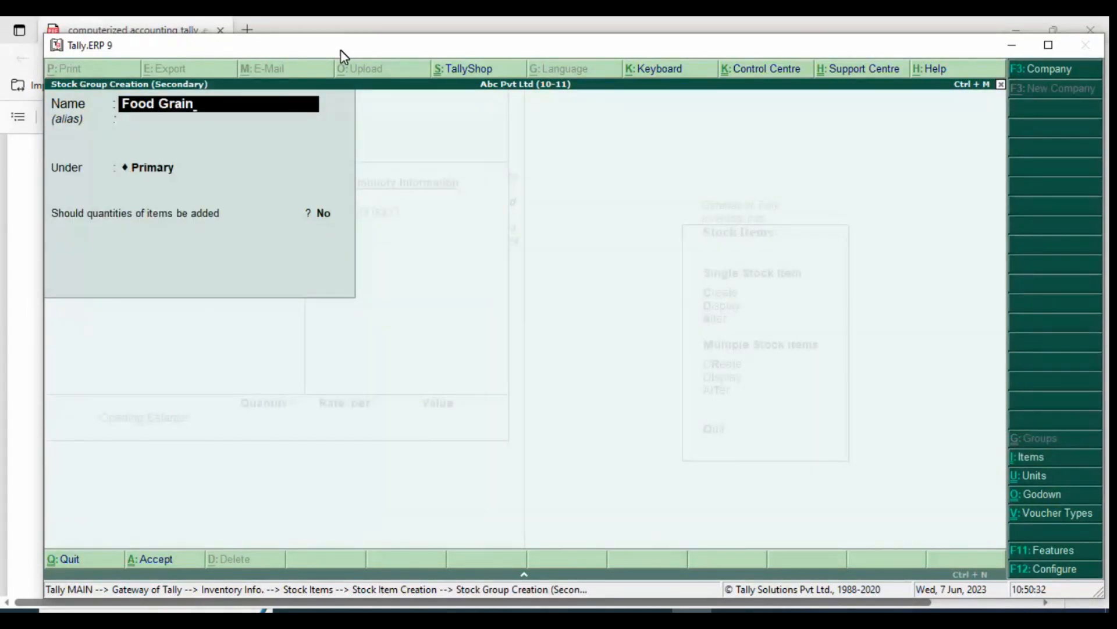
pyautogui.press('Return')
pyautogui.press('Return')
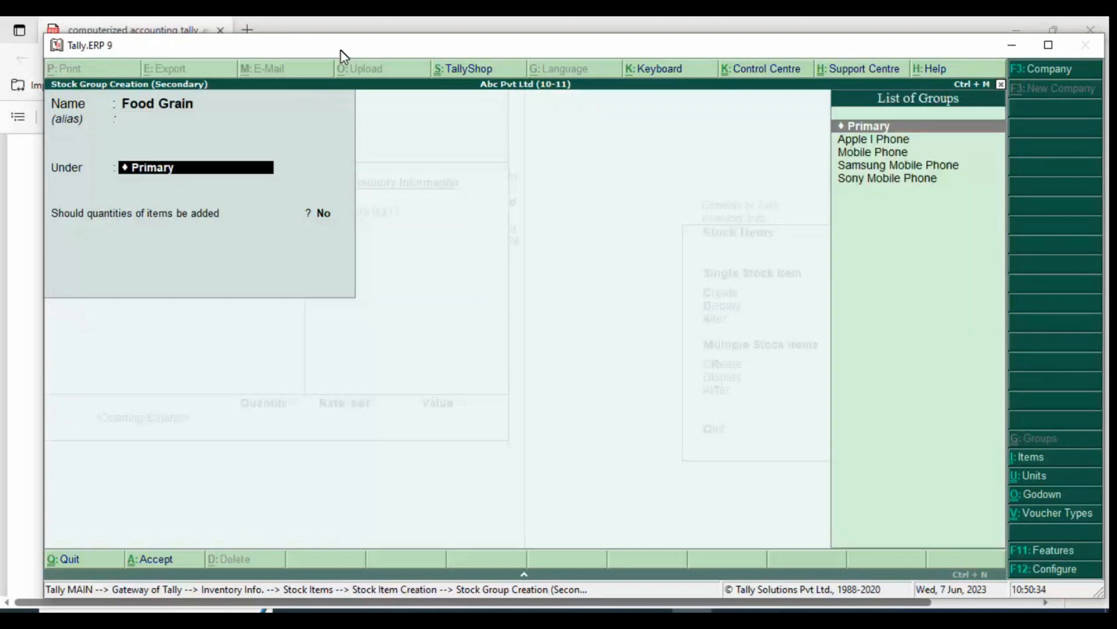
pyautogui.press('Return')
pyautogui.press('y')
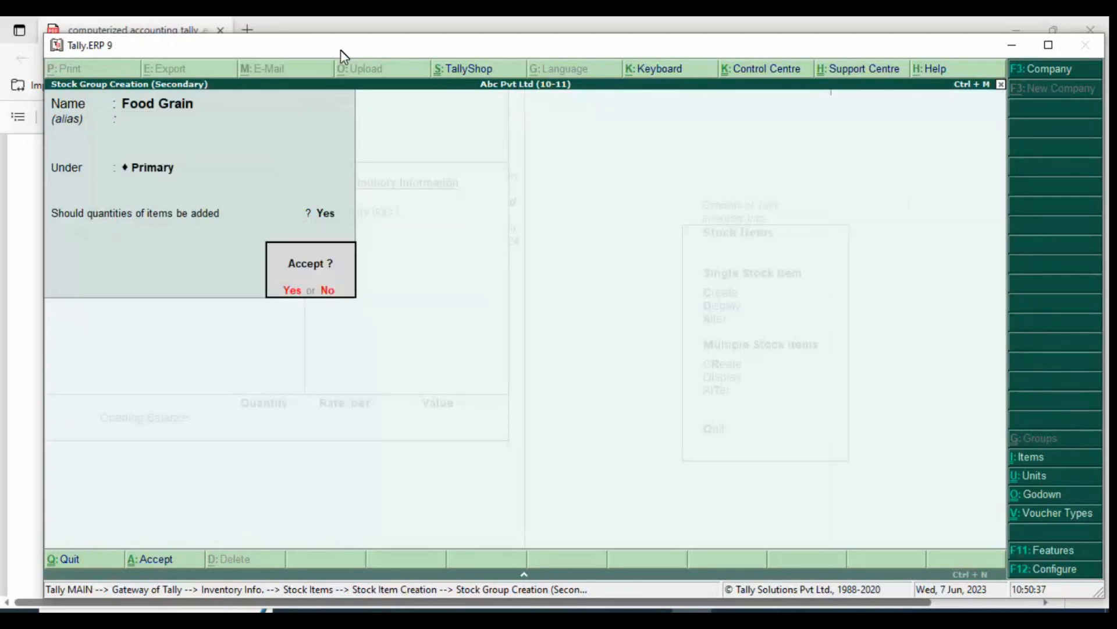
pyautogui.press('Return')
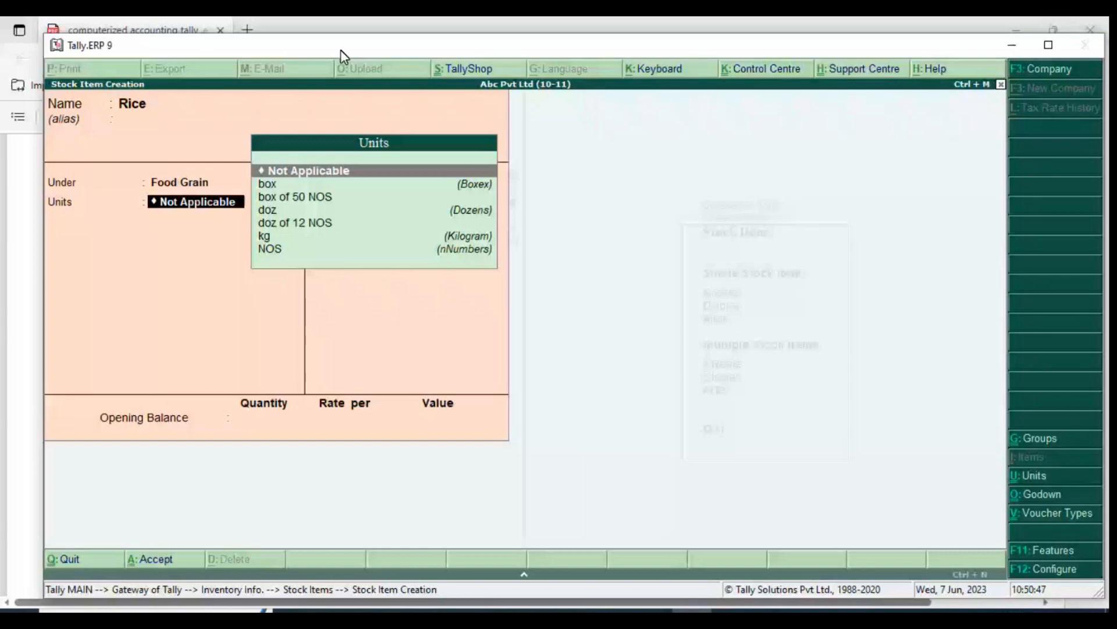
# Set Rice's unit to kg, keep components (BOM) at No, leave the rate of duty unfilled, and save the item
pyautogui.press('Down')
pyautogui.press('Down')
pyautogui.press('Down')
pyautogui.press('Down')
pyautogui.press('Down')
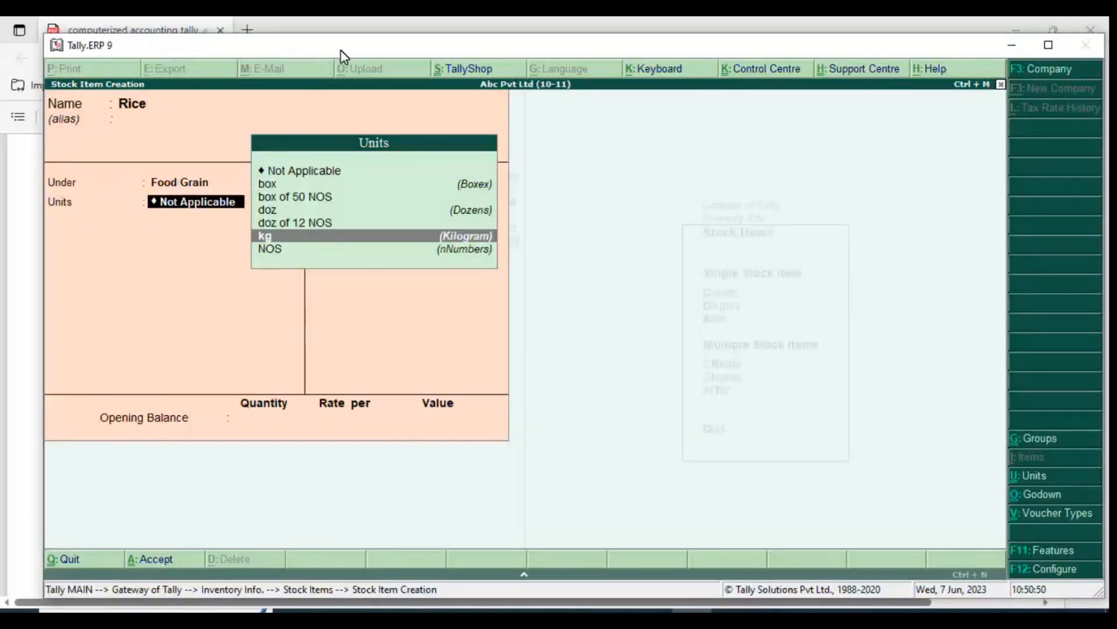
pyautogui.press('Return')
pyautogui.press('Return')
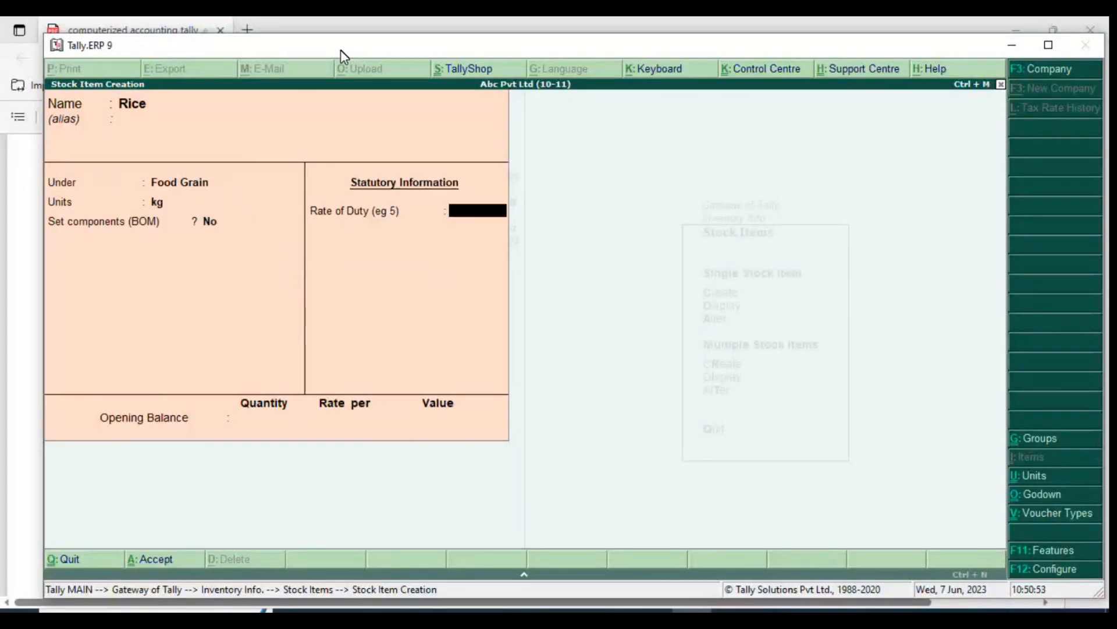
pyautogui.press('Return')
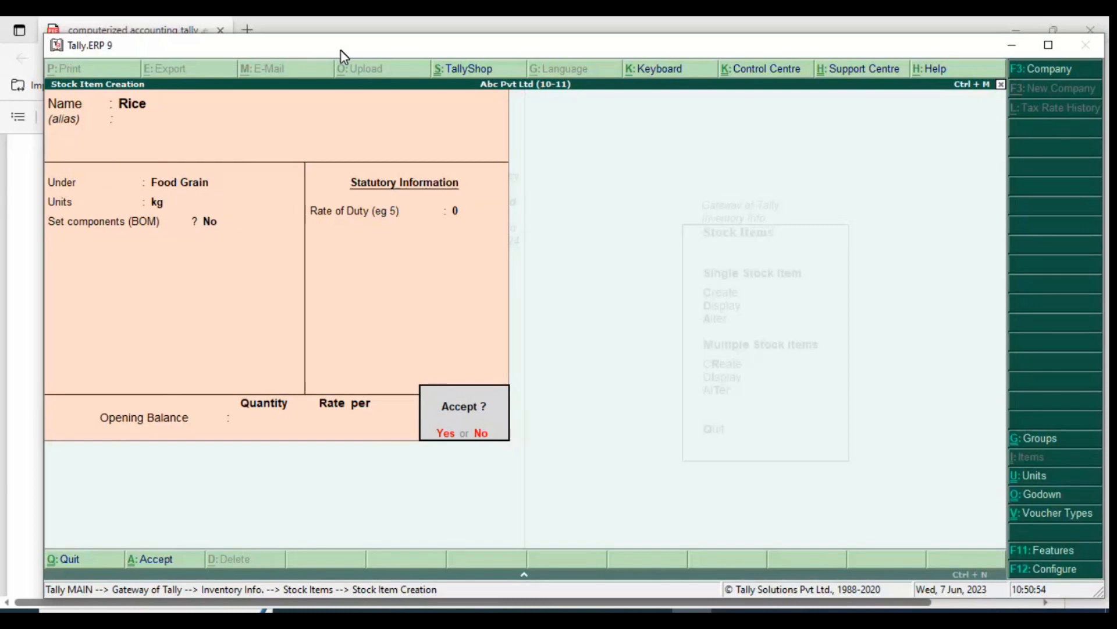
pyautogui.press('Return')
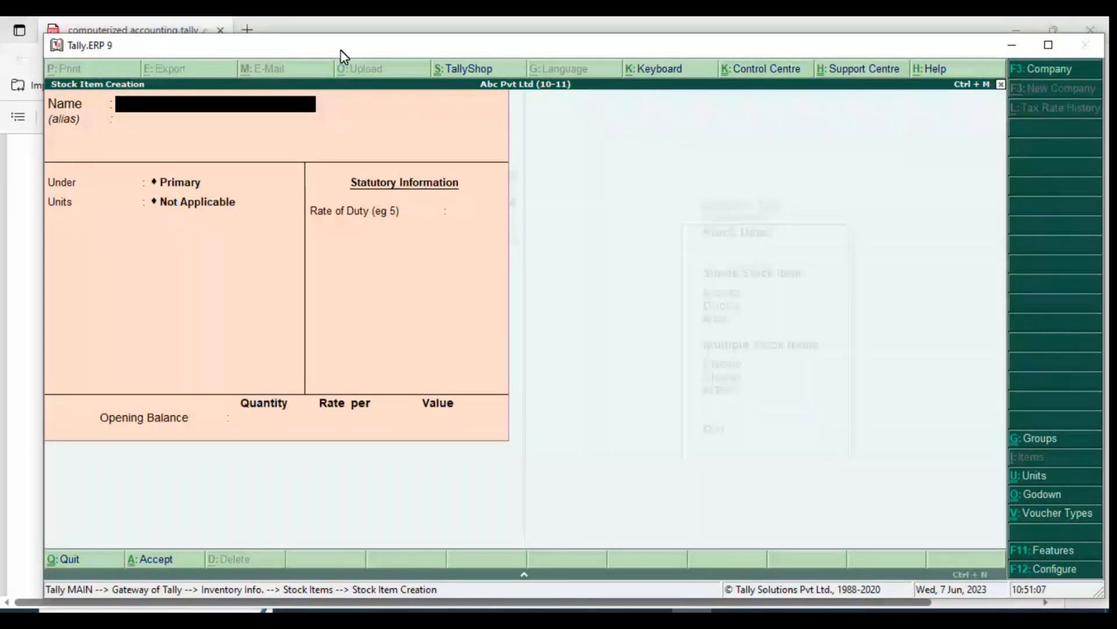
pyautogui.write('Butte')
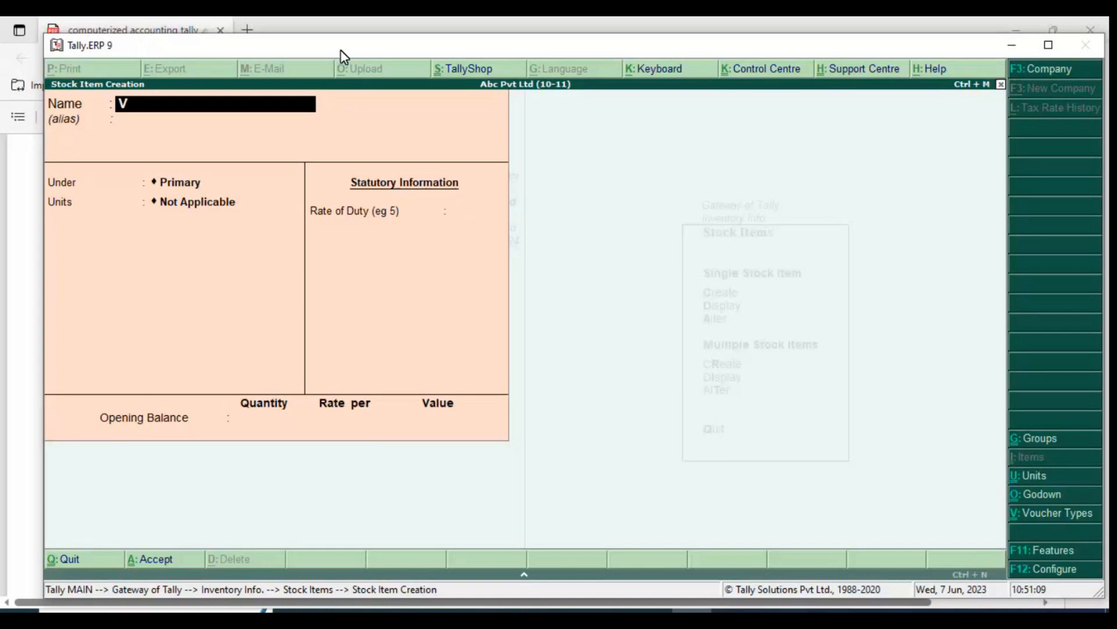
pyautogui.write('r')
pyautogui.press('Return')
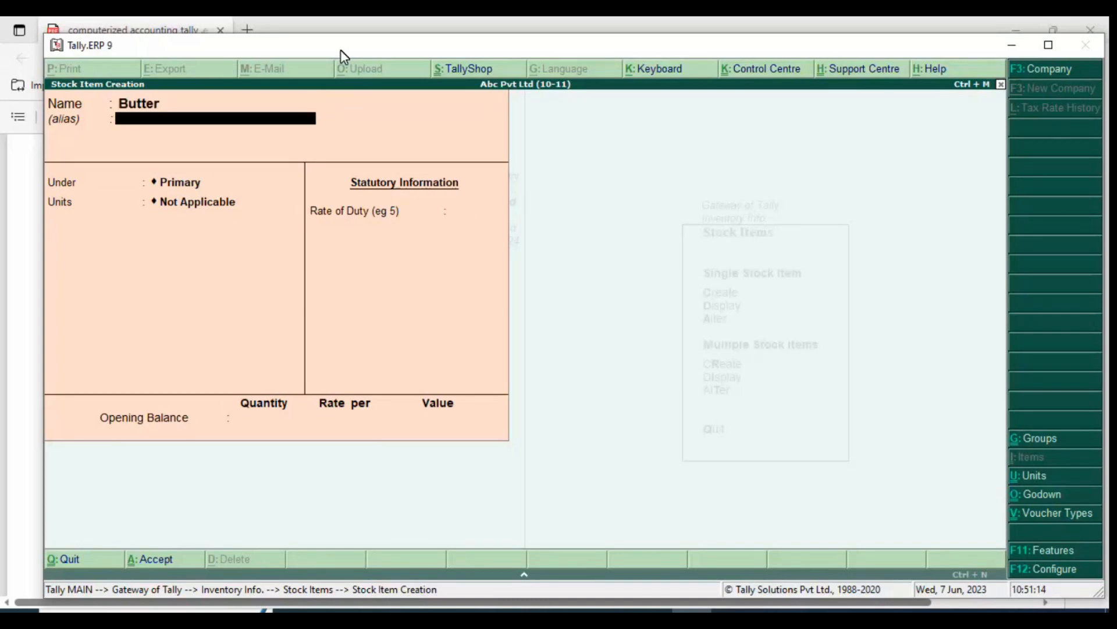
pyautogui.press('Return')
pyautogui.press('Return')
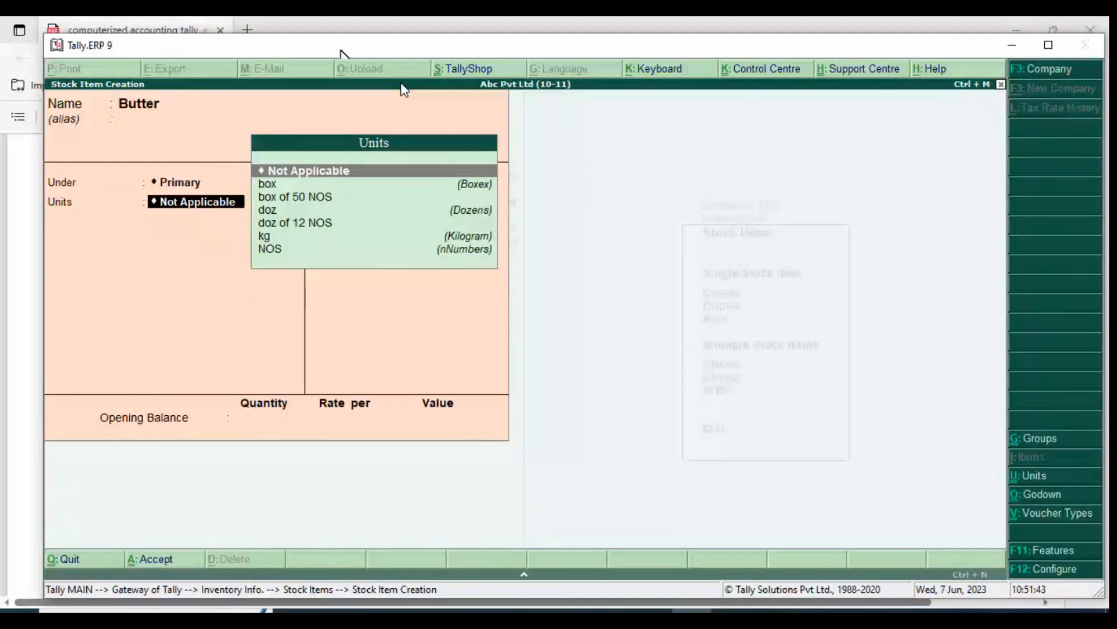
pyautogui.press('Escape')
pyautogui.press('Escape')
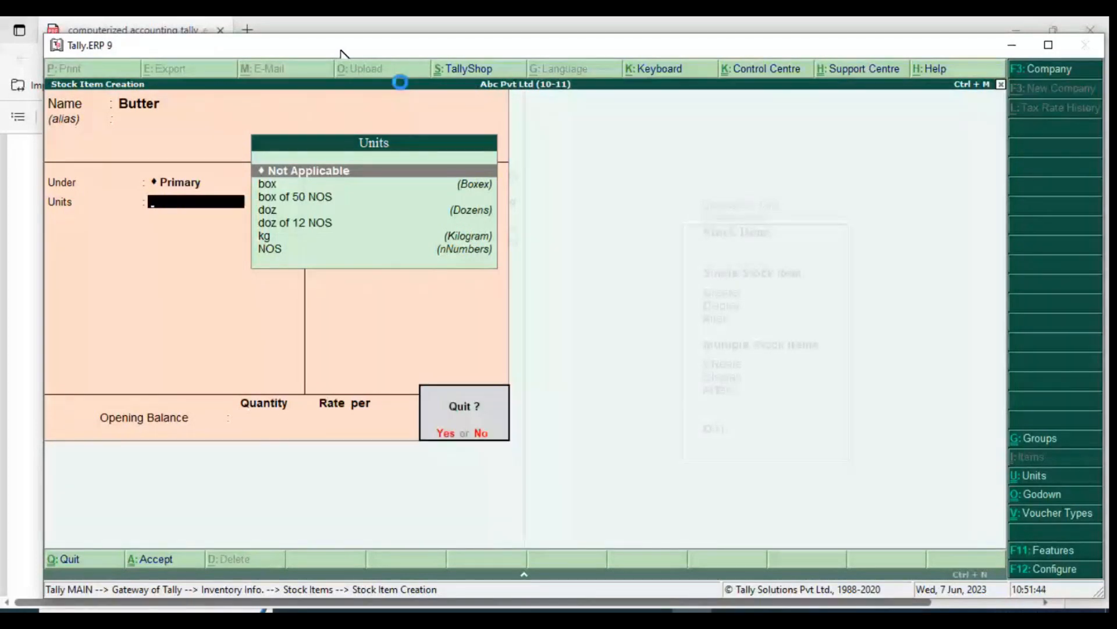
pyautogui.press('Return')
# Return to the Gateway of Tally and switch to the Tally notes document in Word
pyautogui.press('Escape')
pyautogui.press('Escape')
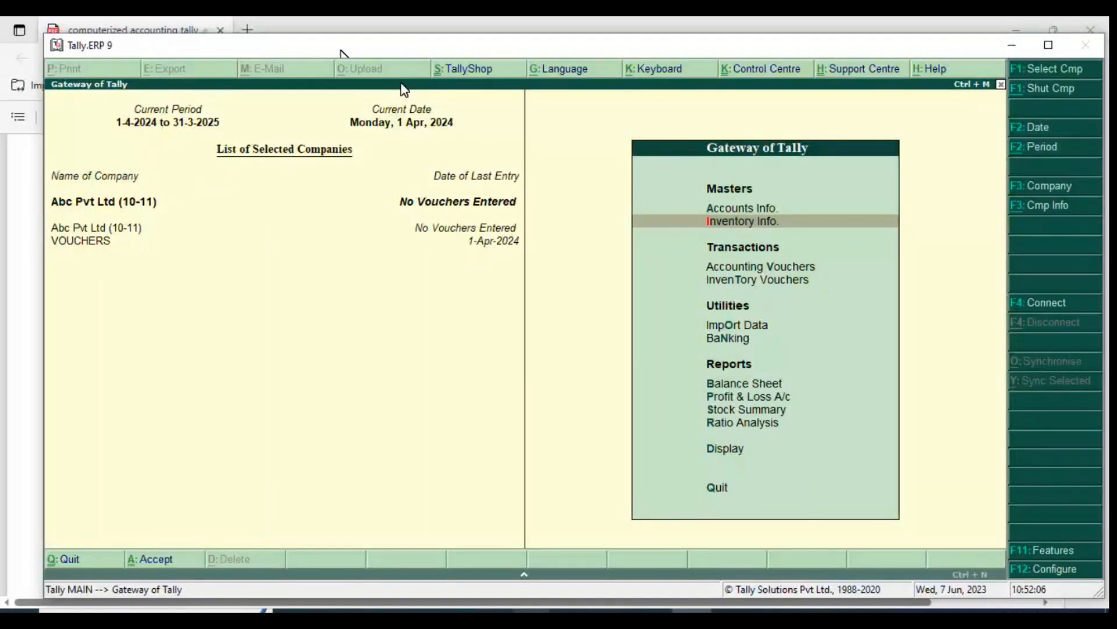
pyautogui.hotkey('alt', 'Tab')
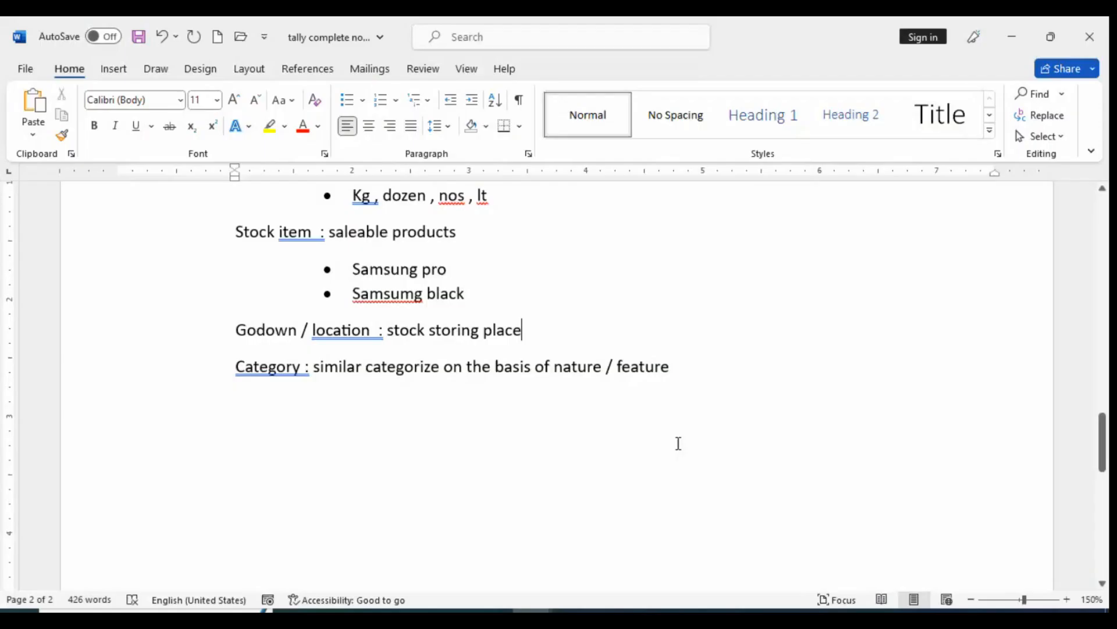
# Add a new line reading "Enabling godown /" below the Category definition
pyautogui.click(725, 382)
pyautogui.press('Return')
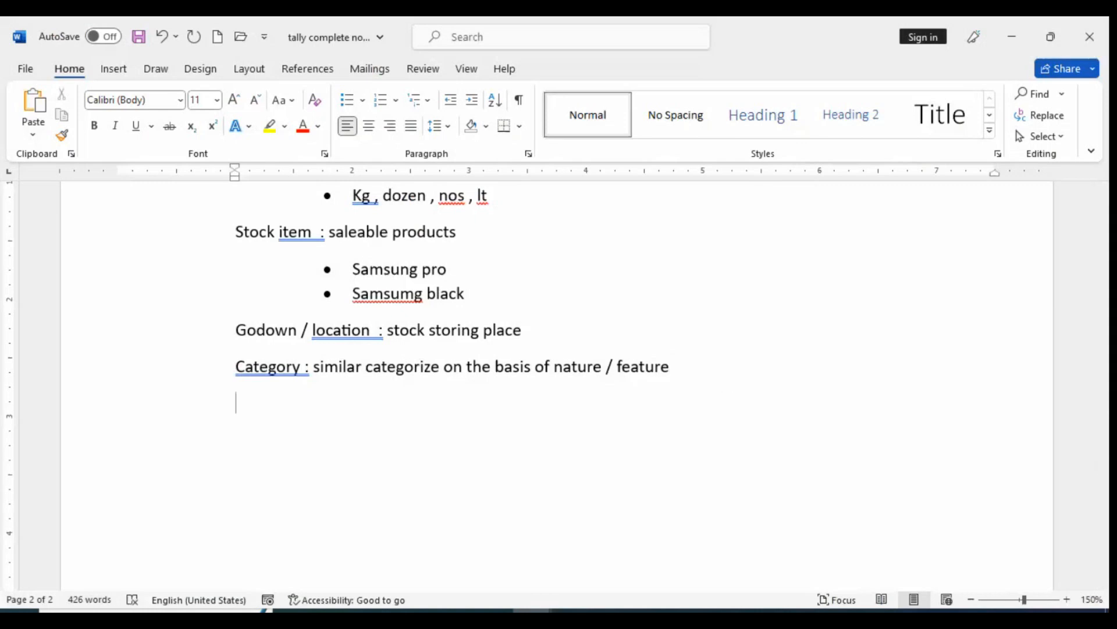
pyautogui.write('enabli')
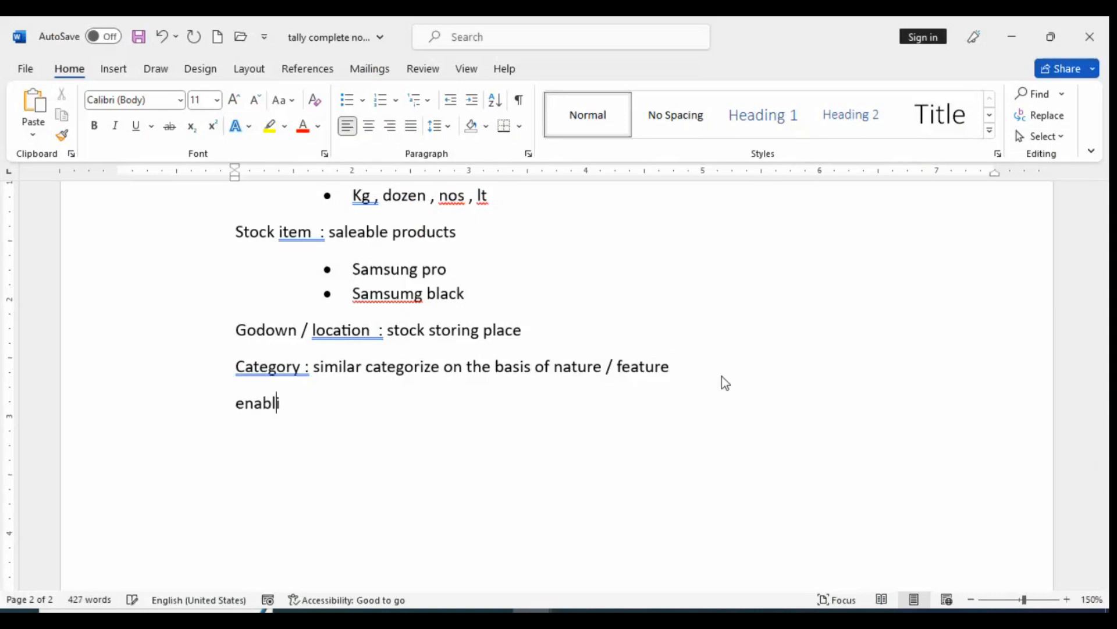
pyautogui.write('ng godow')
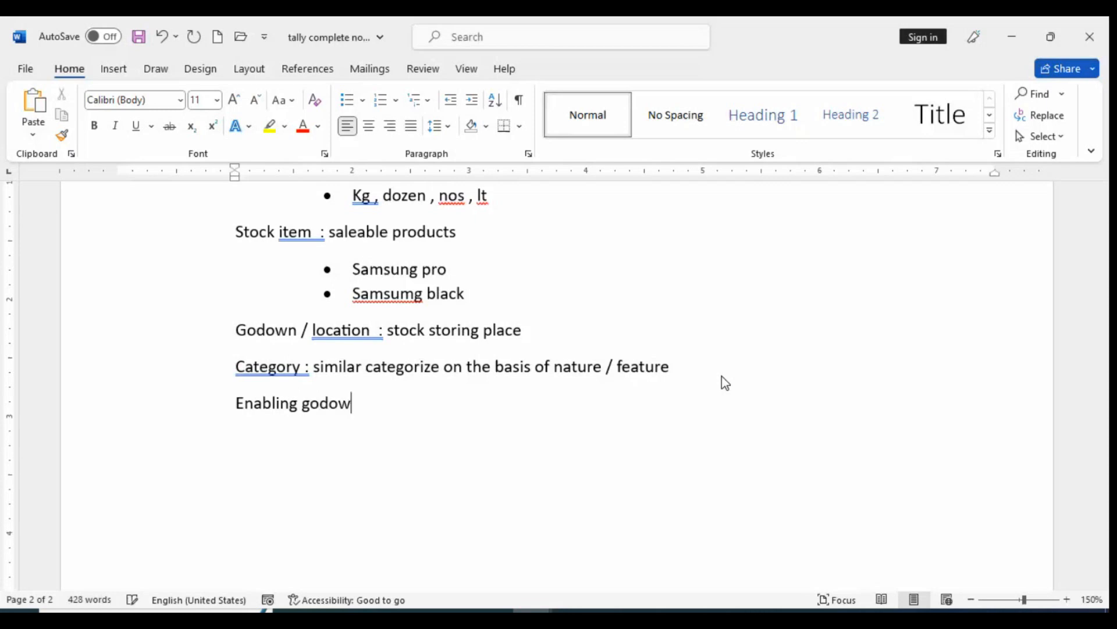
pyautogui.write('n /')
pyautogui.rightClick(319, 404)
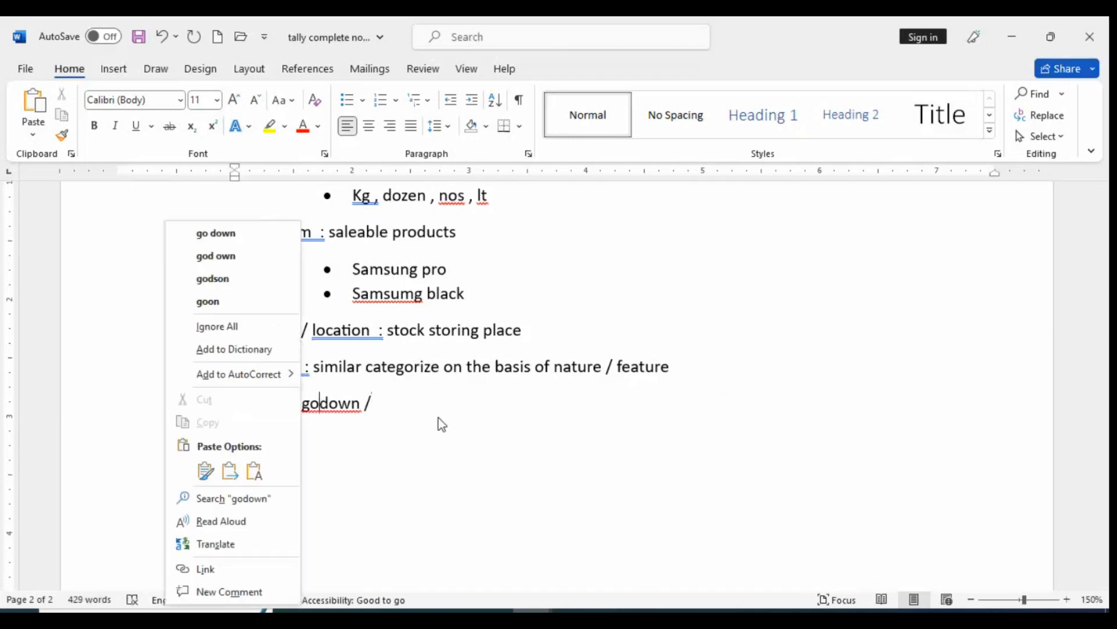
pyautogui.click(422, 406)
pyautogui.click(407, 403)
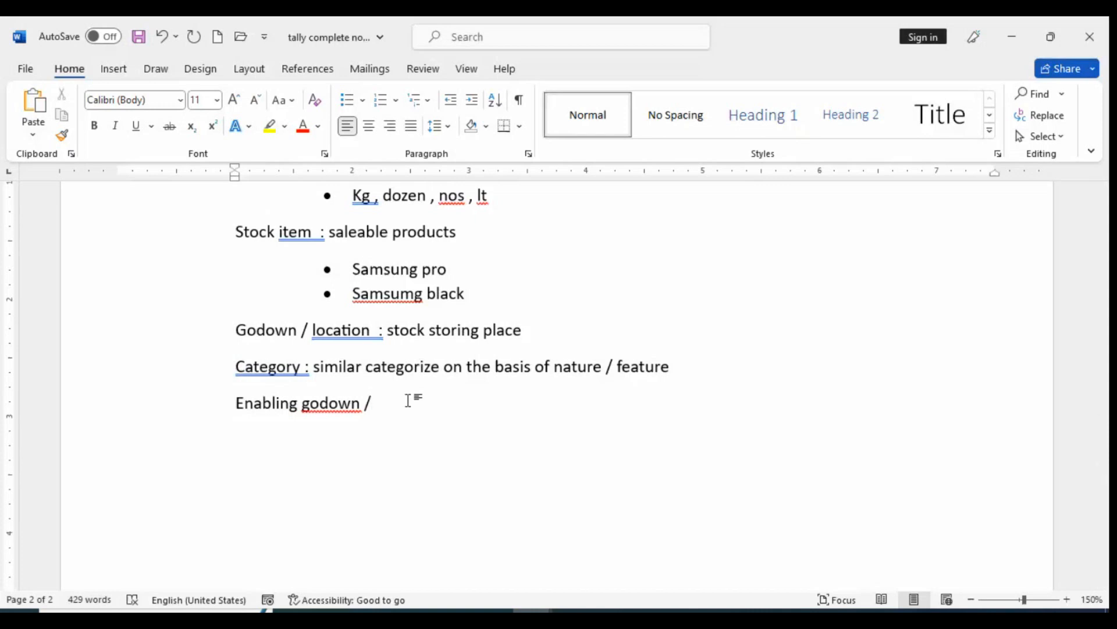
# Insert the line "Creating inventory master" between the Category definition and the "Enabling godown /" line
pyautogui.click(724, 389)
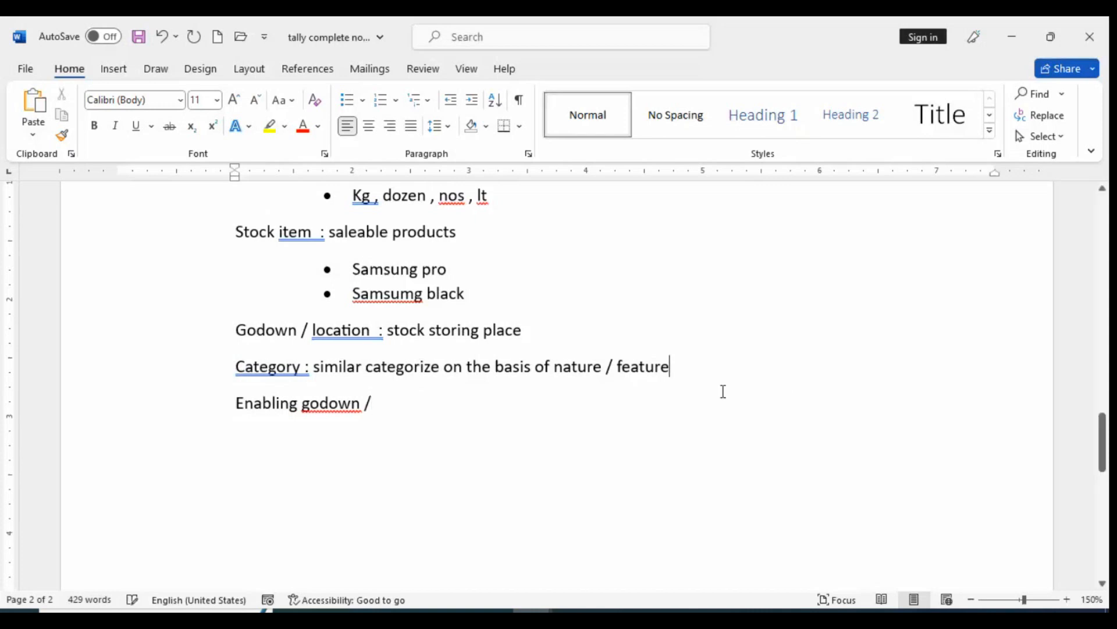
pyautogui.press('Return')
pyautogui.write('cre')
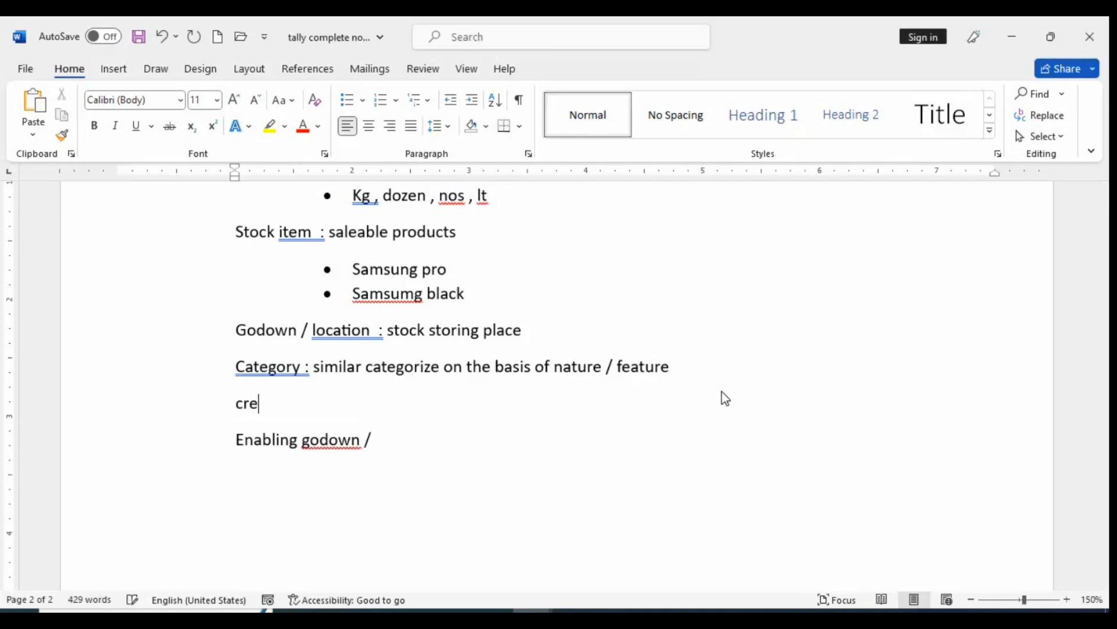
pyautogui.write('ating i')
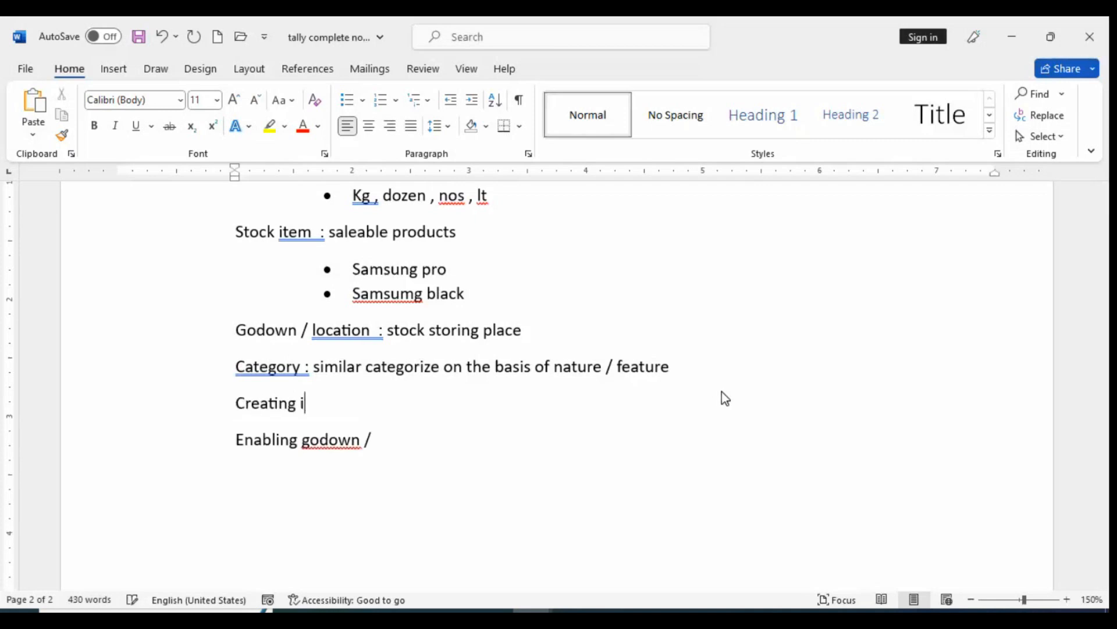
pyautogui.write('nventoru')
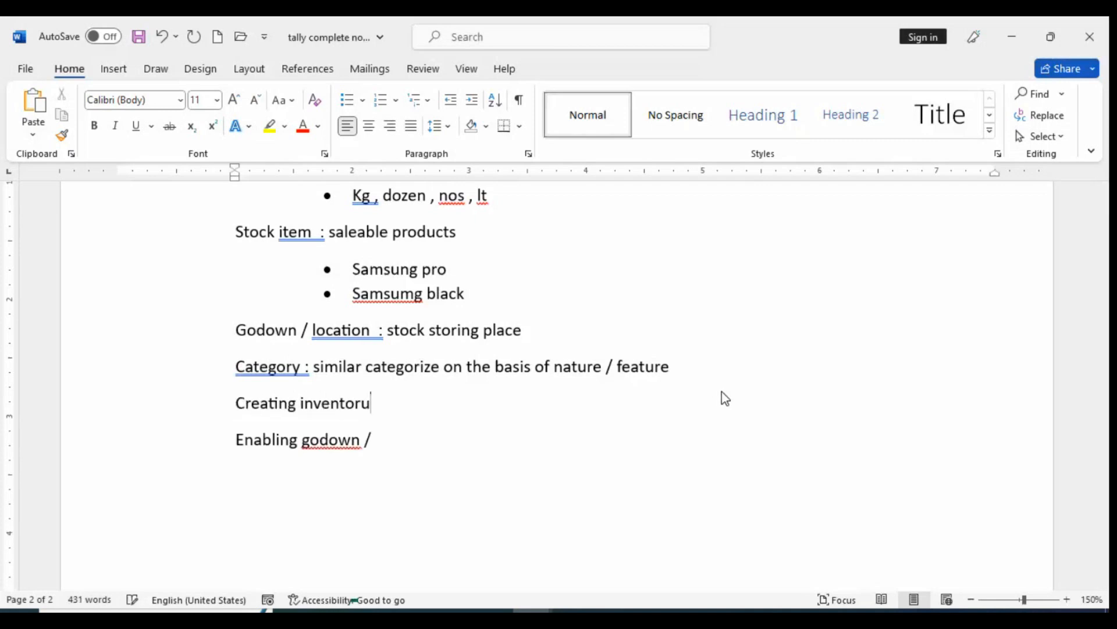
pyautogui.press('BackSpace')
pyautogui.write('y master')
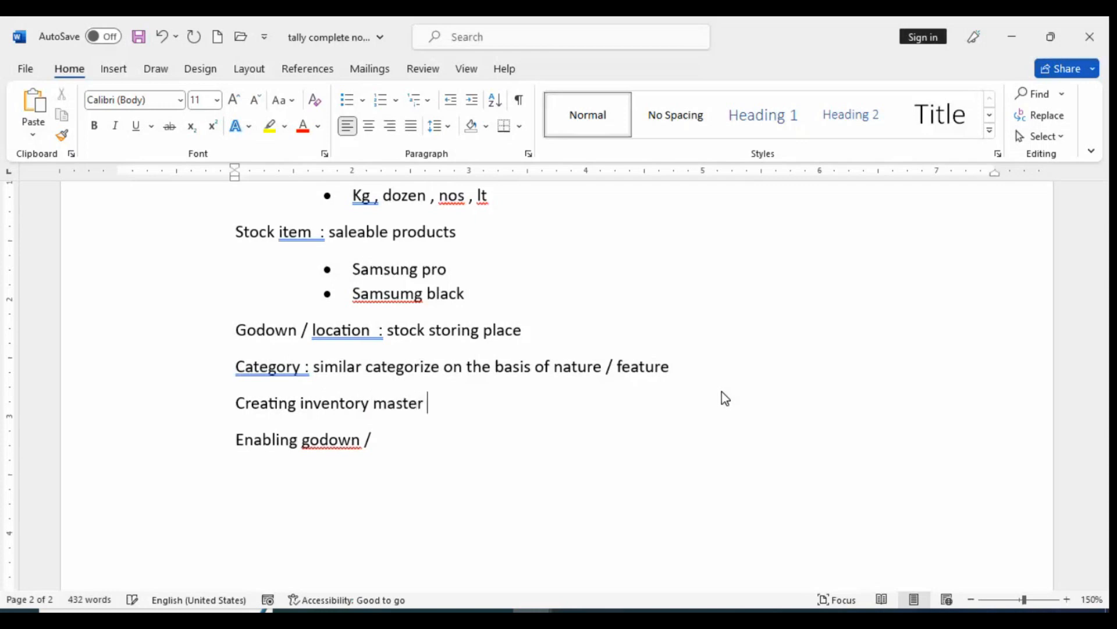
# Add a "Group :" line below "Creating inventory master" and insert the line "Creating steps :" above it
pyautogui.press('Return')
pyautogui.write('group')
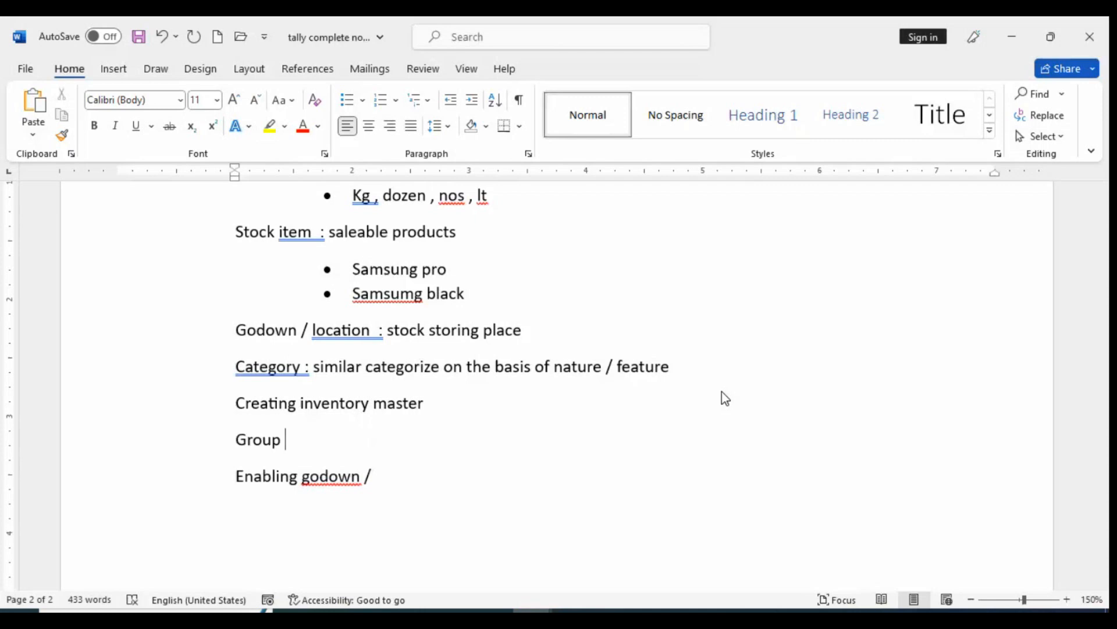
pyautogui.write(' :')
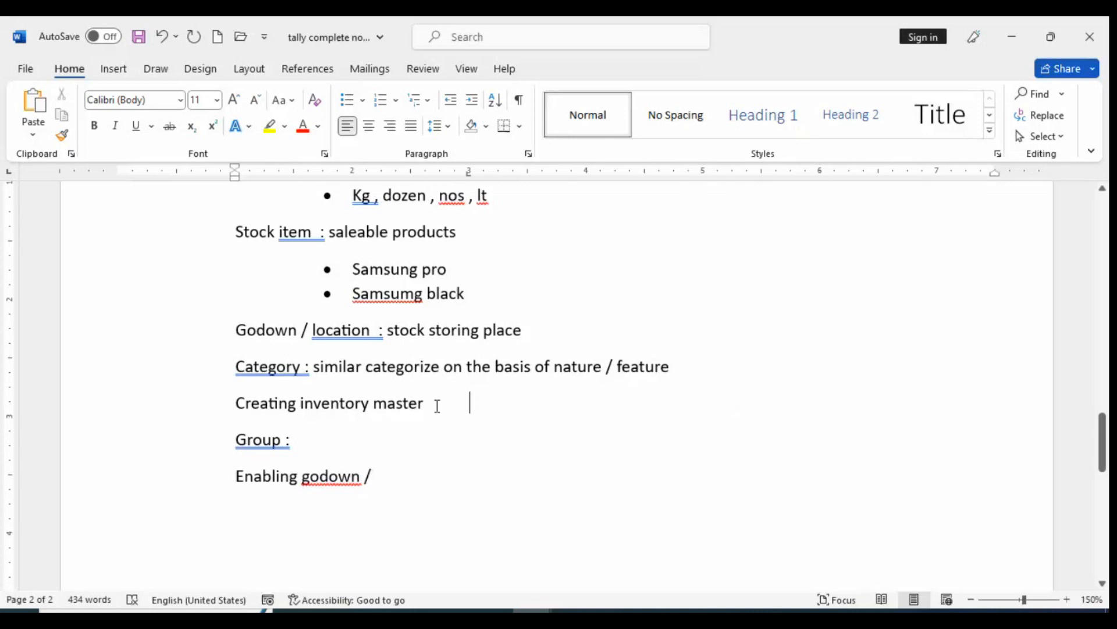
pyautogui.hotkey('ctrl', 'z')
pyautogui.press('Return')
pyautogui.write('creat')
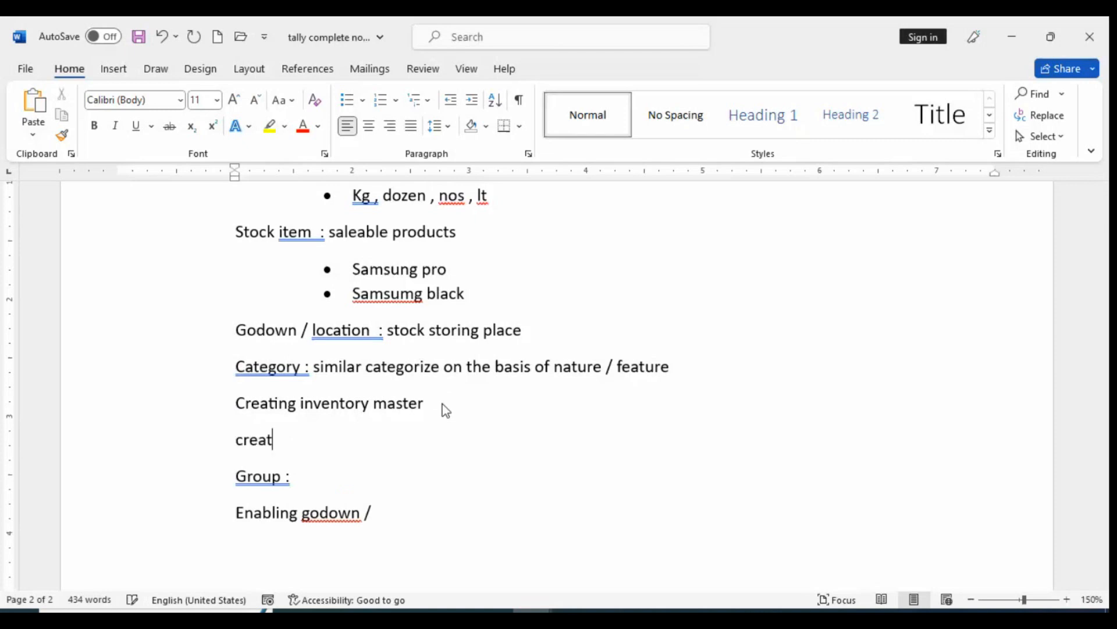
pyautogui.write('ing steps :')
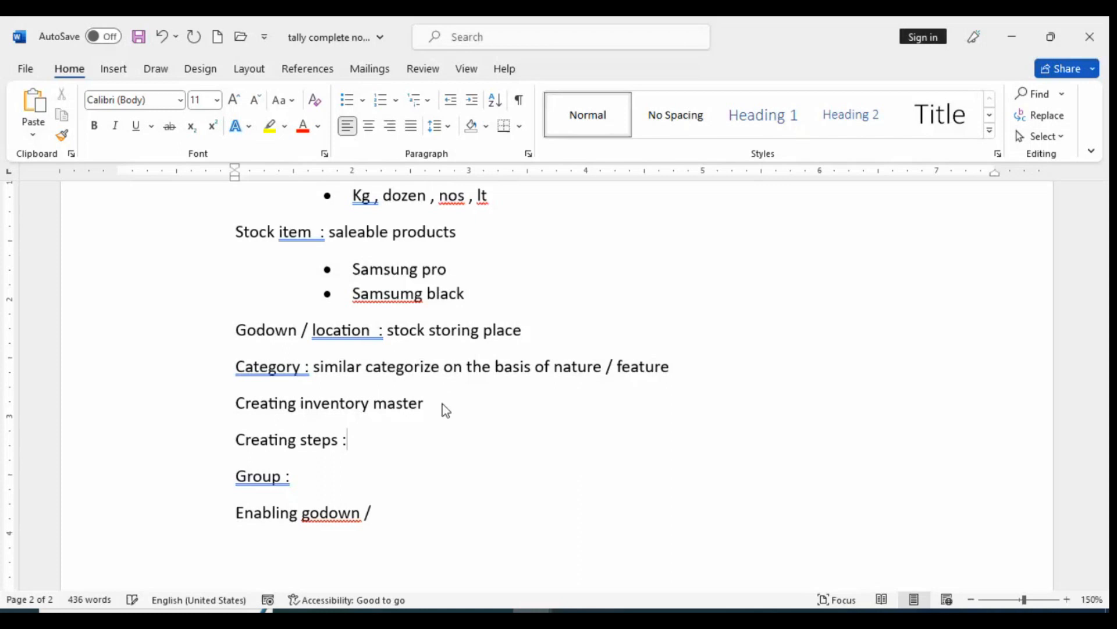
# Fill in the "Group :" line with the path "GOT > Inventory info > groups"
pyautogui.click(301, 476)
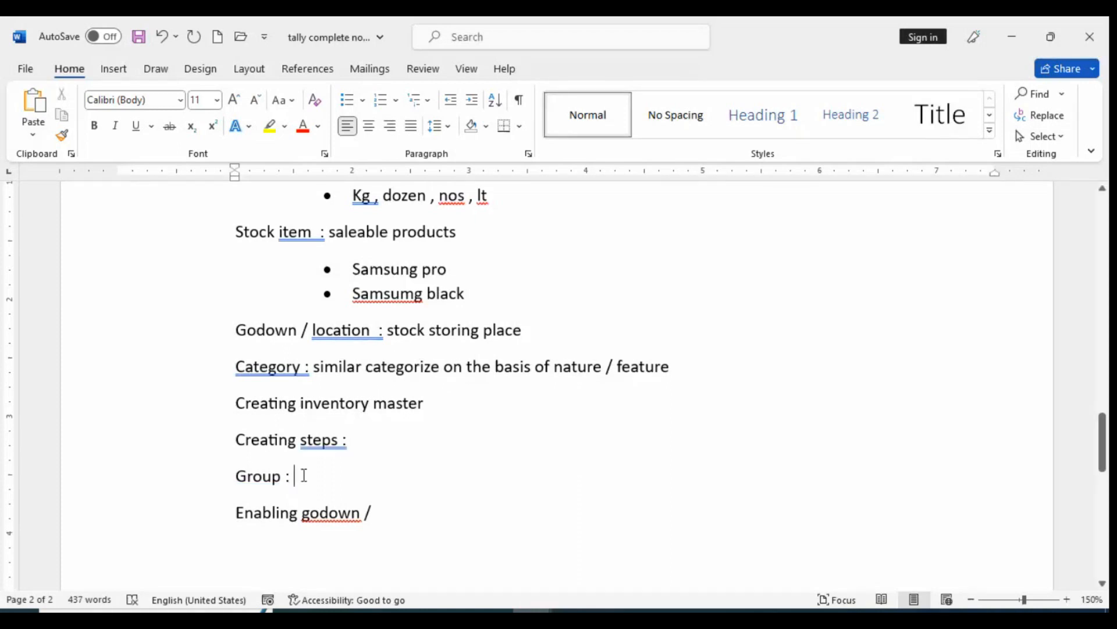
pyautogui.write('GOT ')
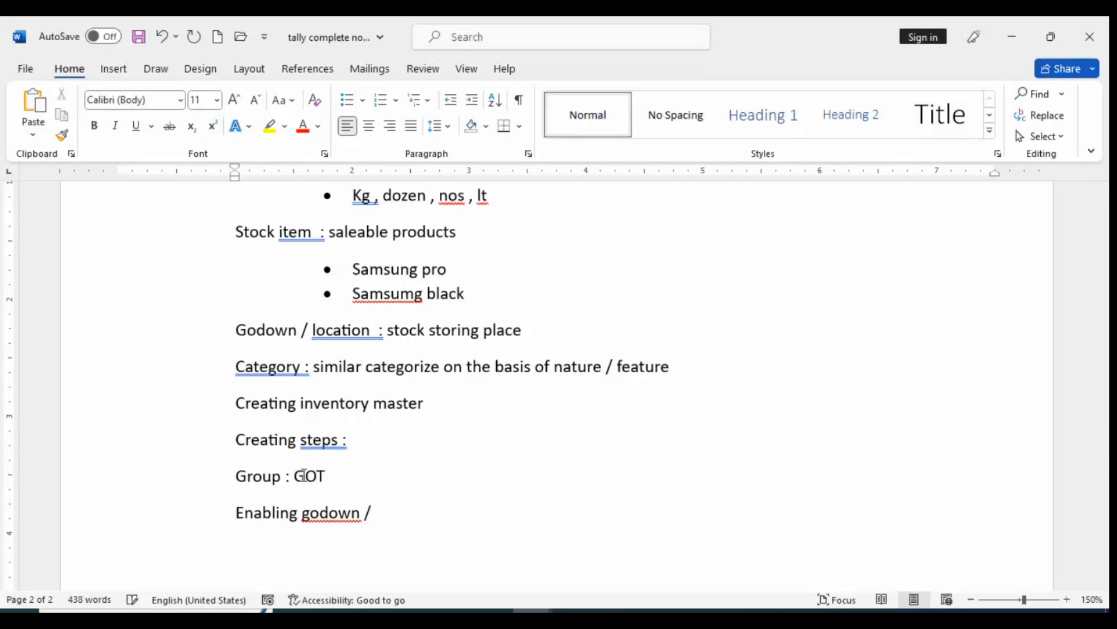
pyautogui.write('> ')
pyautogui.write('acco')
pyautogui.press('BackSpace')
pyautogui.press('BackSpace')
pyautogui.press('BackSpace')
pyautogui.press('BackSpace')
pyautogui.press('BackSpace')
pyautogui.write('IN')
pyautogui.press('BackSpace')
pyautogui.write('nventor')
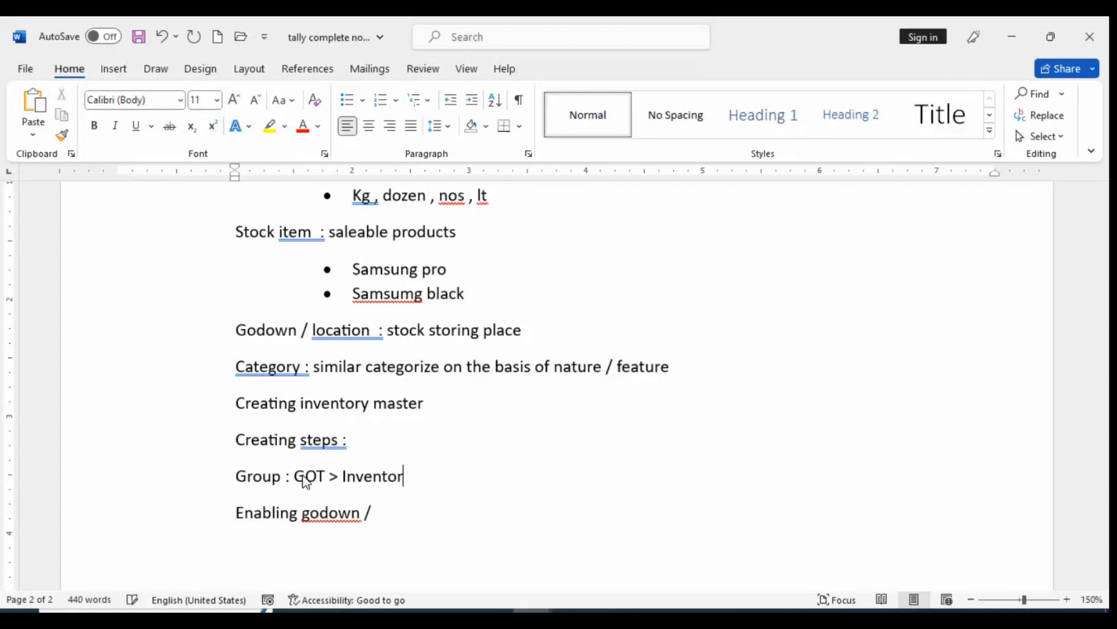
pyautogui.write('y info > grou')
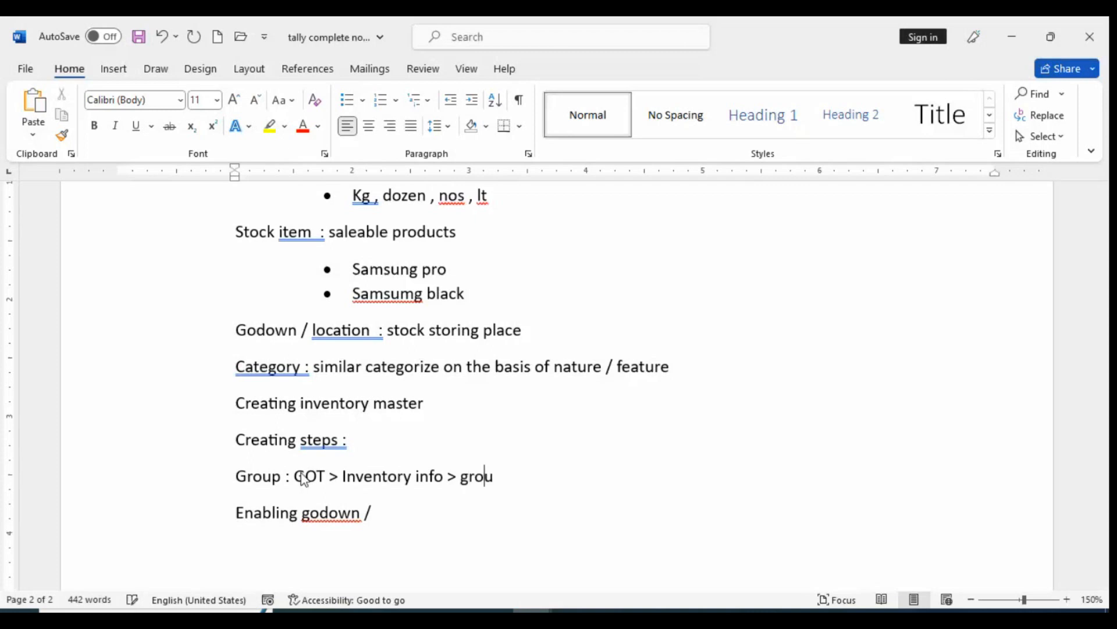
pyautogui.write('ps > singl')
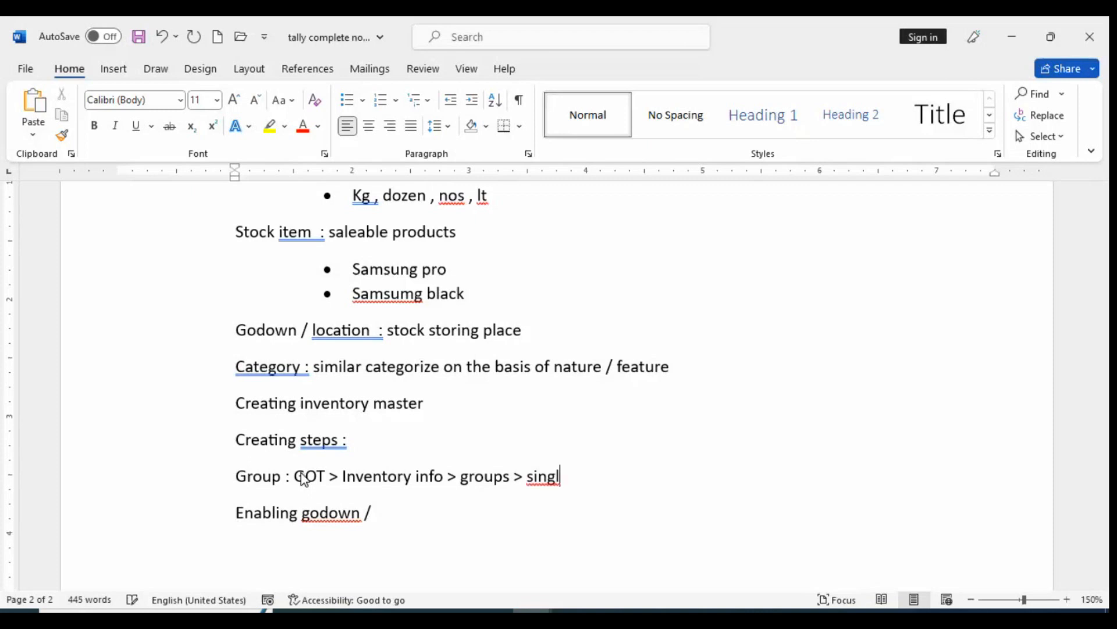
pyautogui.write('e / multip')
# Extend the path on the Group line with "> single / multiple"
pyautogui.write('le')
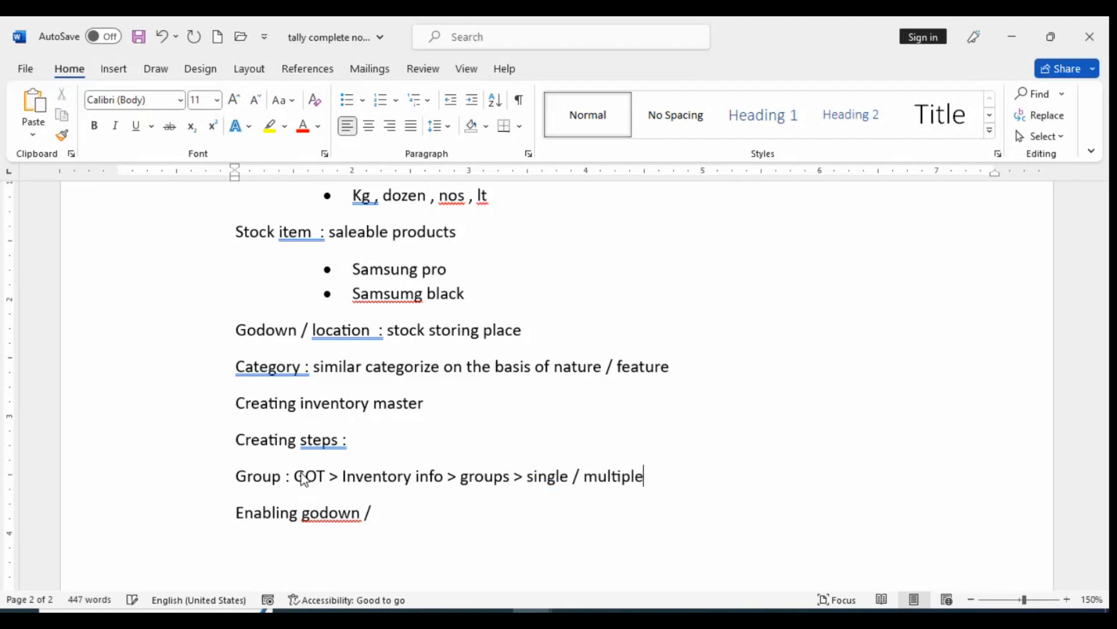
# Add a bulleted line below the Group path reading "For deatail creation"
pyautogui.press('Return')
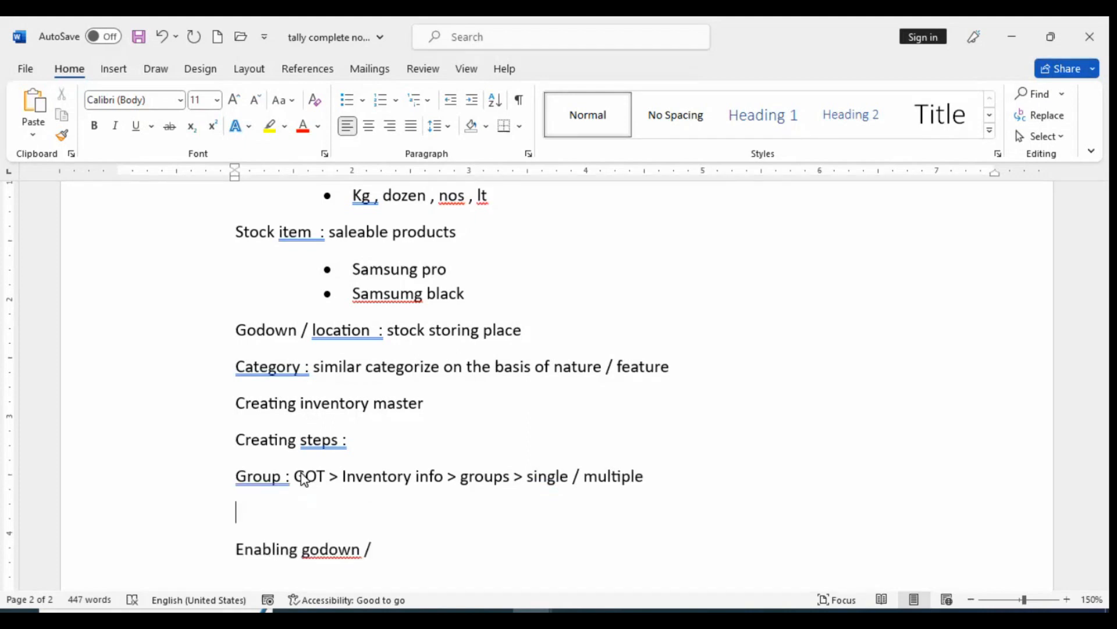
pyautogui.click(347, 98)
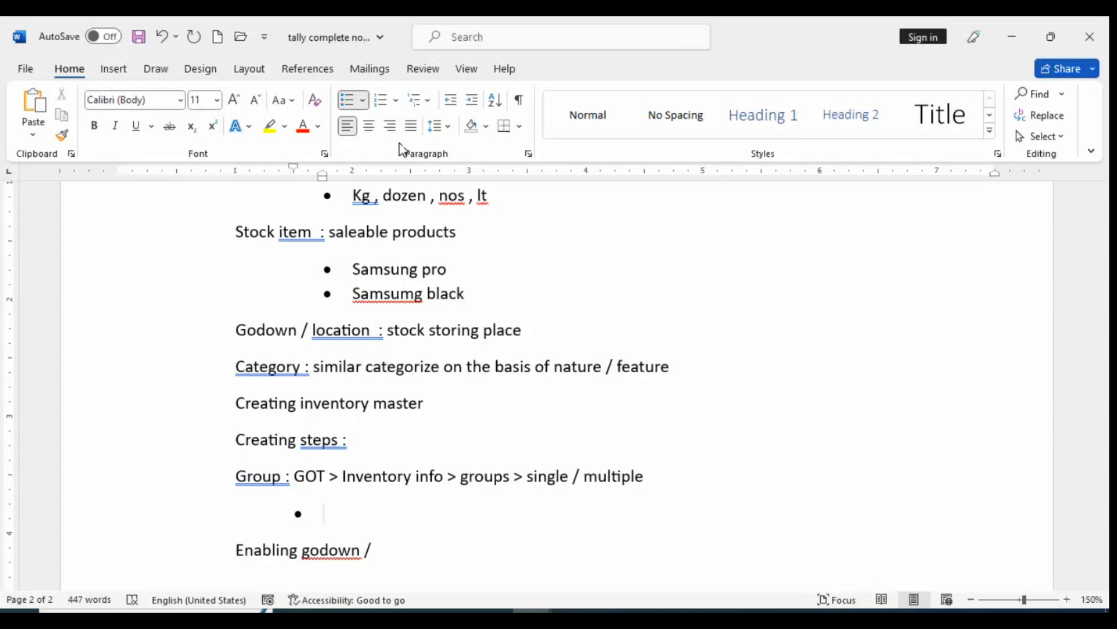
pyautogui.write('For deat')
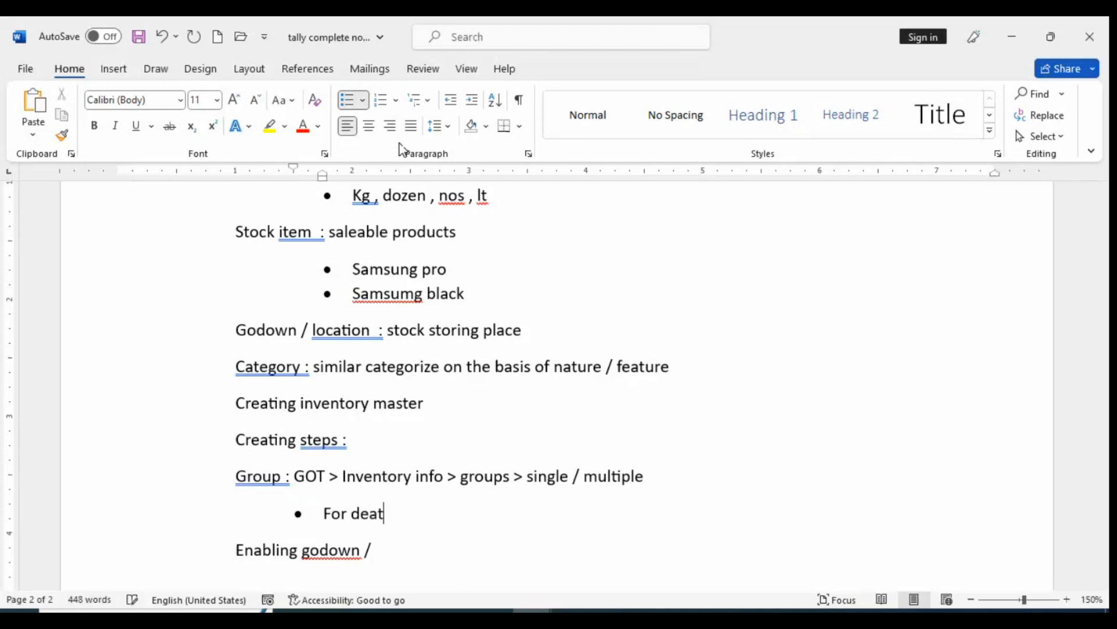
pyautogui.write('ile')
pyautogui.press('BackSpace')
pyautogui.press('BackSpace')
pyautogui.press('BackSpace')
pyautogui.write('il creat')
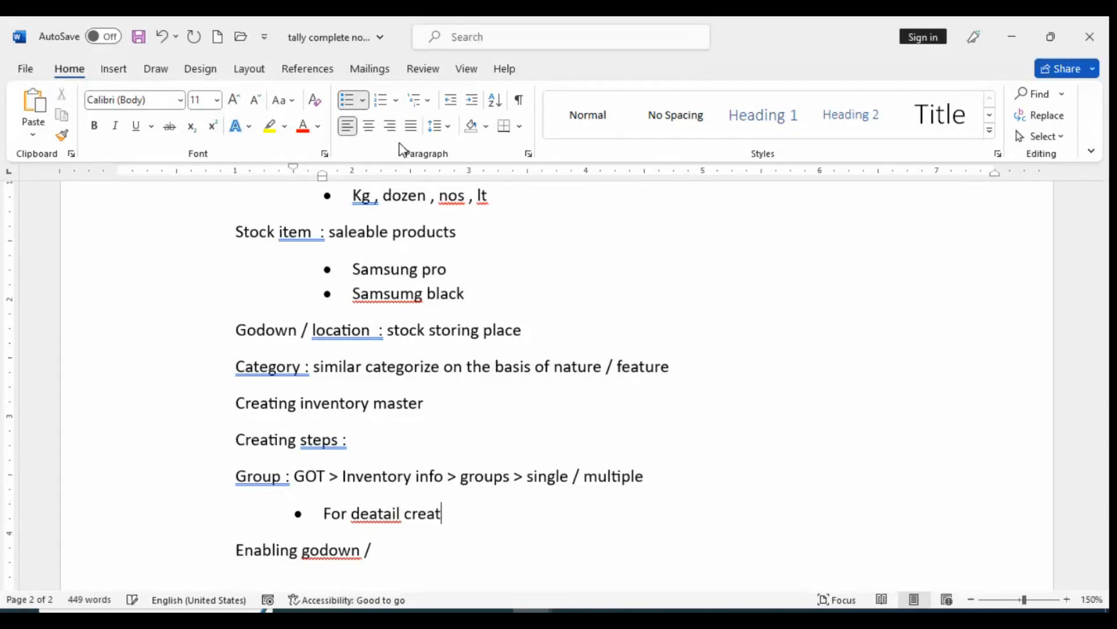
pyautogui.write('ion')
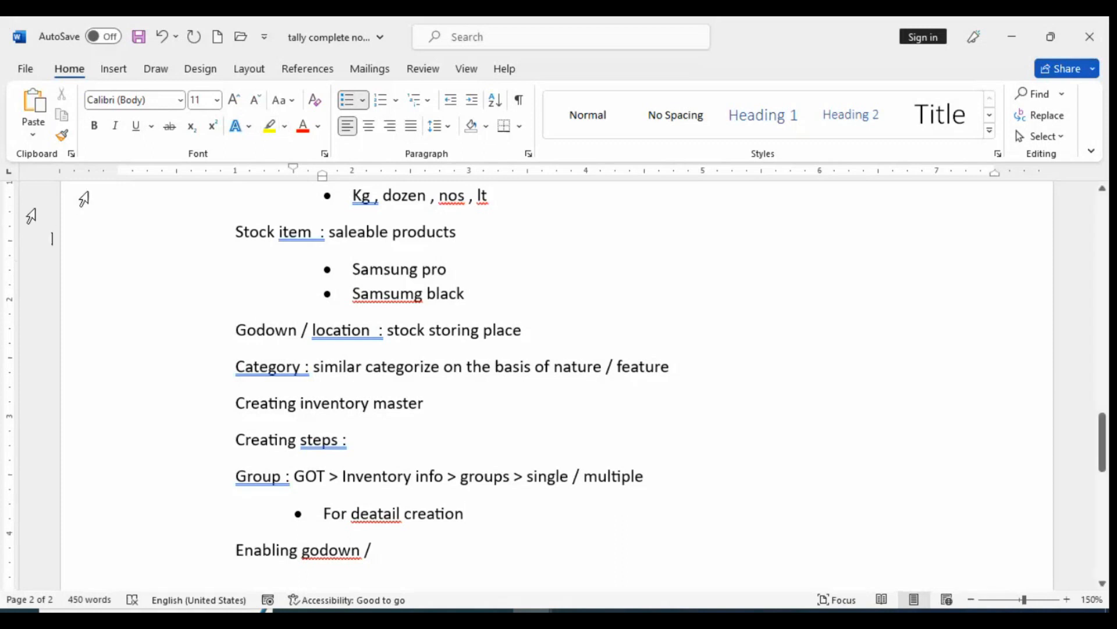
# Correct the misspelled word in the bullet to "detail" and end the bullet with ": single"
pyautogui.rightClick(374, 516)
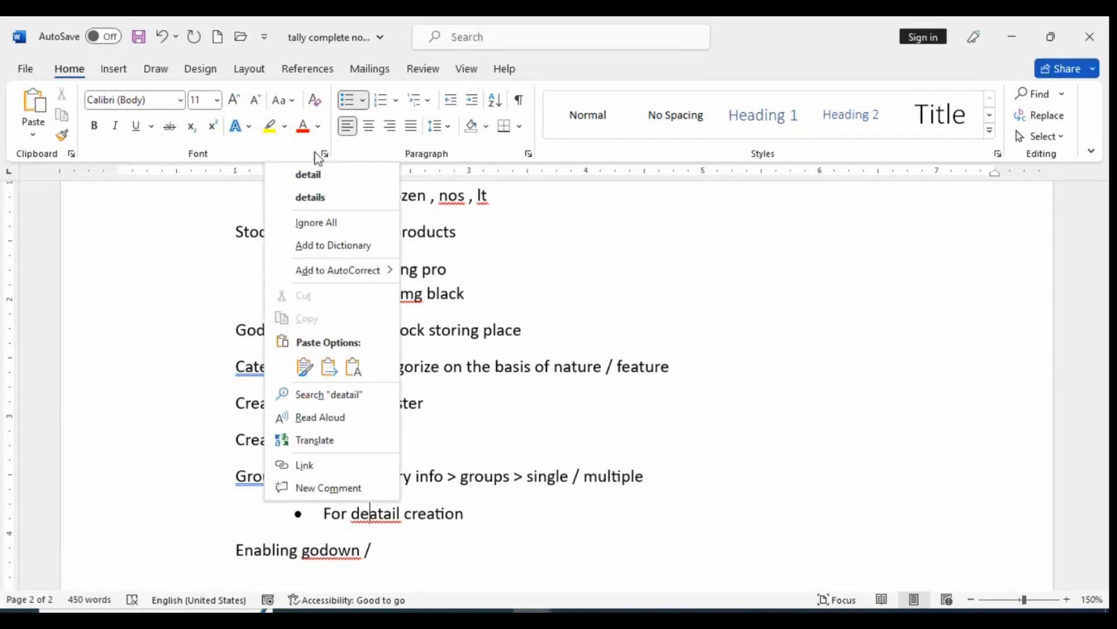
pyautogui.click(307, 174)
pyautogui.press('End')
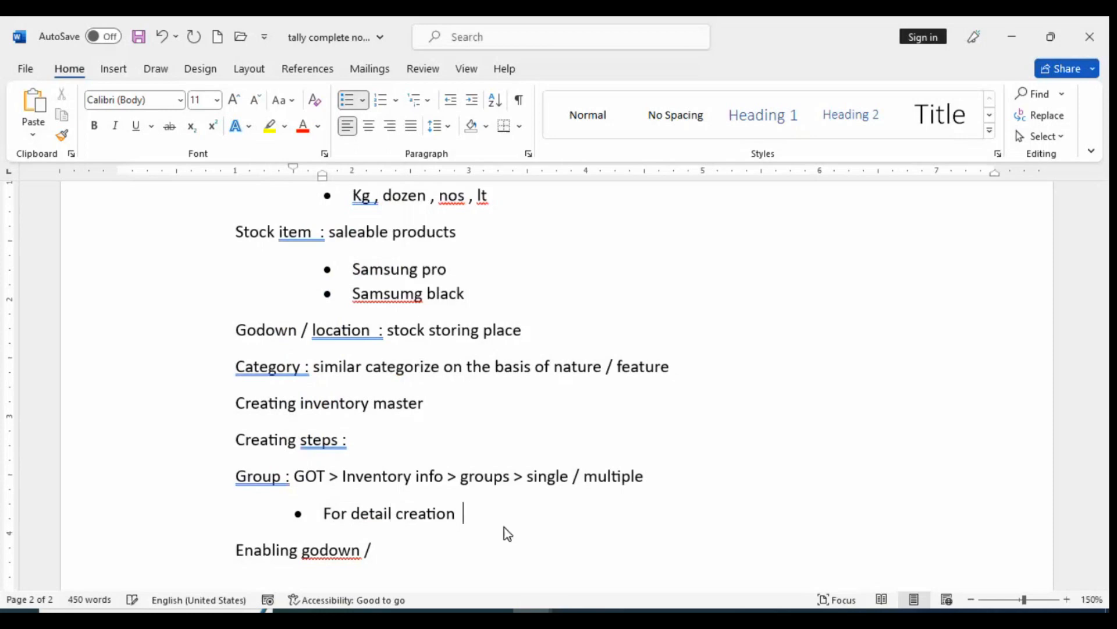
pyautogui.write(': single')
# Add a second bullet reading "For quick detail creation : multiple"
pyautogui.press('Return')
pyautogui.write('for qu')
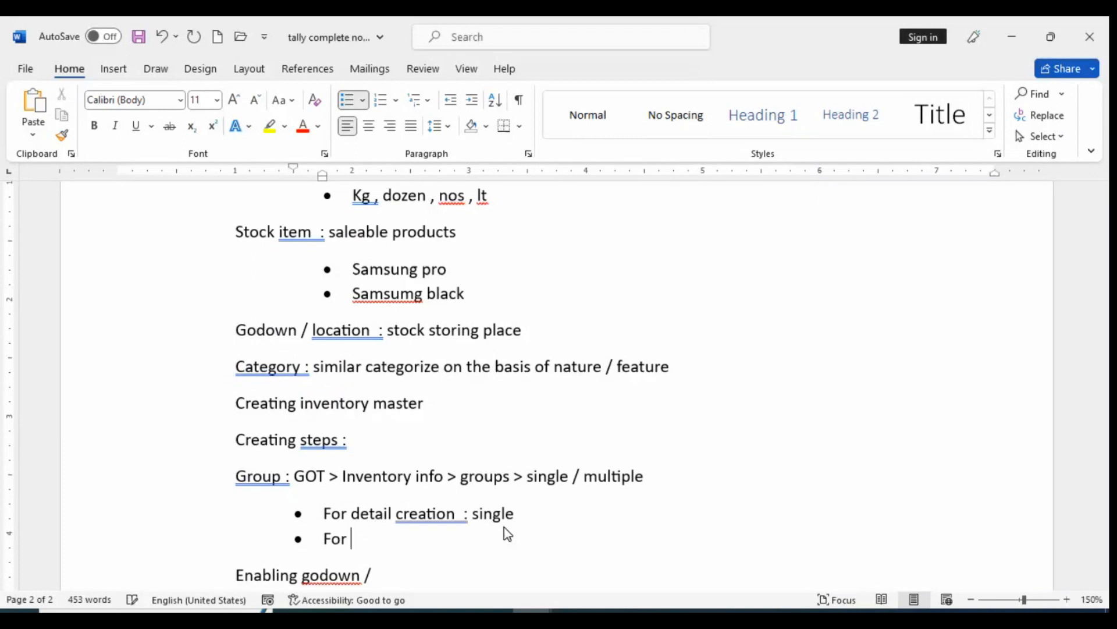
pyautogui.write('ick det')
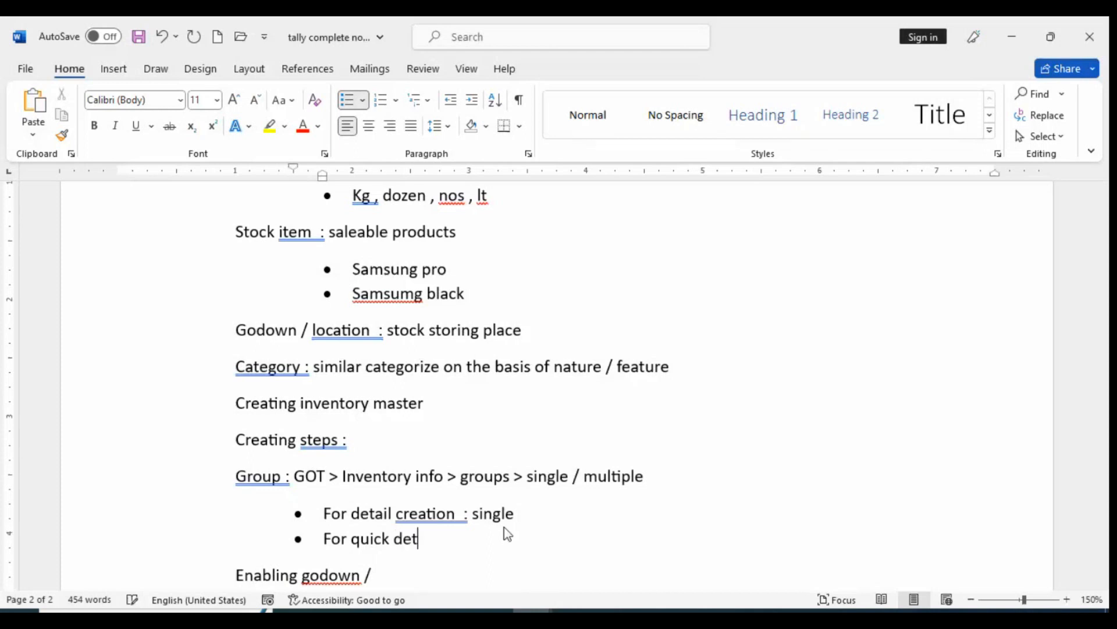
pyautogui.write('ail creation :')
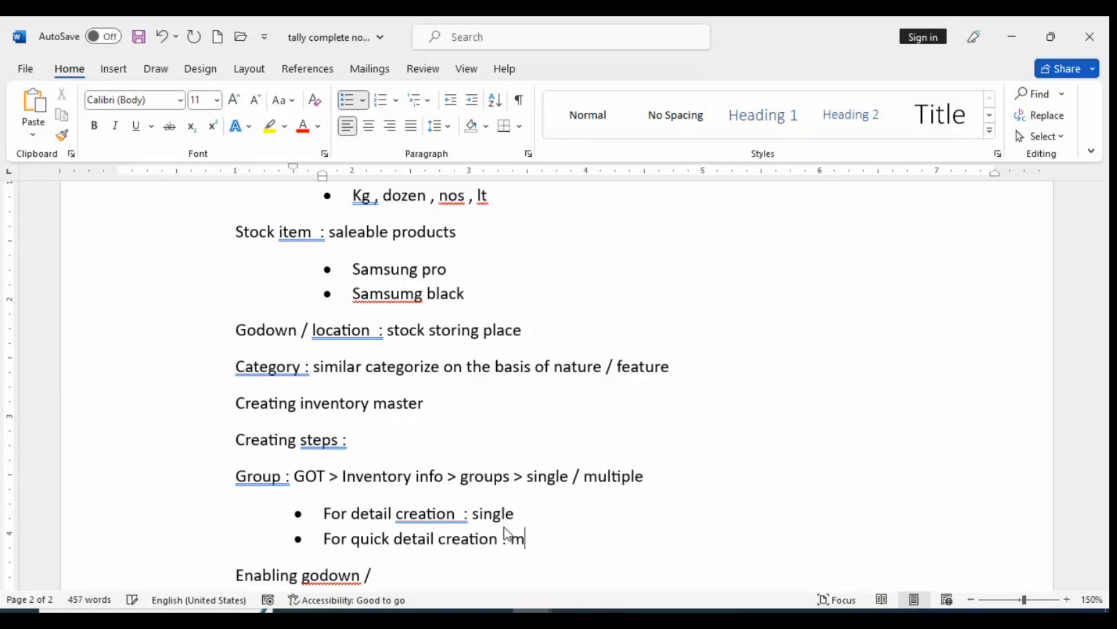
pyautogui.write('multiple')
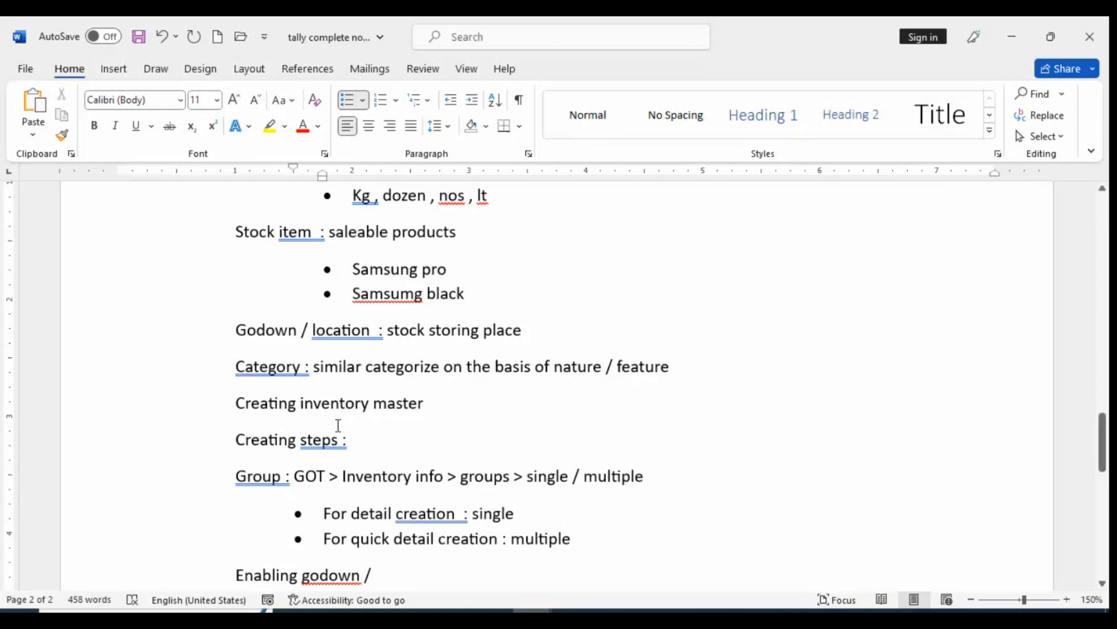
# Make the word "Group" at the start of the Group path line bold
pyautogui.scroll(-3, 336, 431)
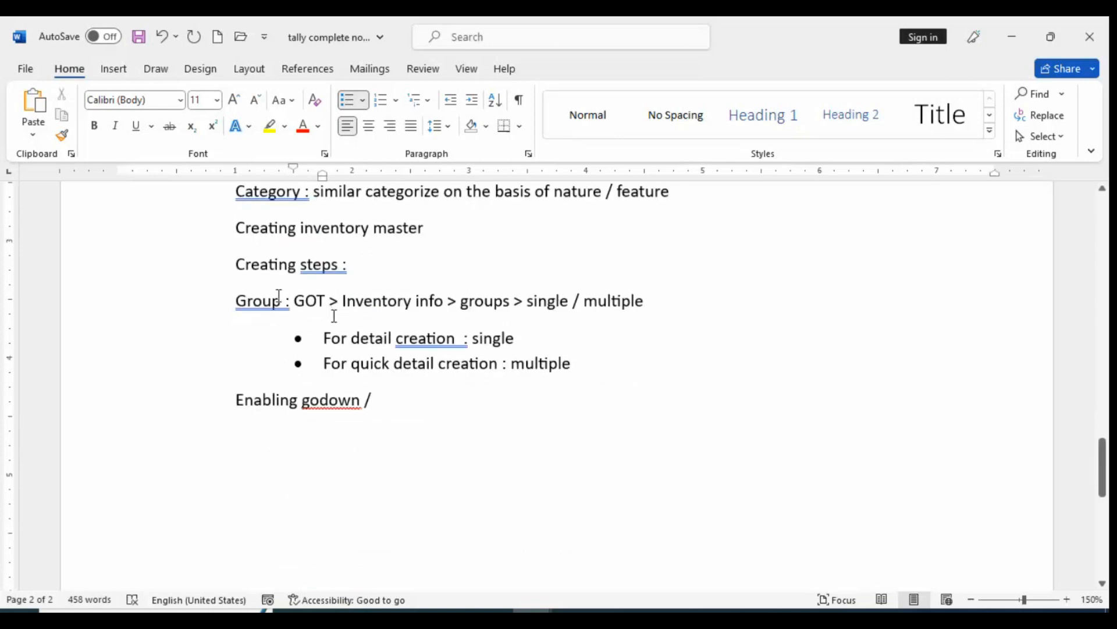
pyautogui.moveTo(284, 300); pyautogui.dragTo(236, 302)
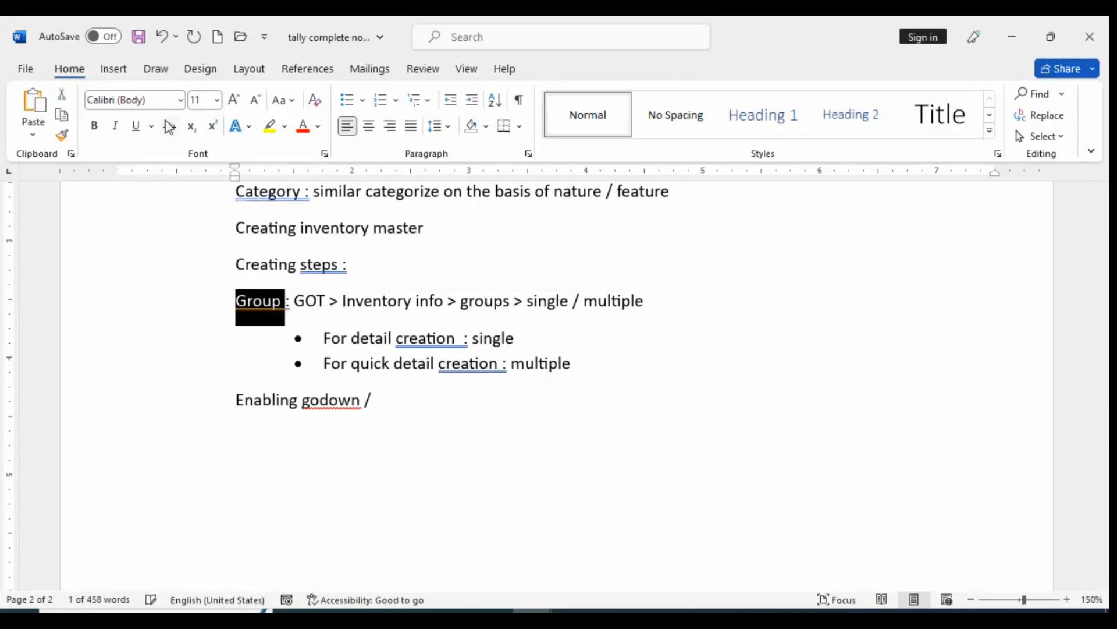
pyautogui.click(94, 126)
pyautogui.click(396, 403)
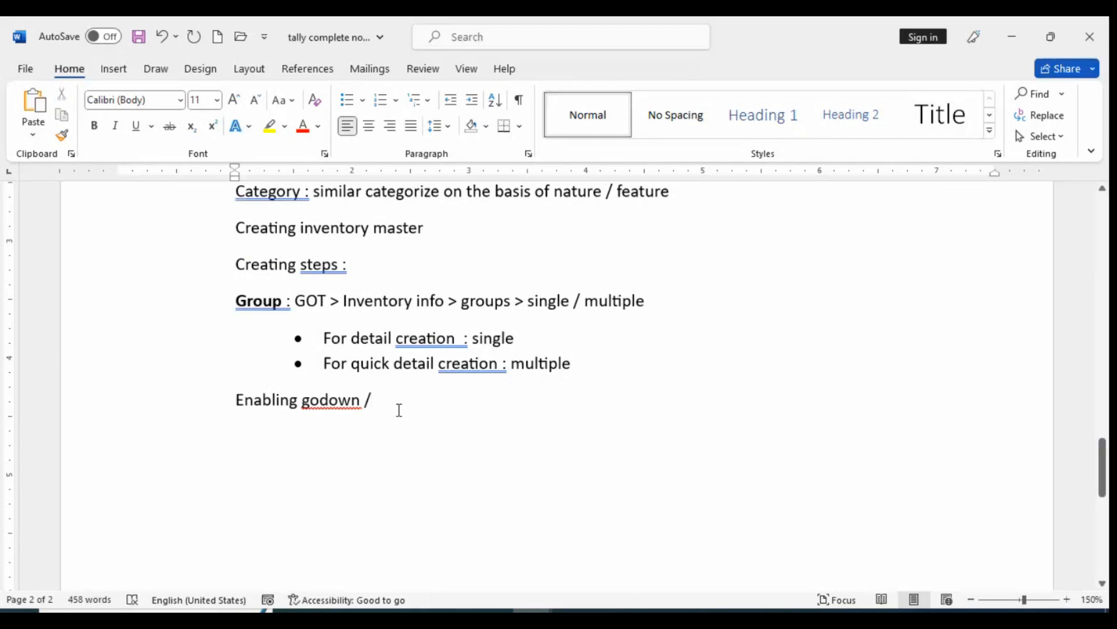
# Insert two blank lines above "Enabling godown /" and paste a copy of the bold word "Group" on the first one
pyautogui.click(226, 400)
pyautogui.press('Return')
pyautogui.press('Return')
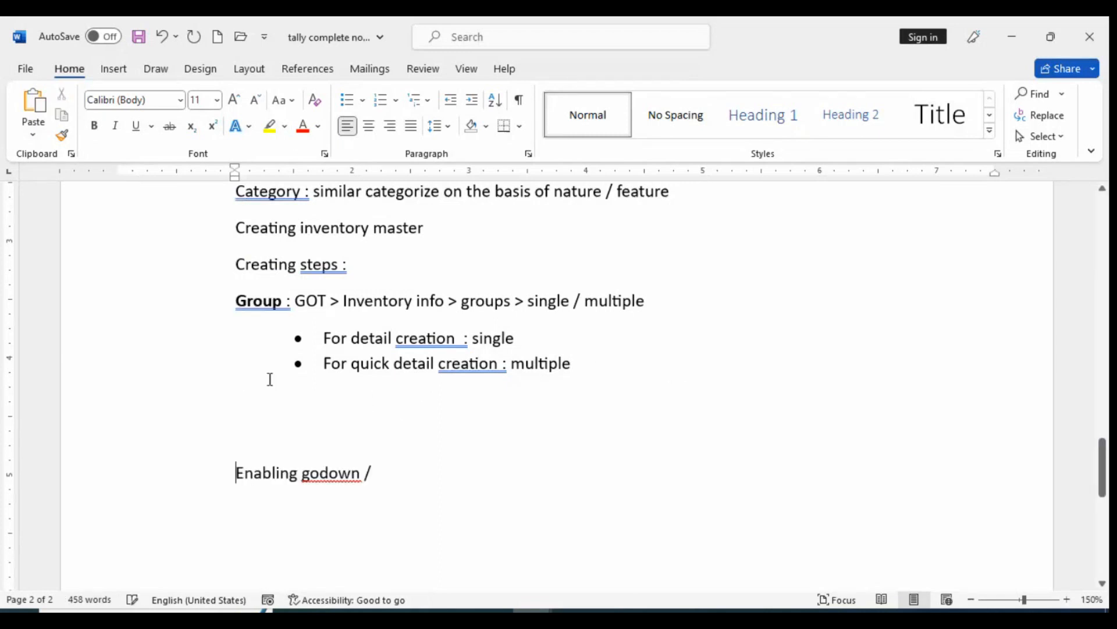
pyautogui.click(593, 357)
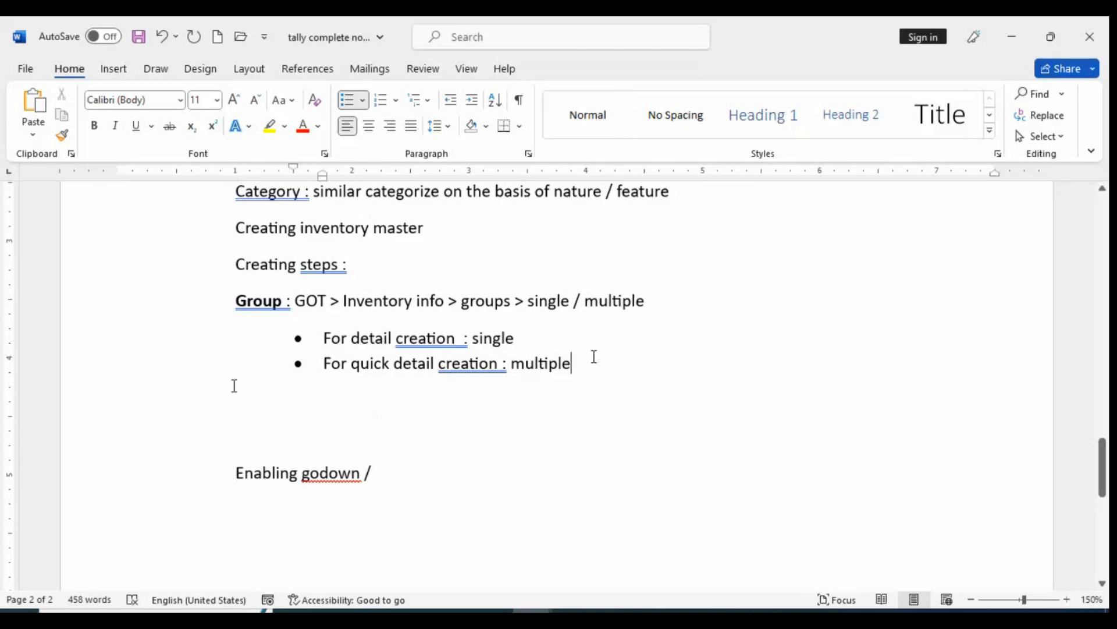
pyautogui.doubleClick(279, 298)
pyautogui.hotkey('ctrl', 'c')
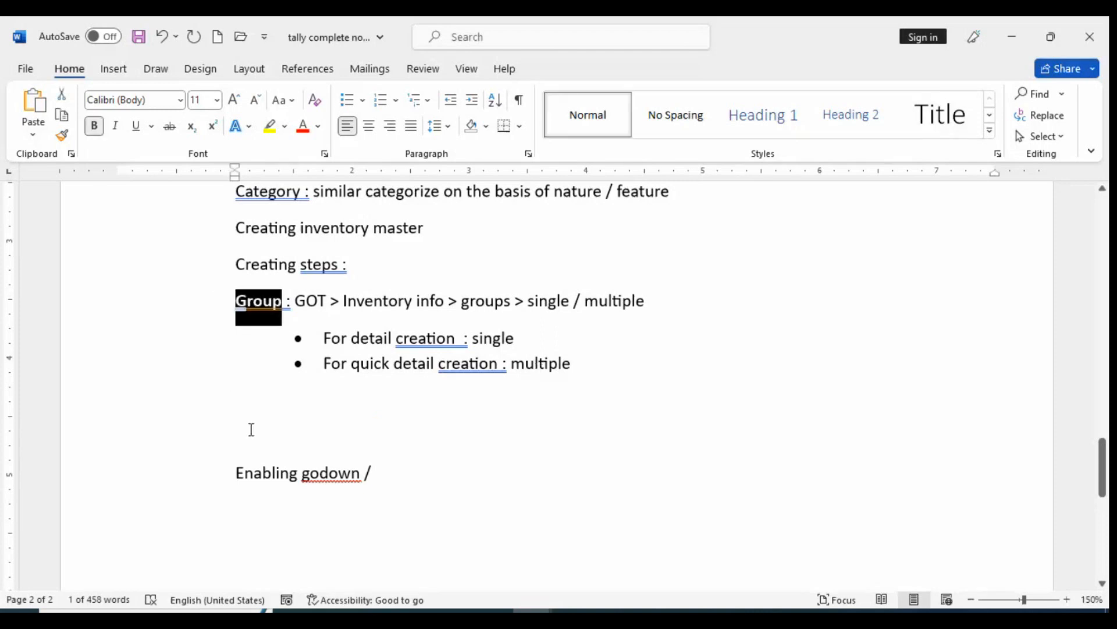
pyautogui.click(245, 411)
pyautogui.hotkey('ctrl', 'v')
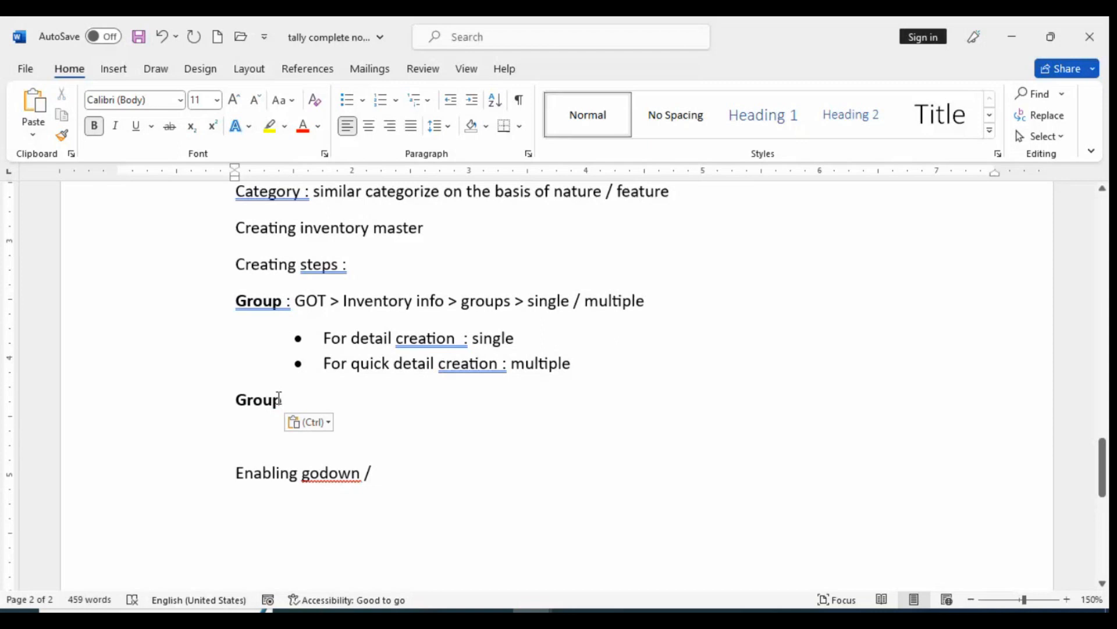
# Replace the pasted "Group" with the bold label "Unit of measure :" and turn bold off after it
pyautogui.press('BackSpace')
pyautogui.press('BackSpace')
pyautogui.press('BackSpace')
pyautogui.press('BackSpace')
pyautogui.press('BackSpace')
pyautogui.write('u')
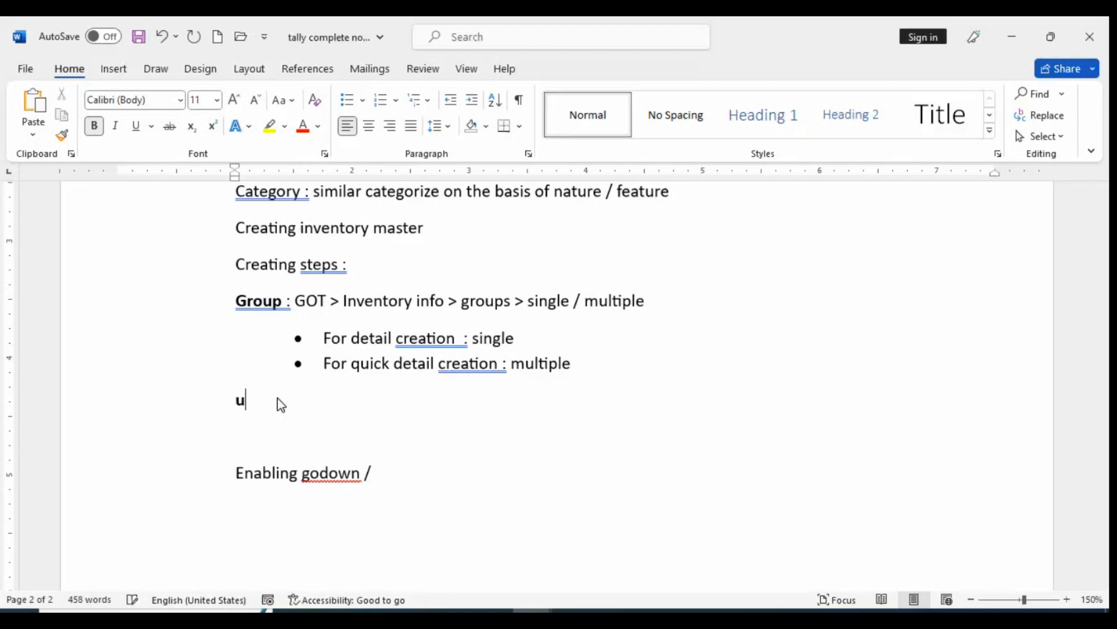
pyautogui.write('nit of mea')
pyautogui.write('s')
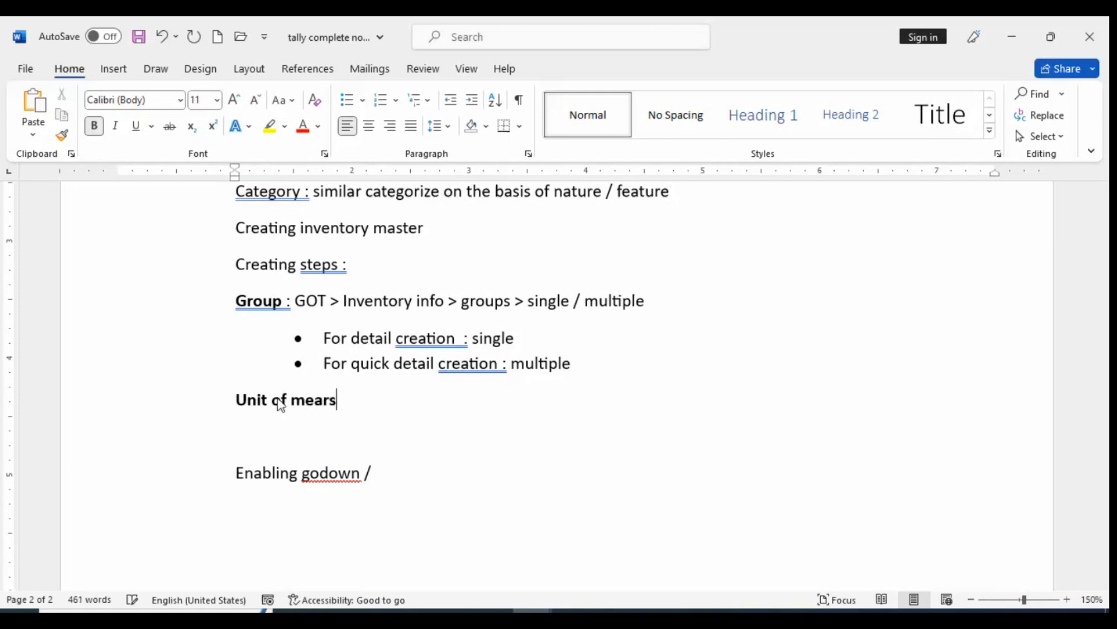
pyautogui.press('BackSpace')
pyautogui.press('BackSpace')
pyautogui.write('asure :')
pyautogui.hotkey('ctrl', 'b')
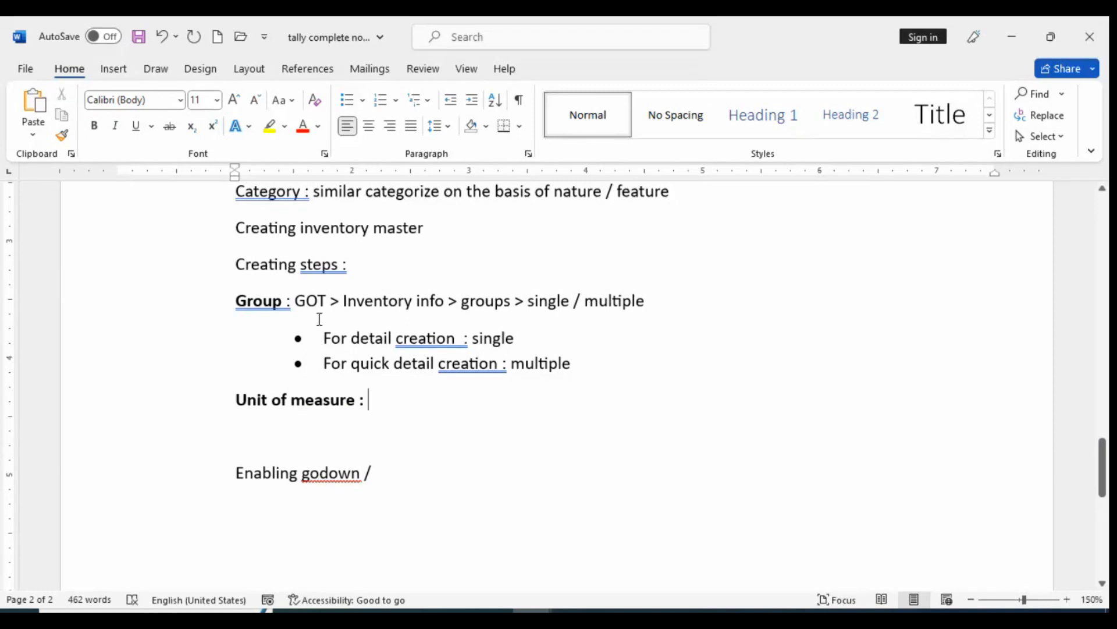
# Copy the Group line's path to the "Unit of measure :" line and replace "groups" with "UOM" in it
pyautogui.moveTo(297, 299); pyautogui.dragTo(652, 298)
pyautogui.hotkey('ctrl', 'c')
pyautogui.click(396, 394)
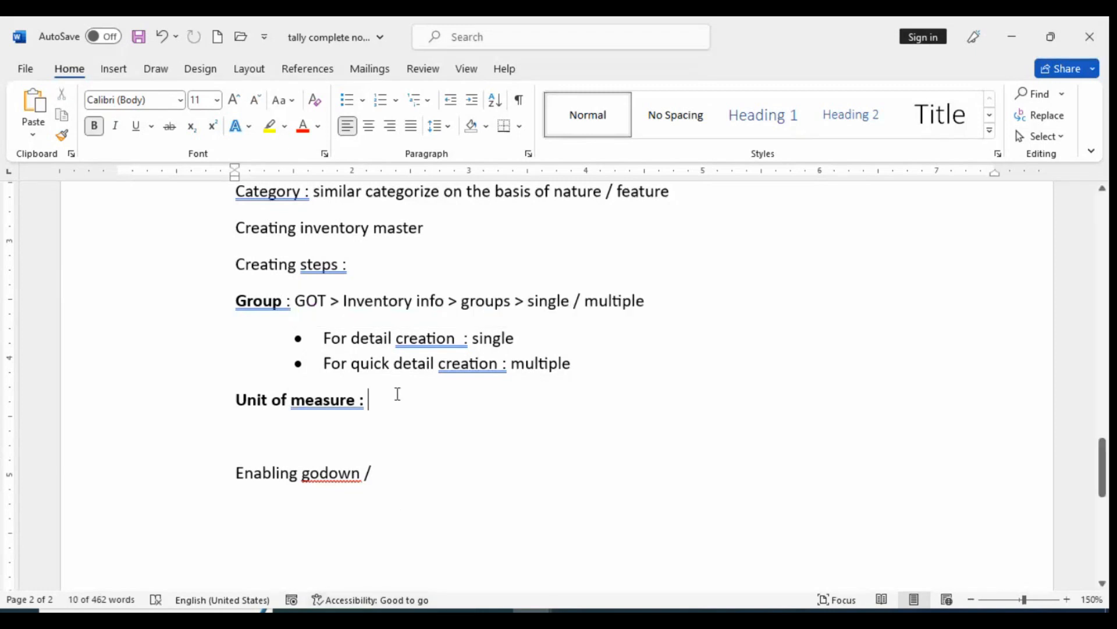
pyautogui.hotkey('ctrl', 'v')
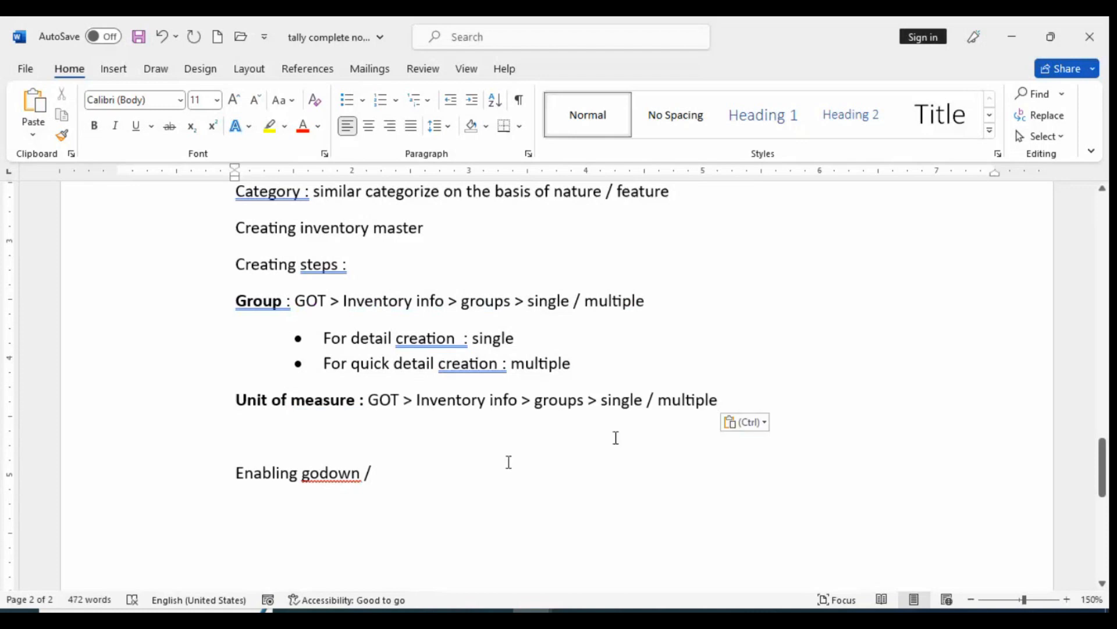
pyautogui.moveTo(589, 400); pyautogui.dragTo(542, 399)
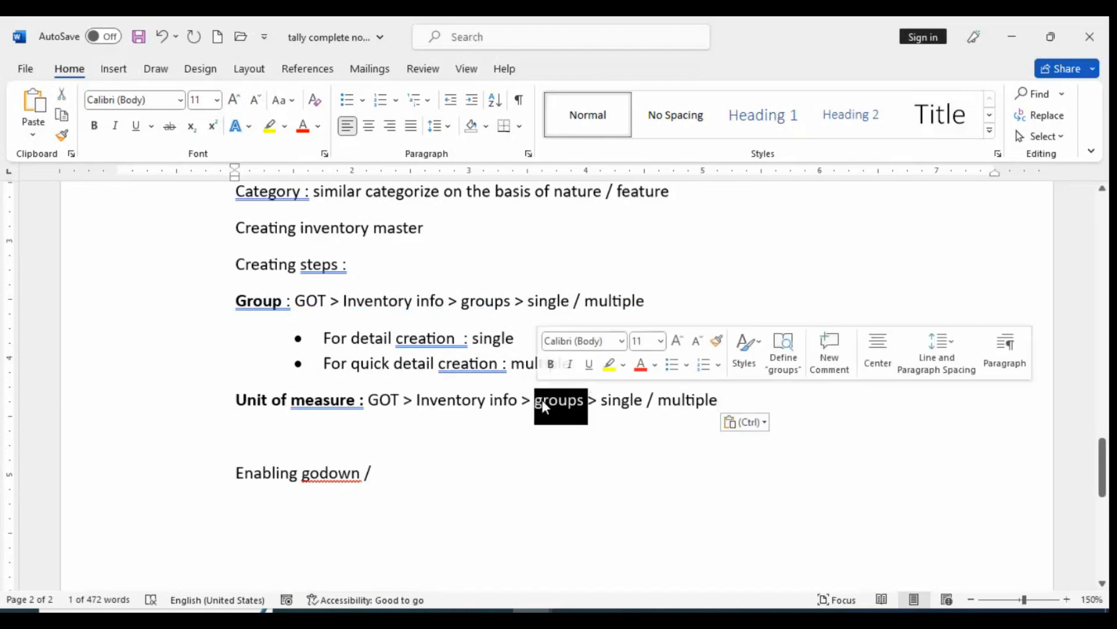
pyautogui.write('UOM')
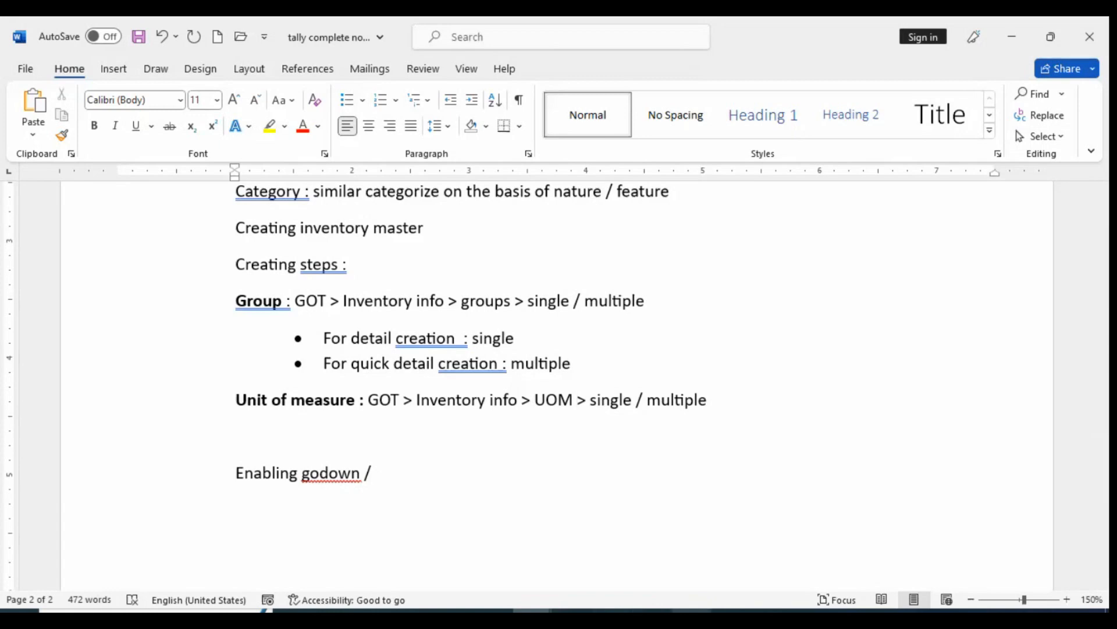
# Switch to Tally.ERP 9 and open the Units of Measure options under Inventory Info to check them
pyautogui.click(691, 617)
pyautogui.press('Return')
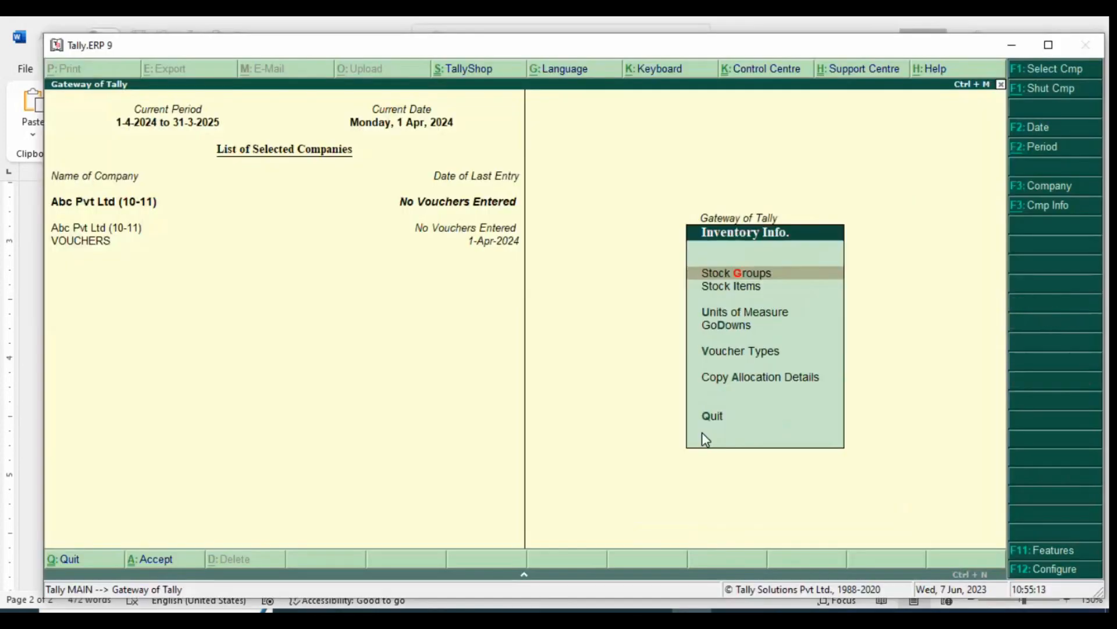
pyautogui.press('Down')
pyautogui.press('u')
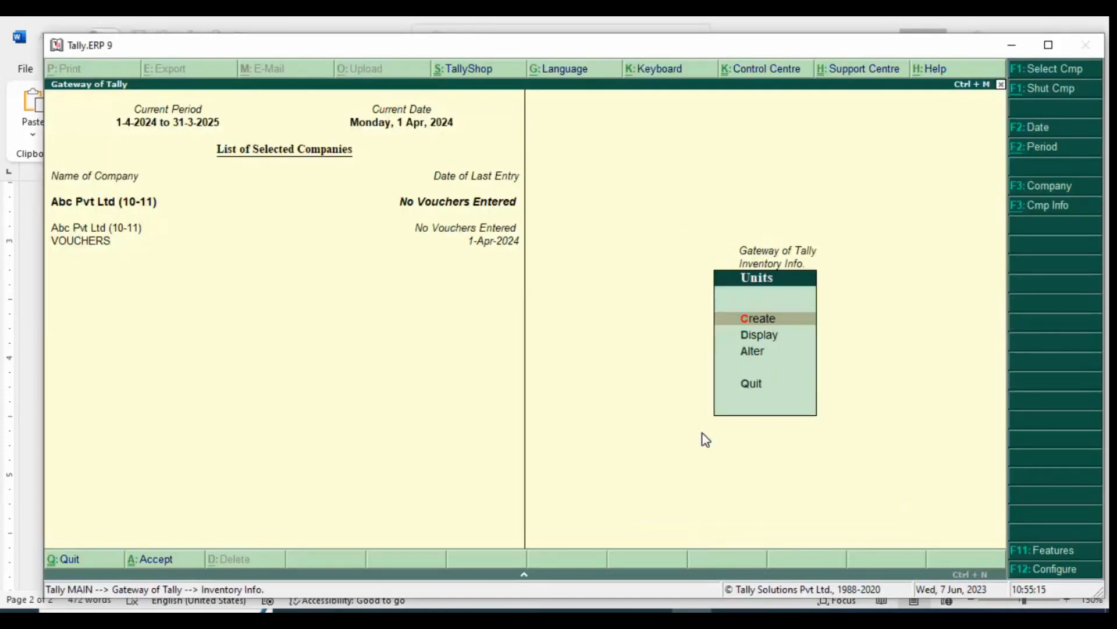
# Return to the Word notes and delete "/ multiple" from the Unit of measure path
pyautogui.hotkey('alt', 'Tab')
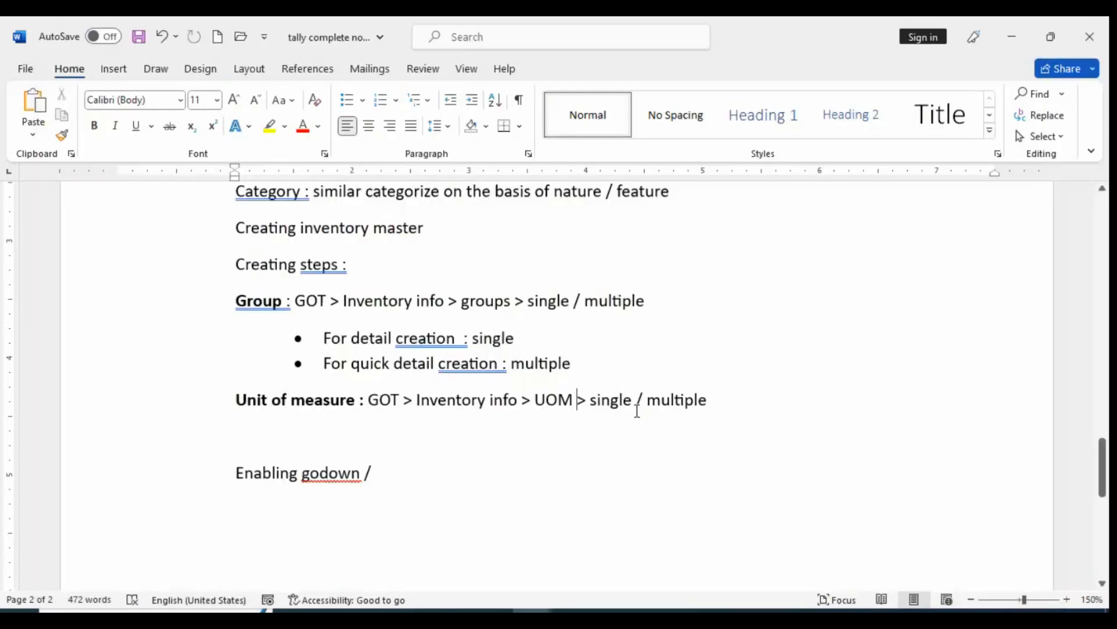
pyautogui.moveTo(636, 401); pyautogui.dragTo(731, 404)
pyautogui.press('Delete')
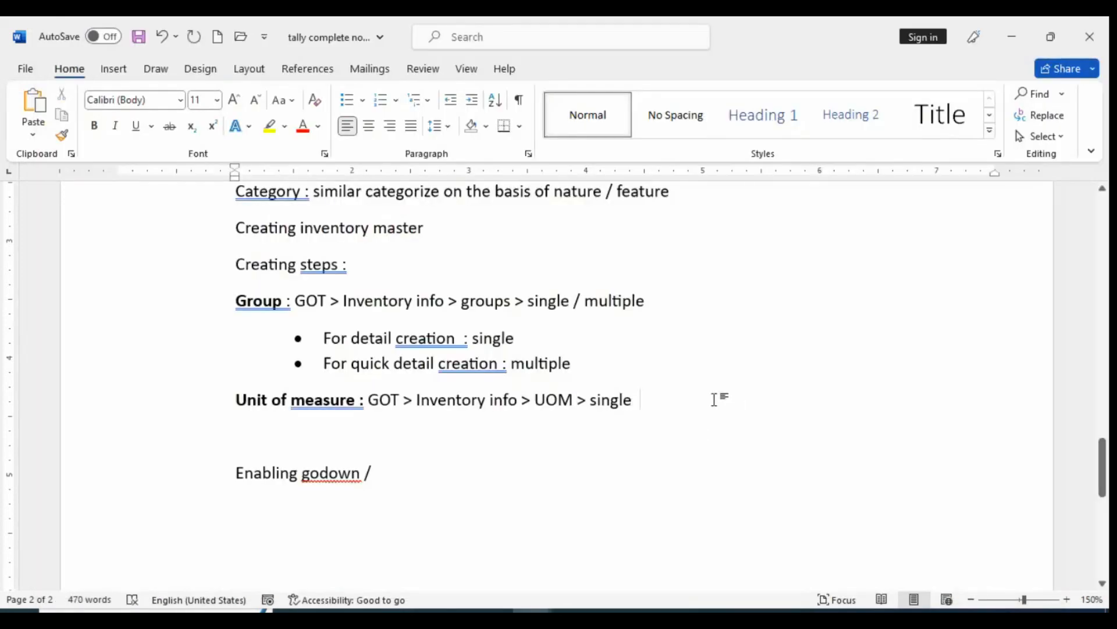
# Replace "single" with "create" at the end of the Unit of measure path
pyautogui.press('BackSpace')
pyautogui.press('BackSpace')
pyautogui.press('BackSpace')
pyautogui.press('BackSpace')
pyautogui.press('BackSpace')
pyautogui.press('BackSpace')
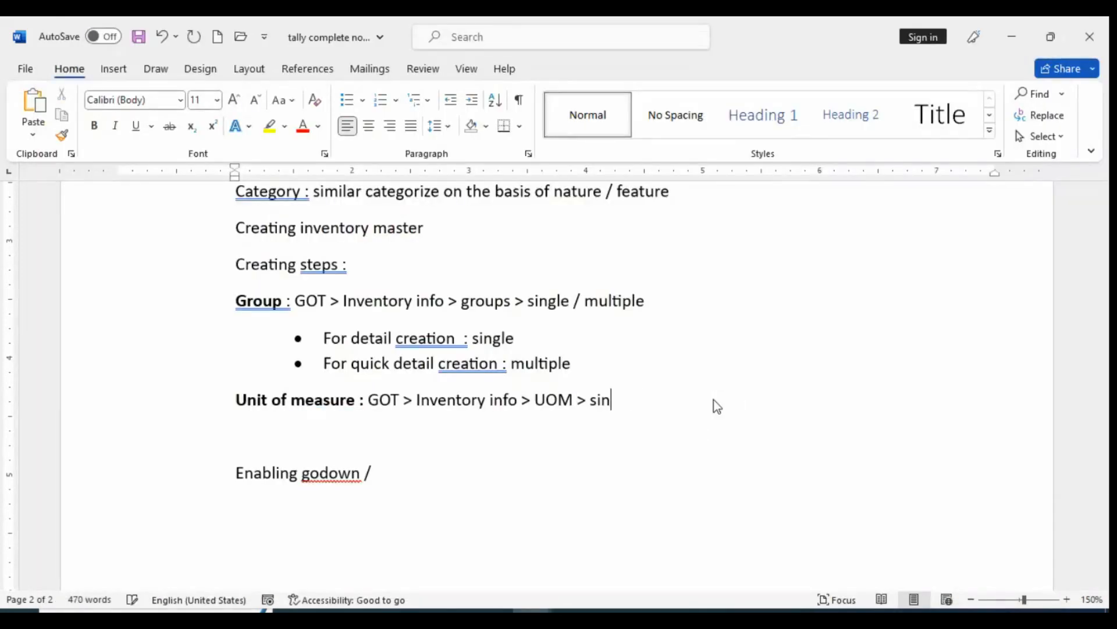
pyautogui.press('BackSpace')
pyautogui.write('create > s')
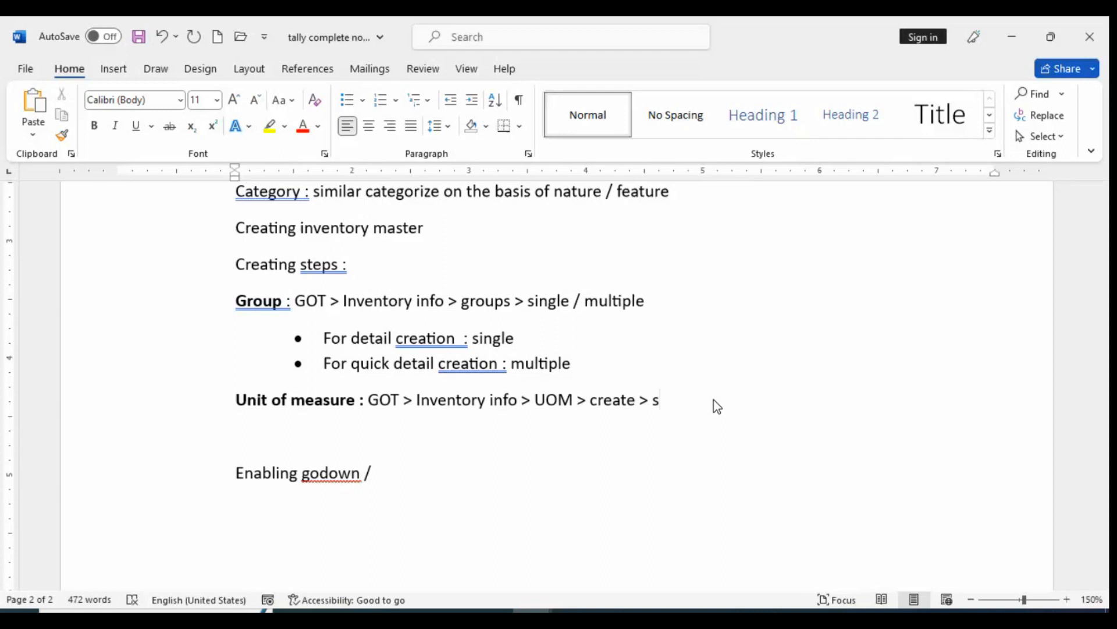
pyautogui.write('imple')
pyautogui.press('BackSpace')
pyautogui.press('BackSpace')
pyautogui.press('BackSpace')
pyautogui.press('BackSpace')
pyautogui.press('BackSpace')
pyautogui.press('BackSpace')
pyautogui.press('BackSpace')
pyautogui.press('BackSpace')
# Add a bullet below the Unit of measure line reading "Simple > unit with no explanation", correcting the spelling of its last word
pyautogui.press('Return')
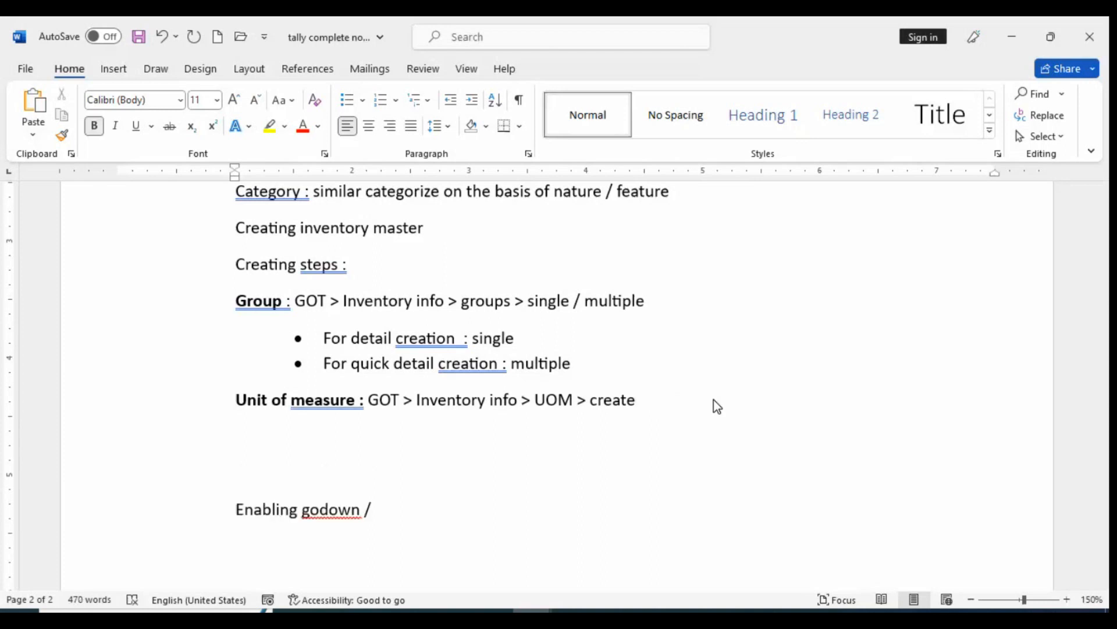
pyautogui.click(345, 102)
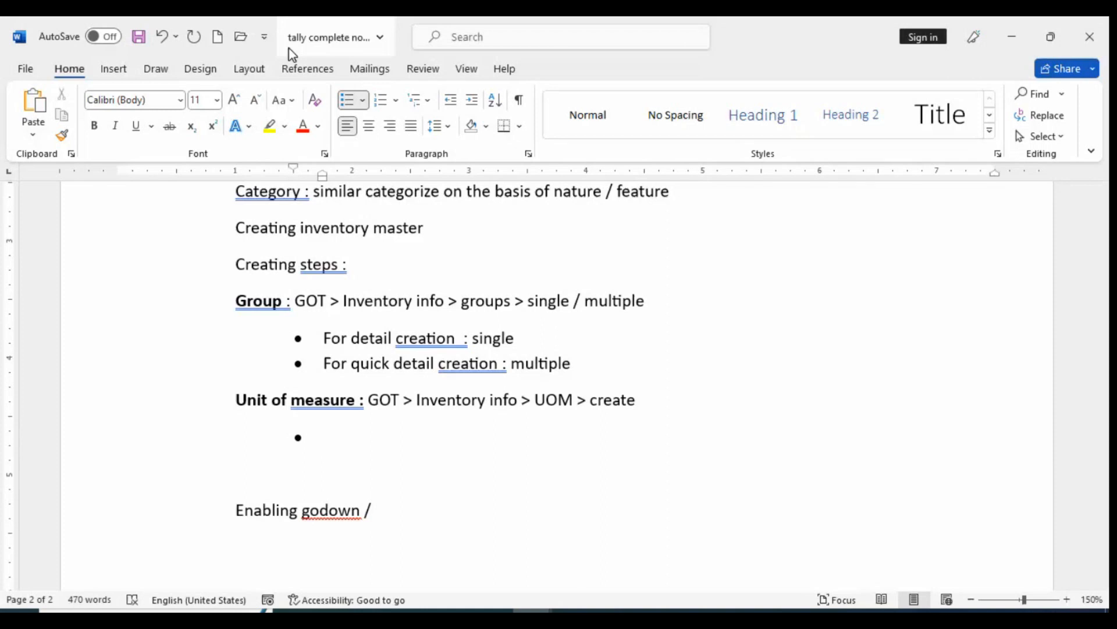
pyautogui.write('simple > un')
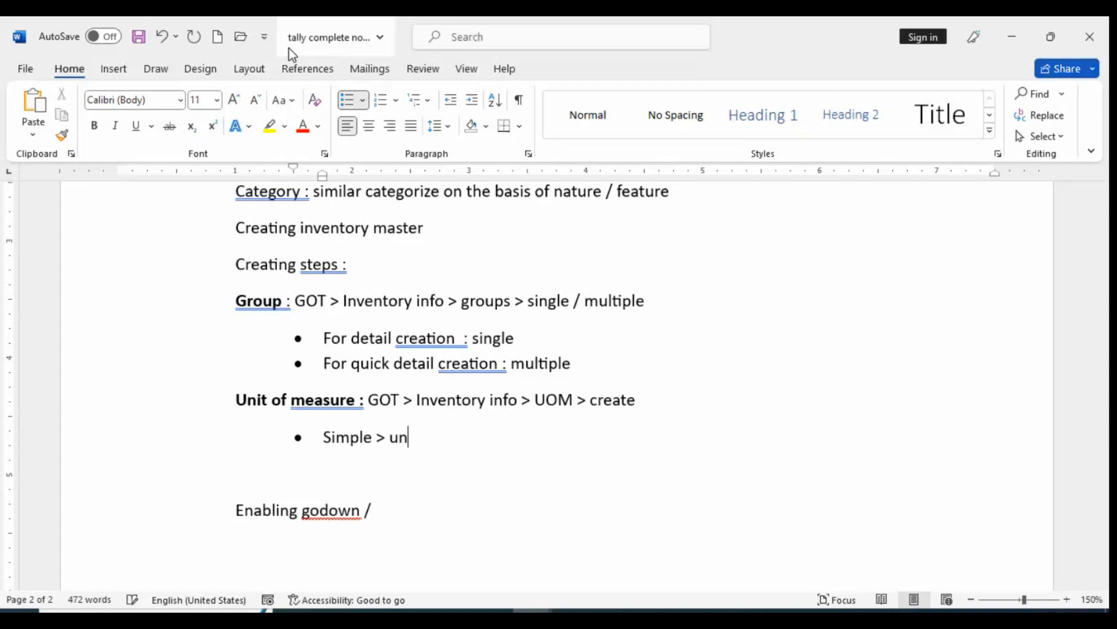
pyautogui.write('it with no explat')
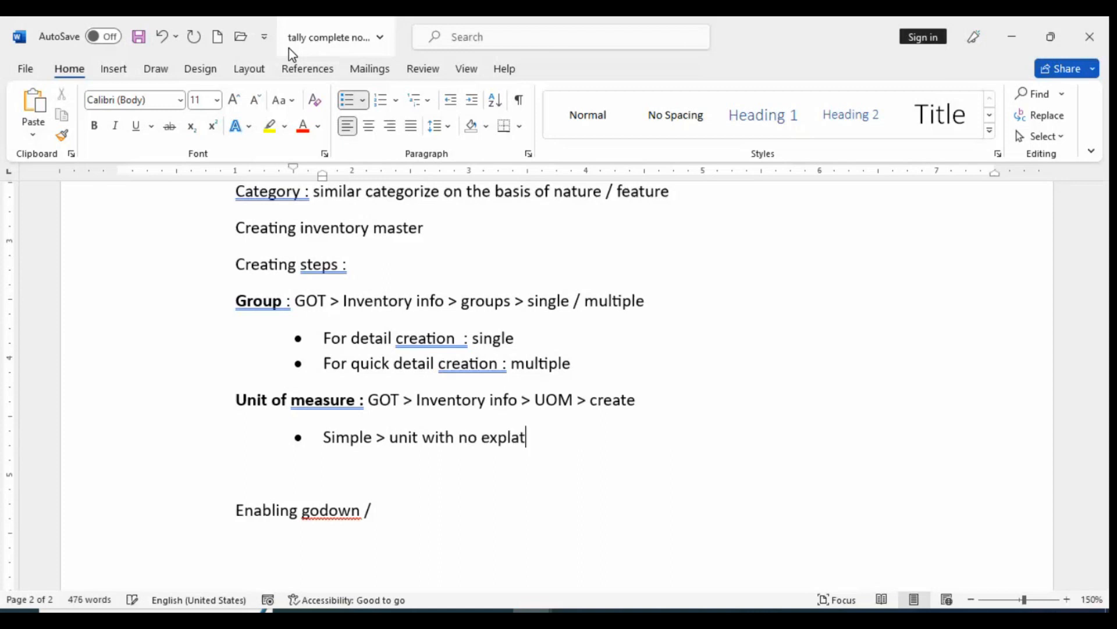
pyautogui.write('ion')
pyautogui.rightClick(508, 436)
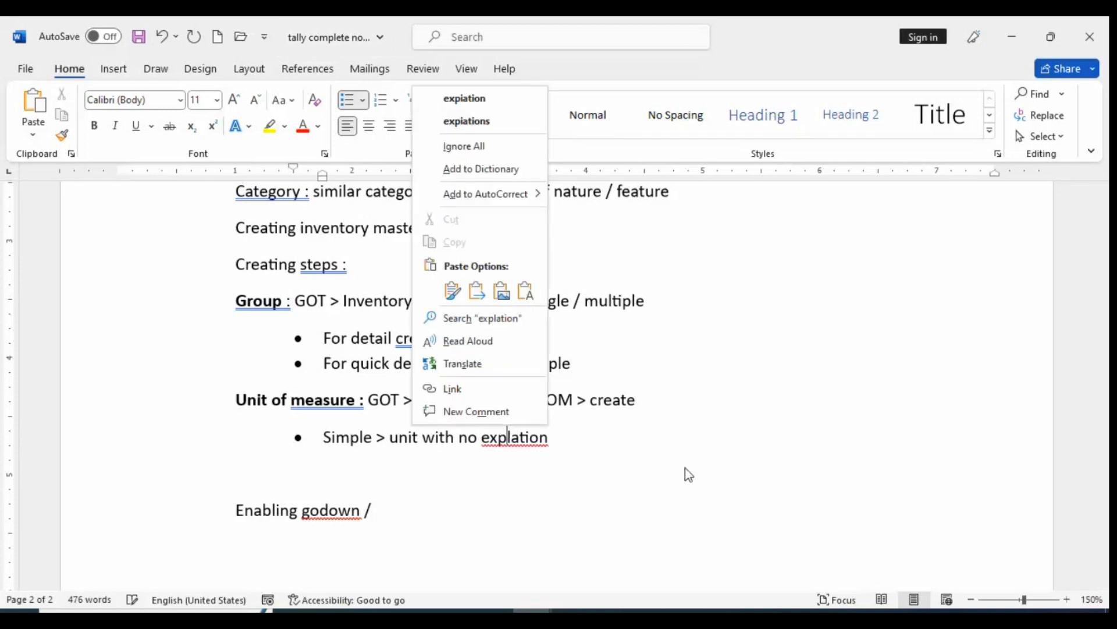
pyautogui.click(576, 466)
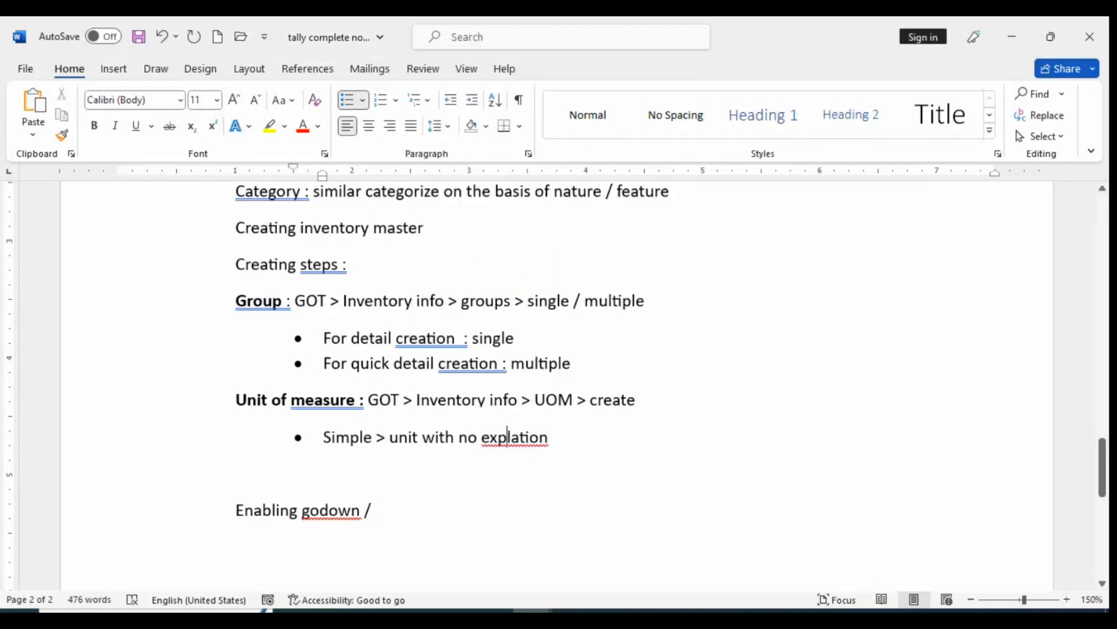
pyautogui.click(523, 437)
pyautogui.write('na')
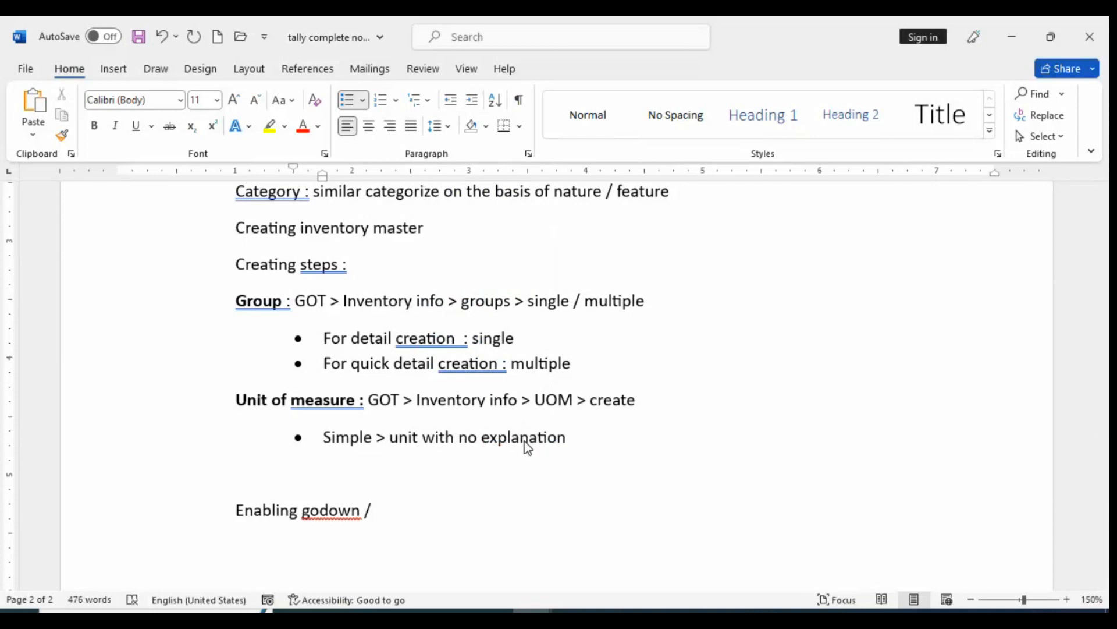
# Append the example units "> kg, lt , number, pcs" to the end of the Simple bullet
pyautogui.click(587, 437)
pyautogui.write('>')
pyautogui.write('kg, lt , numb')
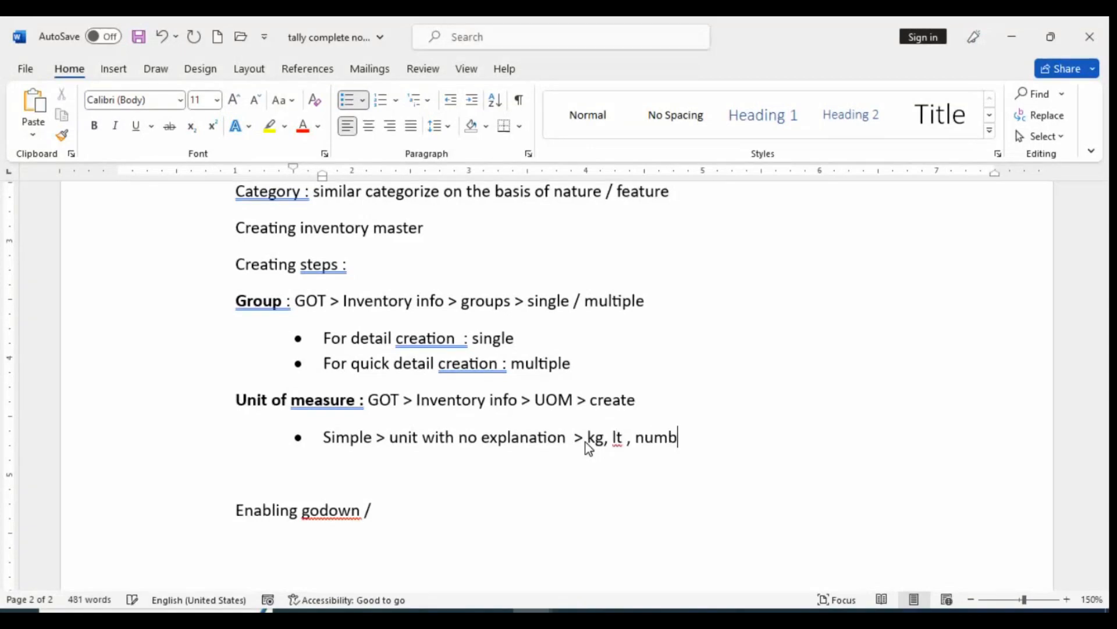
pyautogui.write('er, pcs')
# Add a second bullet below the Simple one reading "Compound > with explanation"
pyautogui.press('Return')
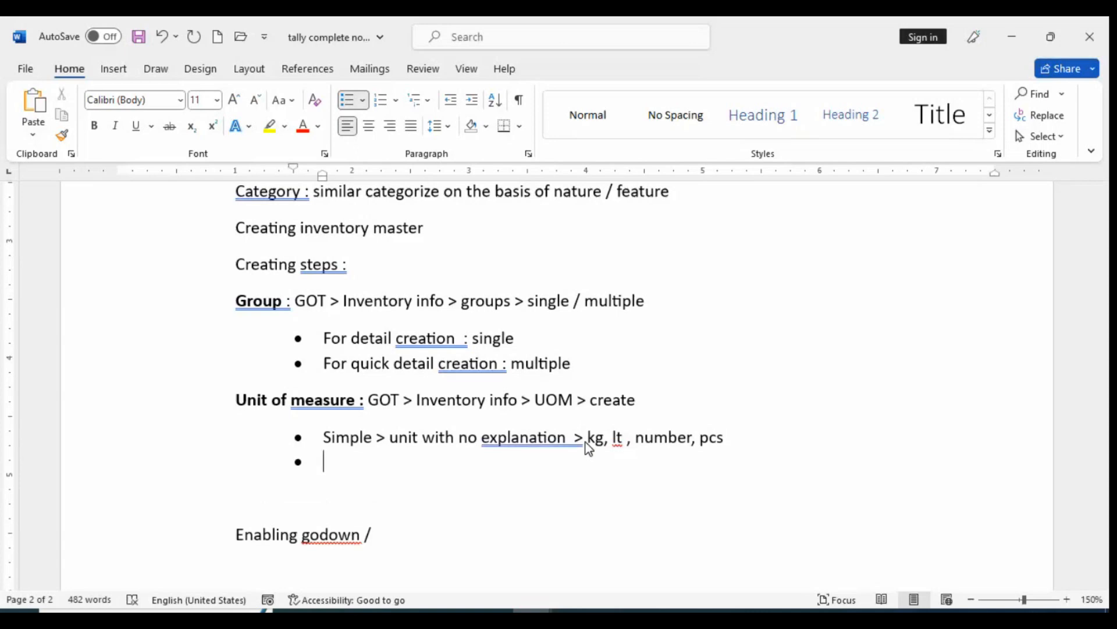
pyautogui.write('compun')
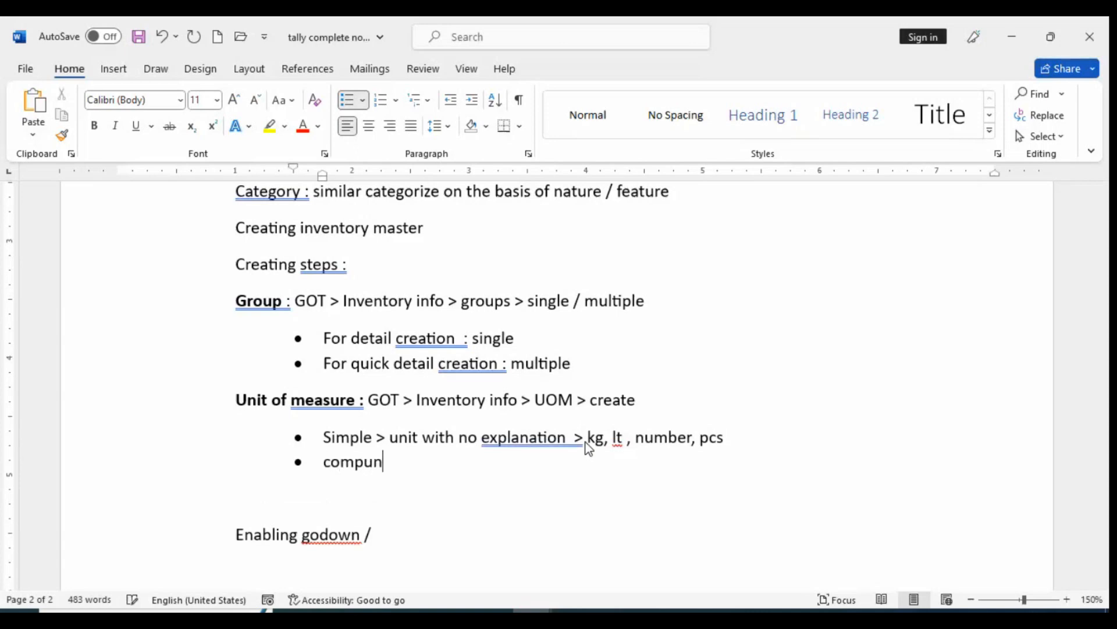
pyautogui.write('d ')
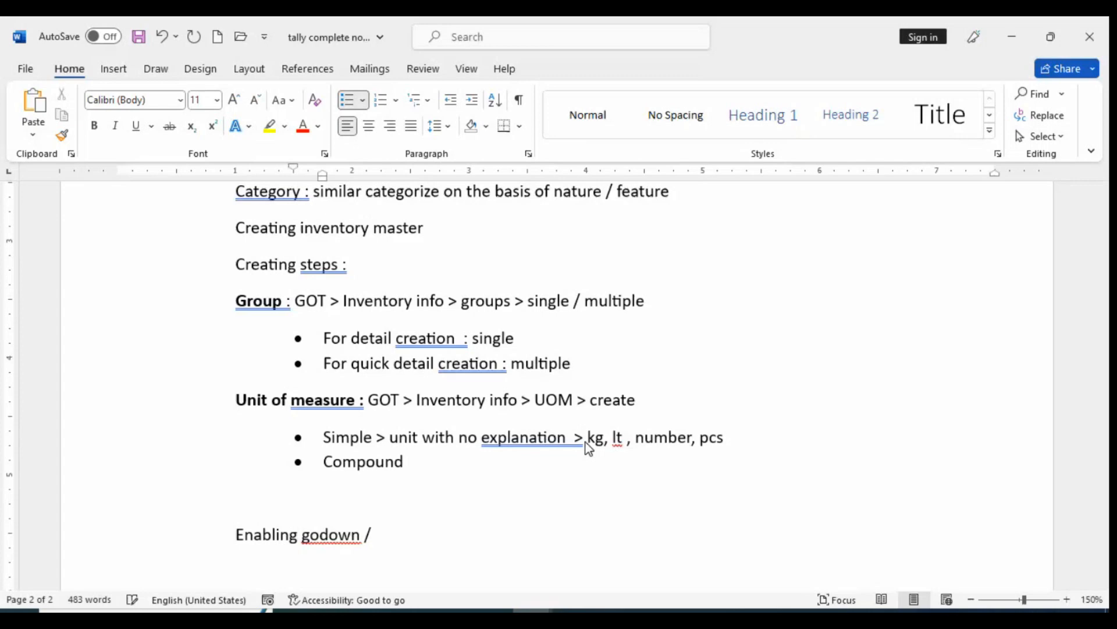
pyautogui.write('> with expla')
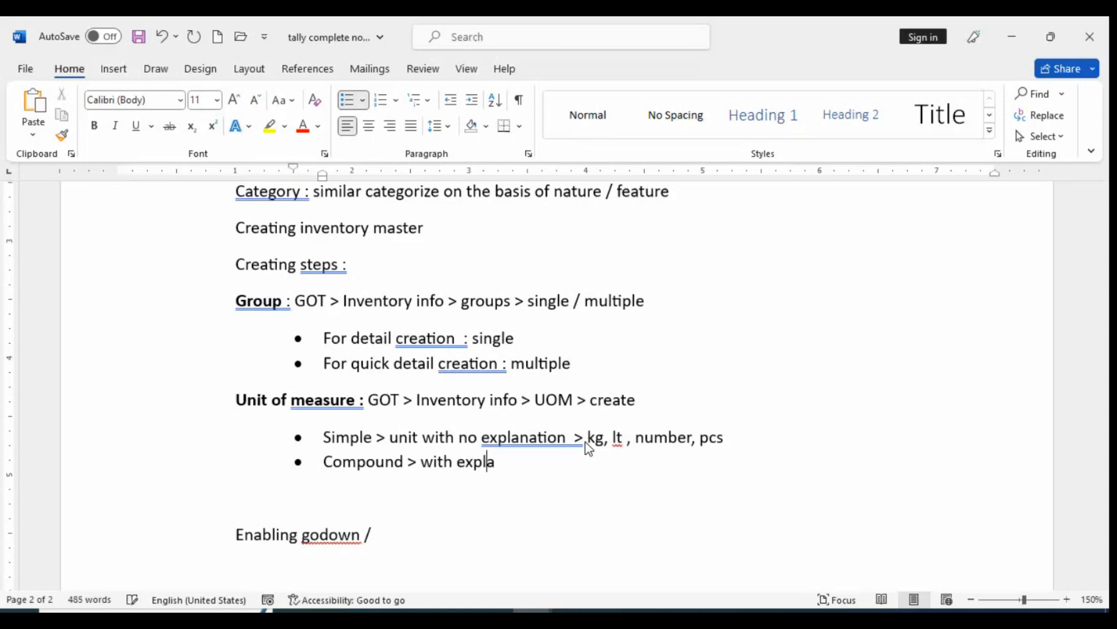
pyautogui.write('nation')
# Add an indented sub-bullet under Compound with the example "1 doz = 12 nos"
pyautogui.press('Return')
pyautogui.press('Tab')
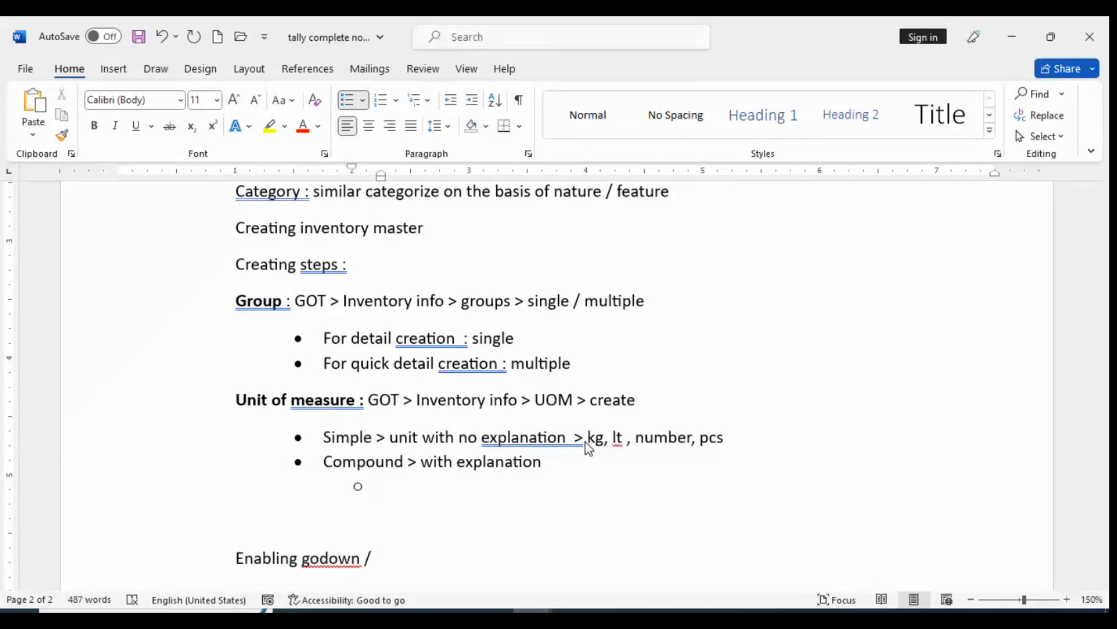
pyautogui.write('I doz =')
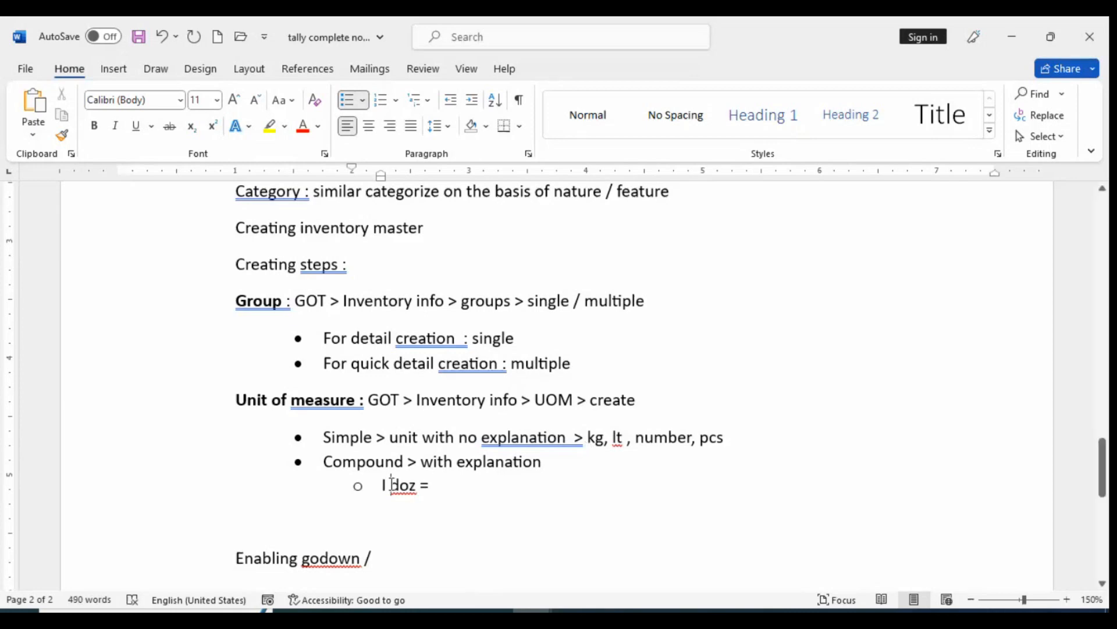
pyautogui.press('BackSpace')
pyautogui.press('BackSpace')
pyautogui.write('1')
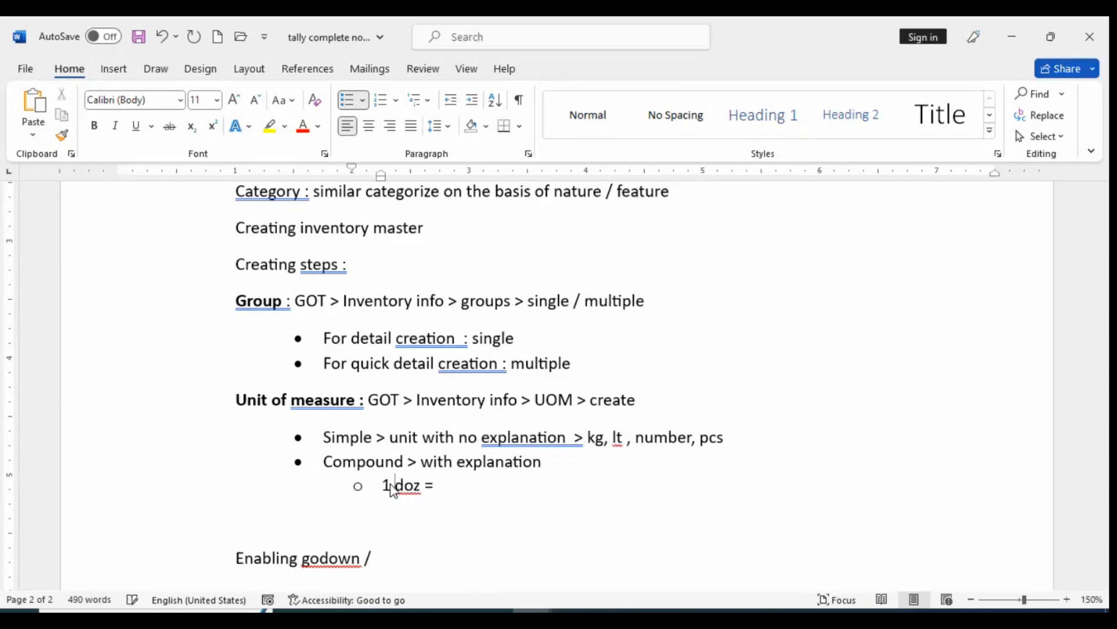
pyautogui.click(481, 491)
pyautogui.write('12 nos')
# Add a second sub-bullet under Compound with the example "1 box = 100 nos"
pyautogui.press('Return')
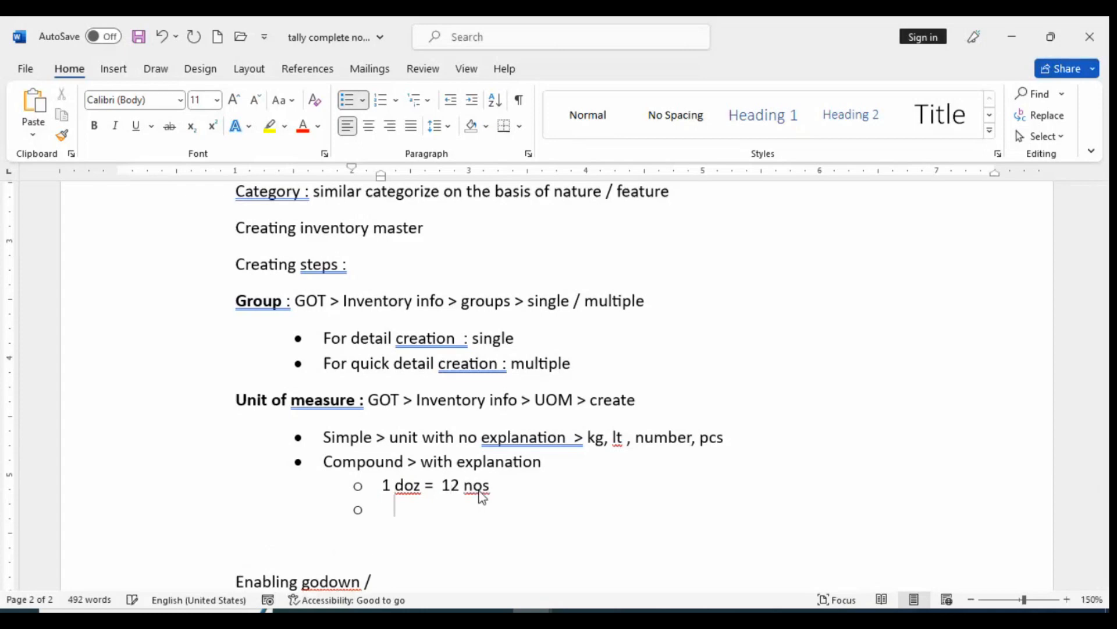
pyautogui.write('1 box')
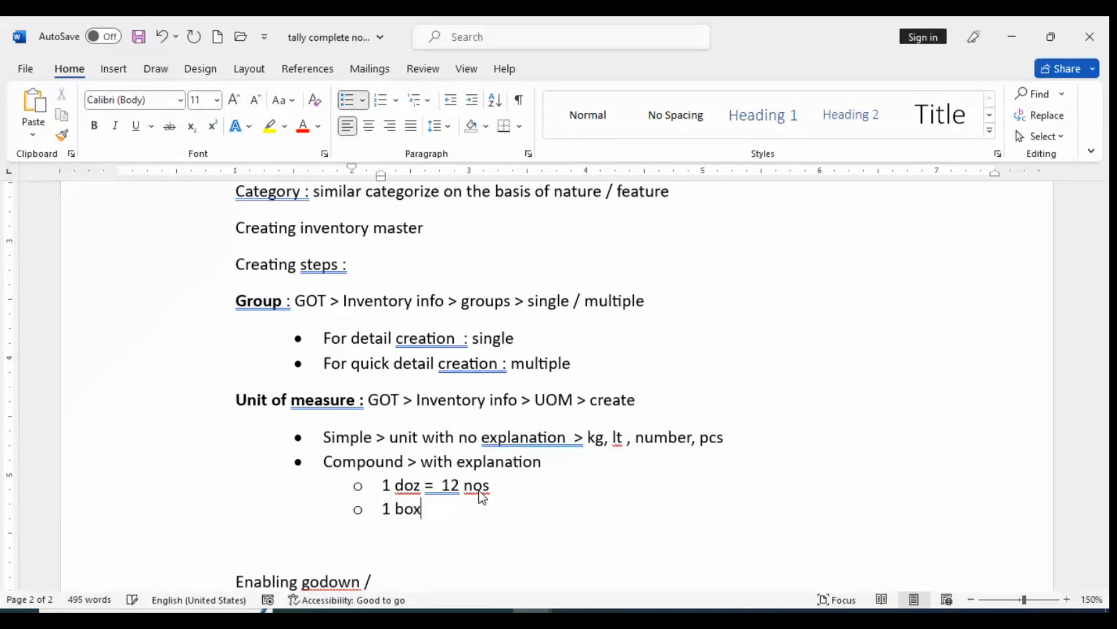
pyautogui.write(' = 100 nos')
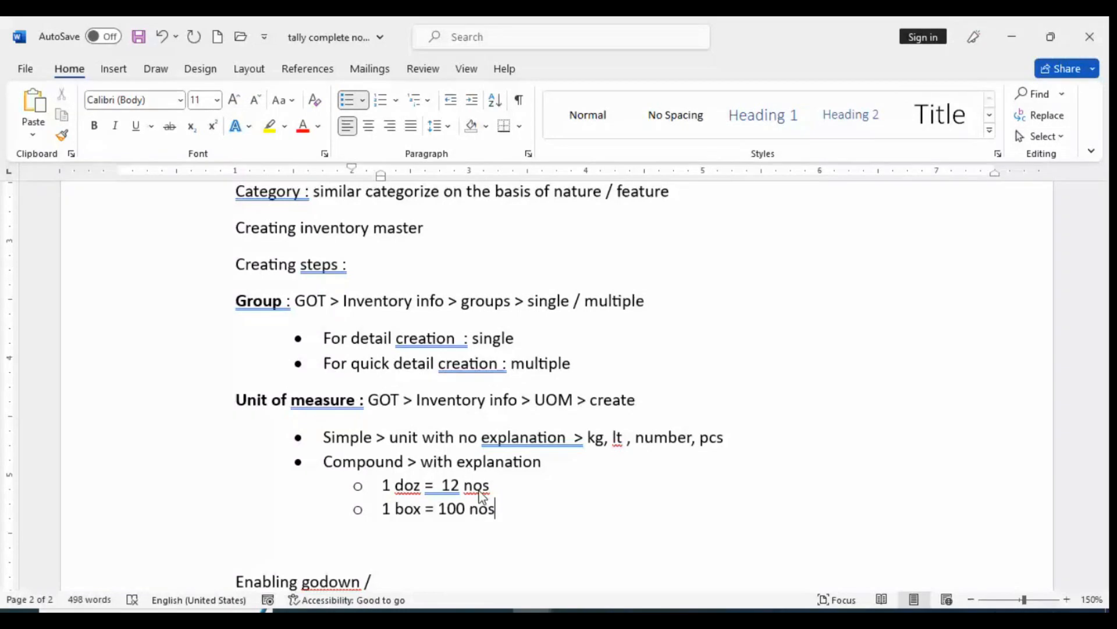
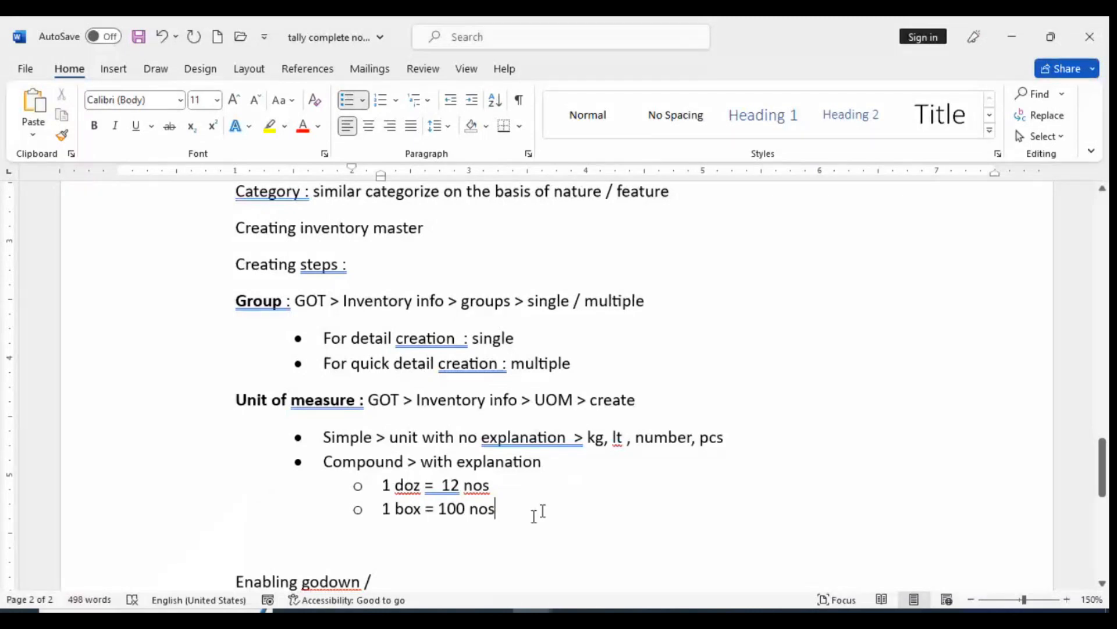
# Start an unbulleted paragraph below the "1 box = 100 nos" sub-bullet, indented in line with the Unit of measure heading
pyautogui.scroll(-2, 637, 439)
pyautogui.scroll(-1, 481, 319)
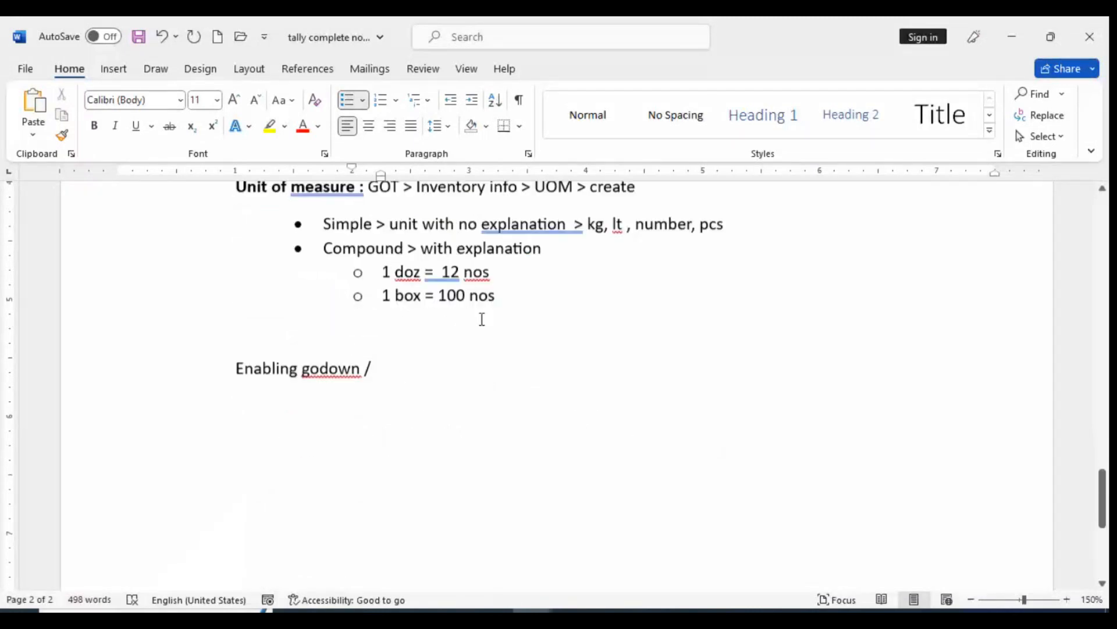
pyautogui.scroll(1, 482, 319)
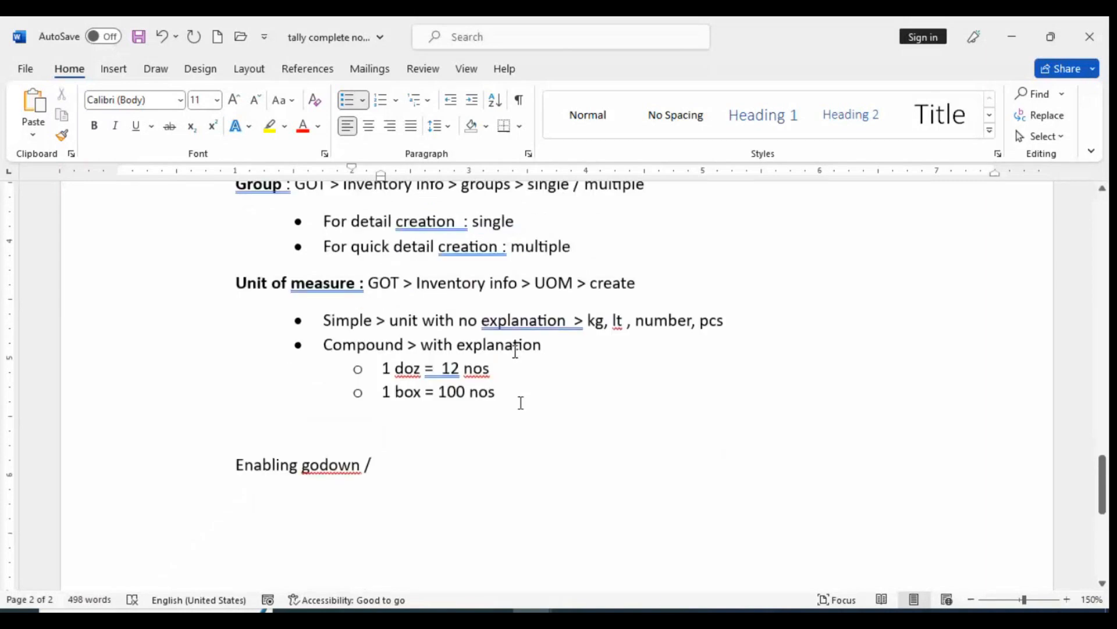
pyautogui.click(521, 403)
pyautogui.press('Return')
pyautogui.press('BackSpace')
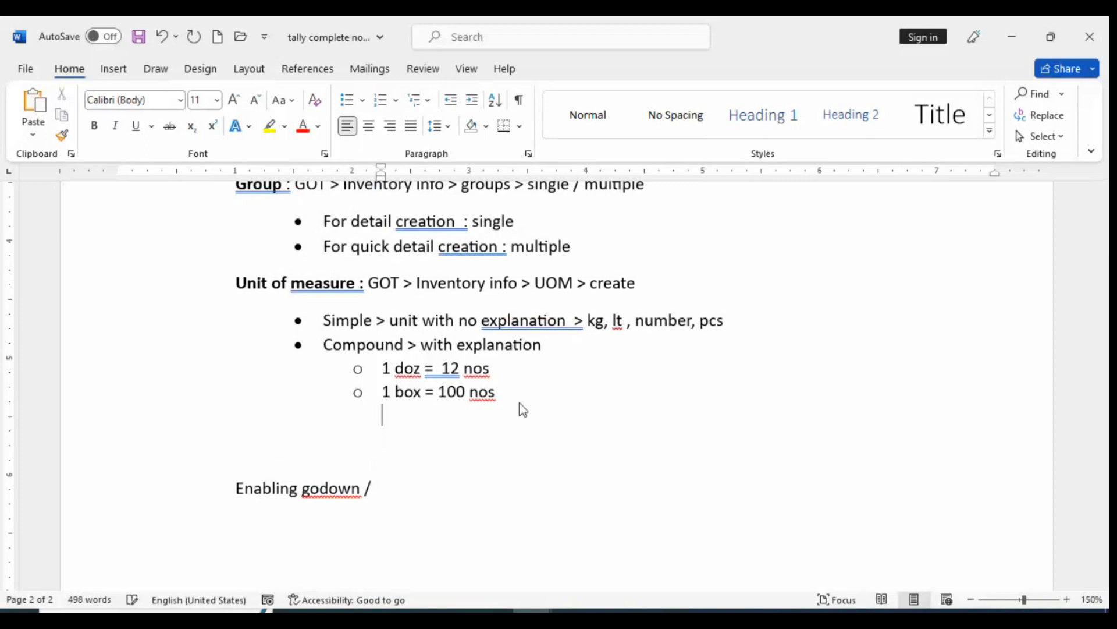
pyautogui.press('BackSpace')
pyautogui.press('BackSpace')
pyautogui.press('Tab')
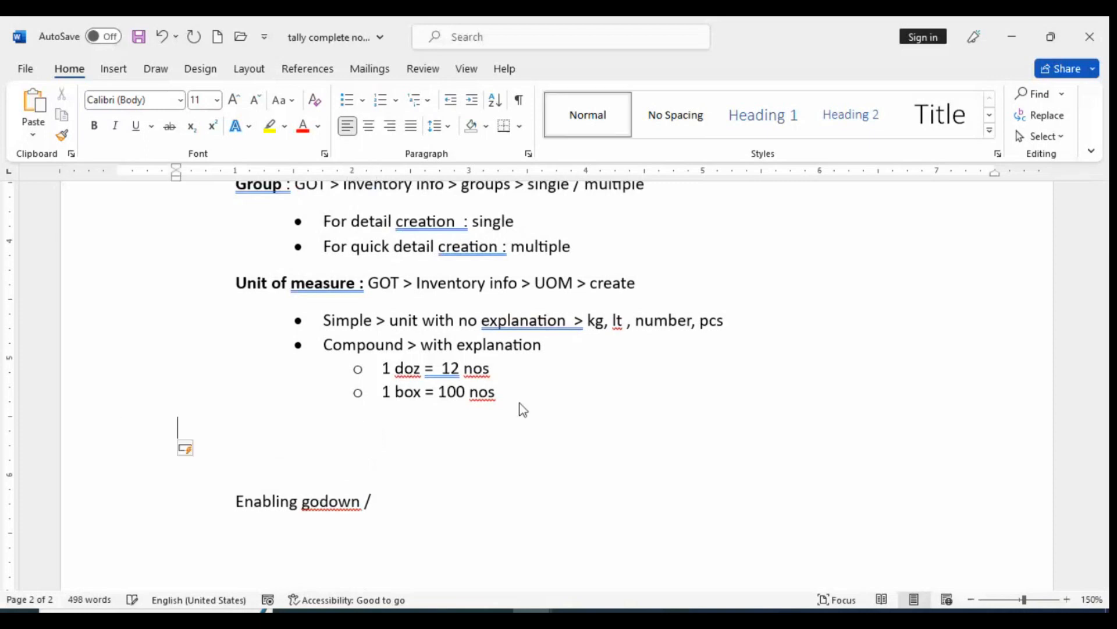
pyautogui.press('Tab')
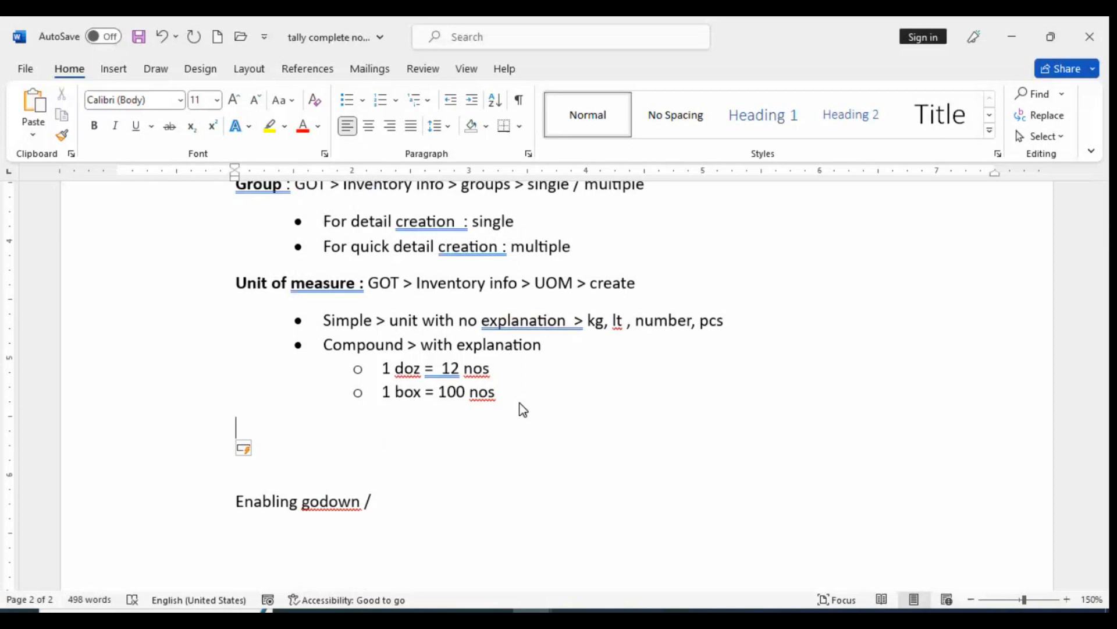
# Enter the label "Stock item :" on the new line below the compound unit examples
pyautogui.write('stock ')
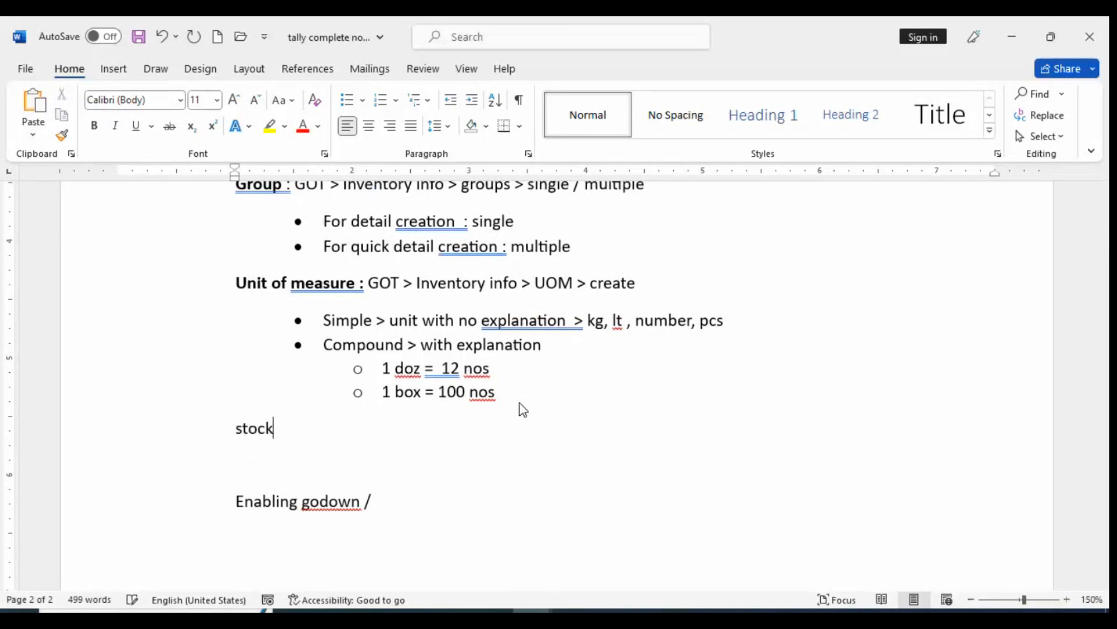
pyautogui.write('itme')
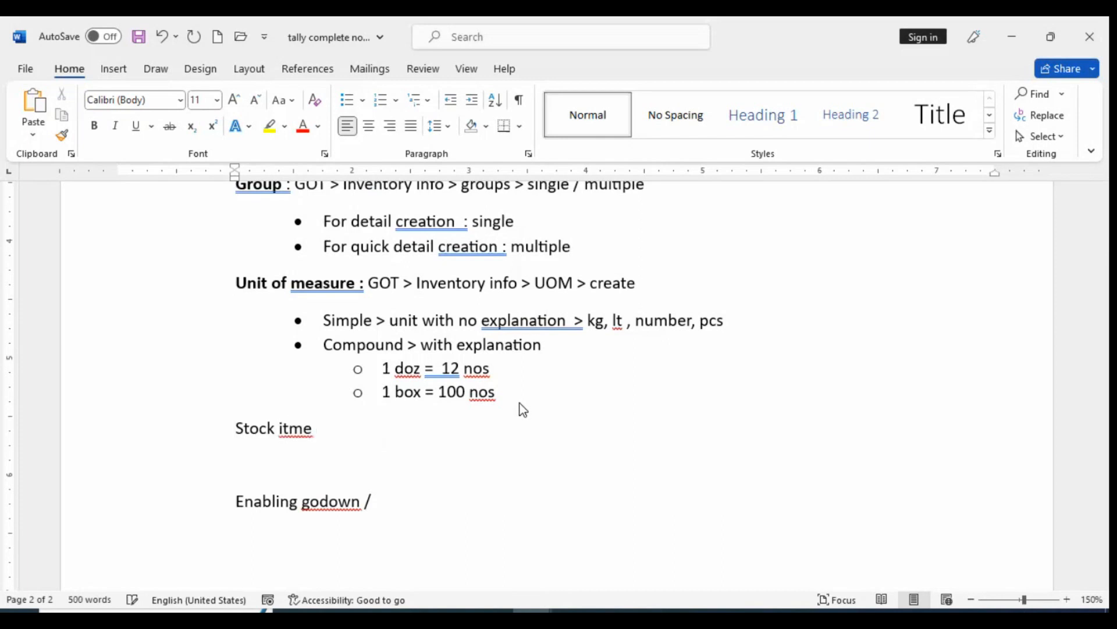
pyautogui.press('BackSpace')
pyautogui.press('BackSpace')
pyautogui.write('em :')
# Copy the Group line's path "GOT > Inventory info > groups > single / multiple" to after the "Stock item :" label
pyautogui.moveTo(367, 282); pyautogui.dragTo(636, 279)
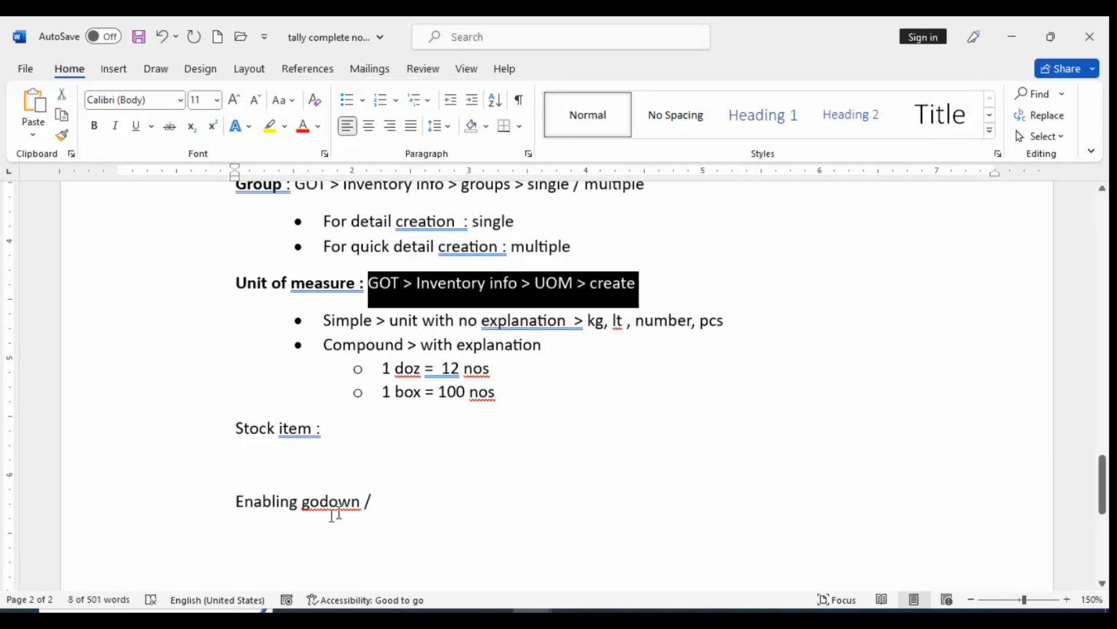
pyautogui.click(371, 436)
pyautogui.scroll(3, 321, 263)
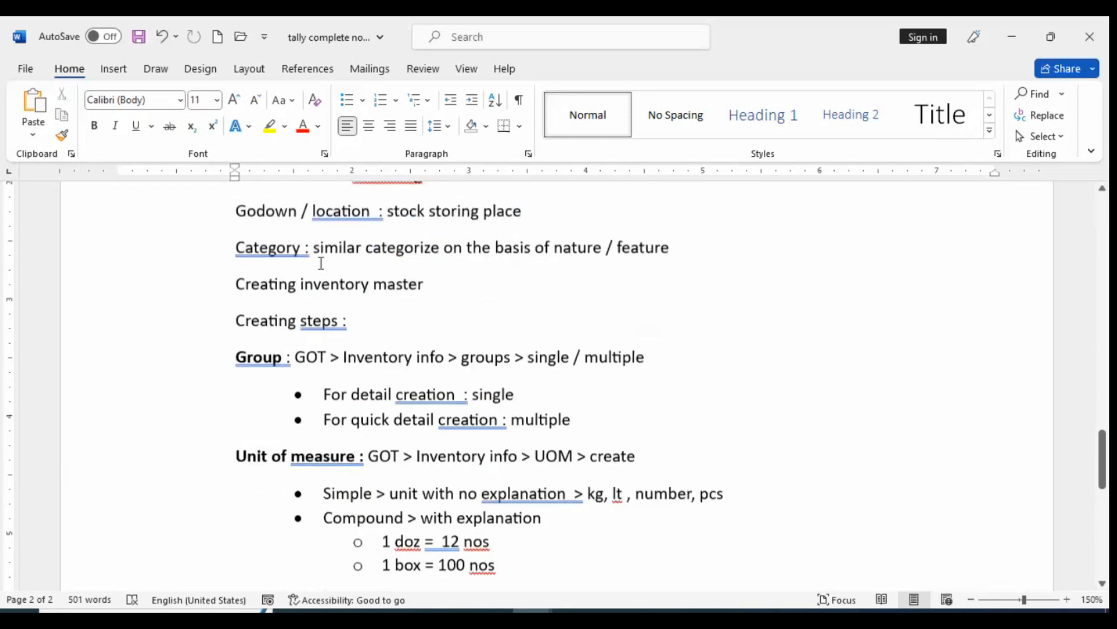
pyautogui.moveTo(296, 358); pyautogui.dragTo(634, 355)
pyautogui.hotkey('ctrl', 'c')
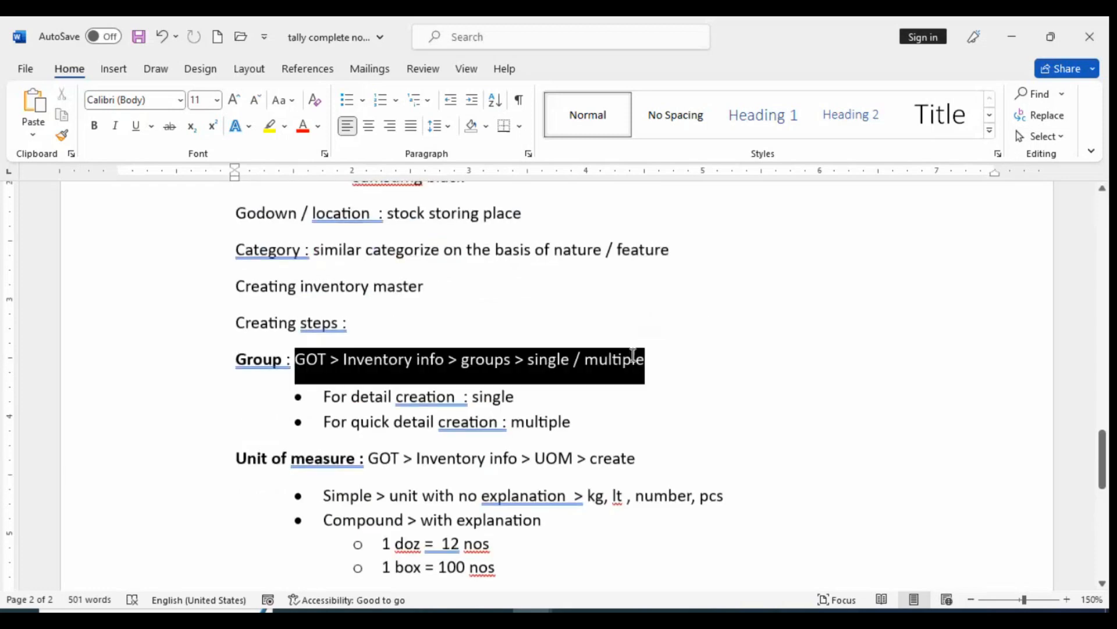
pyautogui.scroll(-4, 676, 369)
pyautogui.click(355, 374)
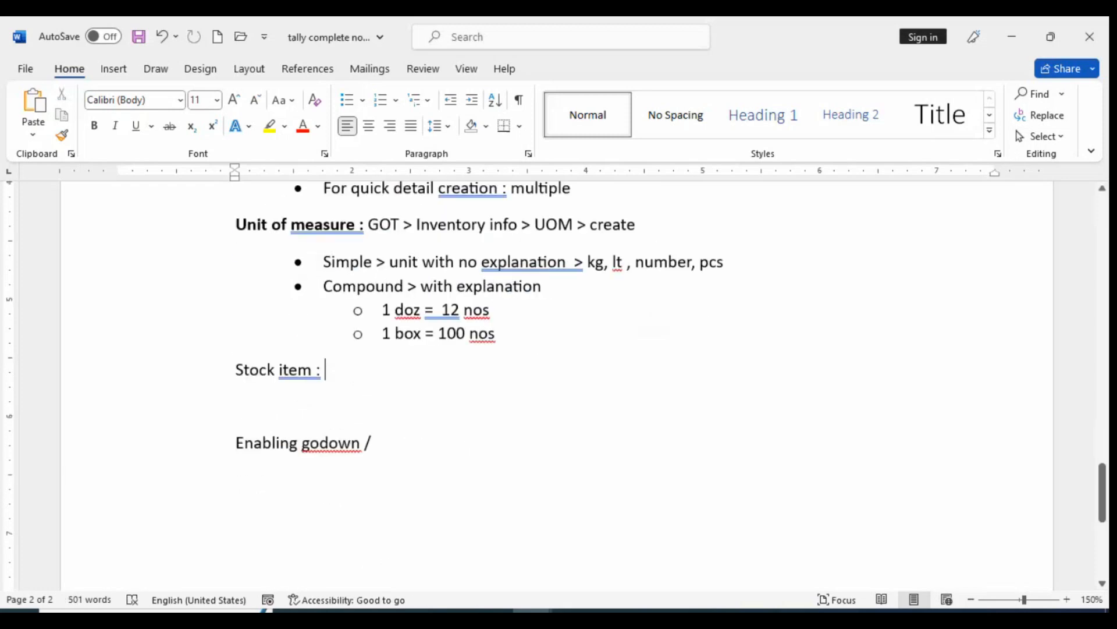
pyautogui.hotkey('ctrl', 'v')
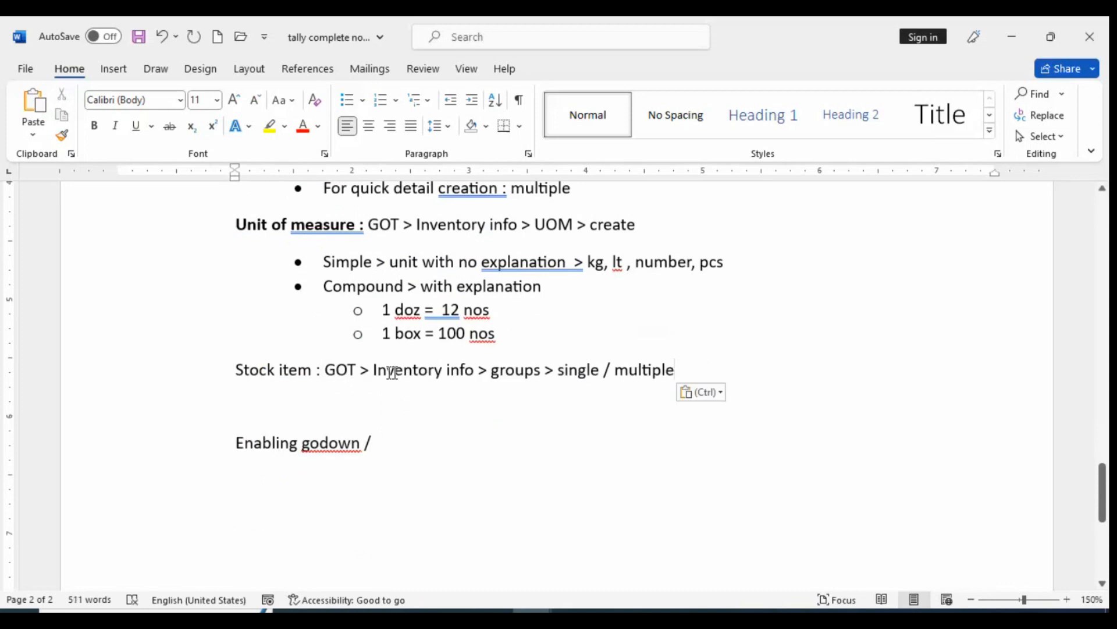
# Replace "groups" with "stock item" in the Stock item path
pyautogui.moveTo(543, 371); pyautogui.dragTo(493, 362)
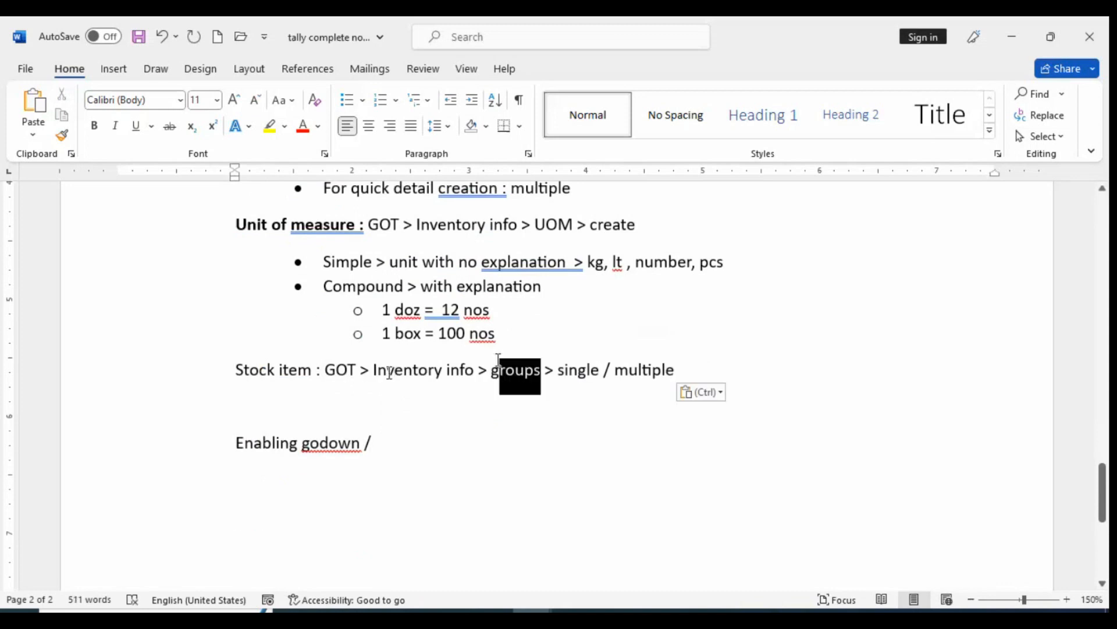
pyautogui.write('stp')
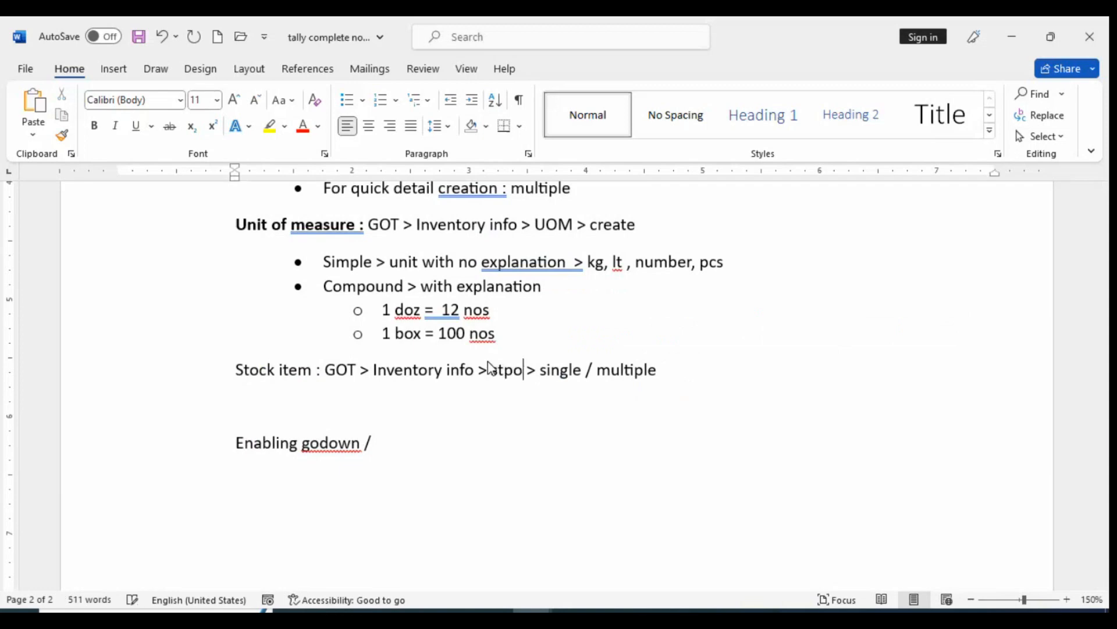
pyautogui.press('BackSpace')
pyautogui.write('ock i')
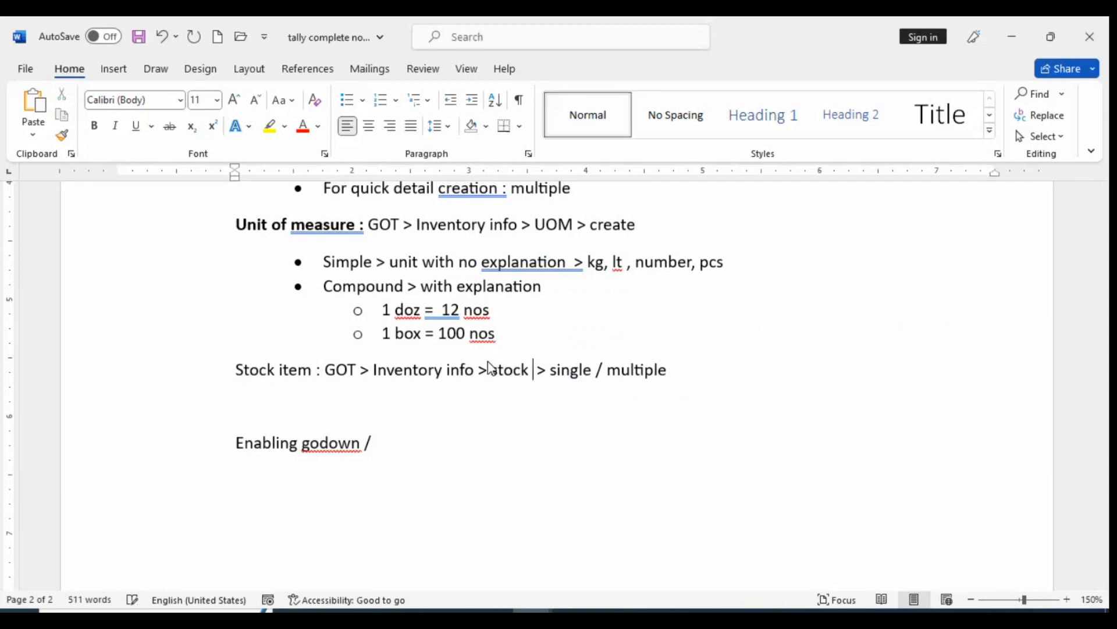
pyautogui.write('tem')
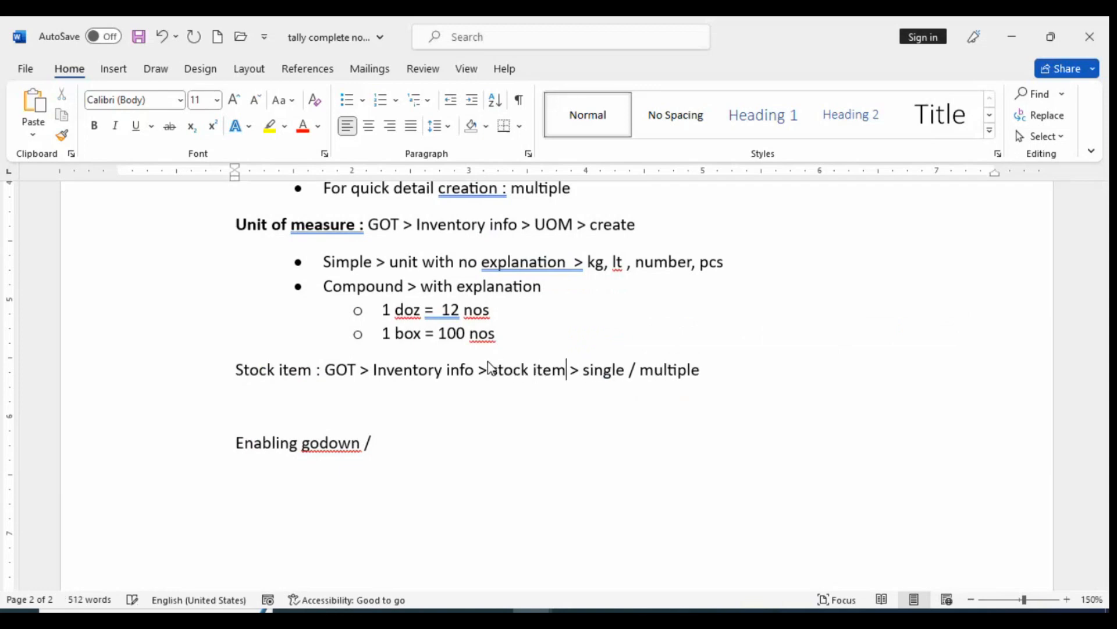
pyautogui.click(672, 370)
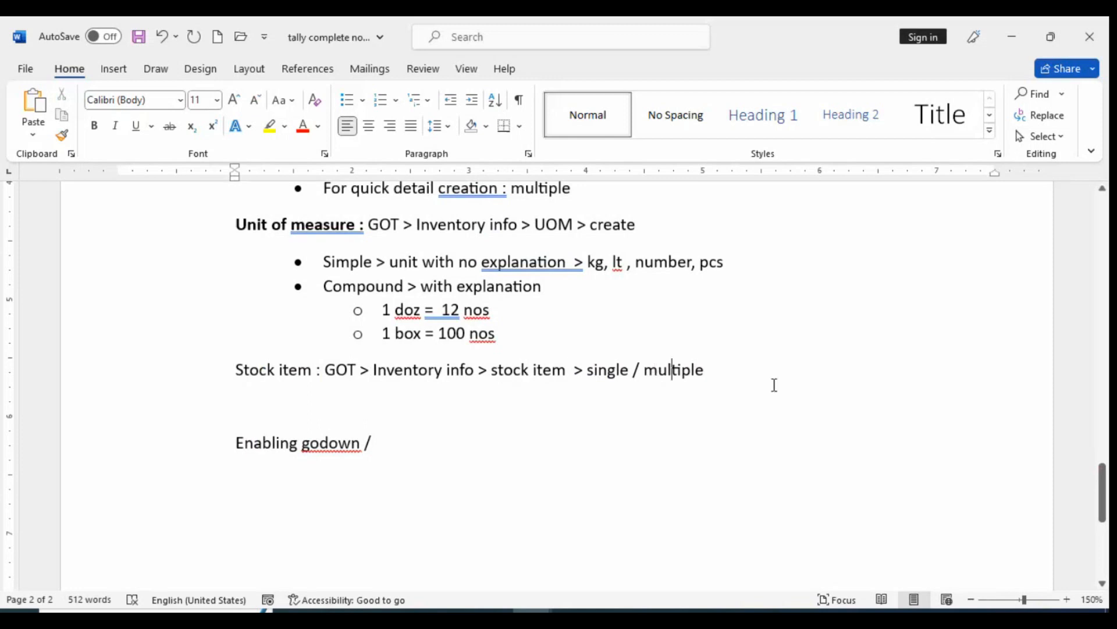
# Copy the two single/multiple creation bullets from Group to below the Stock item line and remove the first copied bullet's extra indent
pyautogui.scroll(1, 229, 260)
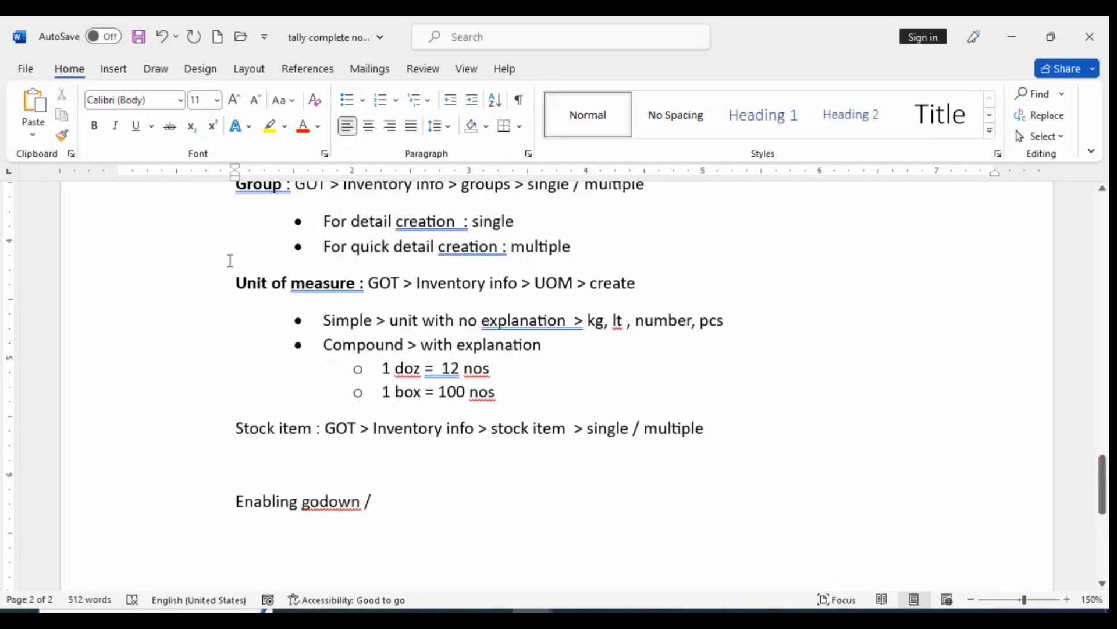
pyautogui.click(317, 221)
pyautogui.keyDown('shift'); pyautogui.click(574, 249); pyautogui.keyUp('shift')
pyautogui.hotkey('ctrl', 'c')
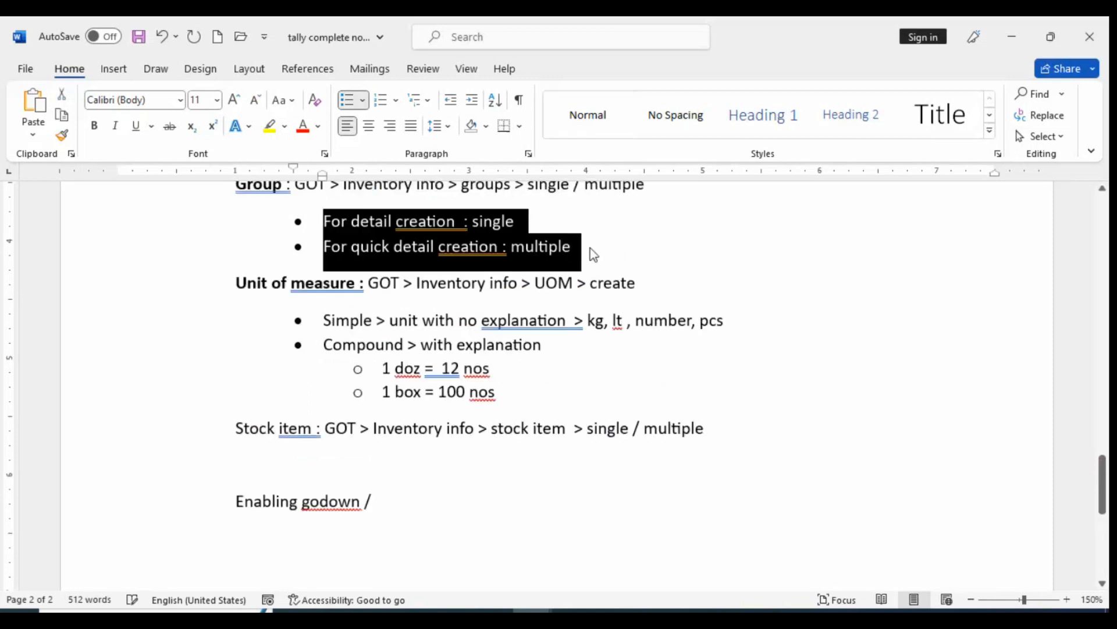
pyautogui.click(379, 468)
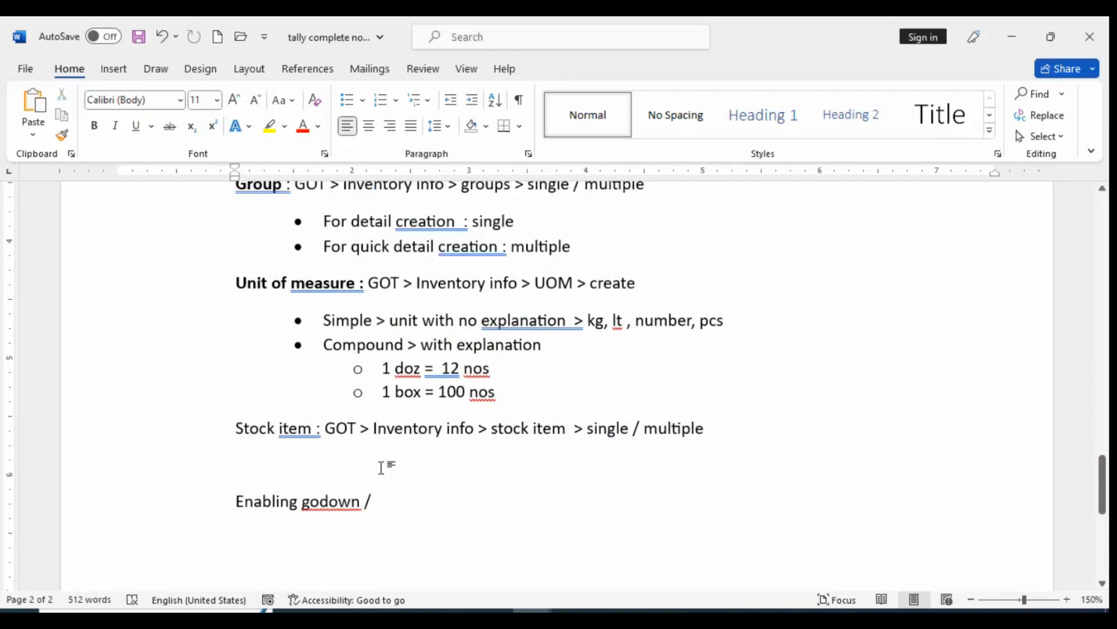
pyautogui.hotkey('ctrl', 'v')
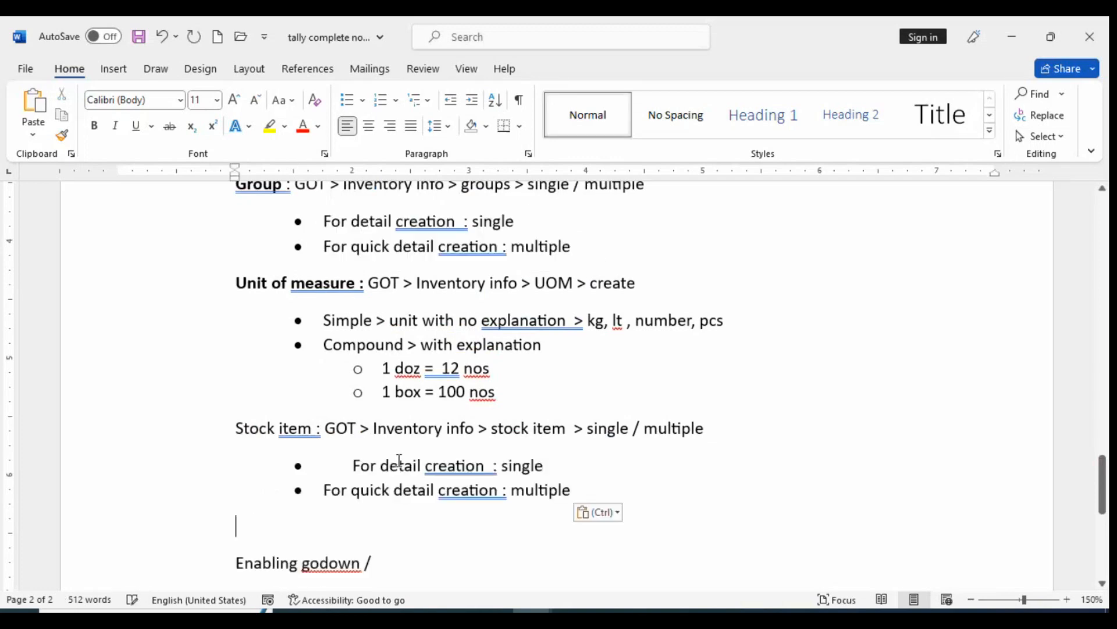
pyautogui.click(418, 493)
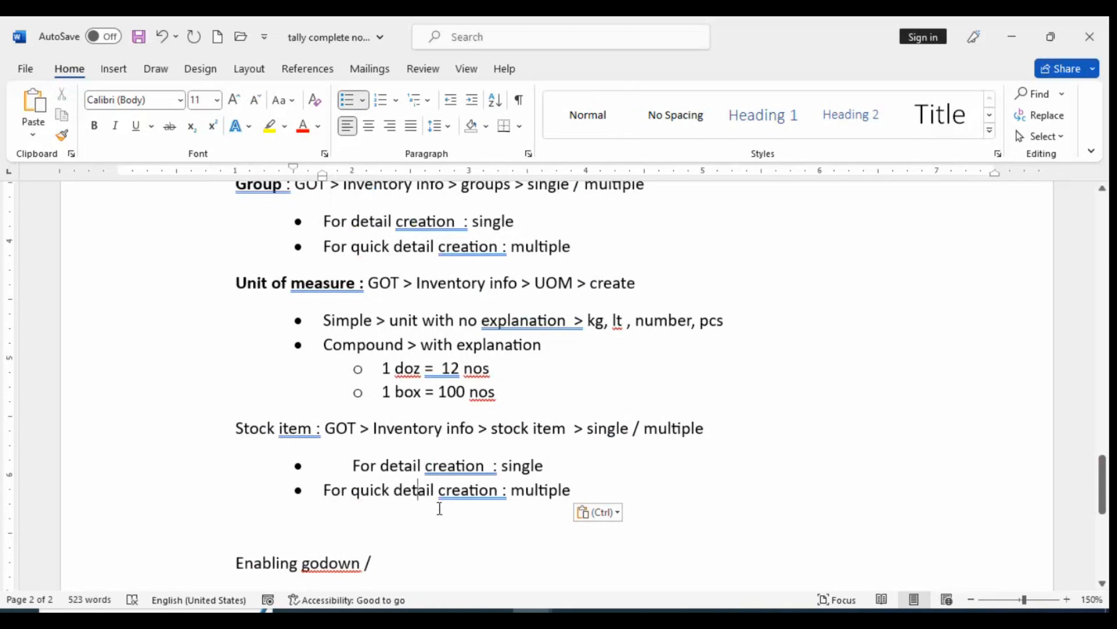
pyautogui.click(355, 465)
pyautogui.press('BackSpace')
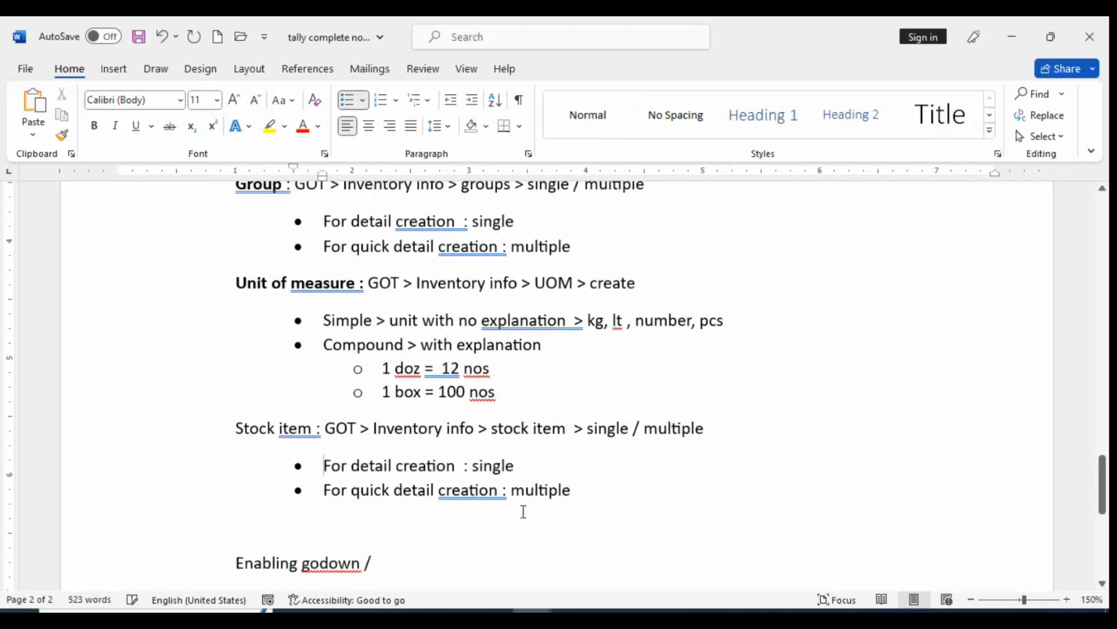
pyautogui.click(523, 512)
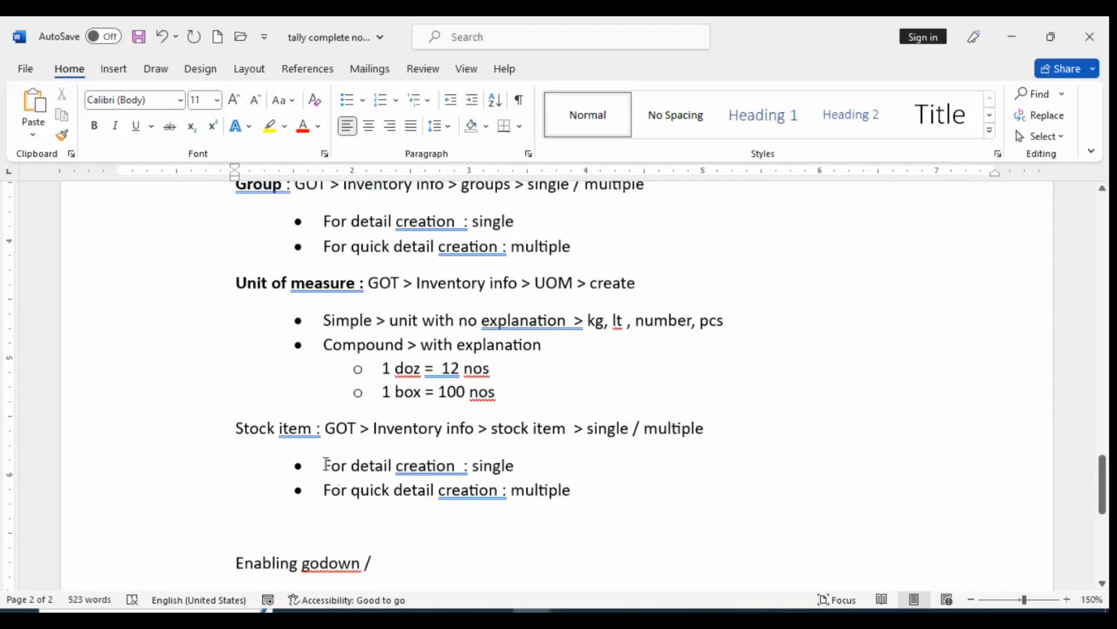
# Highlight the two creation bullets under Stock item in yellow
pyautogui.moveTo(327, 464); pyautogui.dragTo(581, 502)
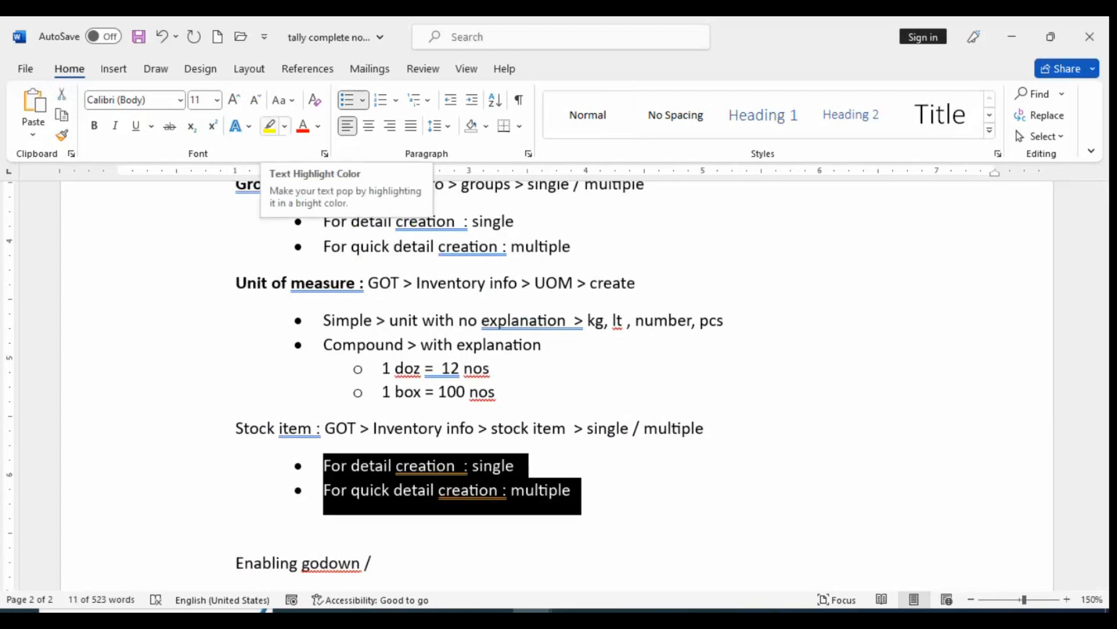
pyautogui.click(268, 127)
pyautogui.click(744, 494)
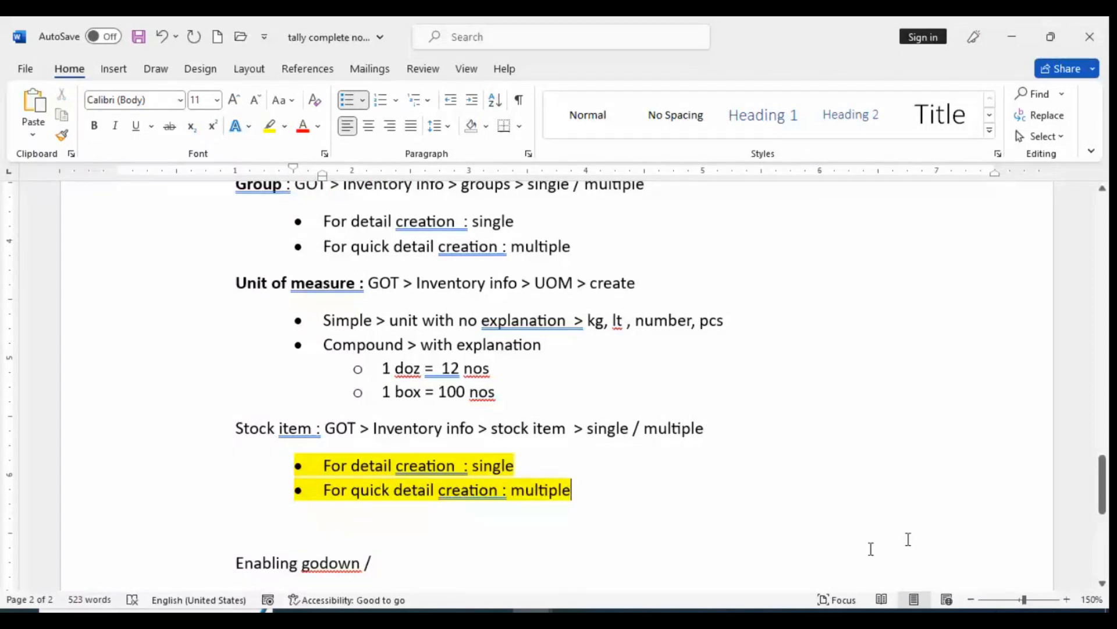
# Remove the blank line between the highlighted bullets and the "Enabling godown /" line
pyautogui.scroll(-2, 871, 549)
pyautogui.click(371, 414)
pyautogui.press('Delete')
# Make the "Stock item :" label bold
pyautogui.scroll(3, 422, 340)
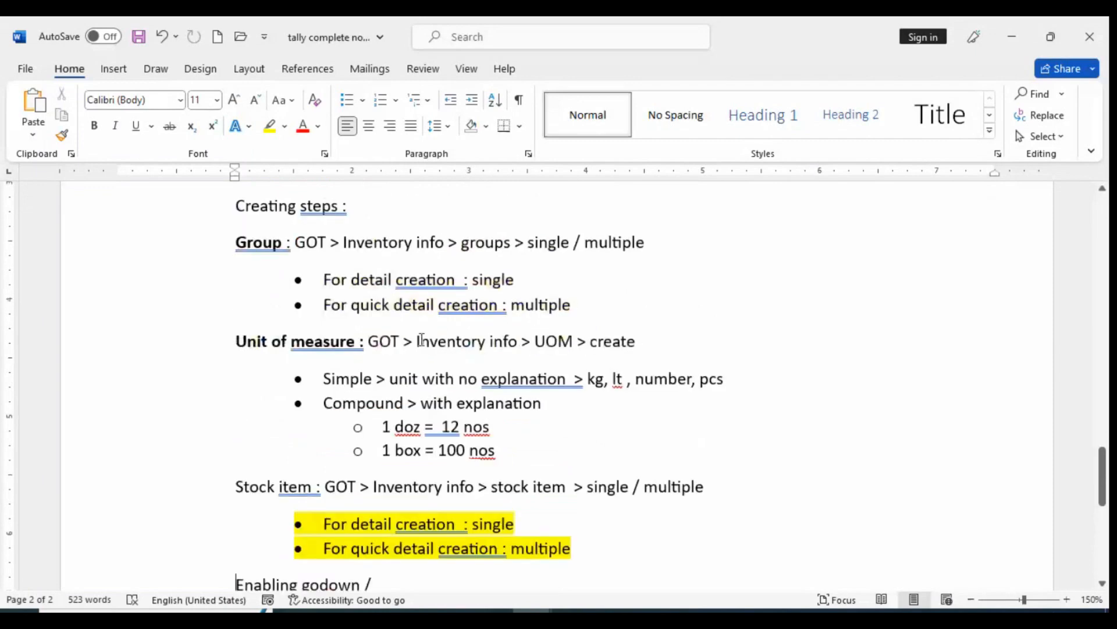
pyautogui.scroll(1, 422, 340)
pyautogui.moveTo(324, 545); pyautogui.dragTo(241, 540)
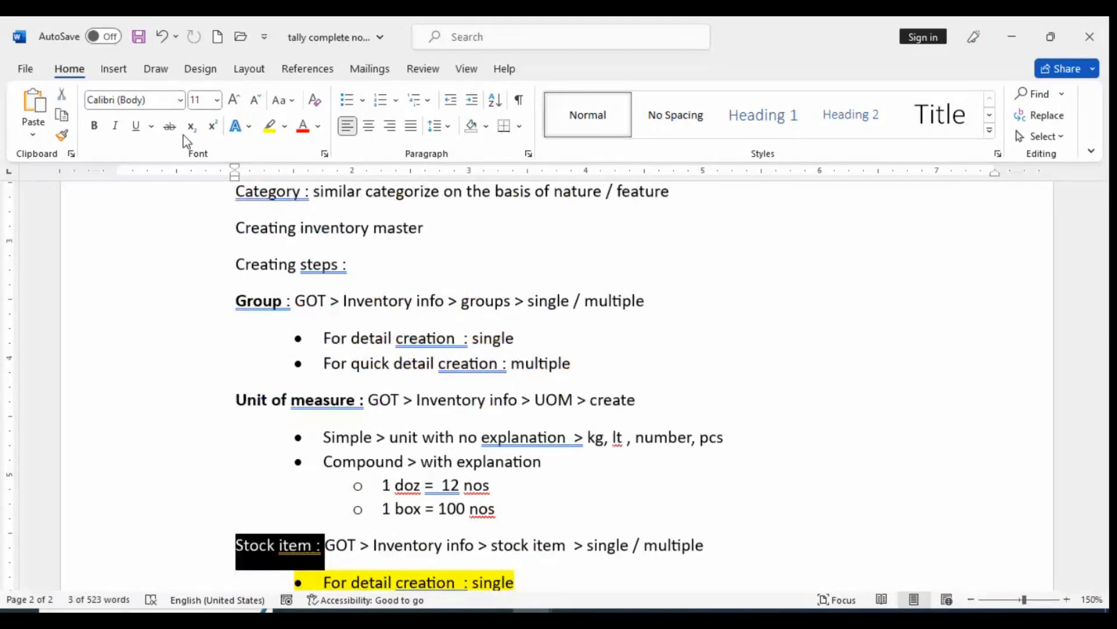
pyautogui.hotkey('ctrl', 'b')
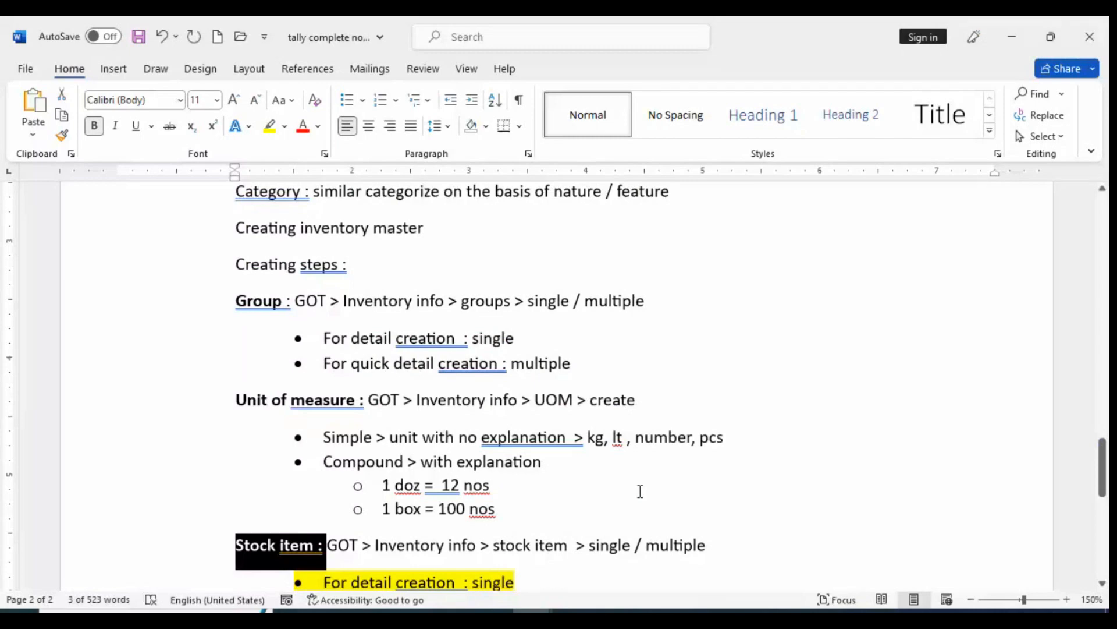
# Replace the slash at the end of the "Enabling godown" line with "in tally : F 11 + F2"
pyautogui.scroll(-2, 642, 498)
pyautogui.click(439, 527)
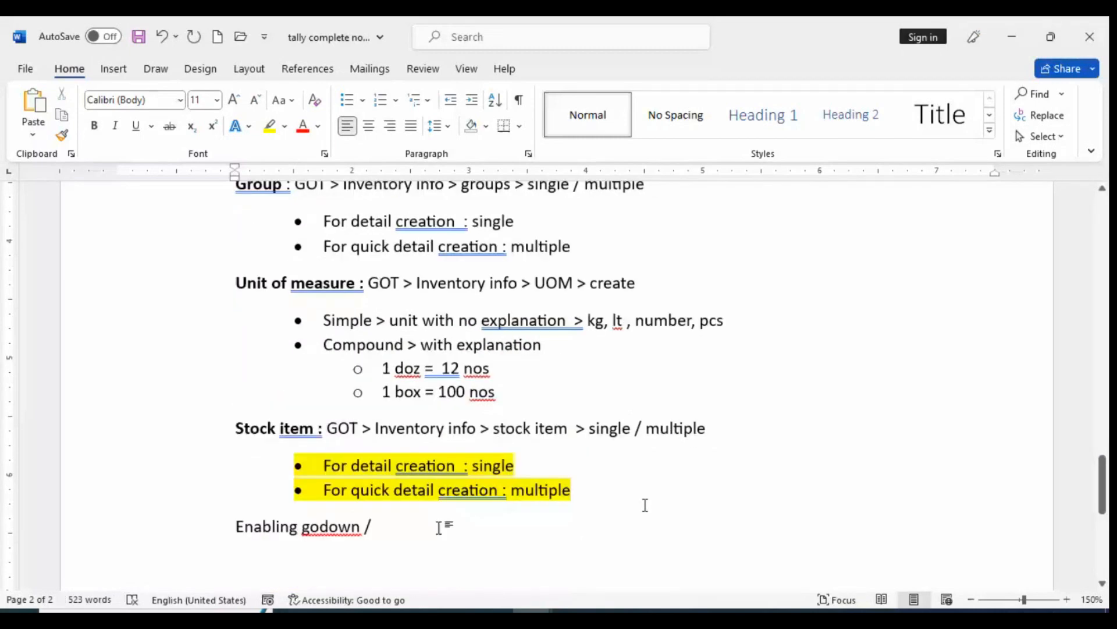
pyautogui.press('BackSpace')
pyautogui.write('in ')
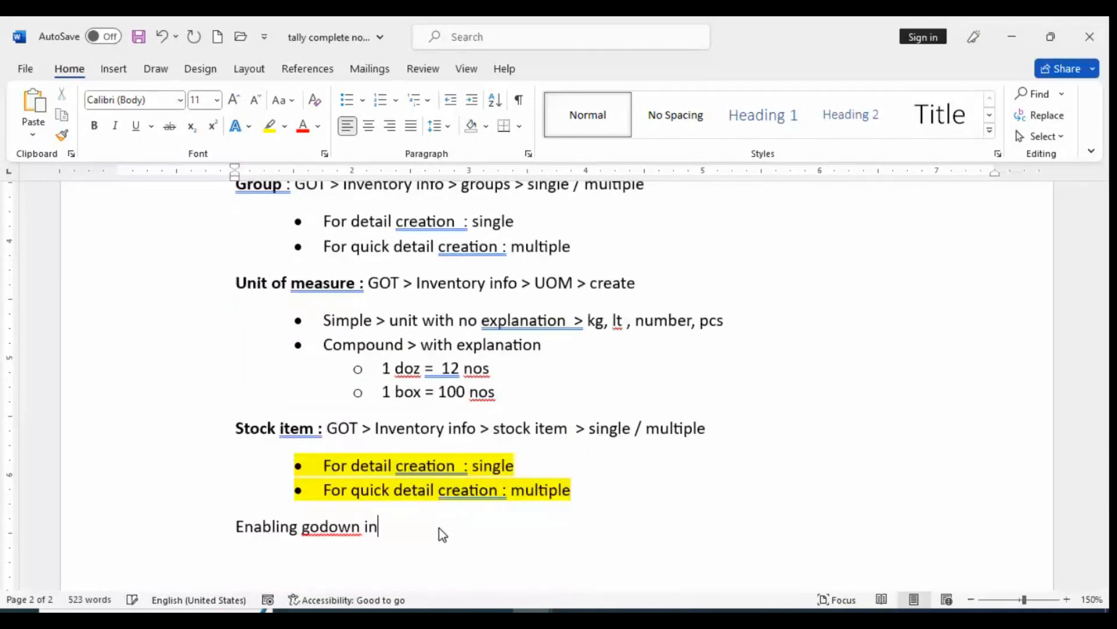
pyautogui.write('tally : F 11 + E')
pyautogui.press('BackSpace')
pyautogui.write('F2')
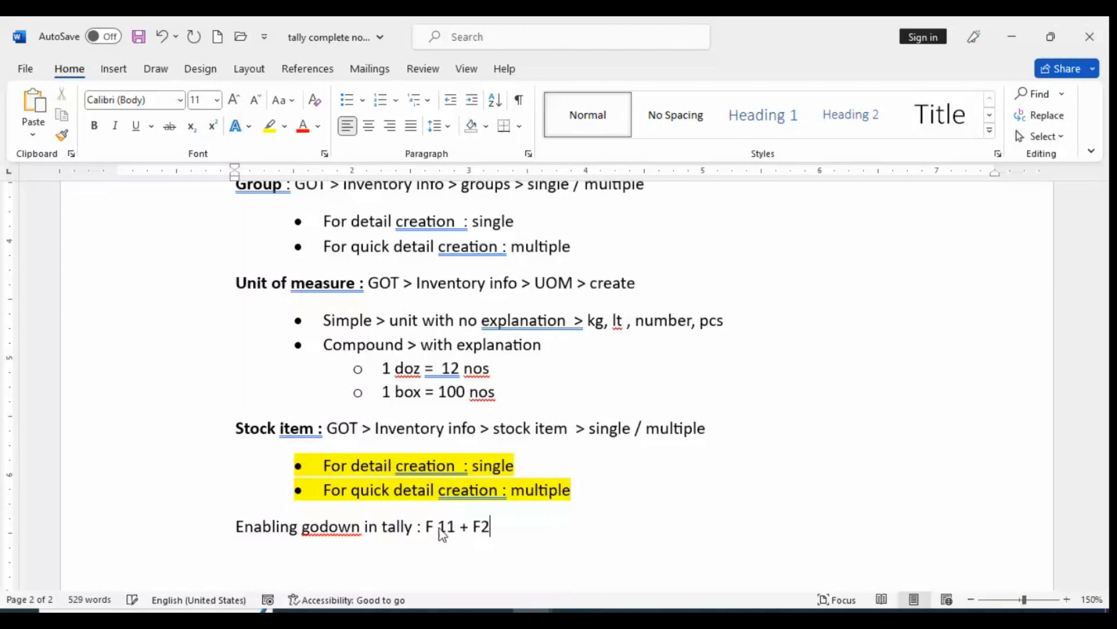
pyautogui.write(' > inventory fea')
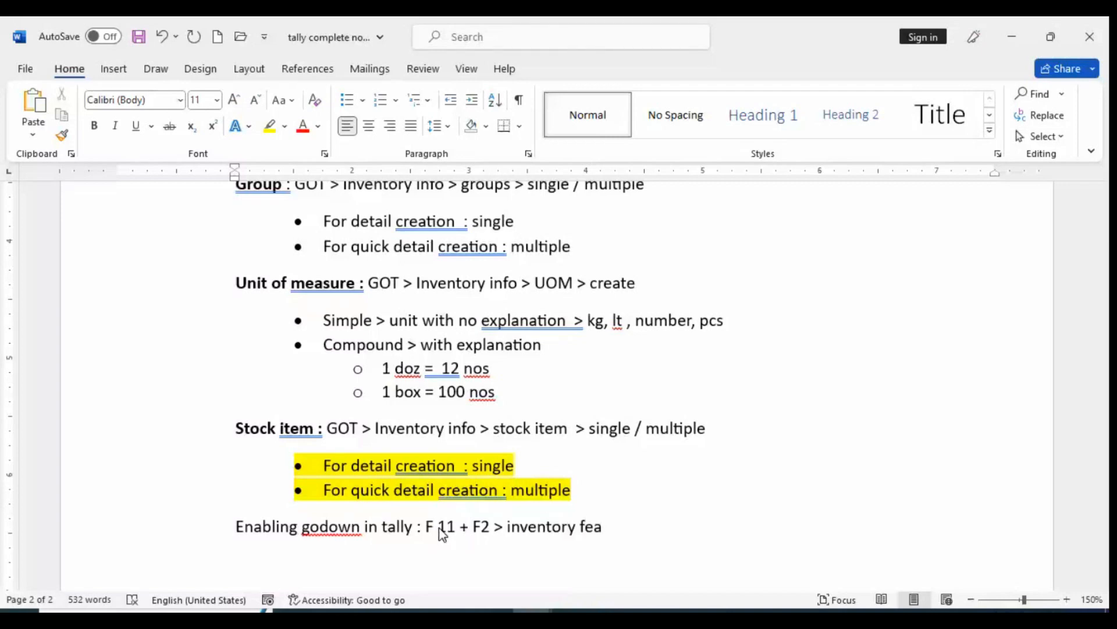
pyautogui.write('ture')
# Add an indented line reading "Enabling godowns : yes" below the "Enabling godown in tally" line
pyautogui.press('Return')
pyautogui.scroll(-2, 279, 464)
pyautogui.press('Tab')
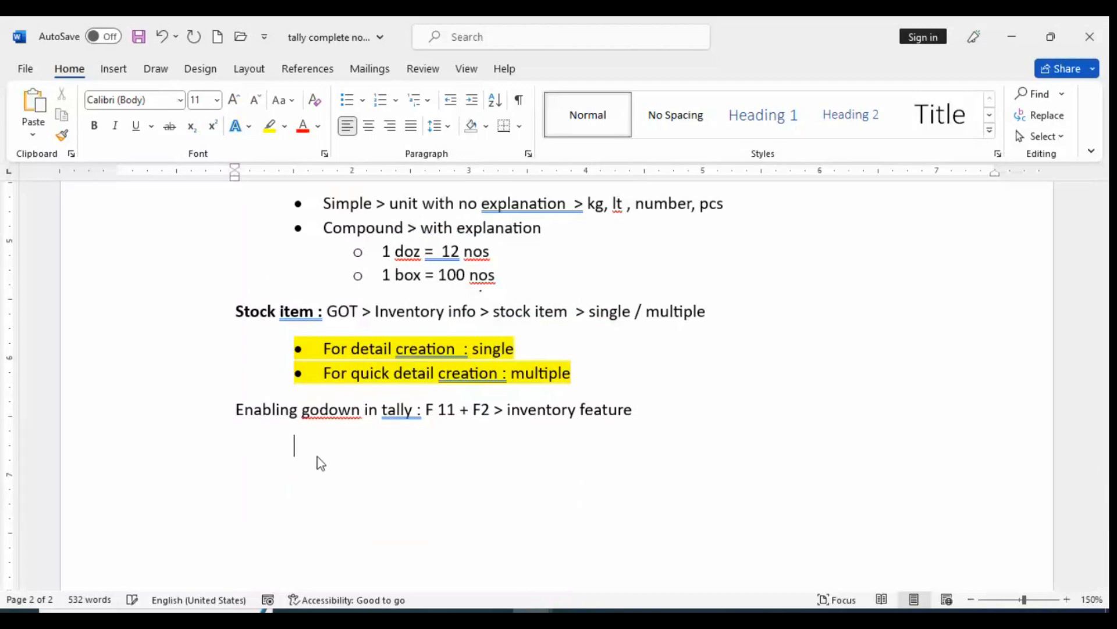
pyautogui.write('enabling godow')
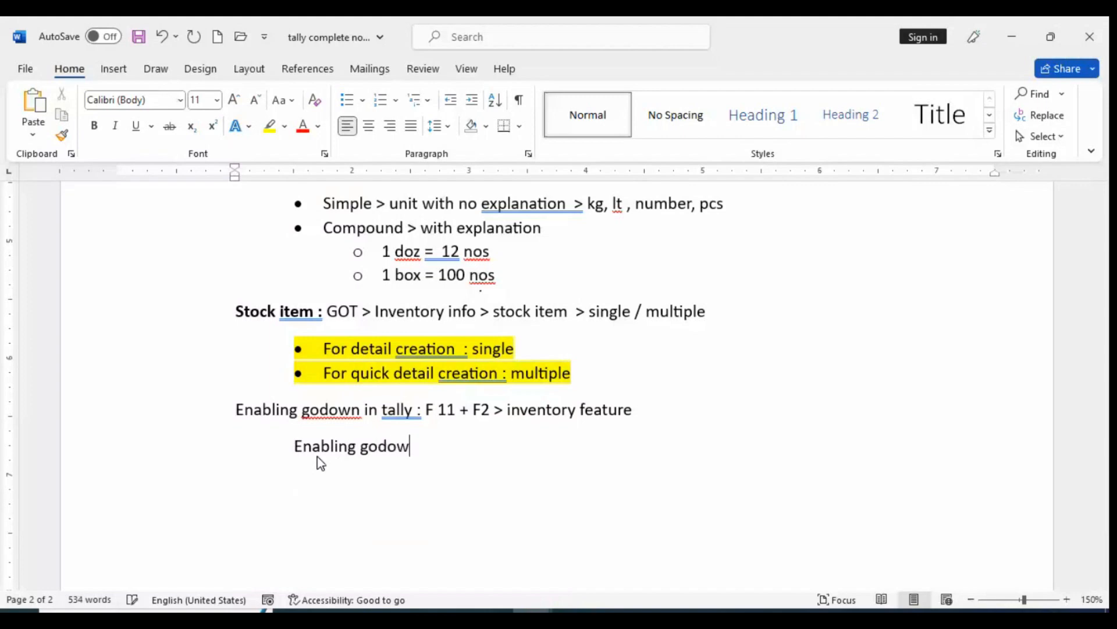
pyautogui.write('ns')
pyautogui.rightClick(378, 447)
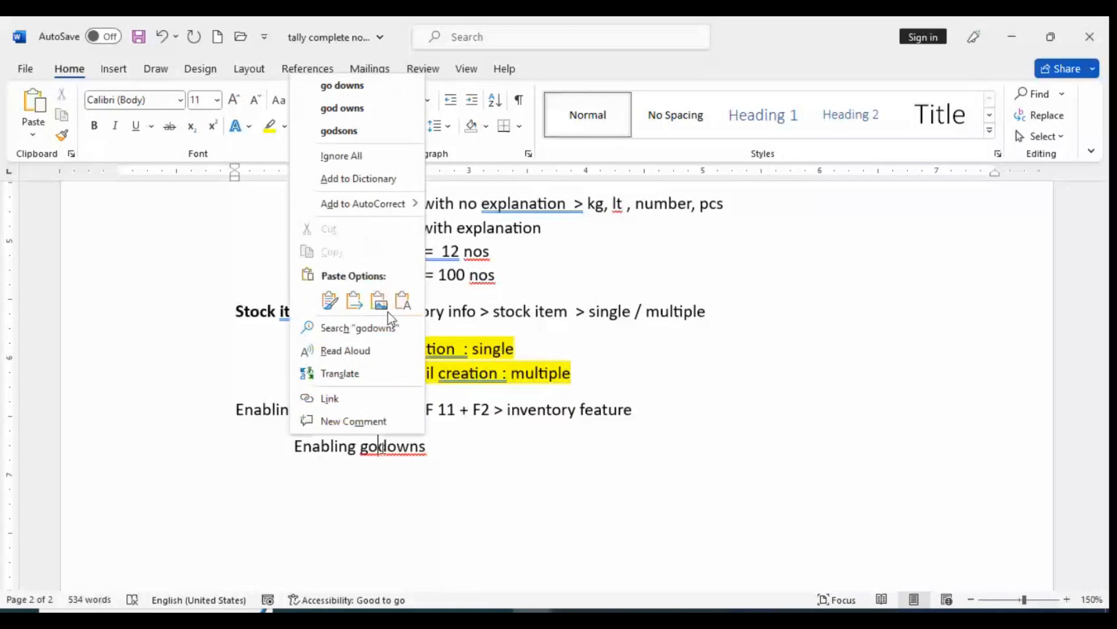
pyautogui.click(483, 461)
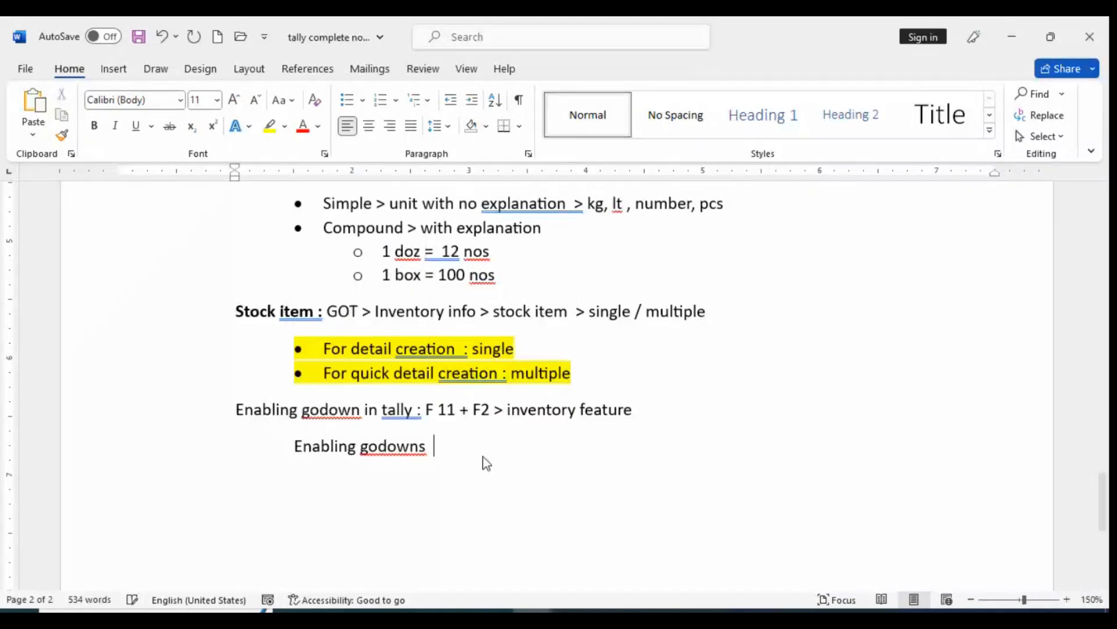
pyautogui.write(': yes')
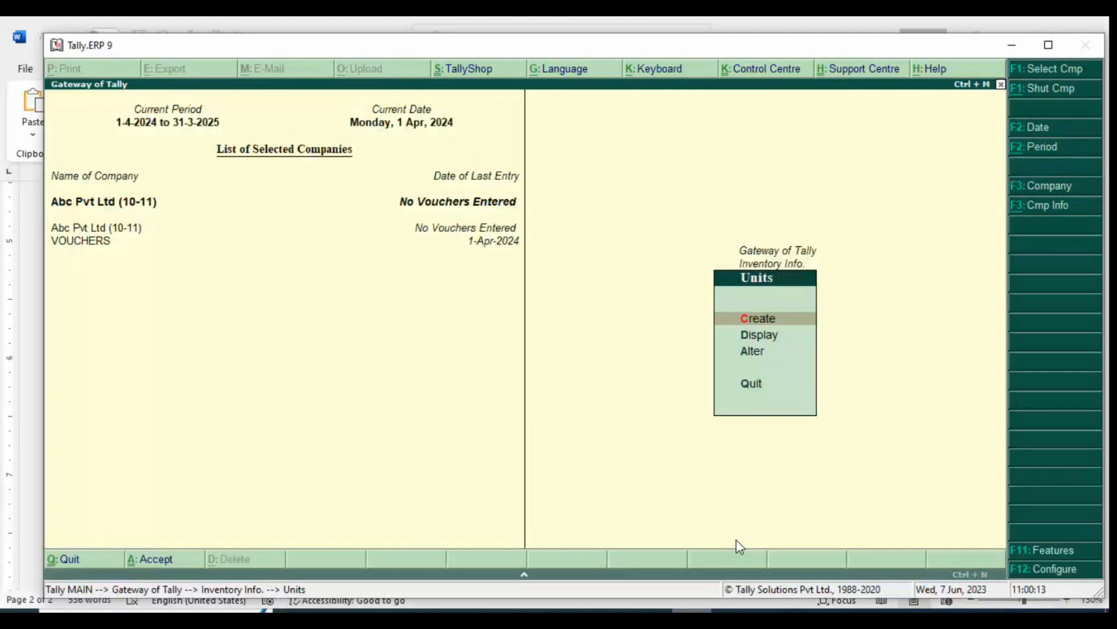
# Switch to Tally.ERP 9 and view the Inventory Features of the company Abc Pvt Ltd (10-11)
pyautogui.click(1042, 551)
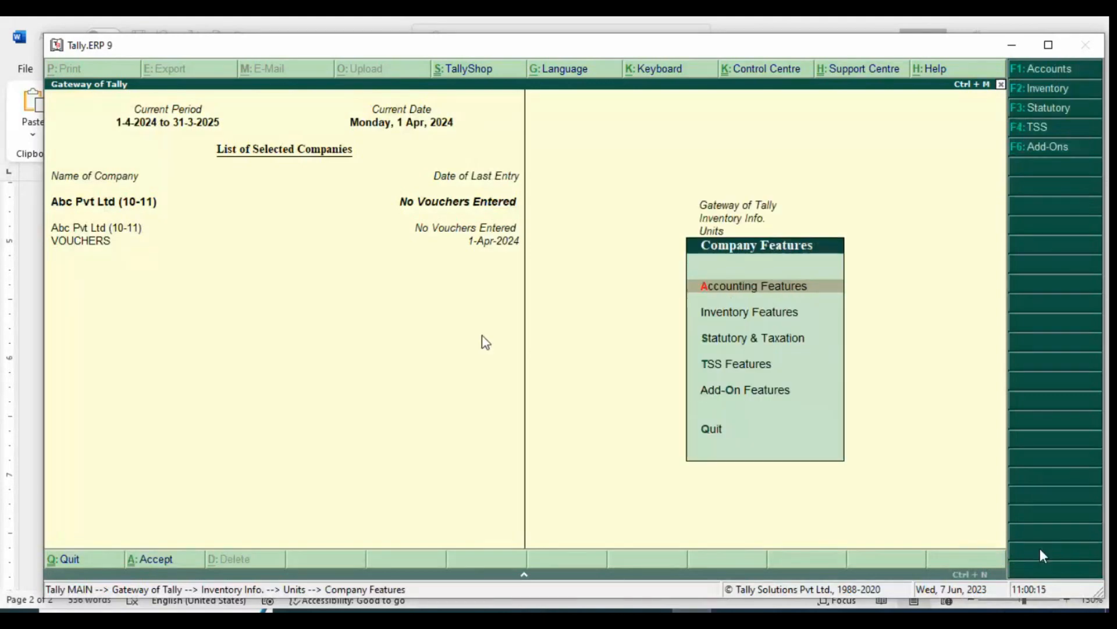
pyautogui.click(778, 286)
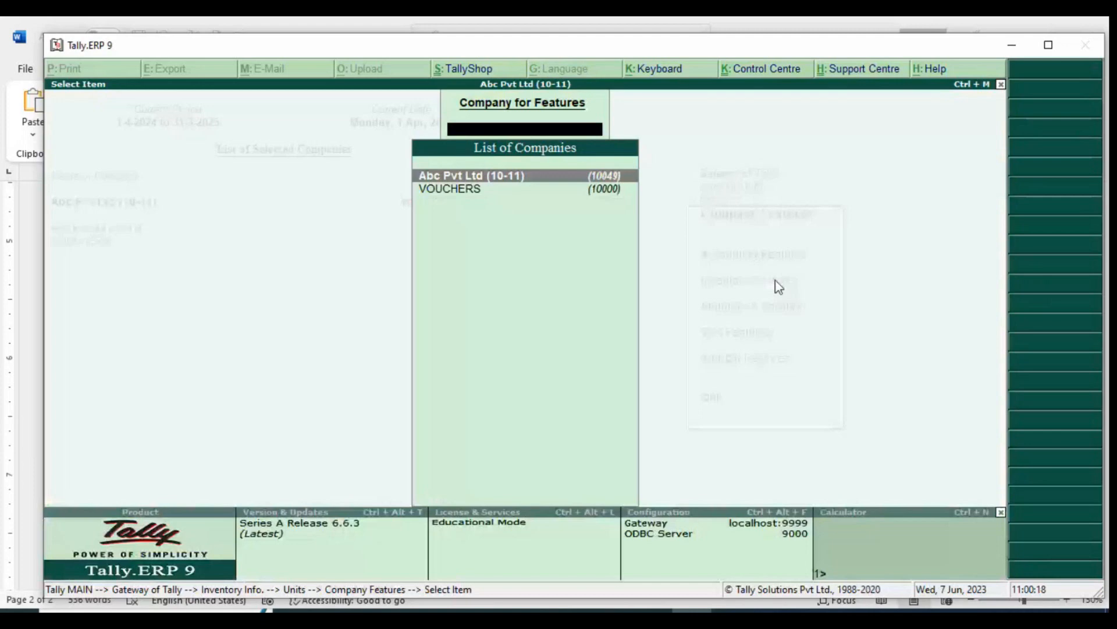
pyautogui.press('Return')
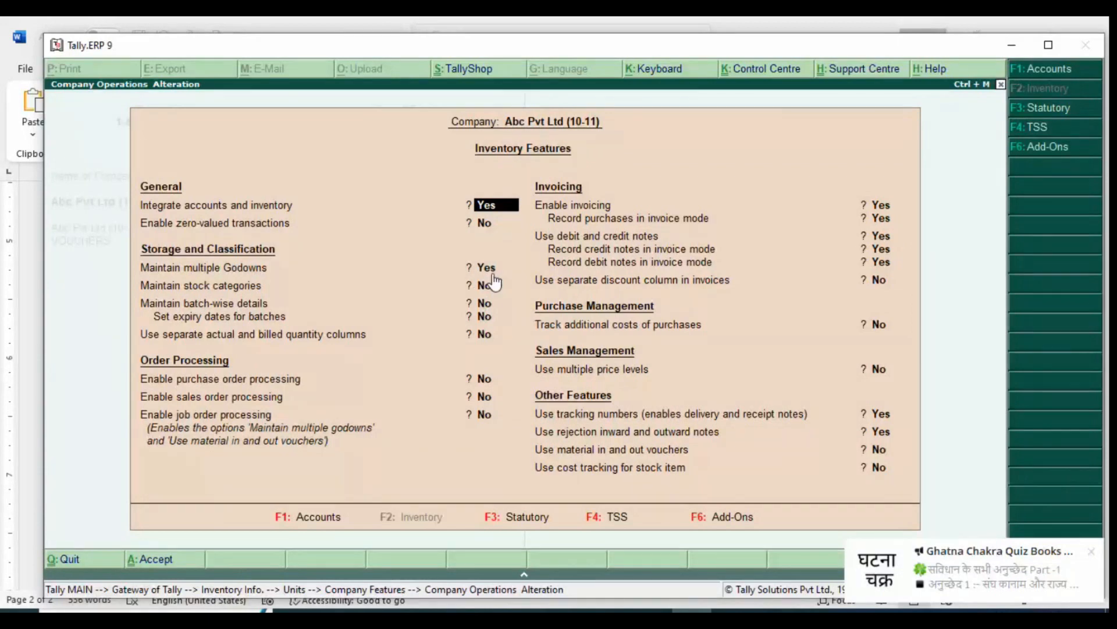
# Switch back to Word and replace "Enabling" in the indented godowns line with "Maintain multiple"
pyautogui.hotkey('alt', 'Tab')
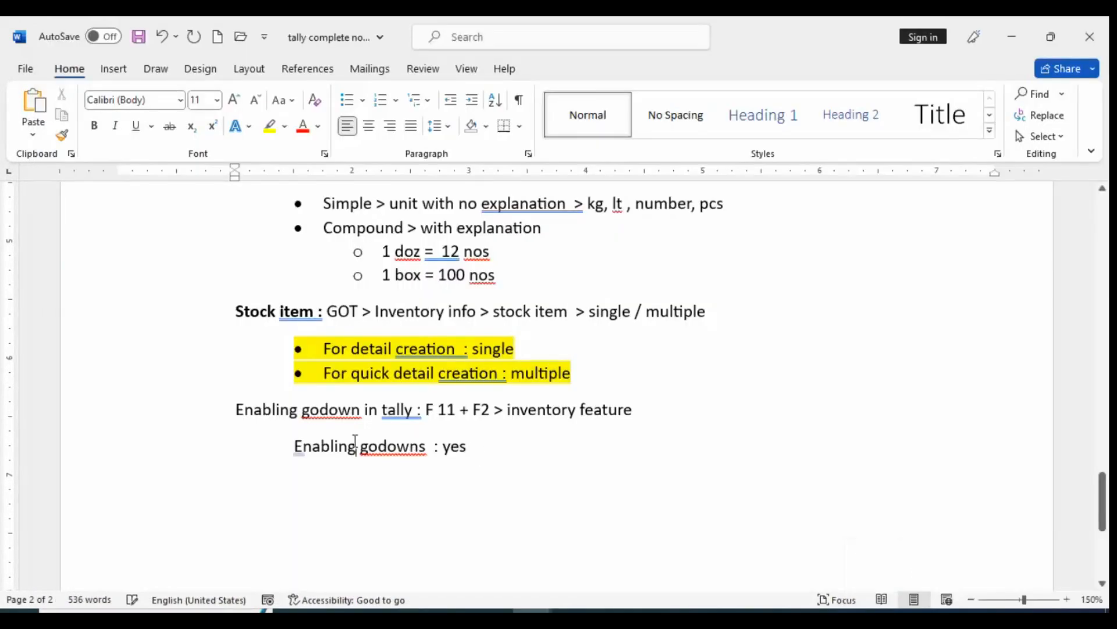
pyautogui.doubleClick(344, 446)
pyautogui.write('main')
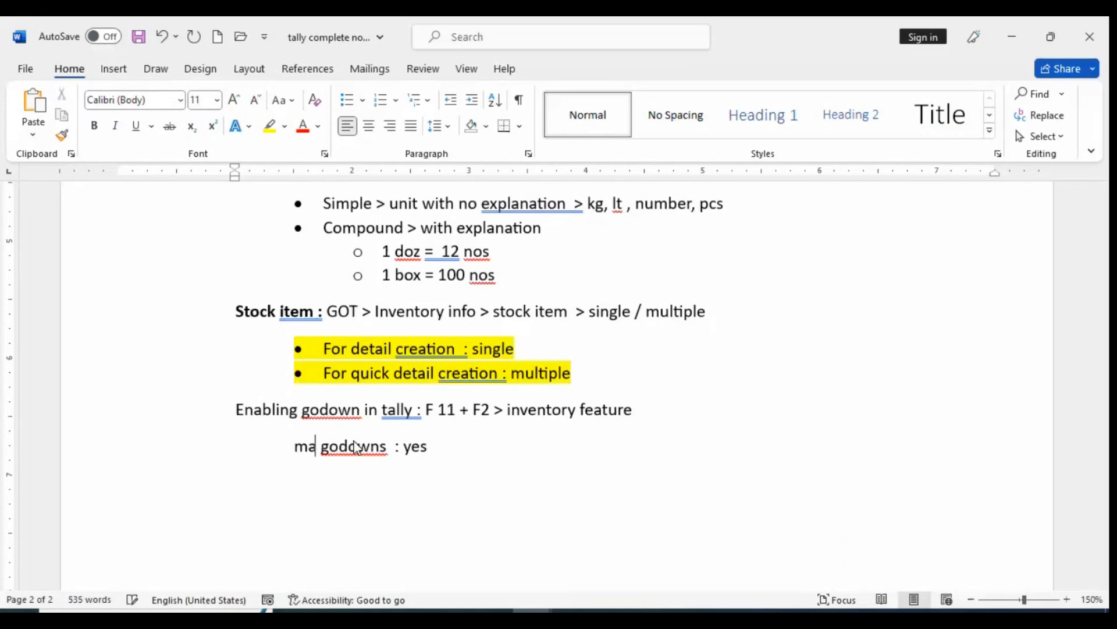
pyautogui.write('tain')
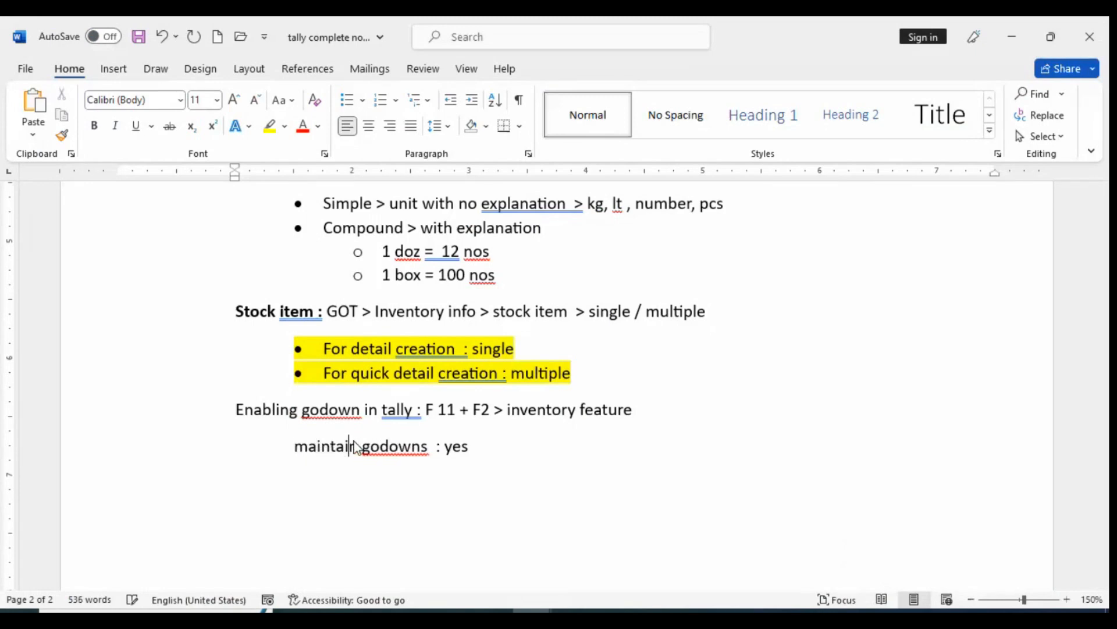
pyautogui.write(' multiple')
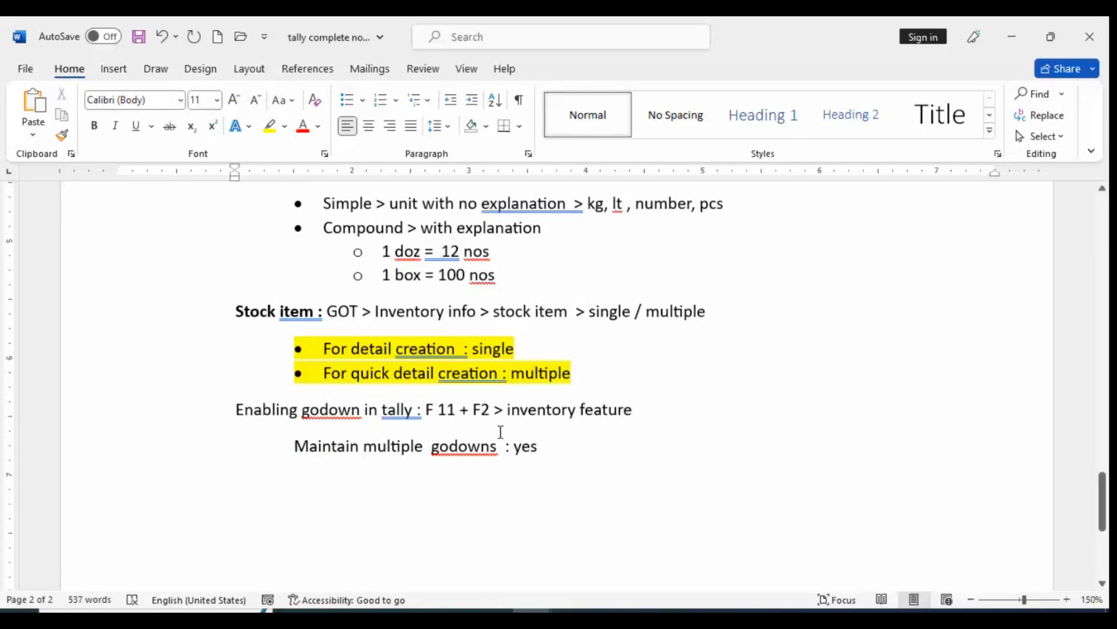
# Insert "/ location" before the colon in the "Maintain multiple godowns" line
pyautogui.click(549, 454)
pyautogui.press('Left')
pyautogui.press('Left')
pyautogui.press('Left')
pyautogui.press('Left')
pyautogui.press('Left')
pyautogui.press('Left')
pyautogui.press('Left')
pyautogui.write('/ ')
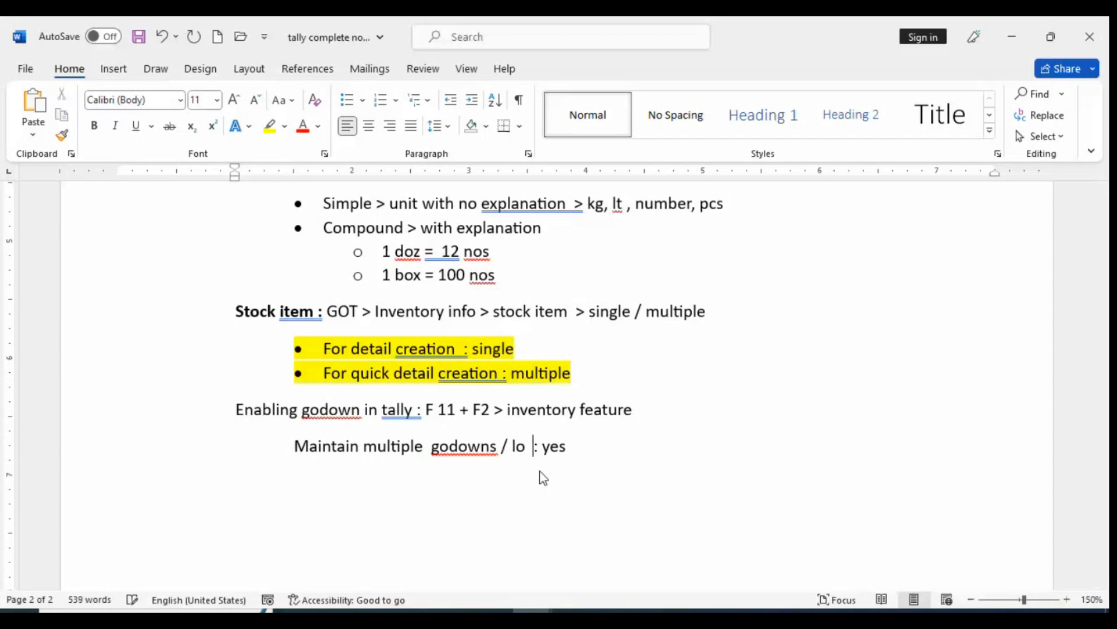
pyautogui.write('location')
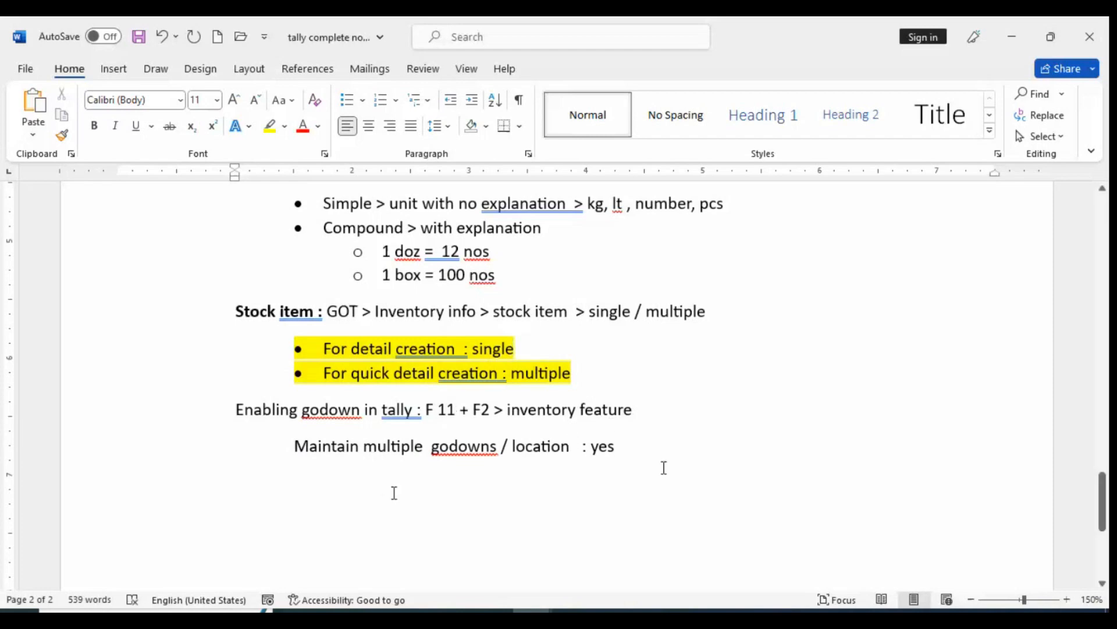
# Format the "Maintain multiple godowns / location : yes" line as a bullet point
pyautogui.tripleClick(301, 455)
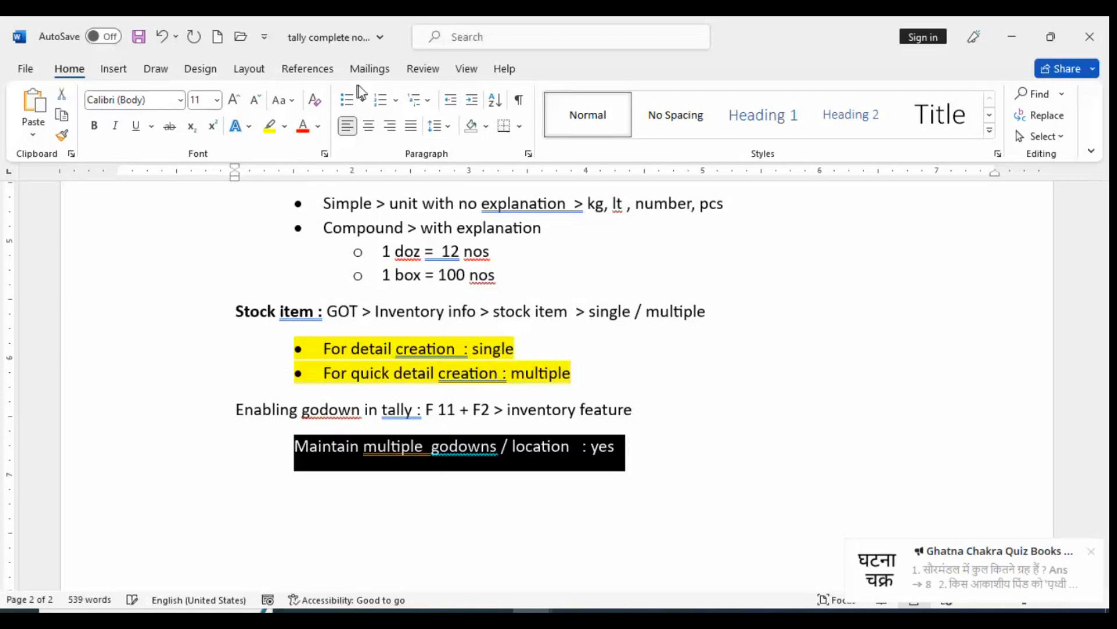
pyautogui.click(348, 100)
pyautogui.click(726, 449)
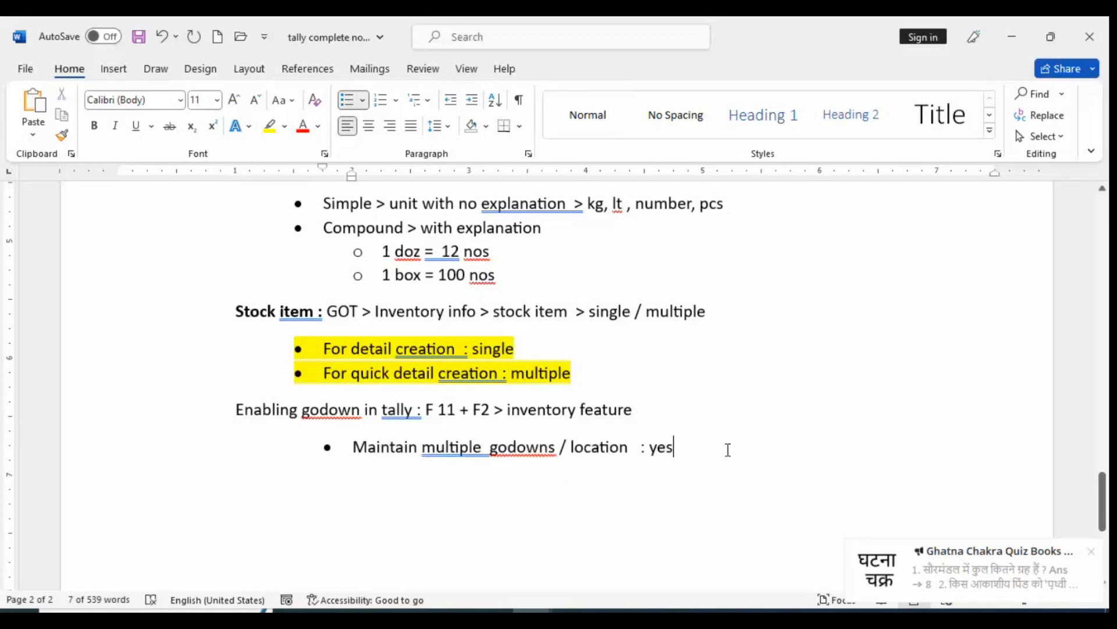
# Add a second bullet under the godown line containing a copy of the unit of measure path "GOT > Inventory info > UOM > create"
pyautogui.press('Return')
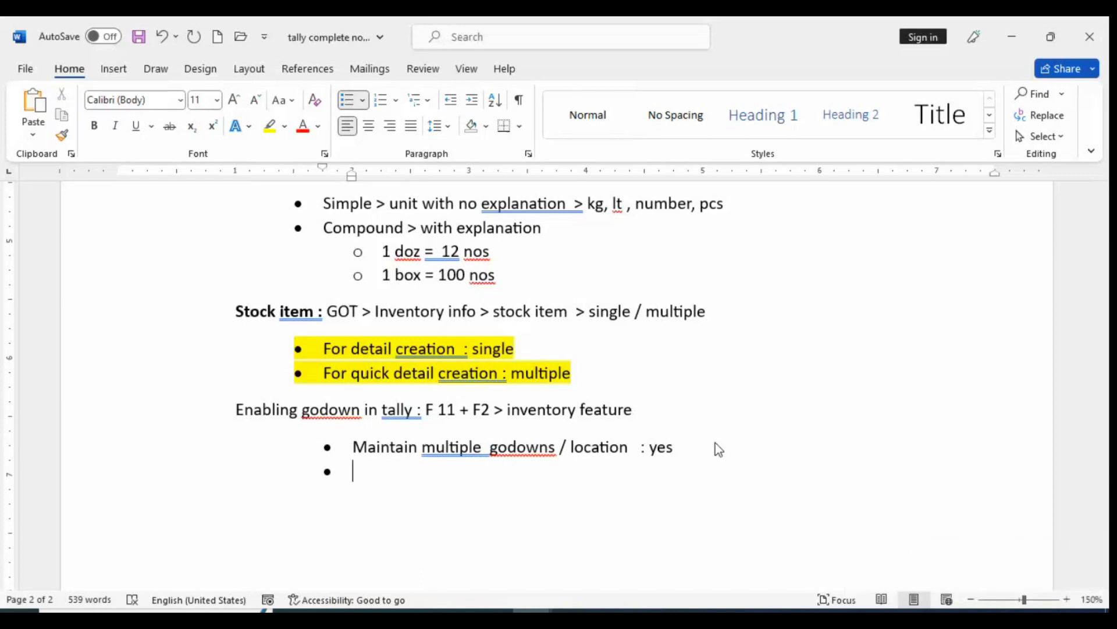
pyautogui.write('create')
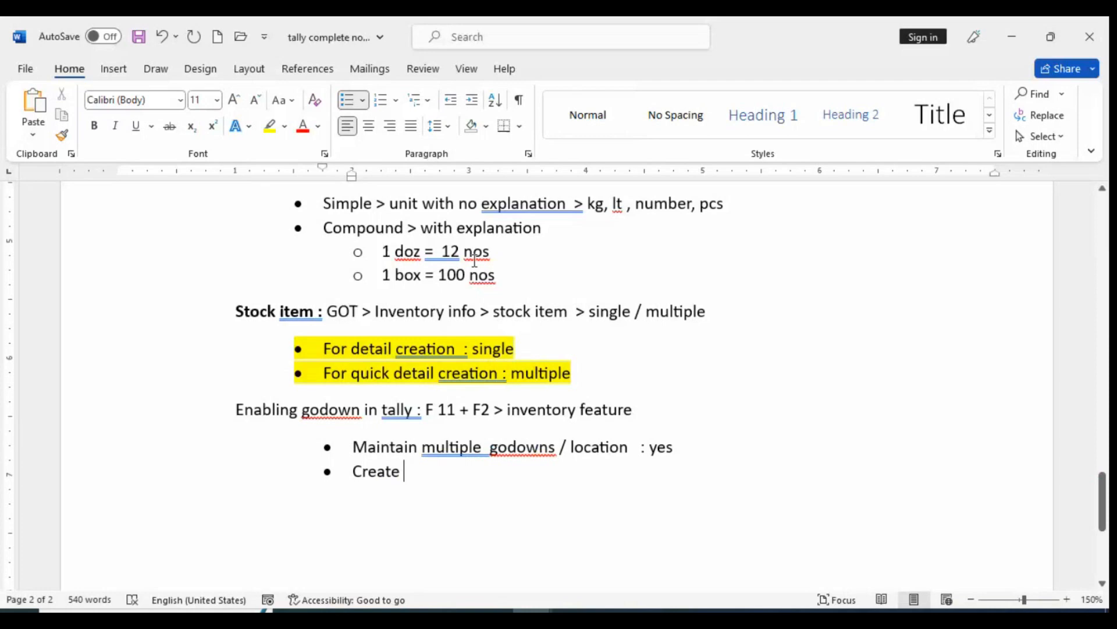
pyautogui.scroll(1, 474, 260)
pyautogui.scroll(2, 434, 273)
pyautogui.scroll(-1, 404, 350)
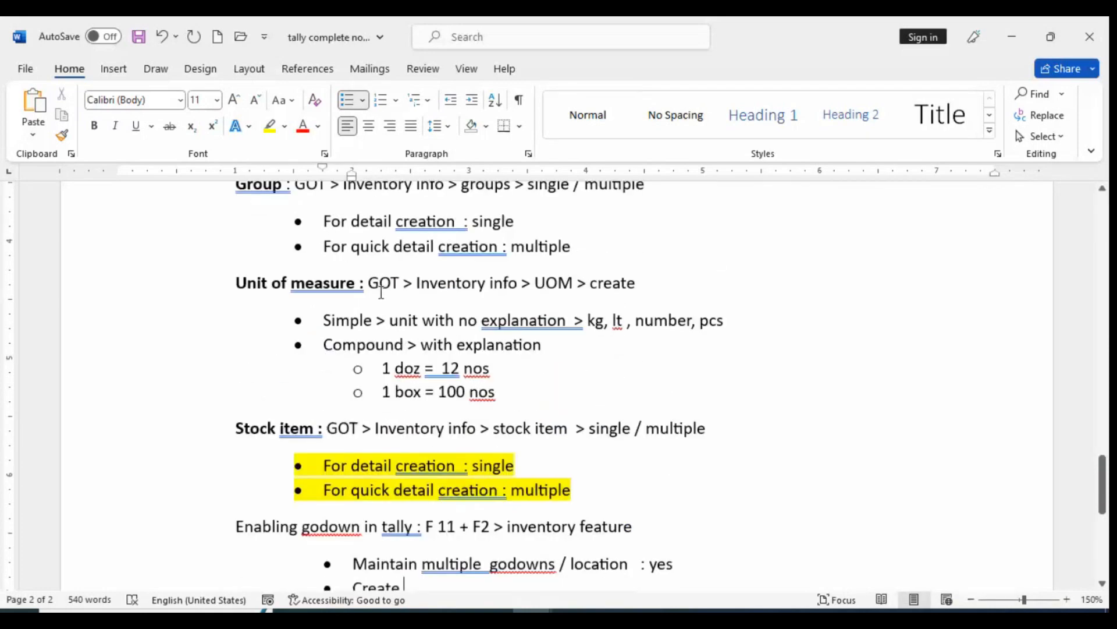
pyautogui.moveTo(369, 285); pyautogui.dragTo(647, 301)
pyautogui.hotkey('ctrl', 'c')
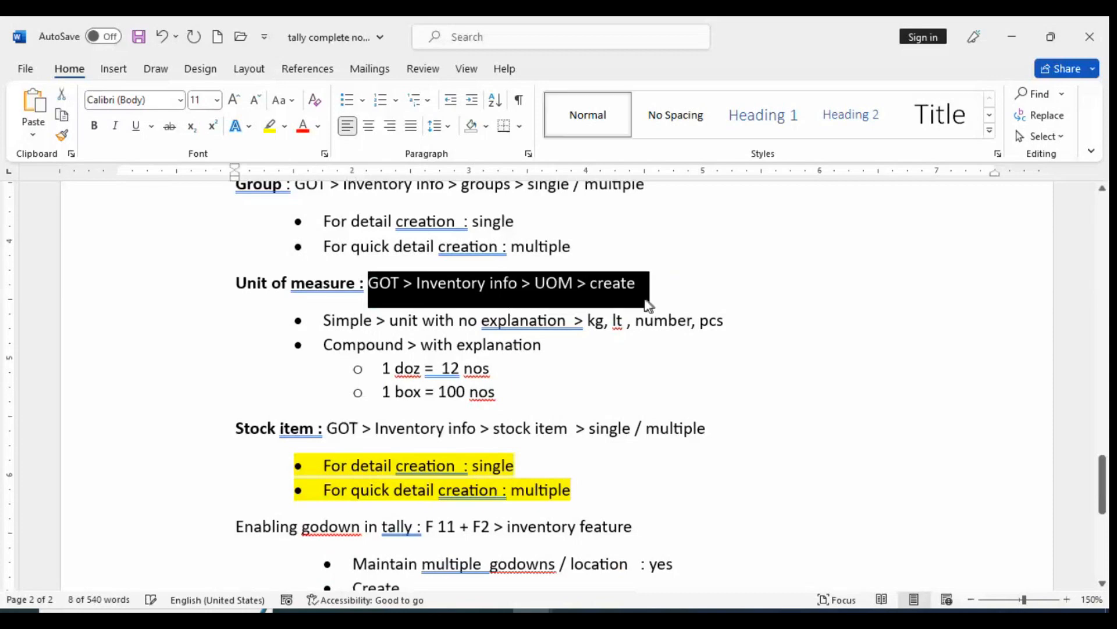
pyautogui.scroll(-3, 648, 304)
pyautogui.click(424, 414)
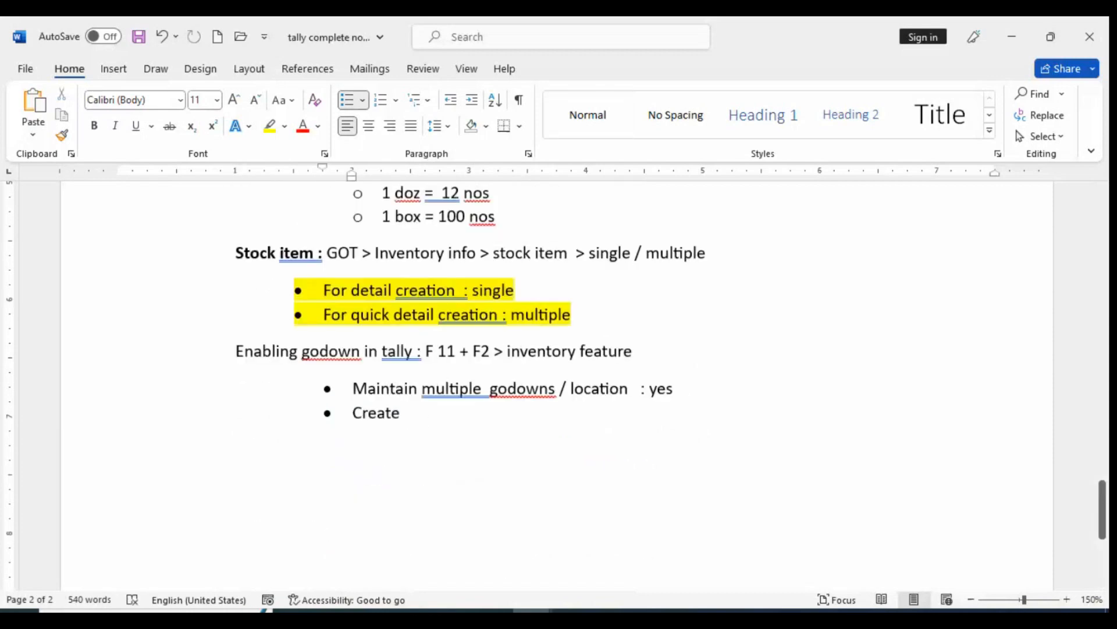
pyautogui.press('BackSpace')
pyautogui.press('BackSpace')
pyautogui.press('BackSpace')
pyautogui.press('BackSpace')
pyautogui.press('BackSpace')
pyautogui.press('BackSpace')
pyautogui.hotkey('ctrl', 'v')
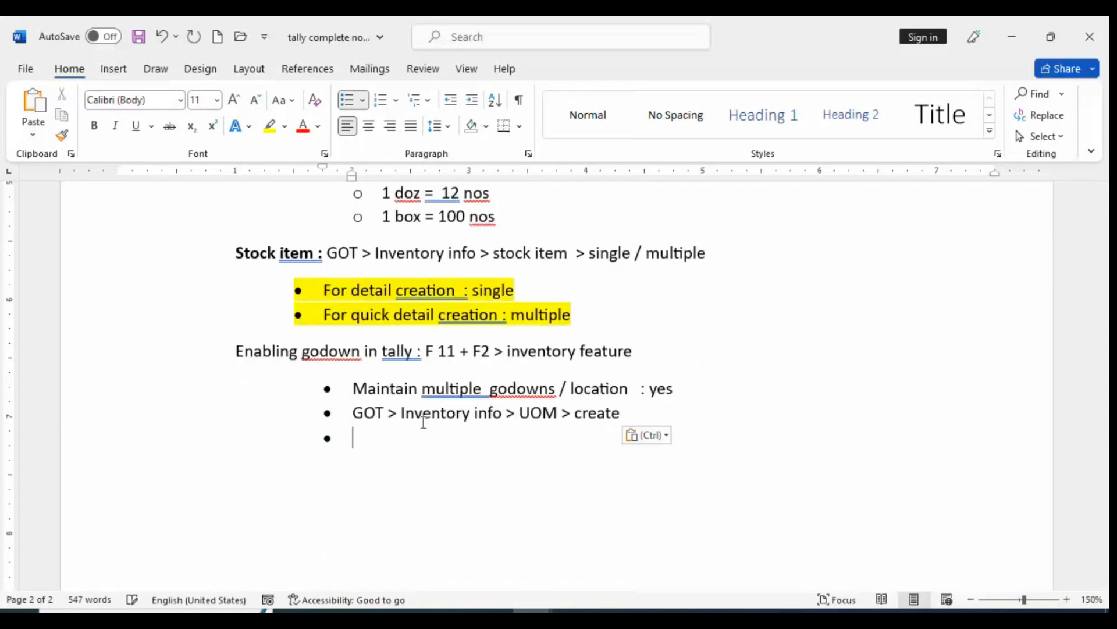
# Replace "UOM" with "godowns" in the copied path of the second godown bullet
pyautogui.click(559, 414)
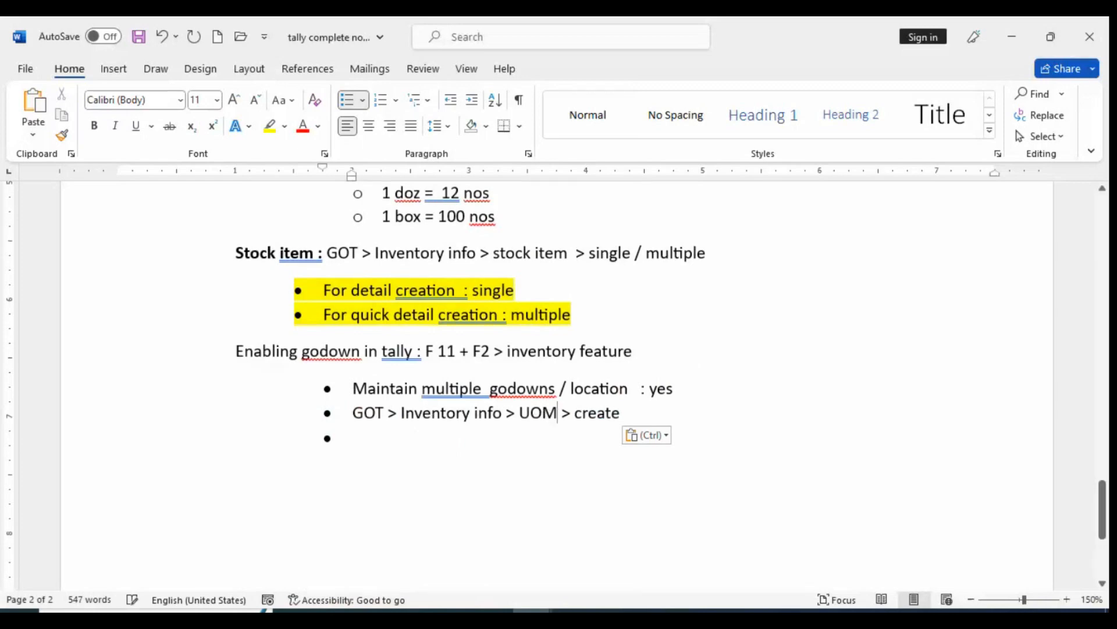
pyautogui.press('BackSpace')
pyautogui.press('BackSpace')
pyautogui.press('BackSpace')
pyautogui.press('BackSpace')
pyautogui.write('god')
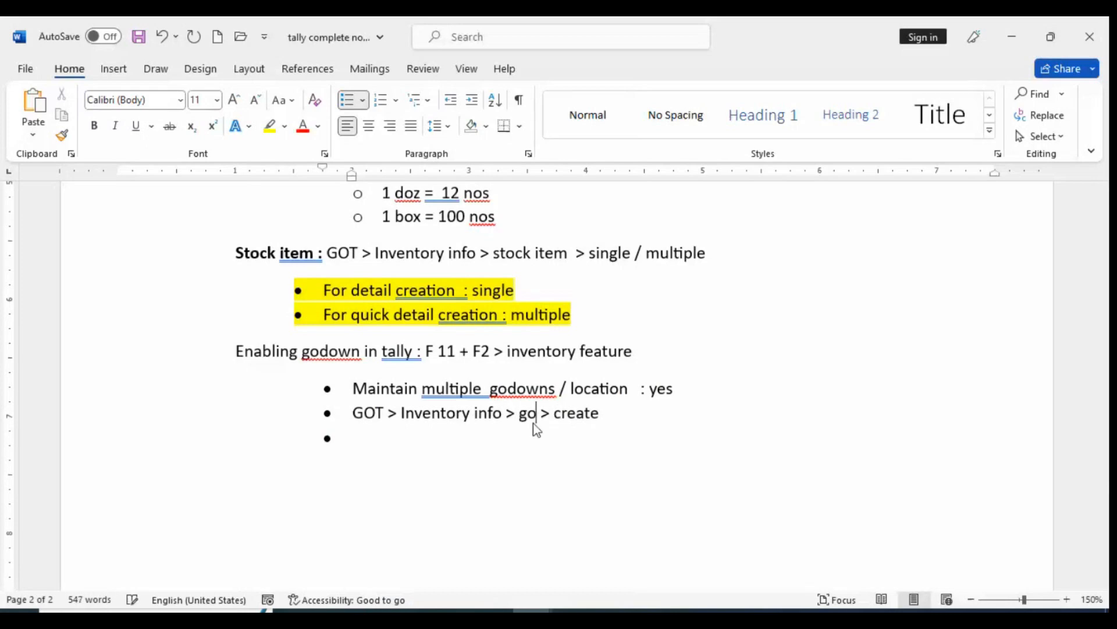
pyautogui.write('o')
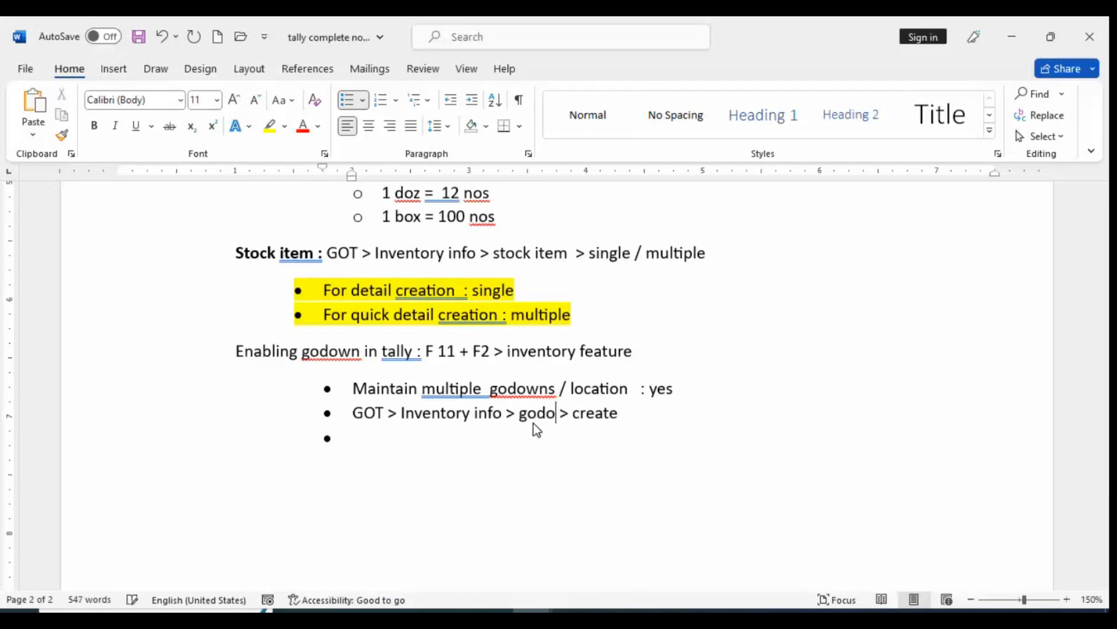
pyautogui.write('wns')
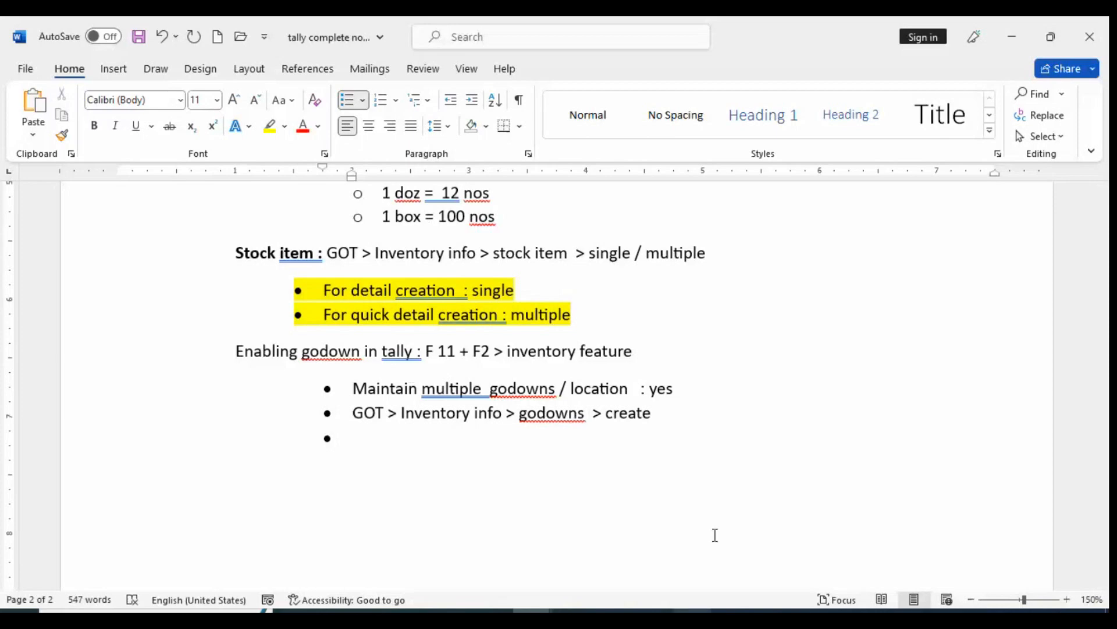
# Remove the empty bullet below the "GOT > Inventory info > godowns > create" line
pyautogui.click(687, 420)
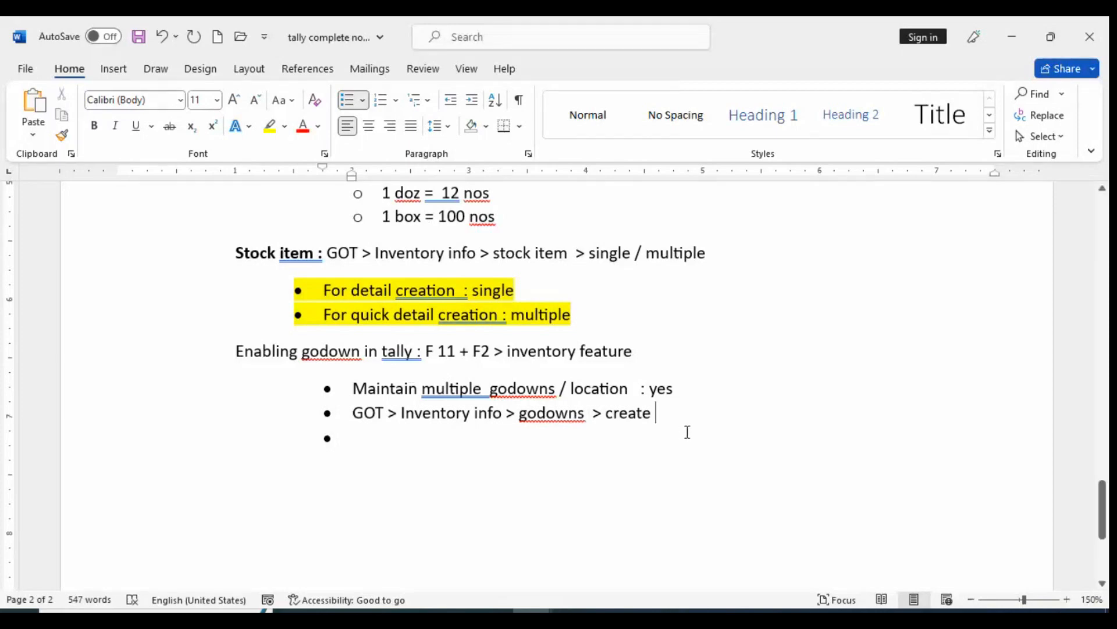
pyautogui.doubleClick(386, 441)
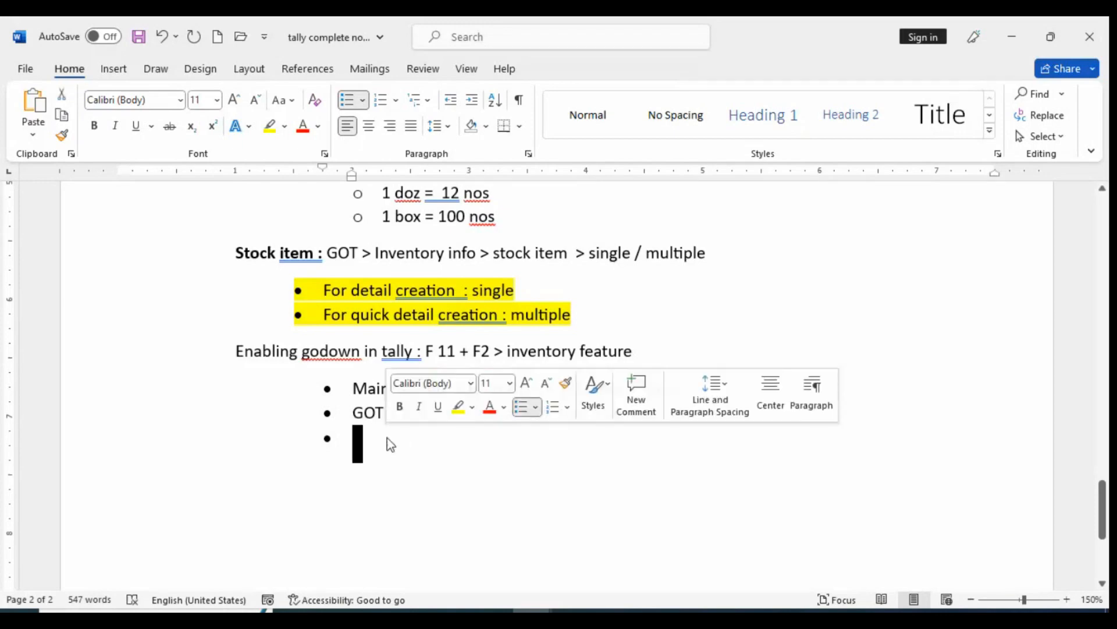
pyautogui.press('BackSpace')
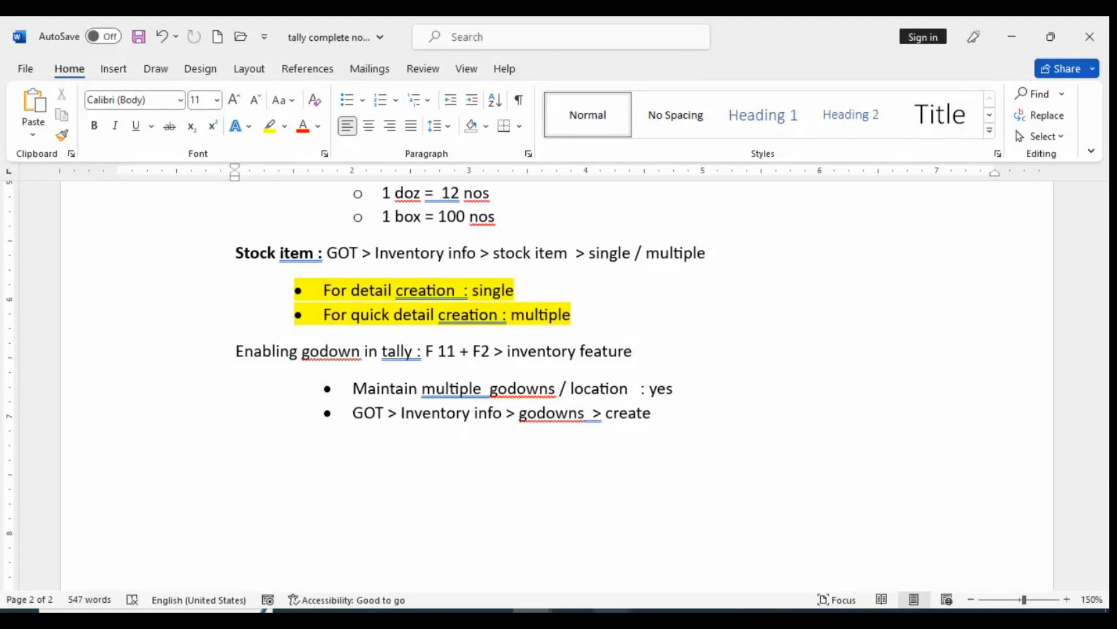
# Switch to Tally.ERP 9, leave the inventory features and open GoDowns under Inventory Info
pyautogui.hotkey('alt', 'Tab')
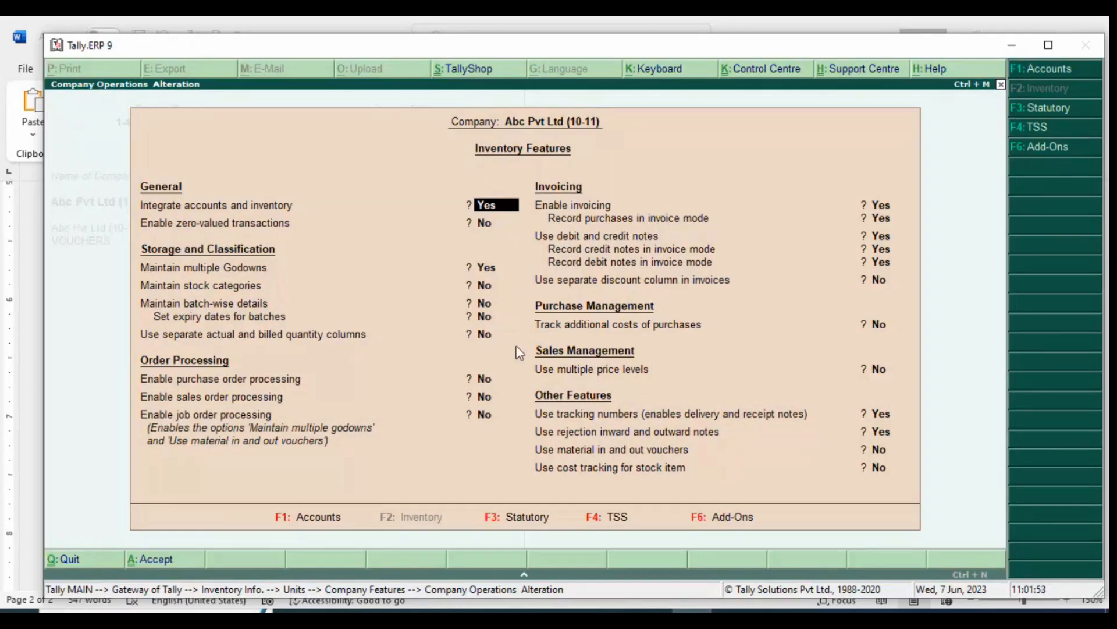
pyautogui.press('Escape')
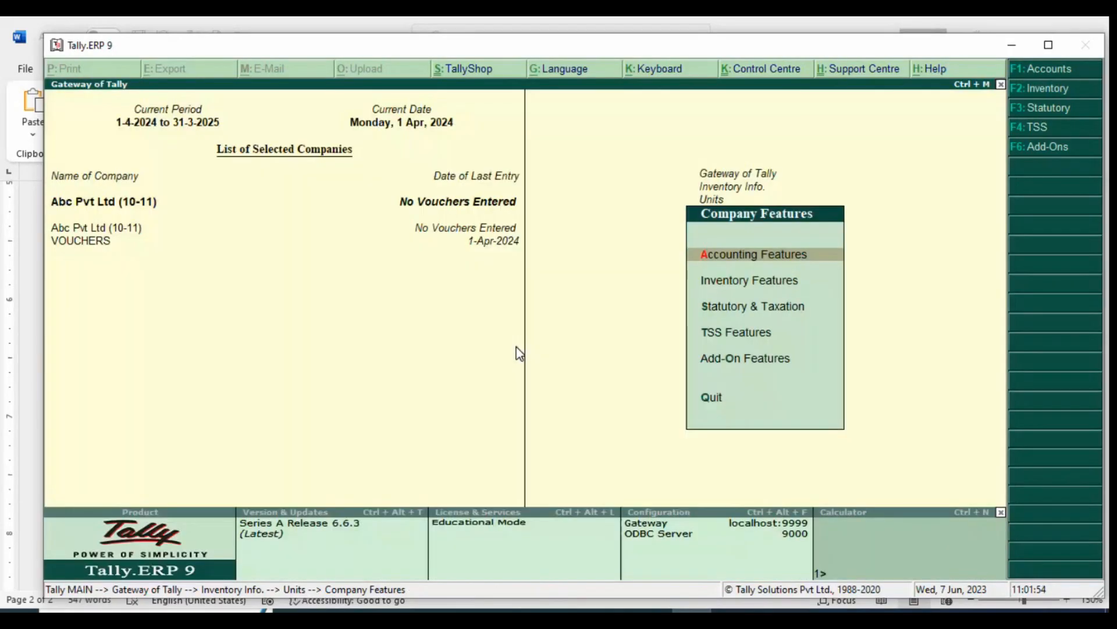
pyautogui.press('Escape')
pyautogui.press('Escape')
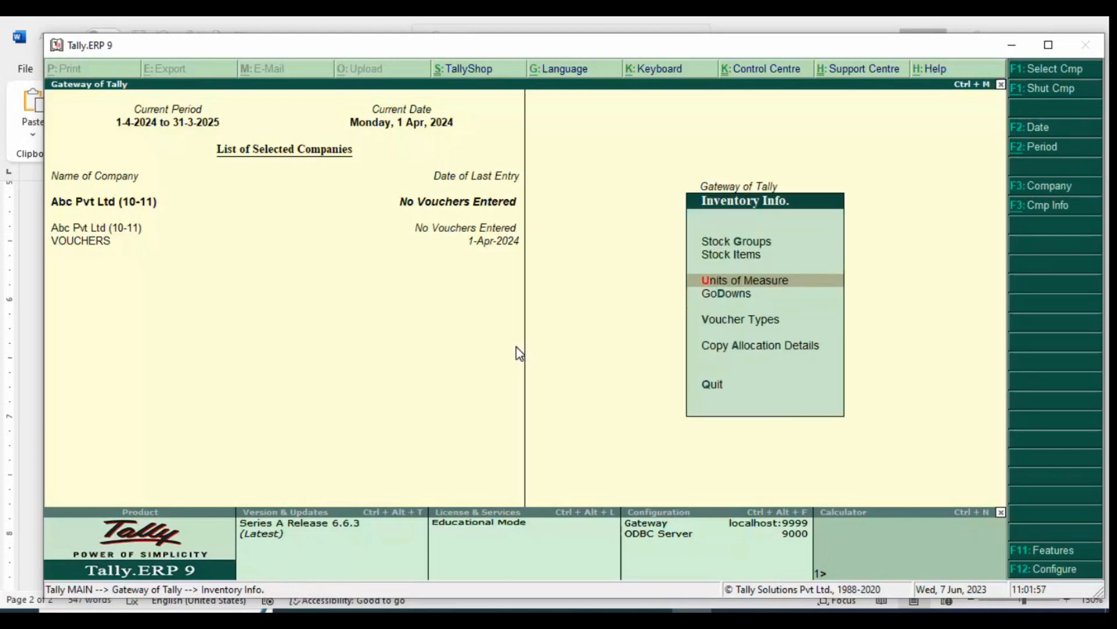
pyautogui.press('Down')
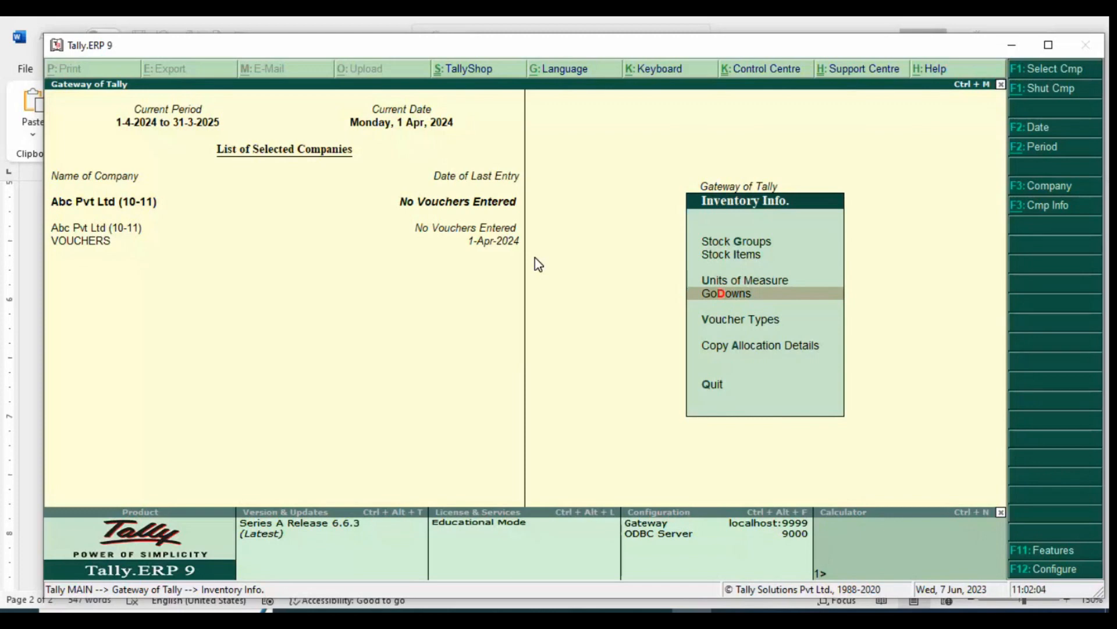
pyautogui.hotkey('alt', 'Tab')
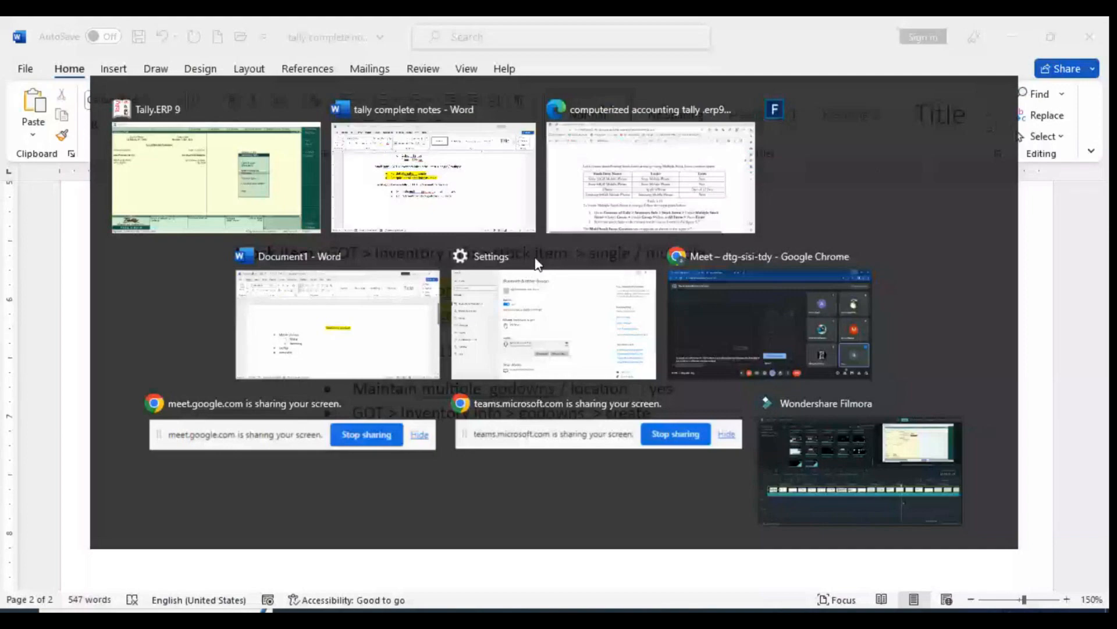
pyautogui.hotkey('alt', 'Tab')
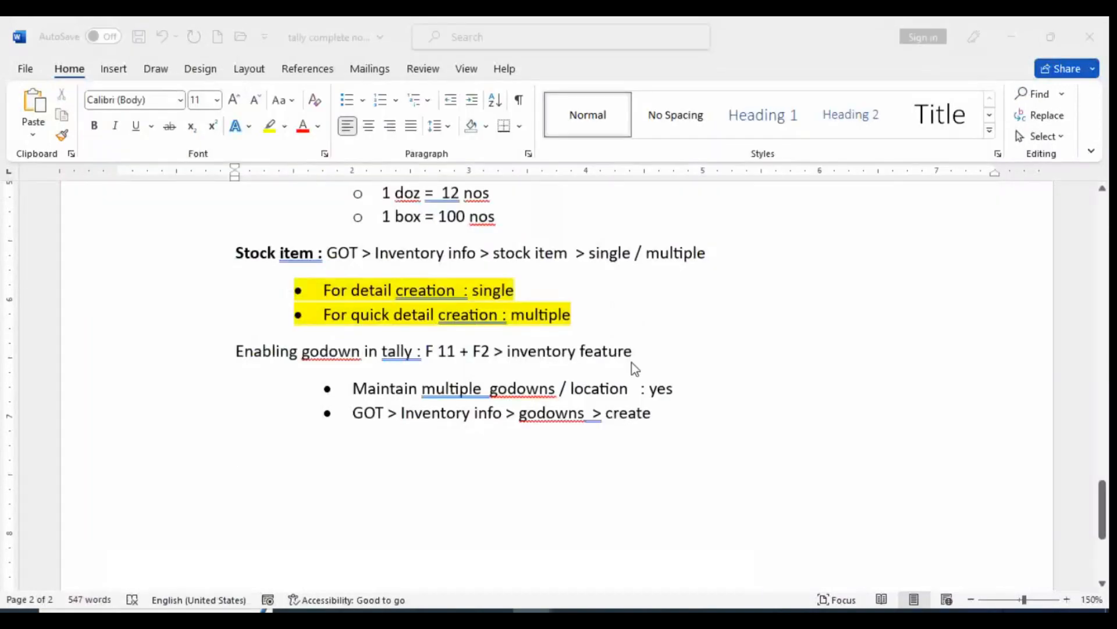
pyautogui.press('Return')
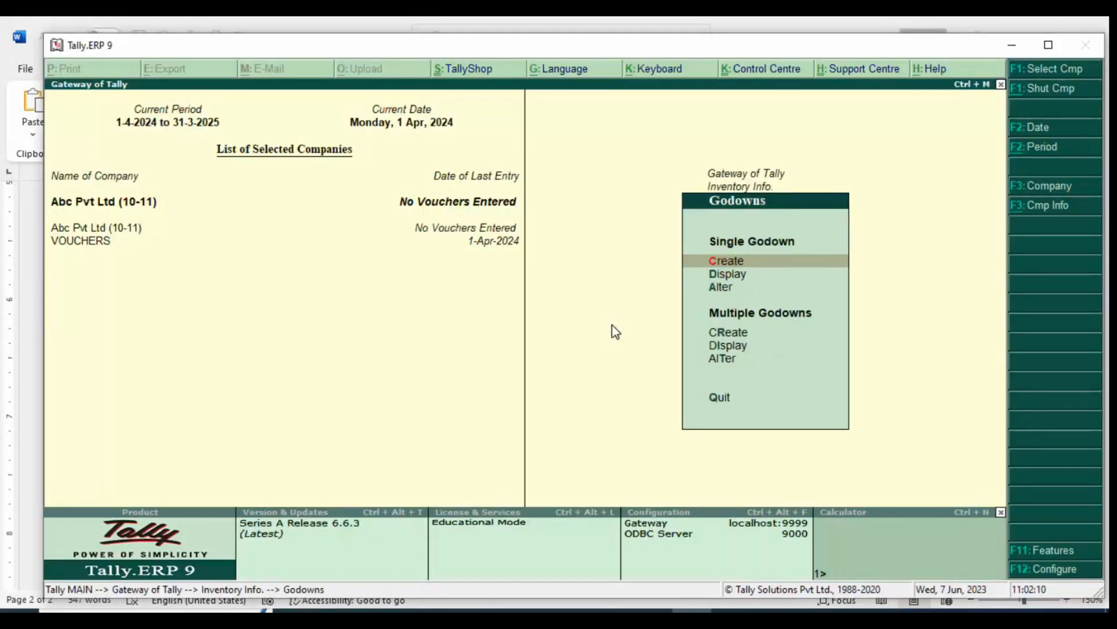
# Create a single godown named "Noida" under Primary, keeping both third-party stock options at No
pyautogui.press('Return')
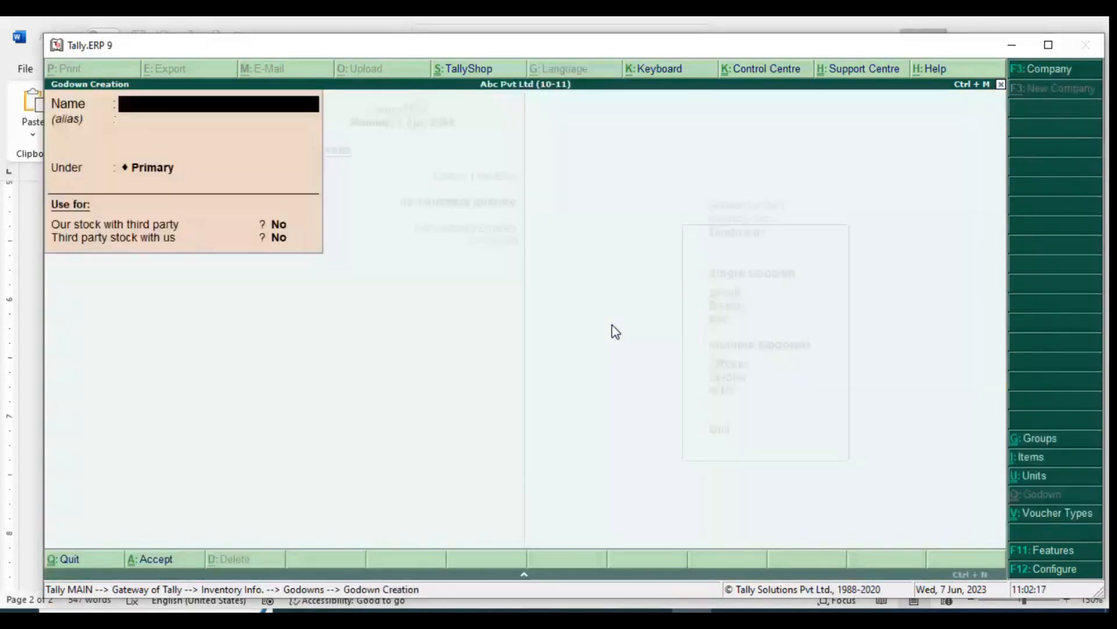
pyautogui.write('No')
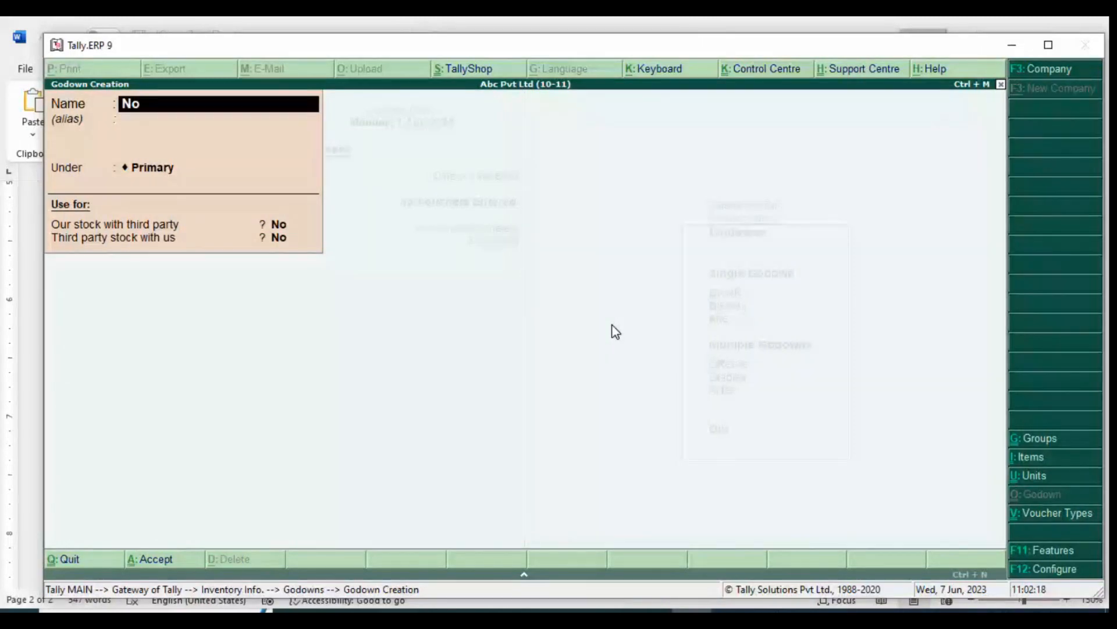
pyautogui.write('ida')
pyautogui.press('Return')
pyautogui.press('Return')
pyautogui.press('Return')
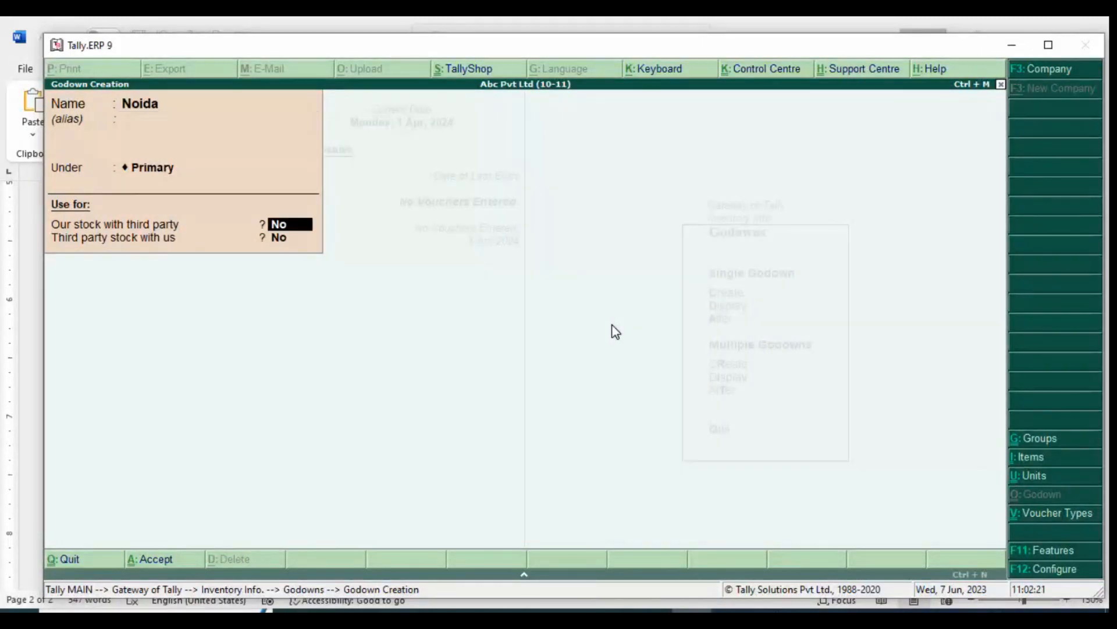
pyautogui.press('Return')
pyautogui.press('Return')
pyautogui.press('Return')
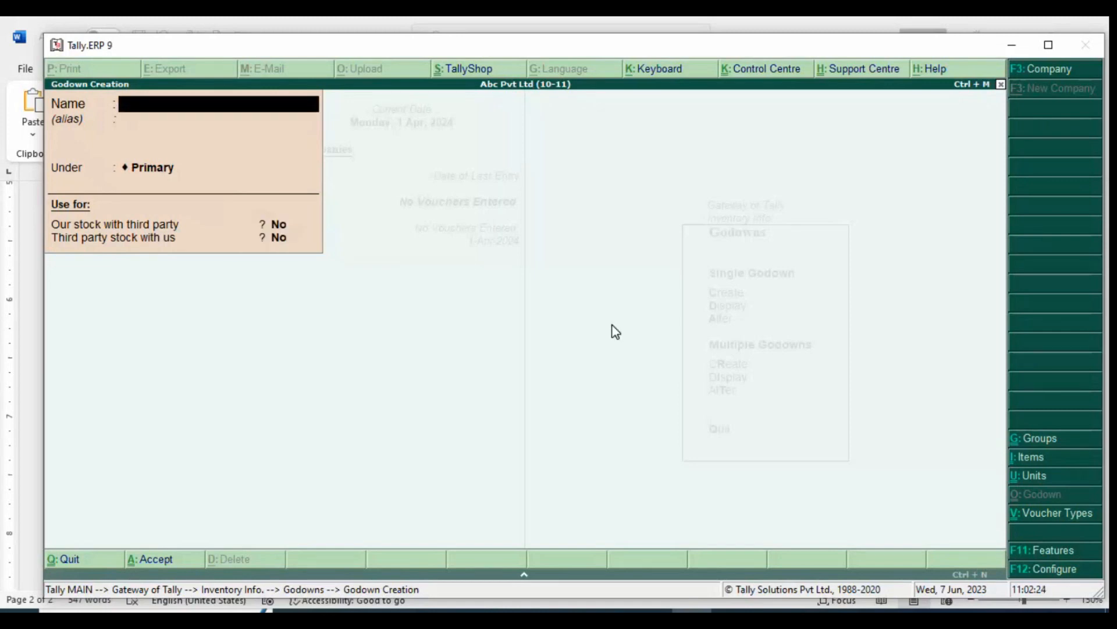
# Switch to the Tally.ERP 9 PDF in the browser, read the godown names in Illustration 4, and return to Tally.ERP 9
pyautogui.hotkey('alt', 'Tab')
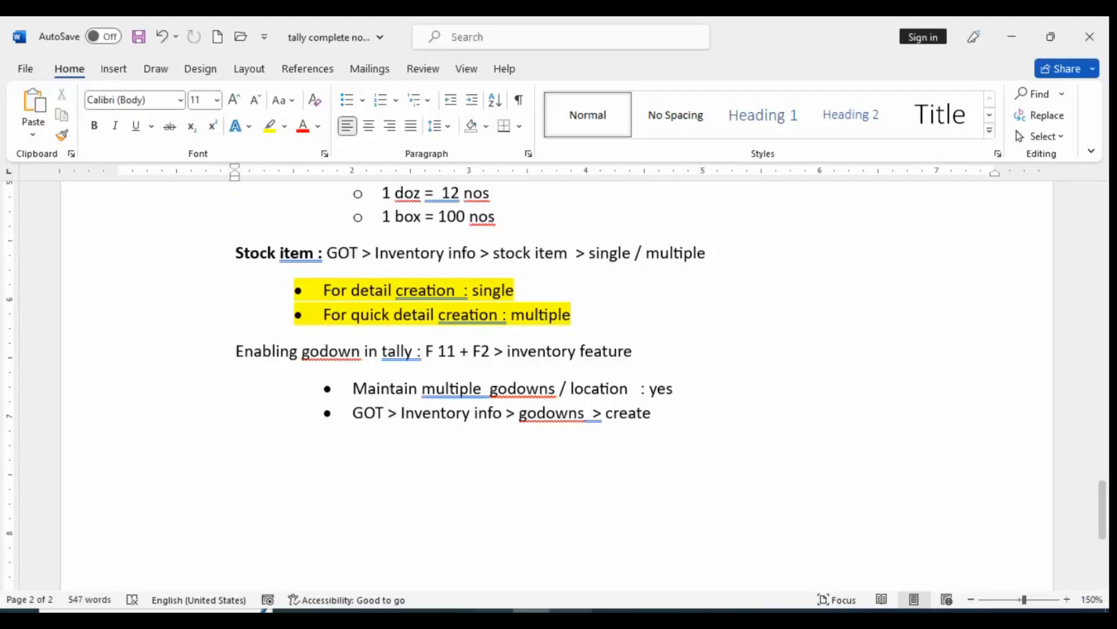
pyautogui.hotkey('alt', 'Tab')
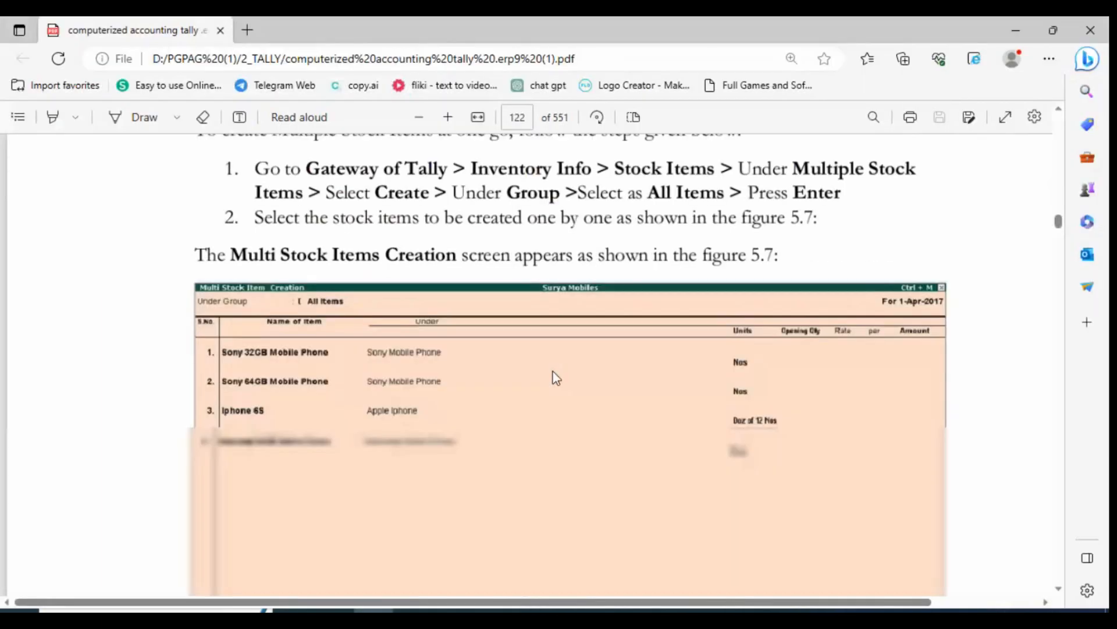
pyautogui.scroll(-15, 553, 372)
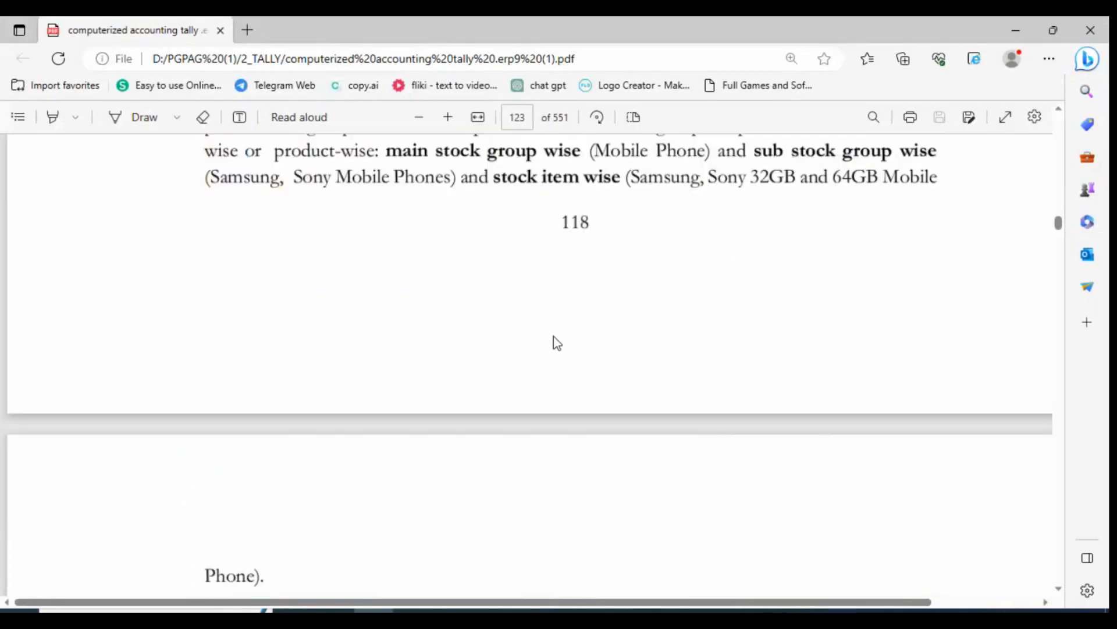
pyautogui.scroll(-5, 554, 336)
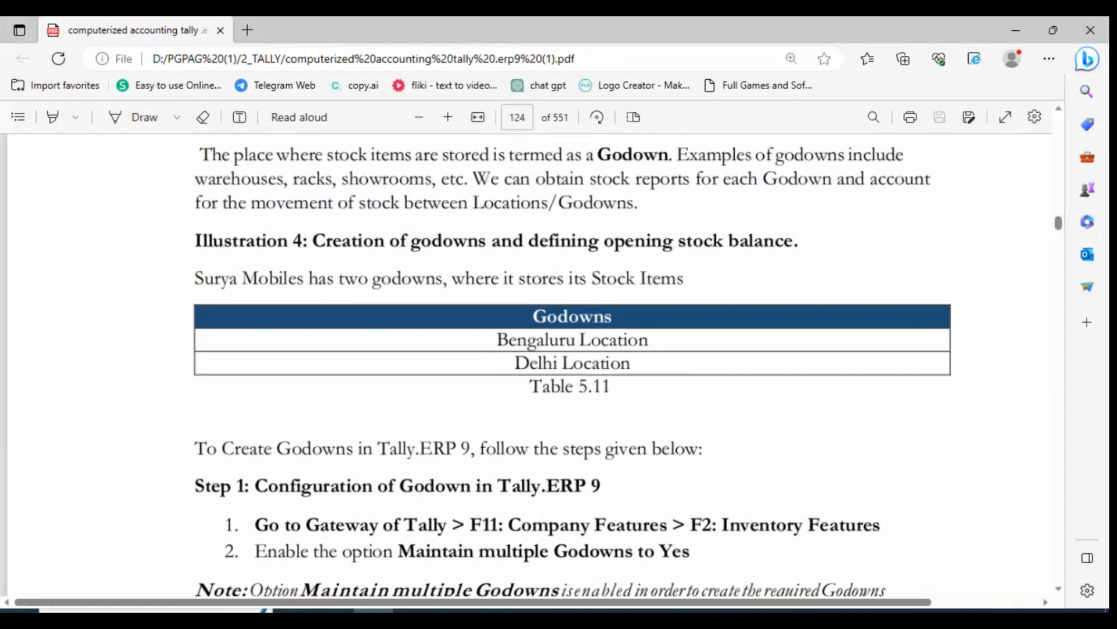
pyautogui.hotkey('alt', 'Tab')
pyautogui.hotkey('alt', 'Tab')
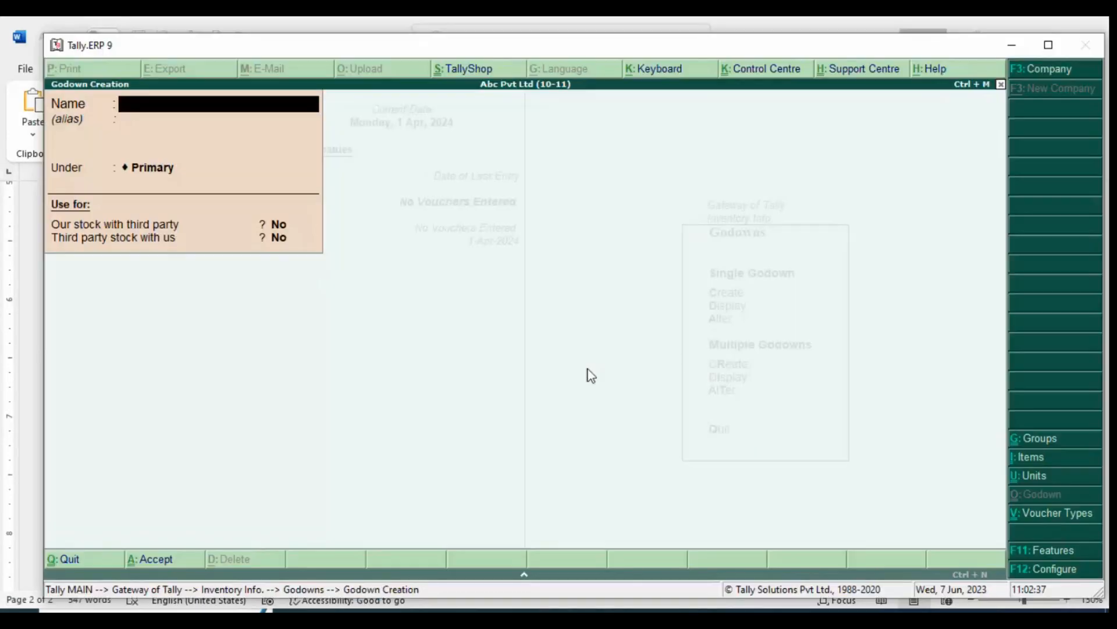
# Leave single godown creation, add "Bengluru Location" through multiple godown creation under All Items, and return to Inventory Info
pyautogui.press('Escape')
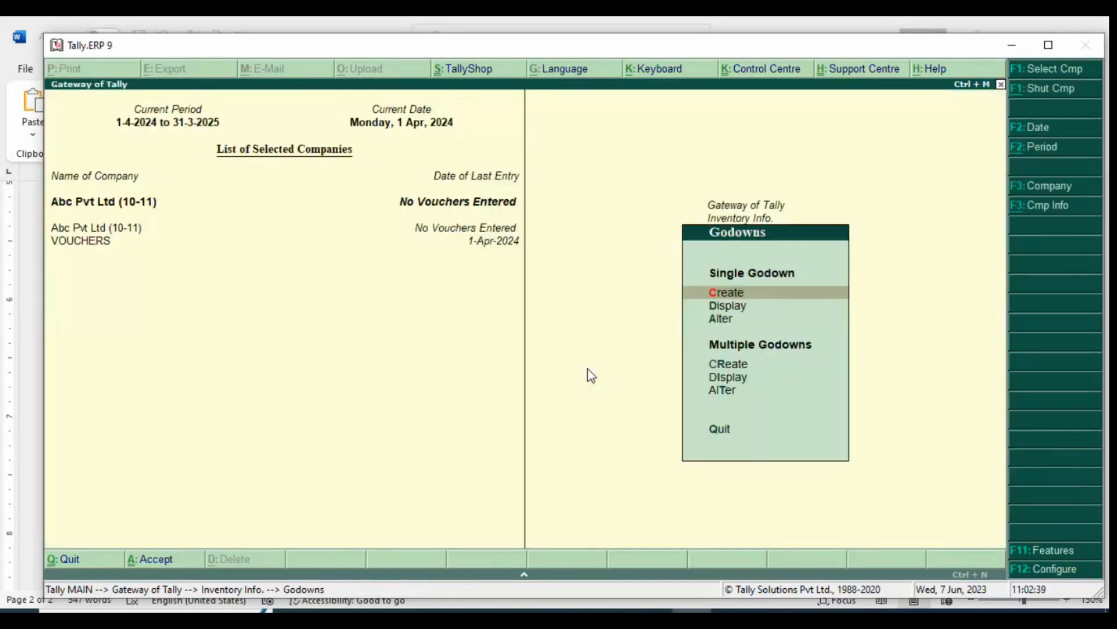
pyautogui.press('Down')
pyautogui.press('Down')
pyautogui.press('Down')
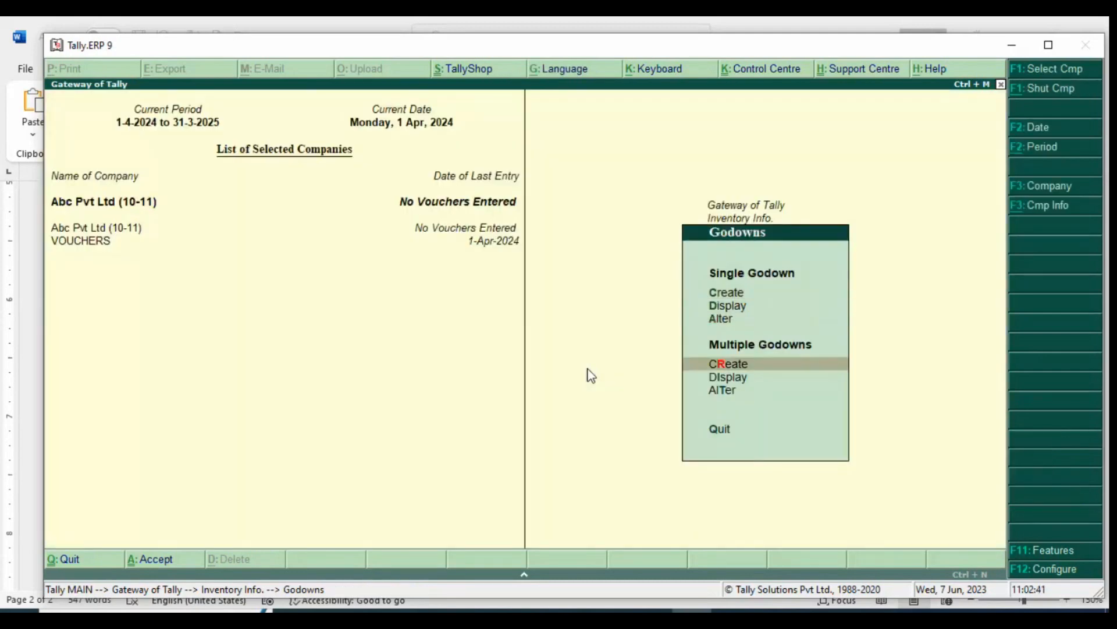
pyautogui.press('Return')
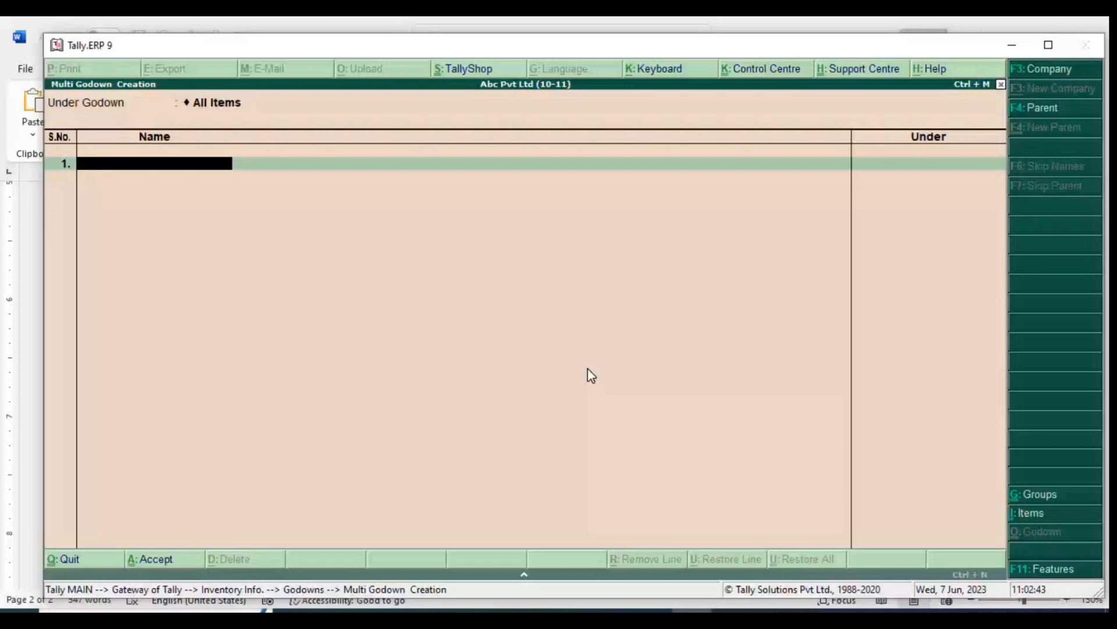
pyautogui.write('Bengluru Location')
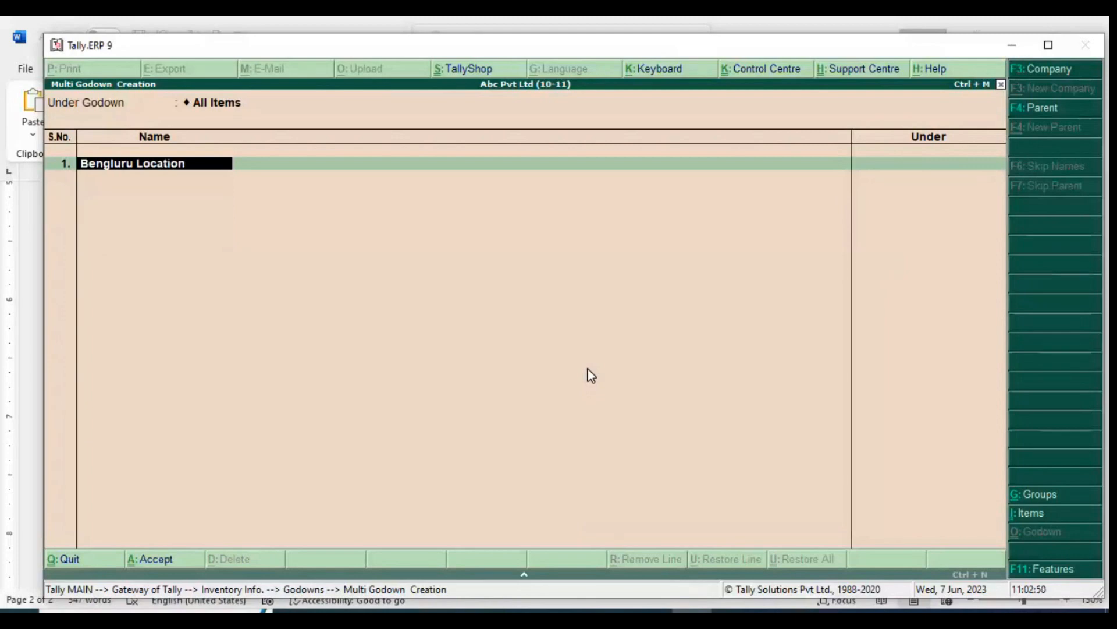
pyautogui.press('Return')
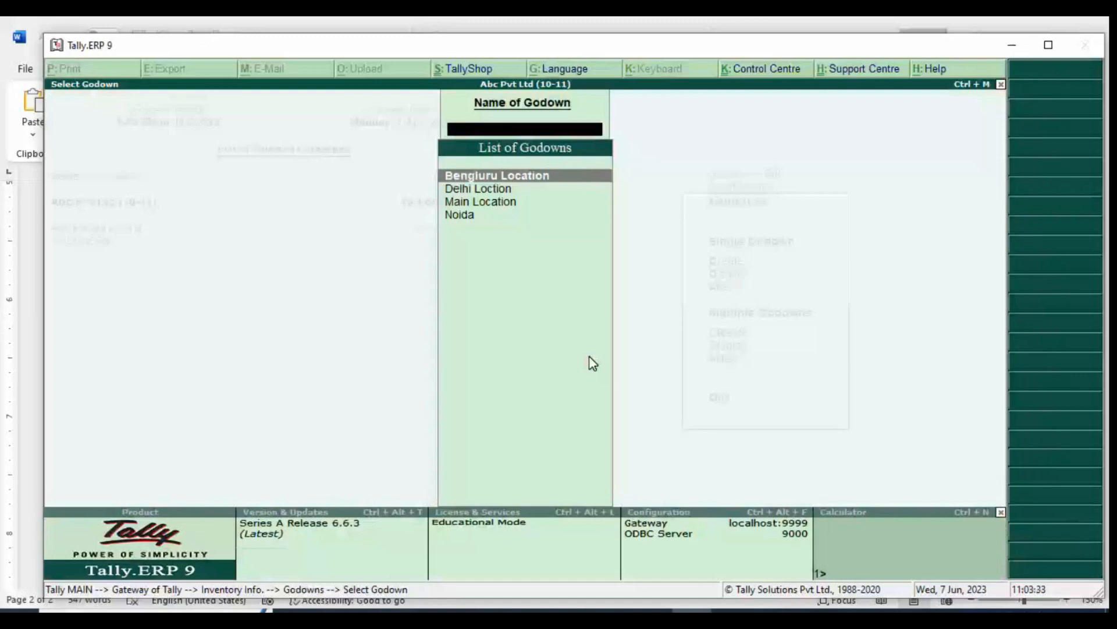
pyautogui.press('Escape')
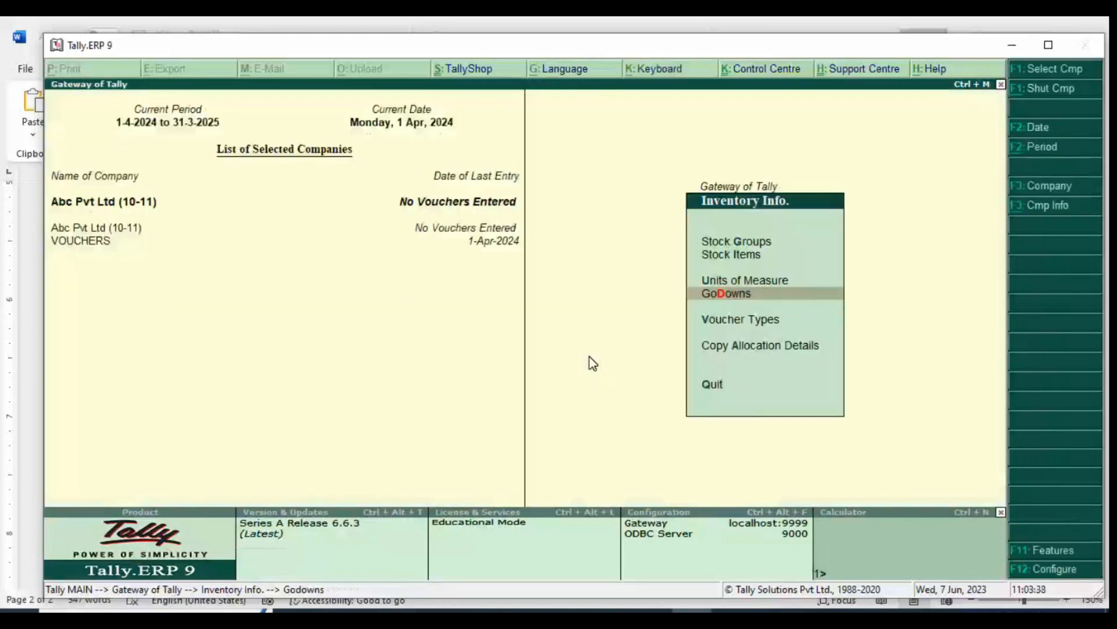